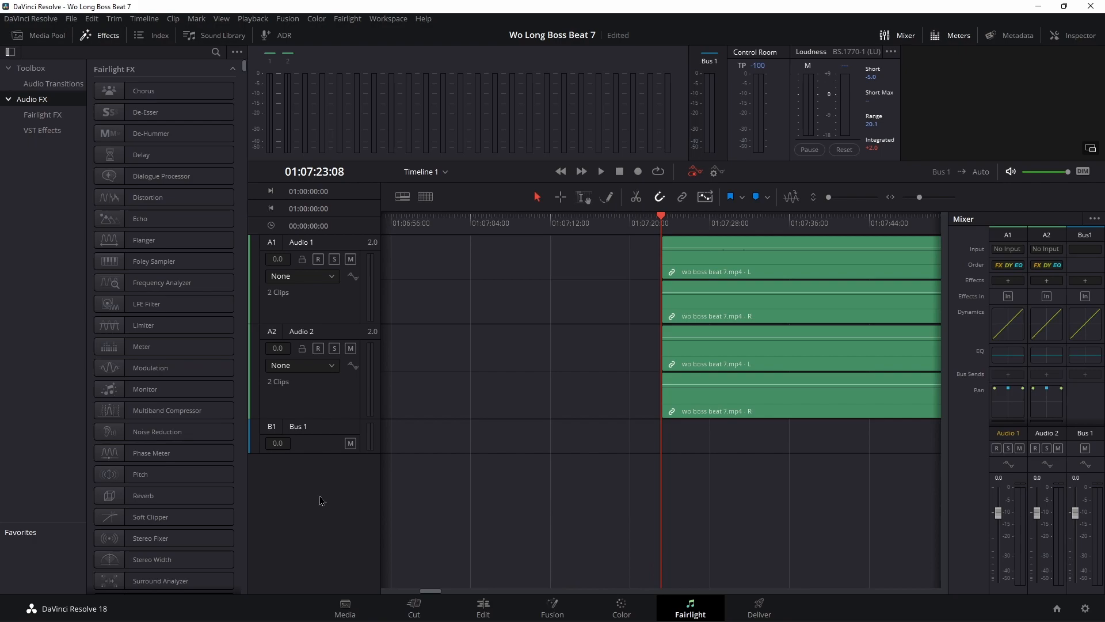
# Step: Add a mono audio track to the timeline
pyautogui.rightClick(314, 504)
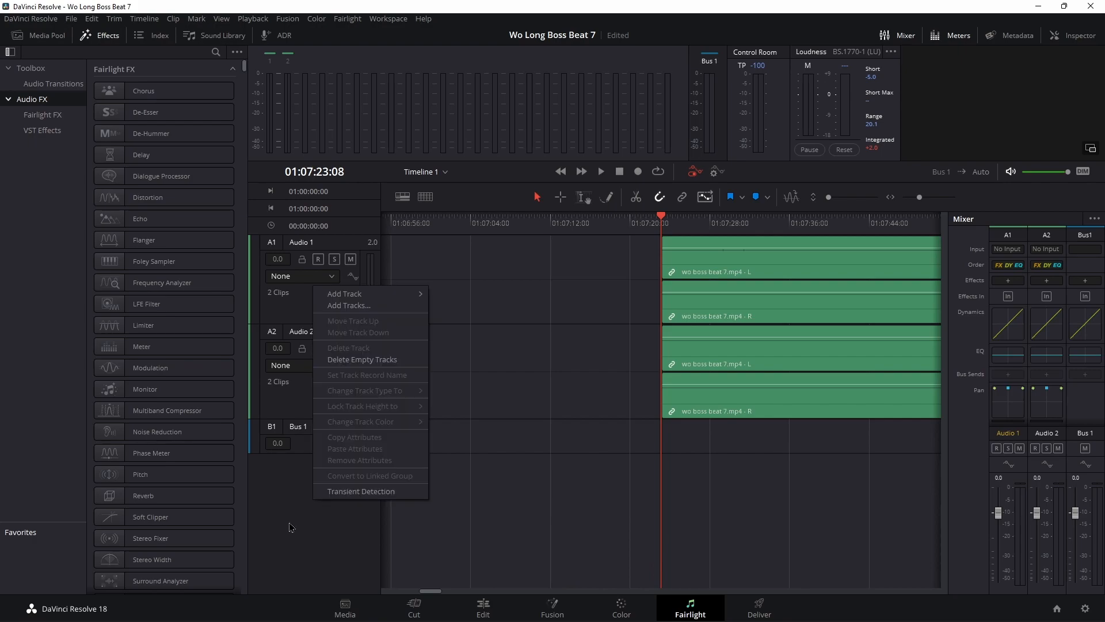
pyautogui.moveTo(365, 298)
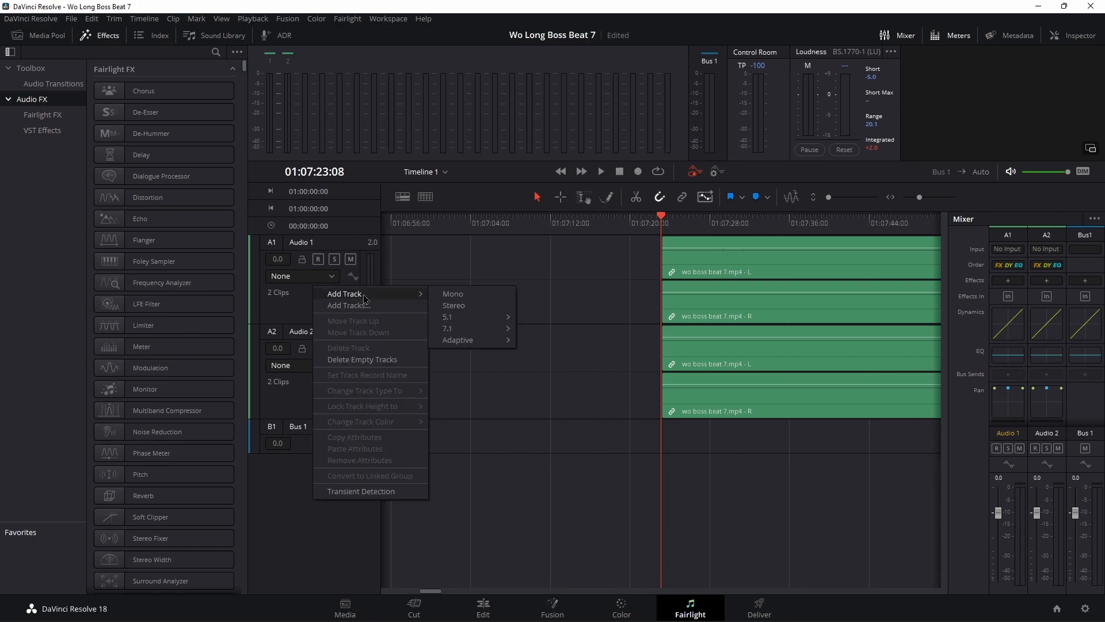
pyautogui.click(470, 296)
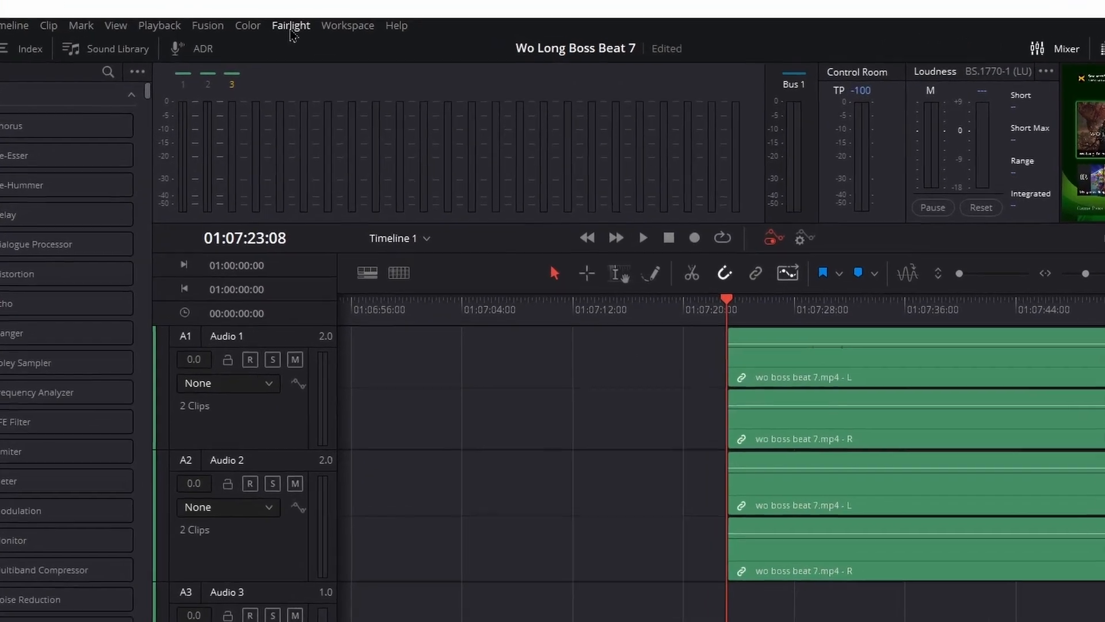
# Step: Open the Patch Input/Output window to view its sources and destinations, and close it
pyautogui.click(344, 20)
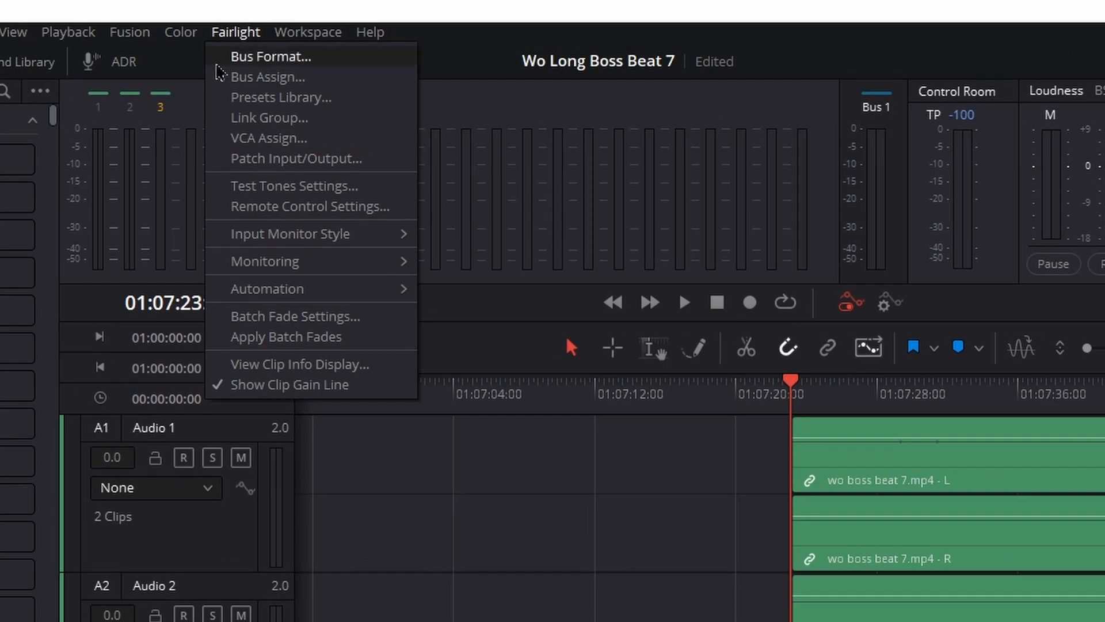
pyautogui.click(299, 149)
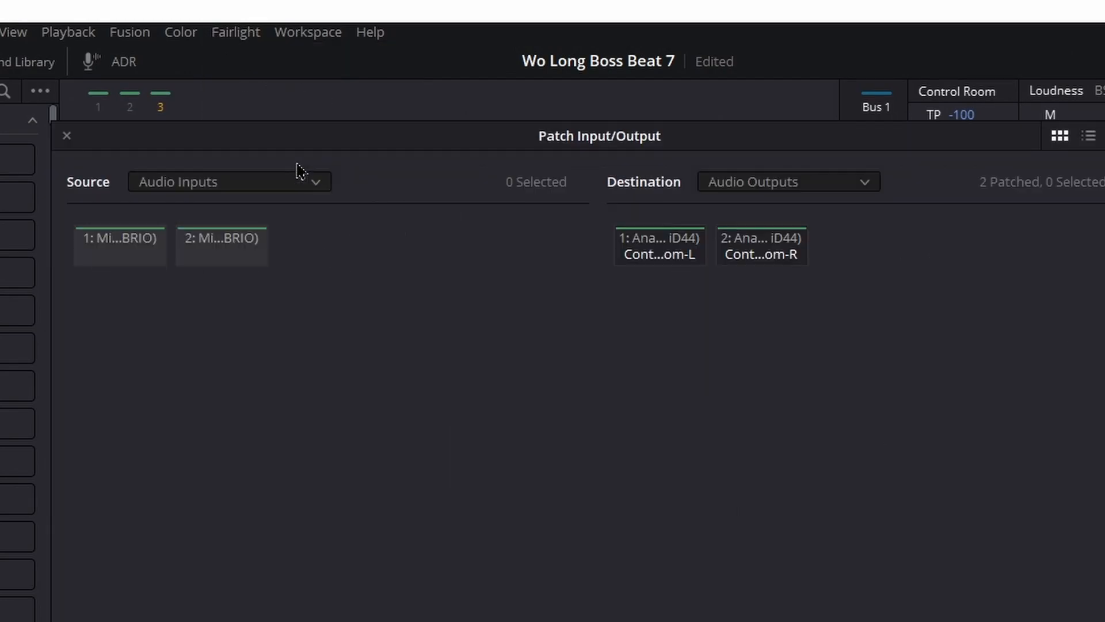
pyautogui.click(66, 136)
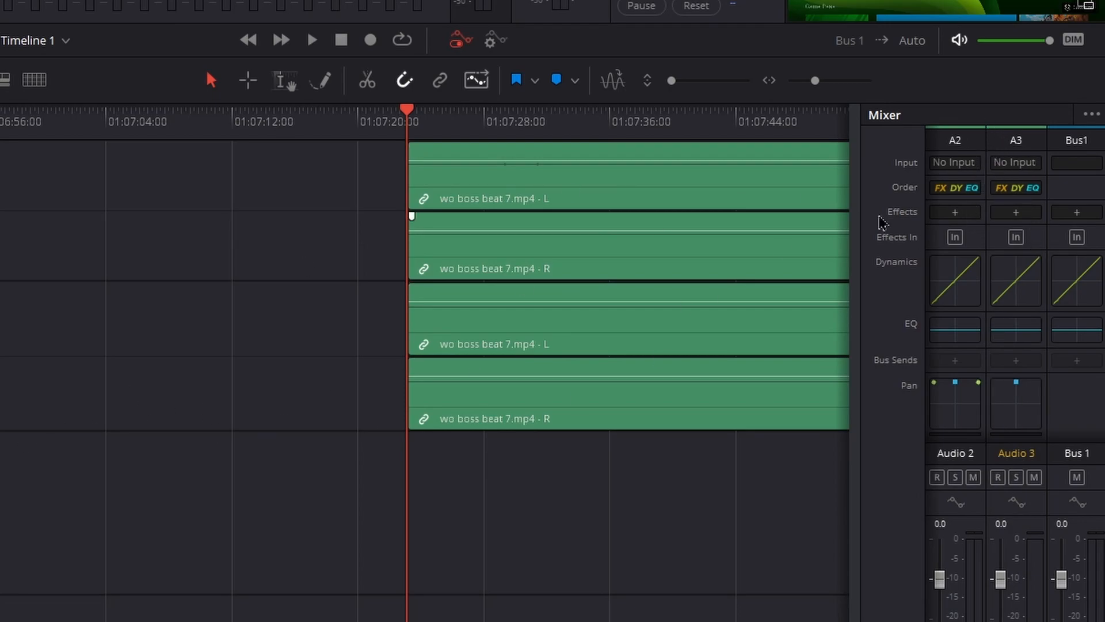
# Step: Open the input patch for track Audio 3 with Audio Inputs as the source
pyautogui.click(1018, 169)
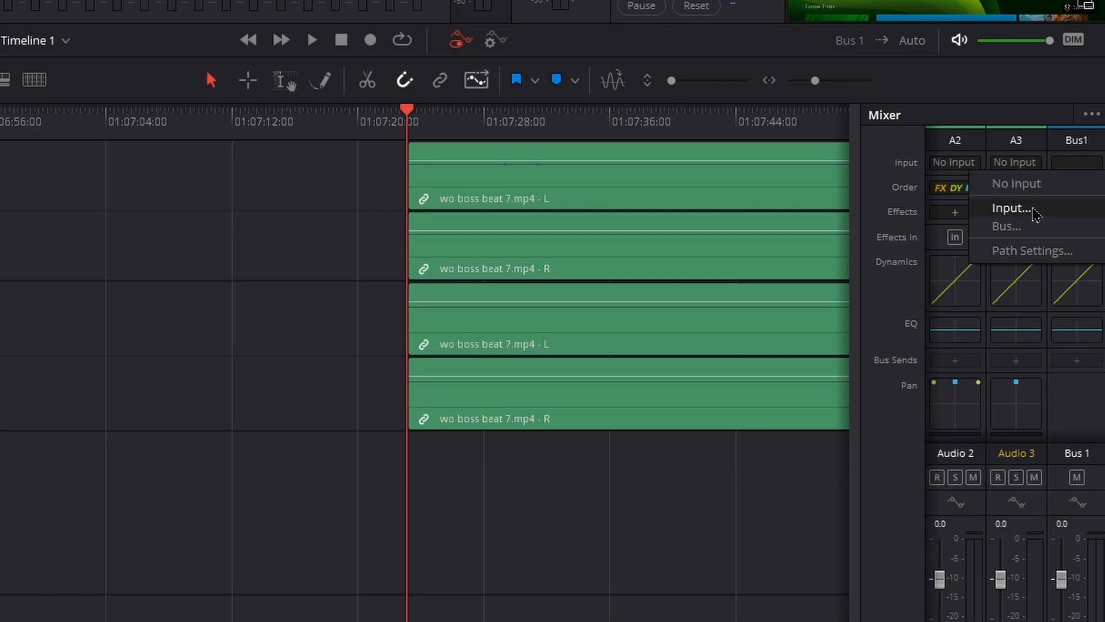
pyautogui.click(1036, 213)
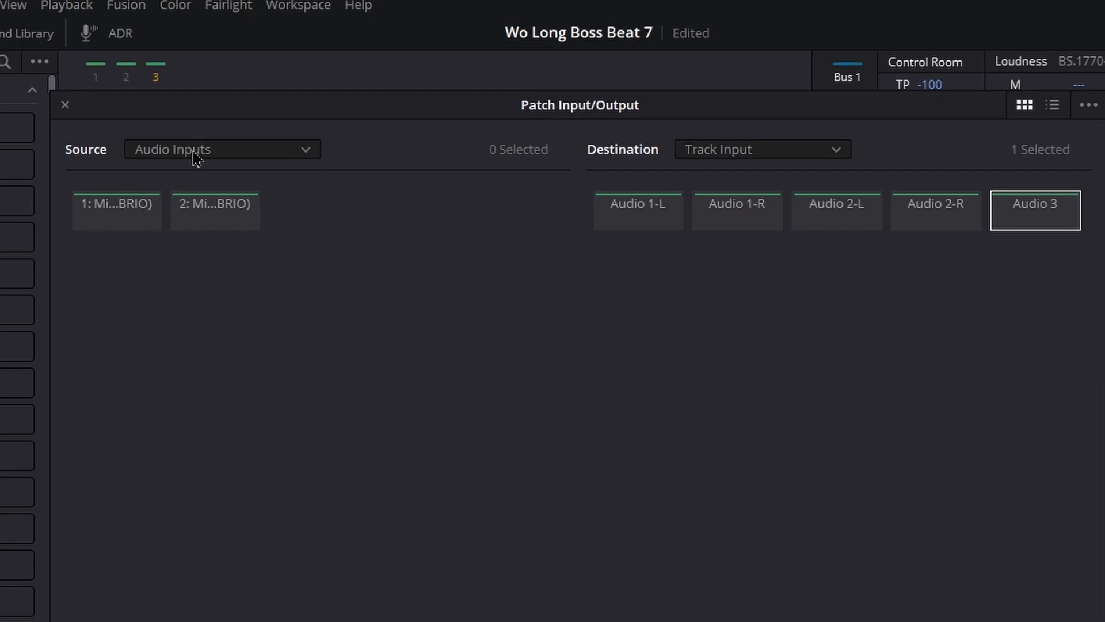
pyautogui.click(238, 154)
pyautogui.click(227, 424)
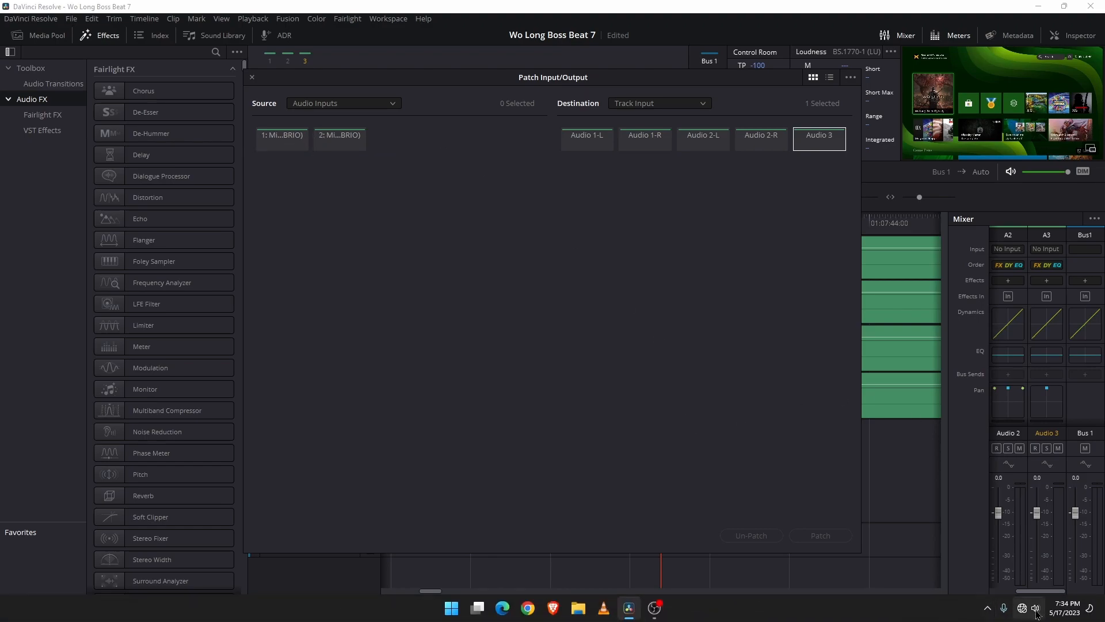
# Step: Switch to the Windows sound settings and examine the available input devices
pyautogui.rightClick(1036, 612)
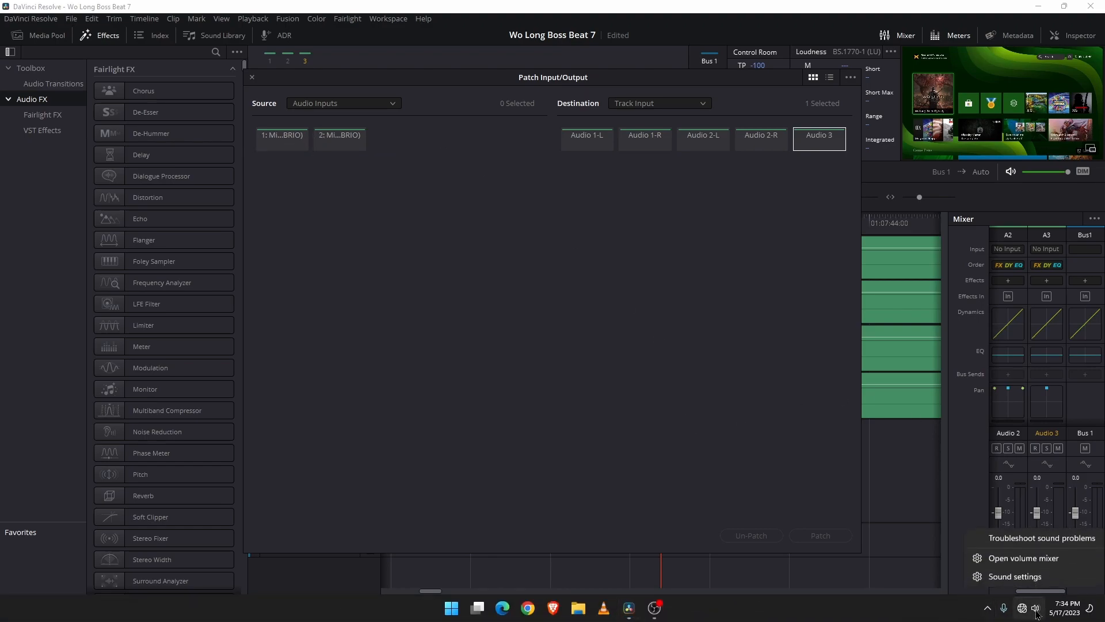
pyautogui.click(1032, 582)
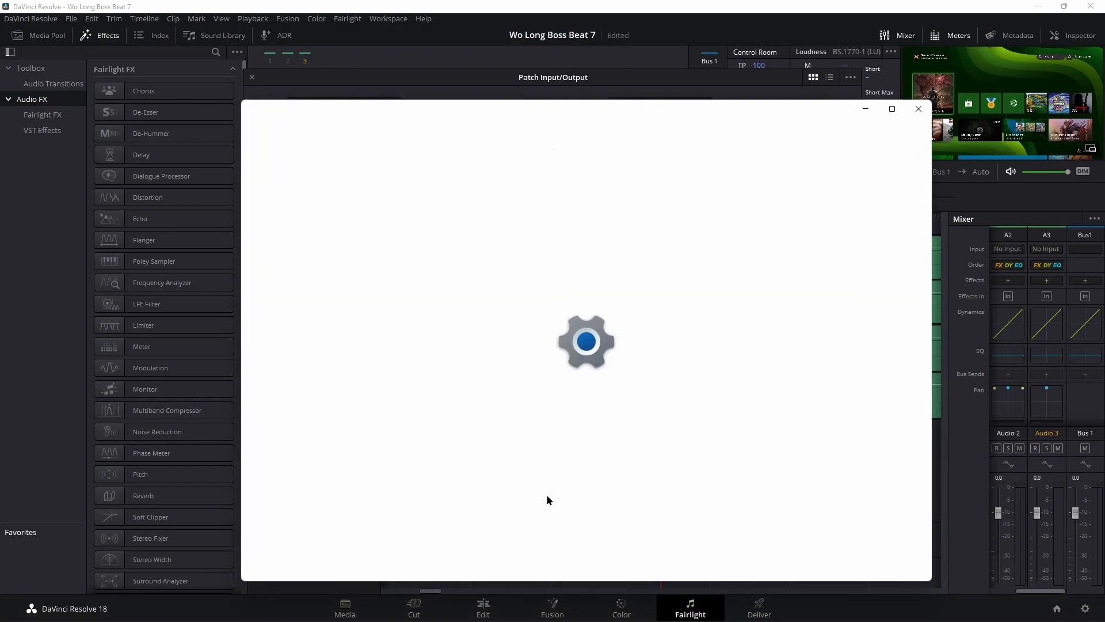
pyautogui.scroll(-3, 649, 317)
pyautogui.scroll(-10, 649, 317)
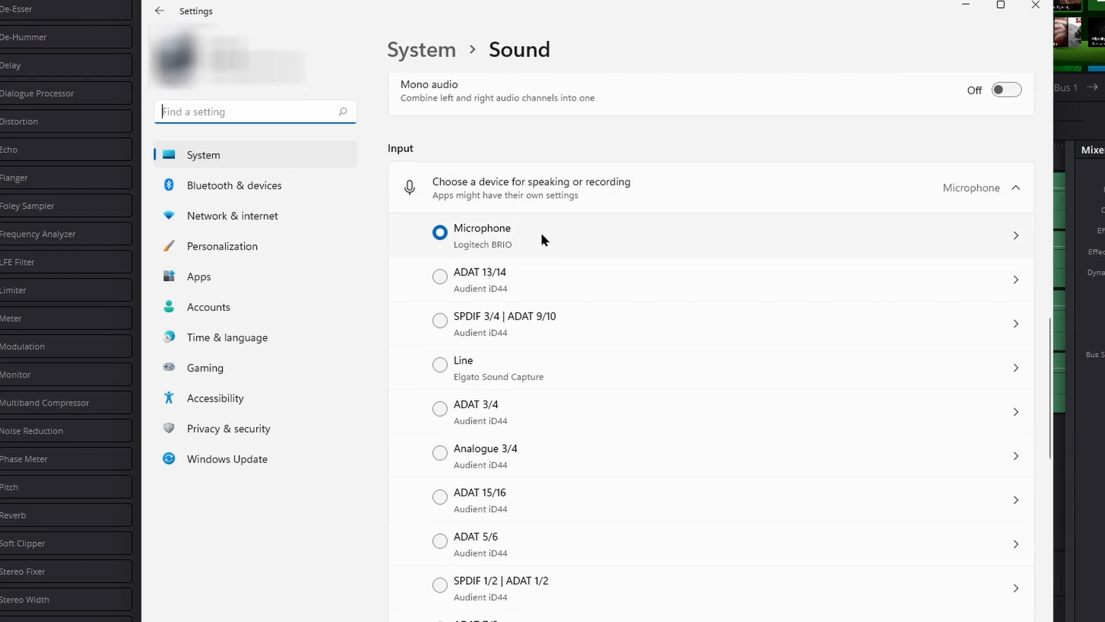
pyautogui.scroll(-5, 696, 385)
pyautogui.scroll(-1, 698, 393)
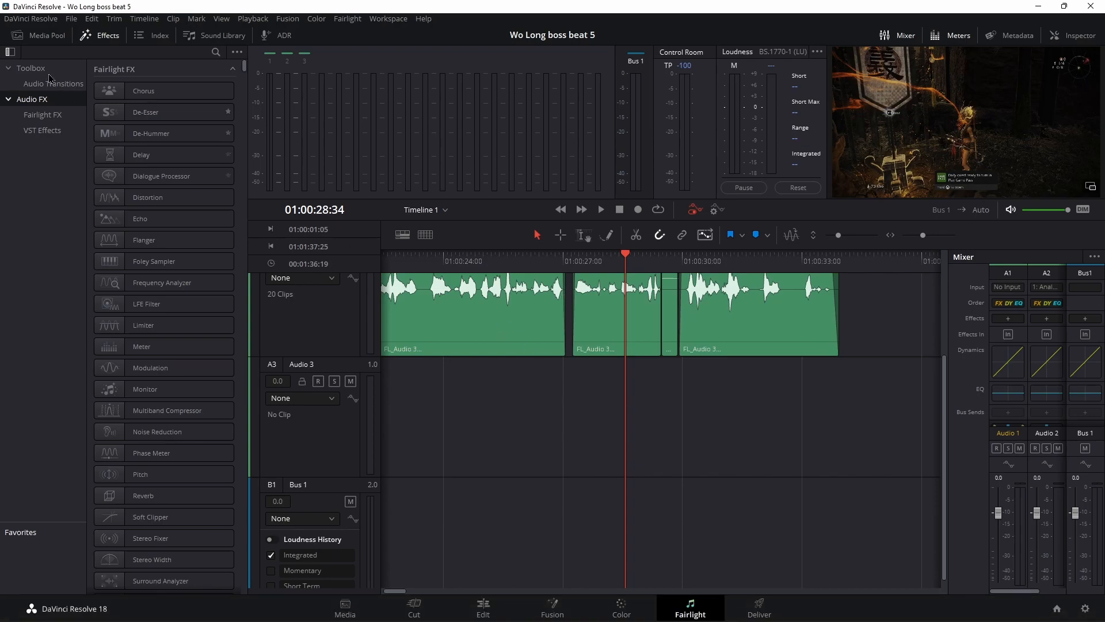
# Step: Set the I/O engine to ASIO in the Video and Audio I/O preferences and show the patch sources as a list, selecting the first
pyautogui.click(29, 21)
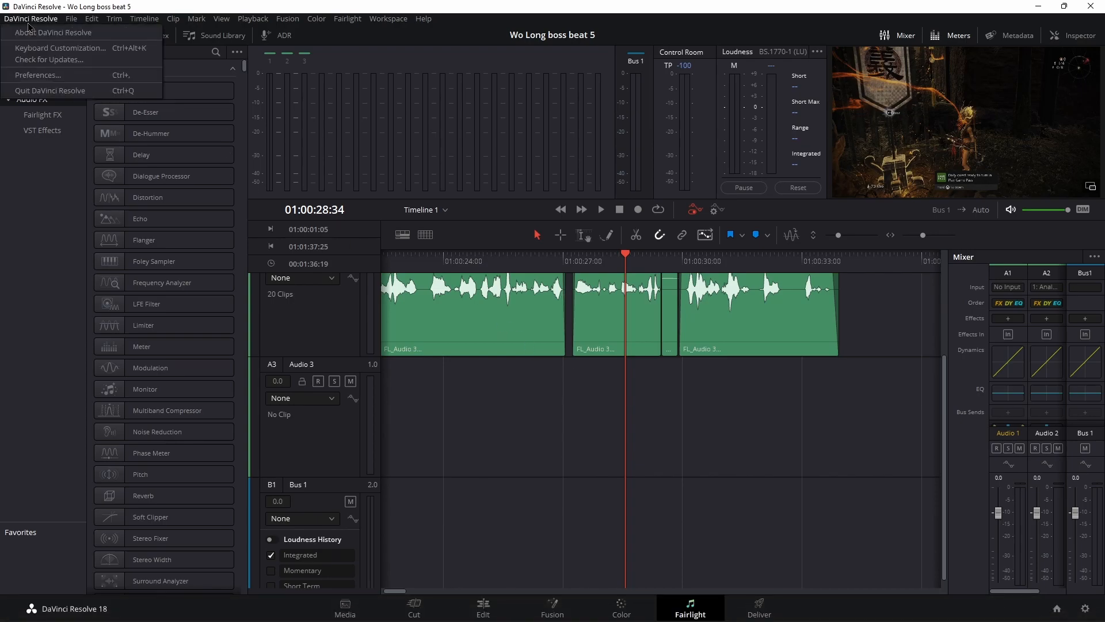
pyautogui.click(36, 75)
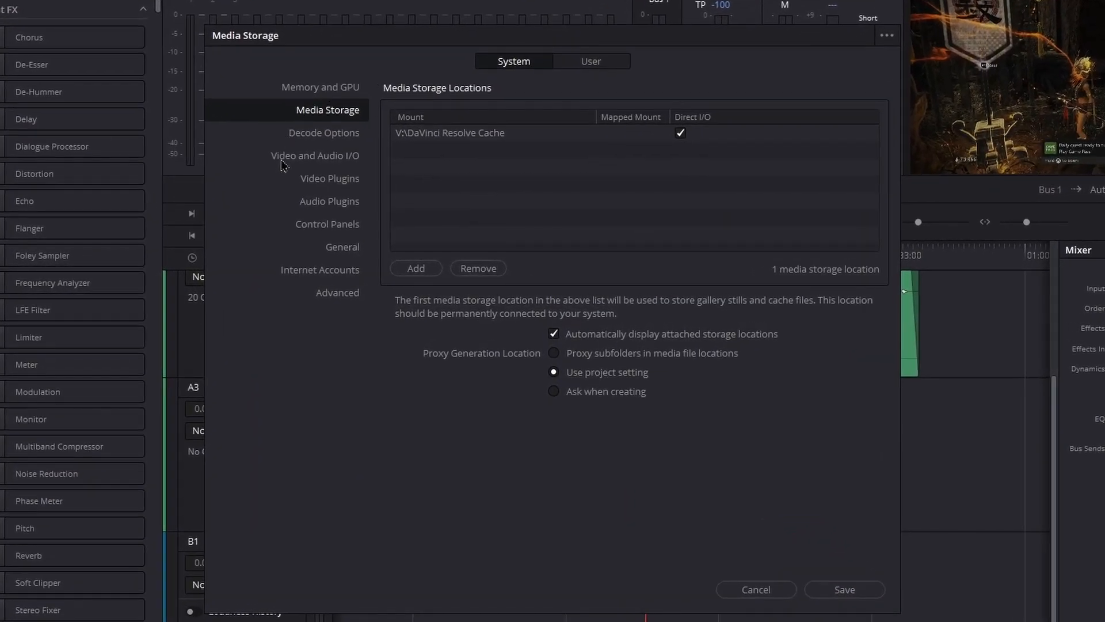
pyautogui.click(334, 159)
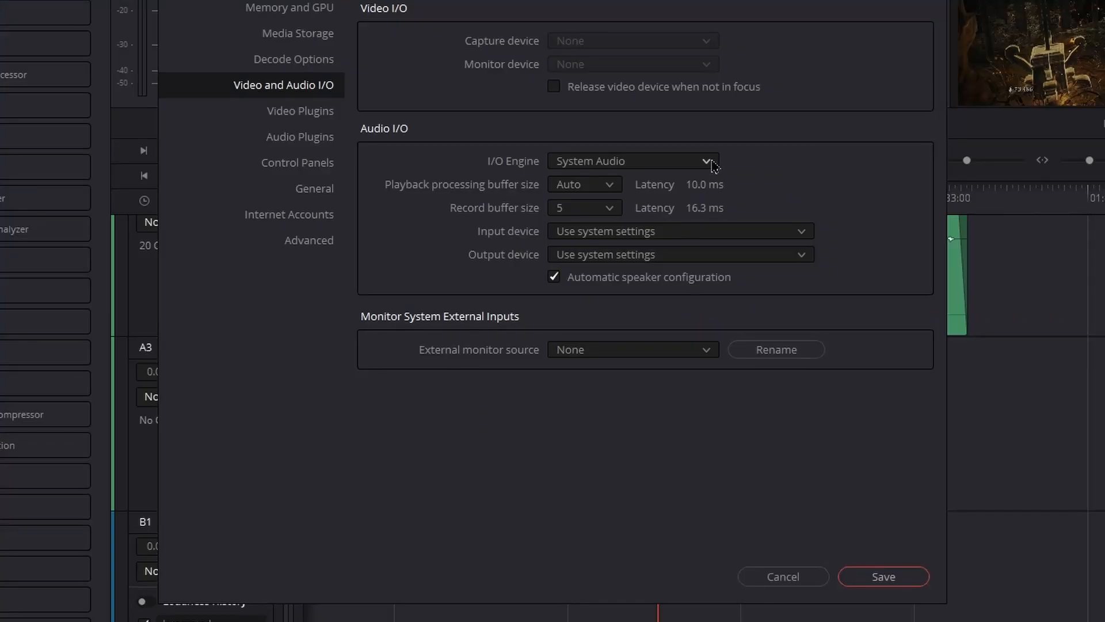
pyautogui.click(713, 167)
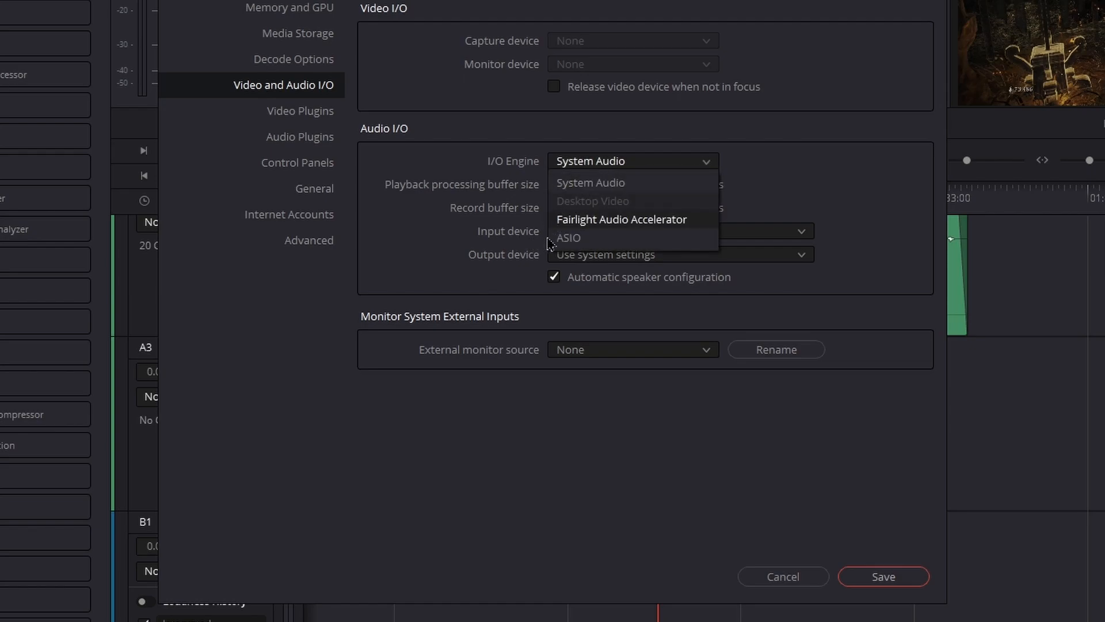
pyautogui.click(570, 242)
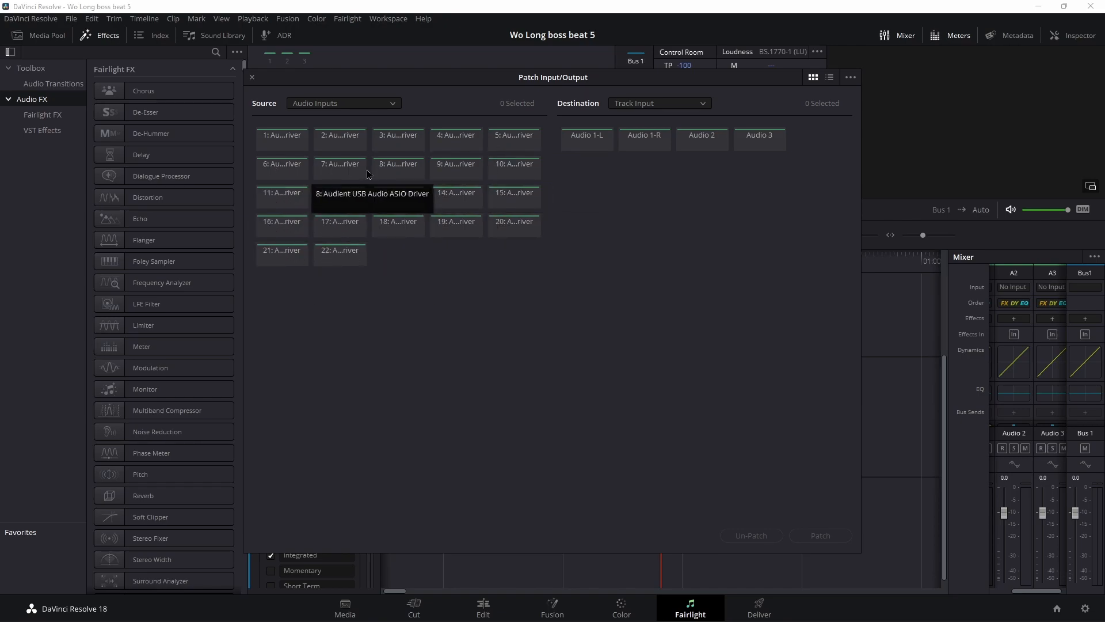
pyautogui.click(830, 77)
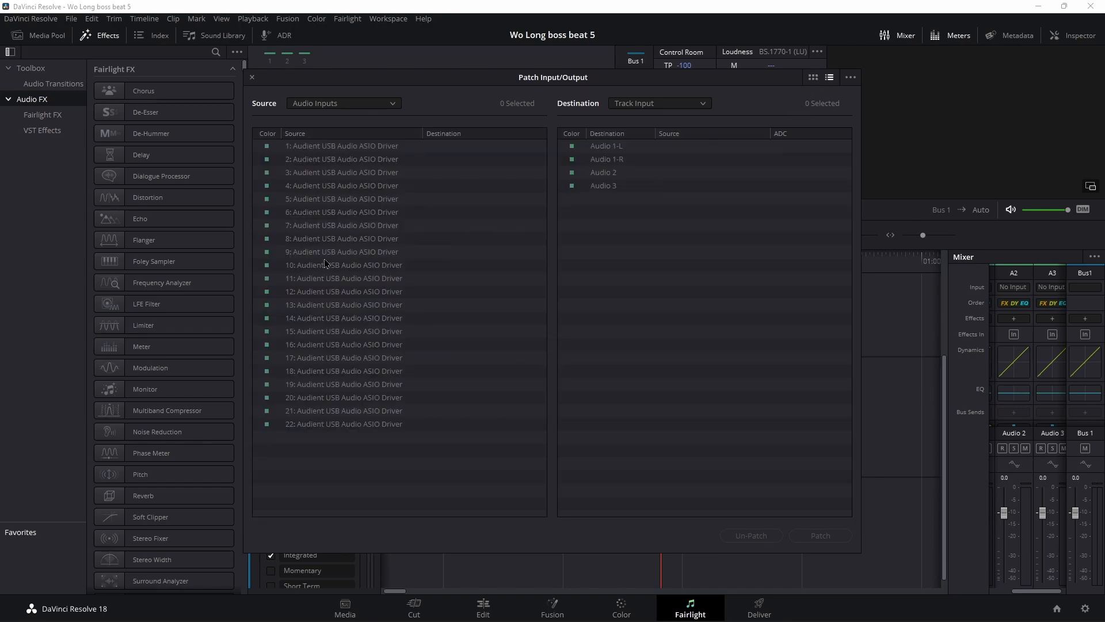
pyautogui.click(358, 151)
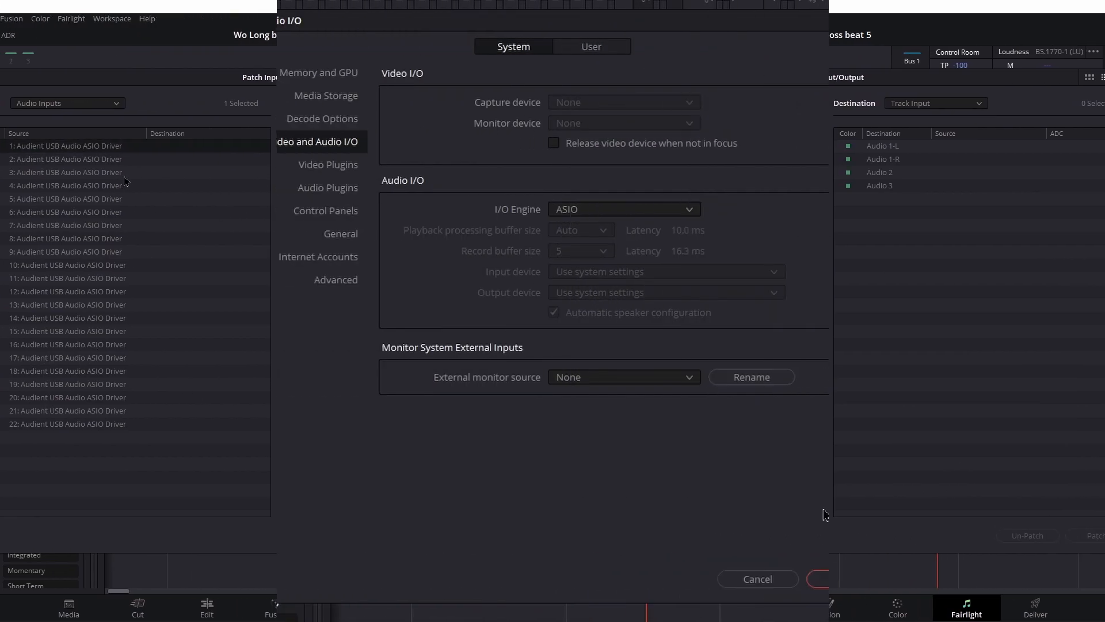
# Step: Set the I/O engine to System Audio and look through the input devices offered
pyautogui.click(690, 214)
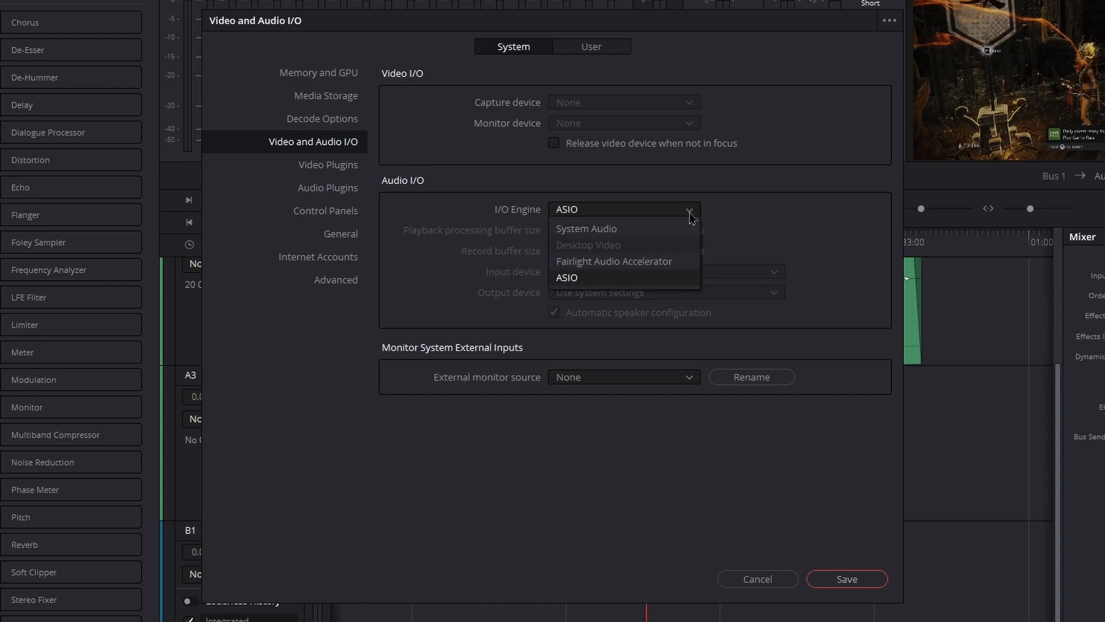
pyautogui.click(635, 230)
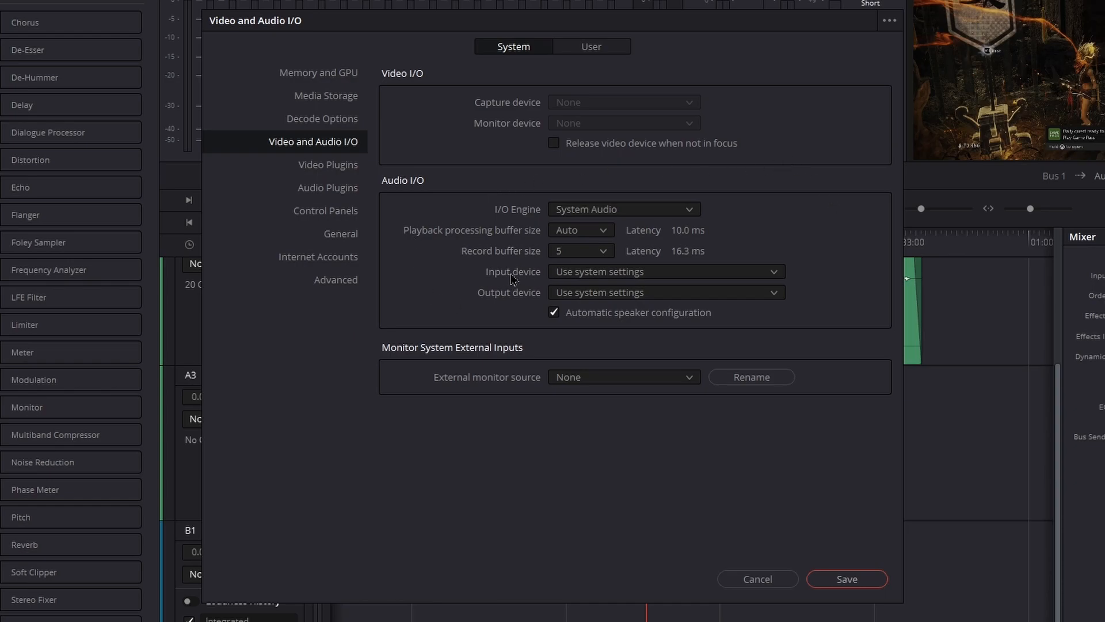
pyautogui.click(776, 281)
pyautogui.scroll(-3, 696, 352)
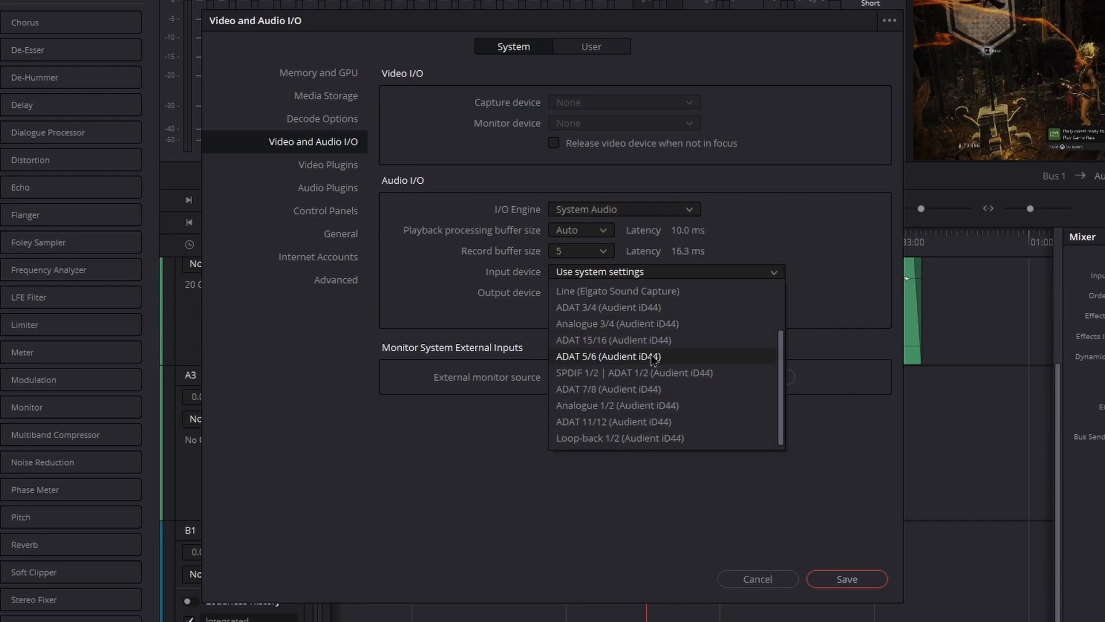
pyautogui.scroll(5, 652, 360)
pyautogui.click(770, 269)
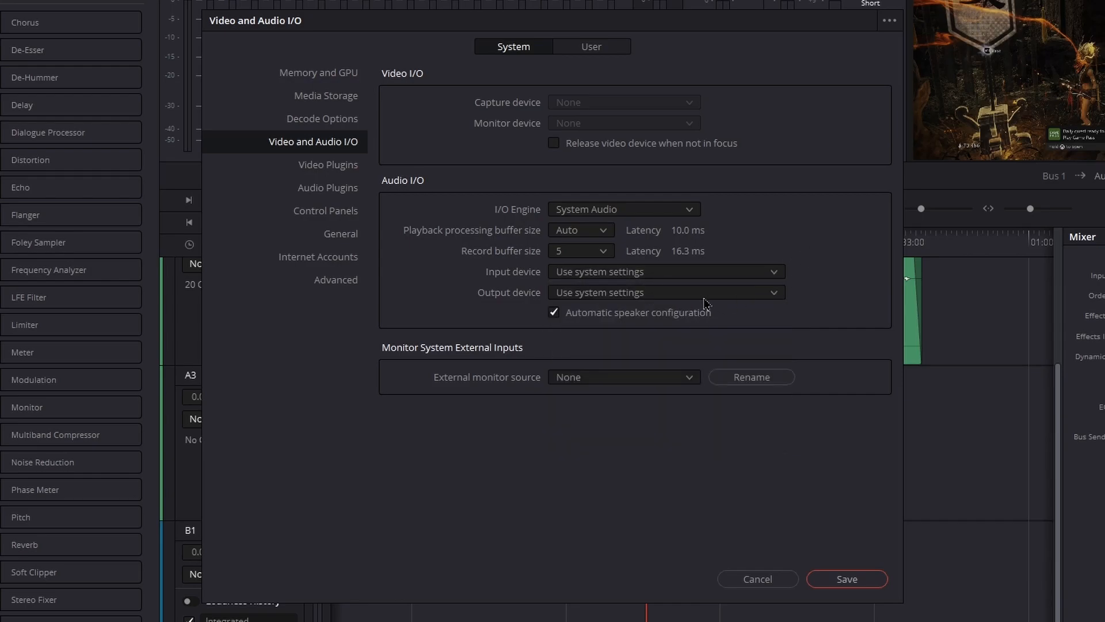
# Step: Set the input device to Analogue 3/4 (Audient iD44) and save the preferences
pyautogui.click(753, 282)
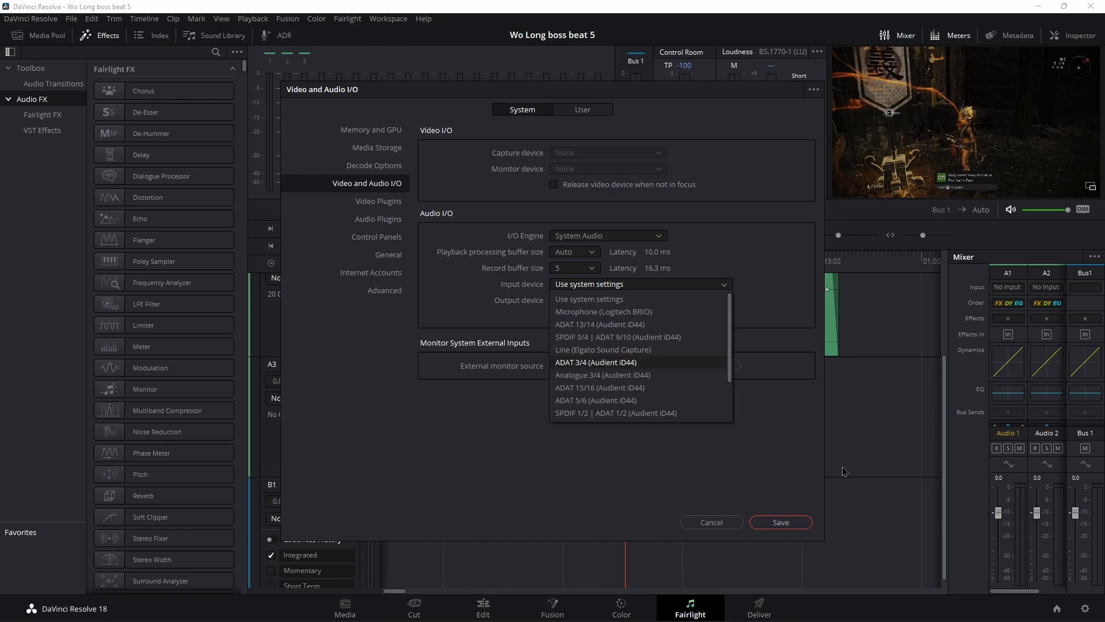
pyautogui.moveTo(986, 614)
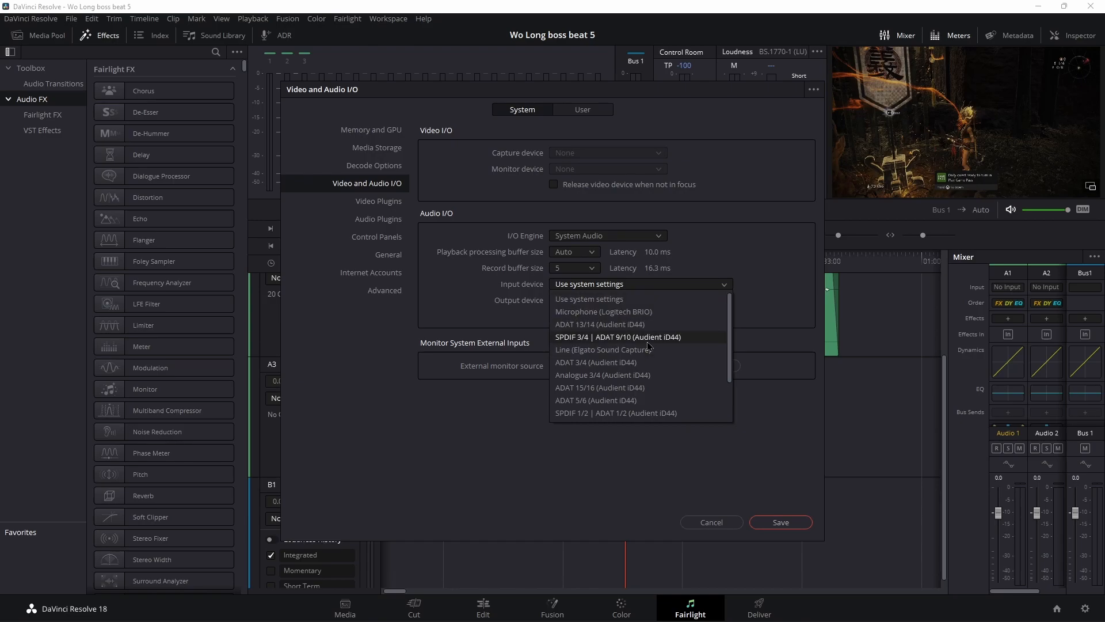
pyautogui.click(592, 375)
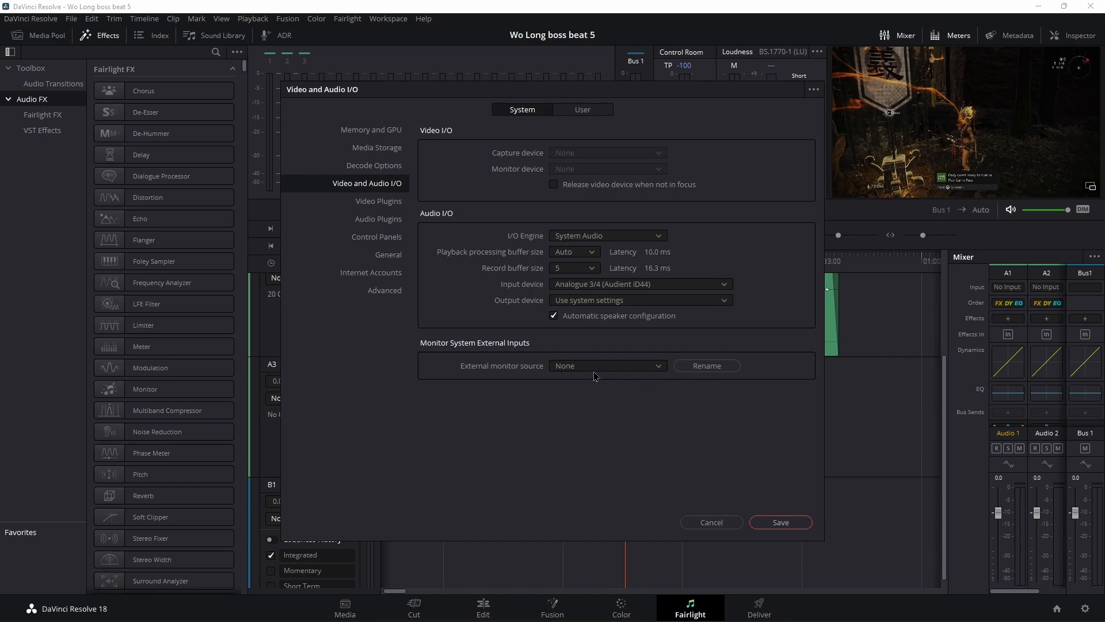
pyautogui.click(781, 522)
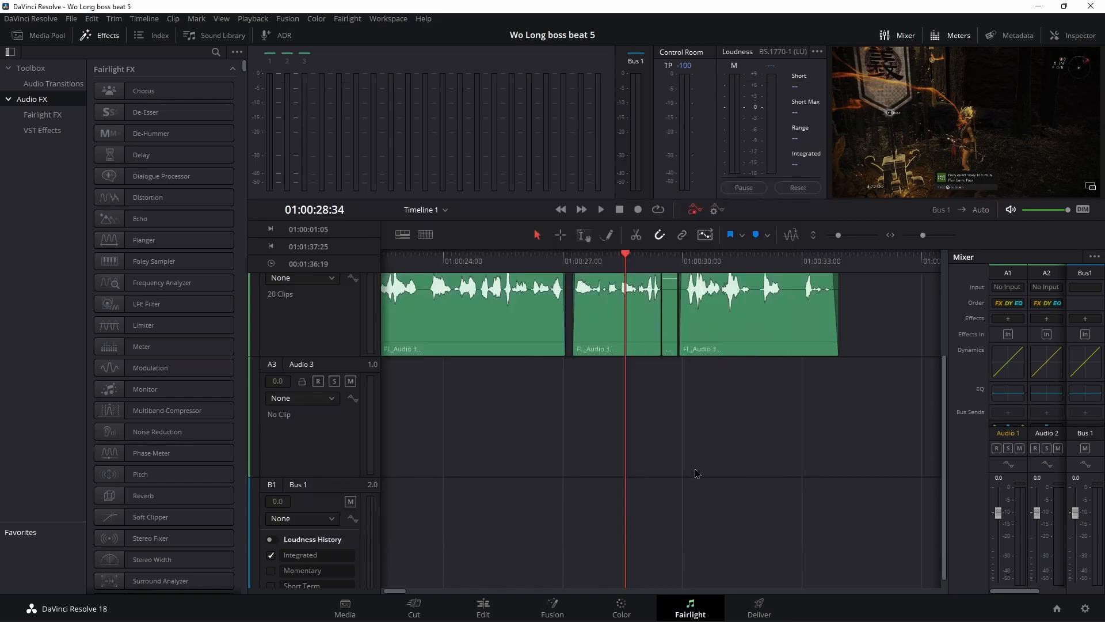
# Step: Open the input patch for track Audio 3 and widen the source column to show the full input names
pyautogui.moveTo(1005, 593); pyautogui.dragTo(1039, 595)
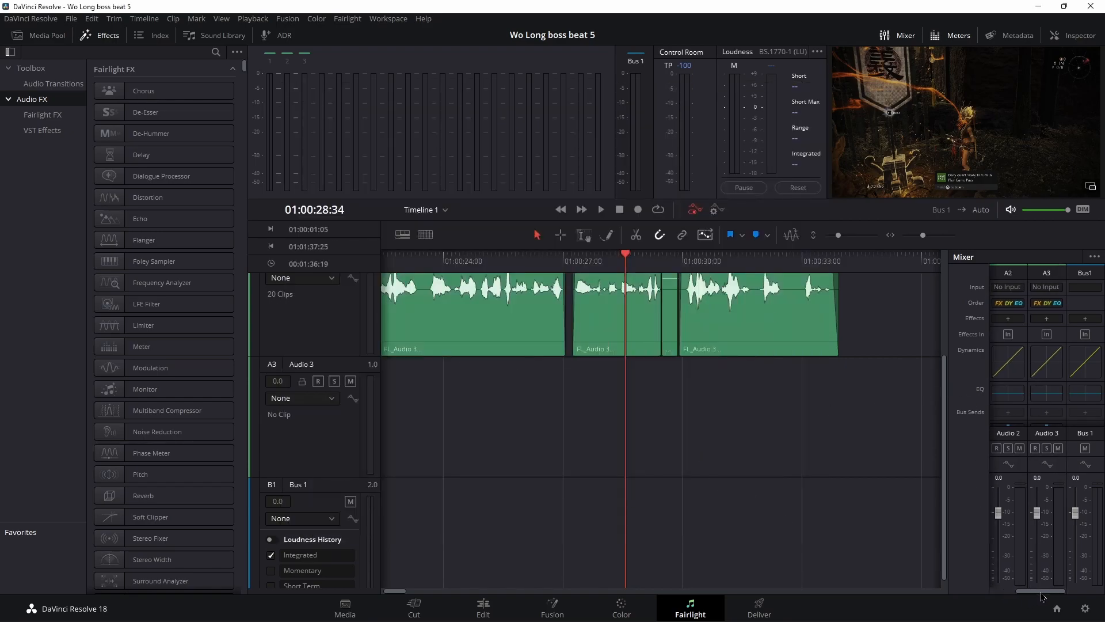
pyautogui.click(1048, 296)
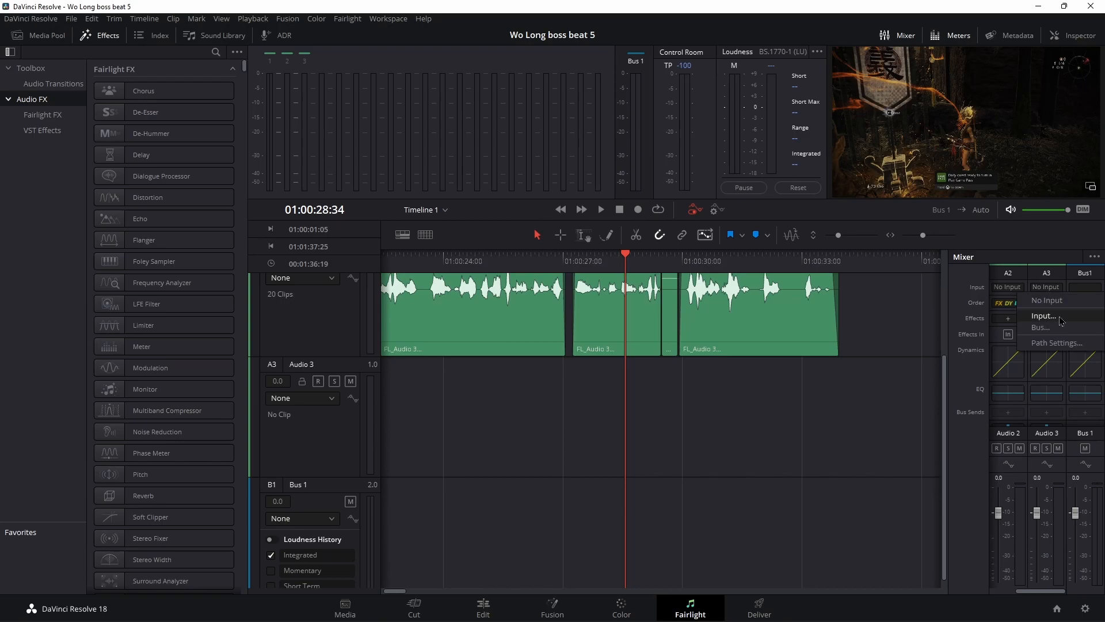
pyautogui.click(1043, 316)
pyautogui.moveTo(326, 135); pyautogui.dragTo(442, 134)
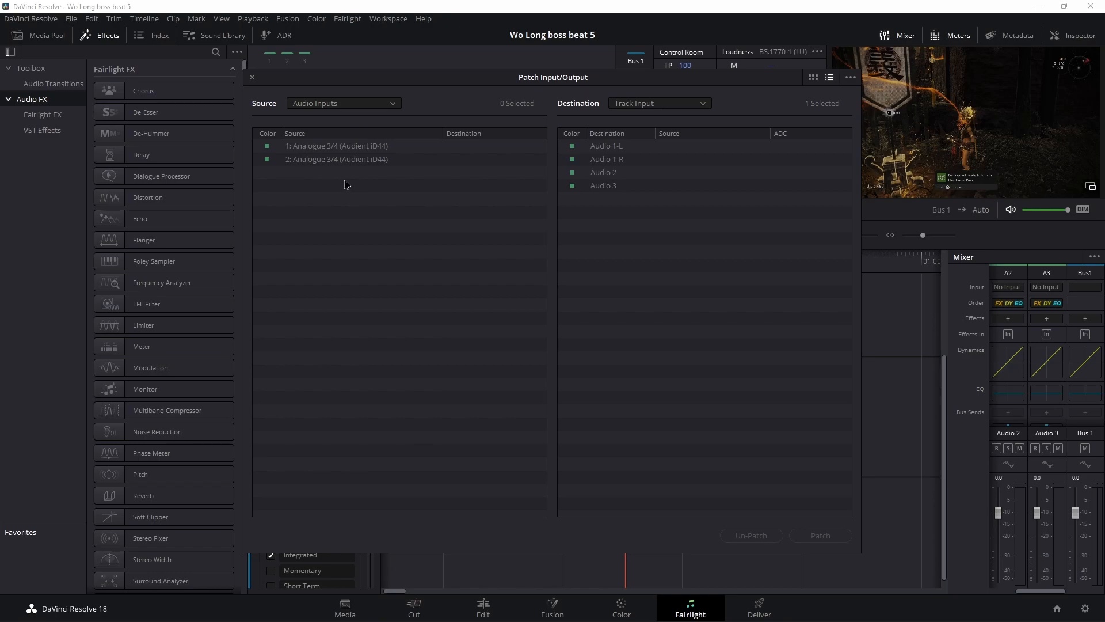
# Step: Examine the two Analogue 3/4 (Audient iD44) sources in list and grid views, and close the patch window
pyautogui.click(332, 160)
pyautogui.click(344, 148)
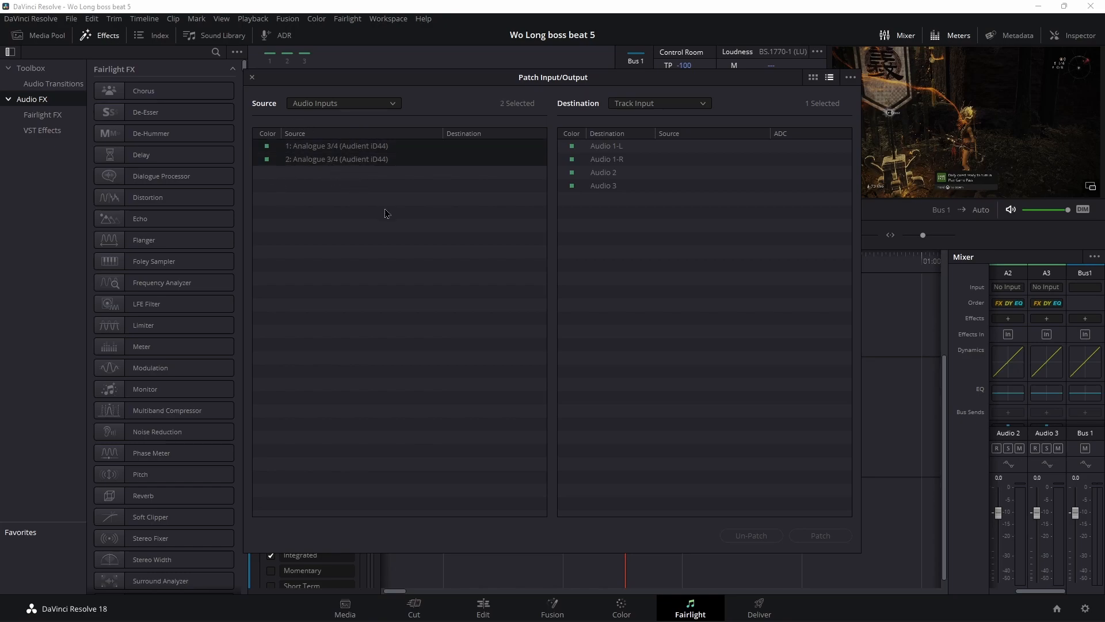
pyautogui.click(347, 161)
pyautogui.click(350, 151)
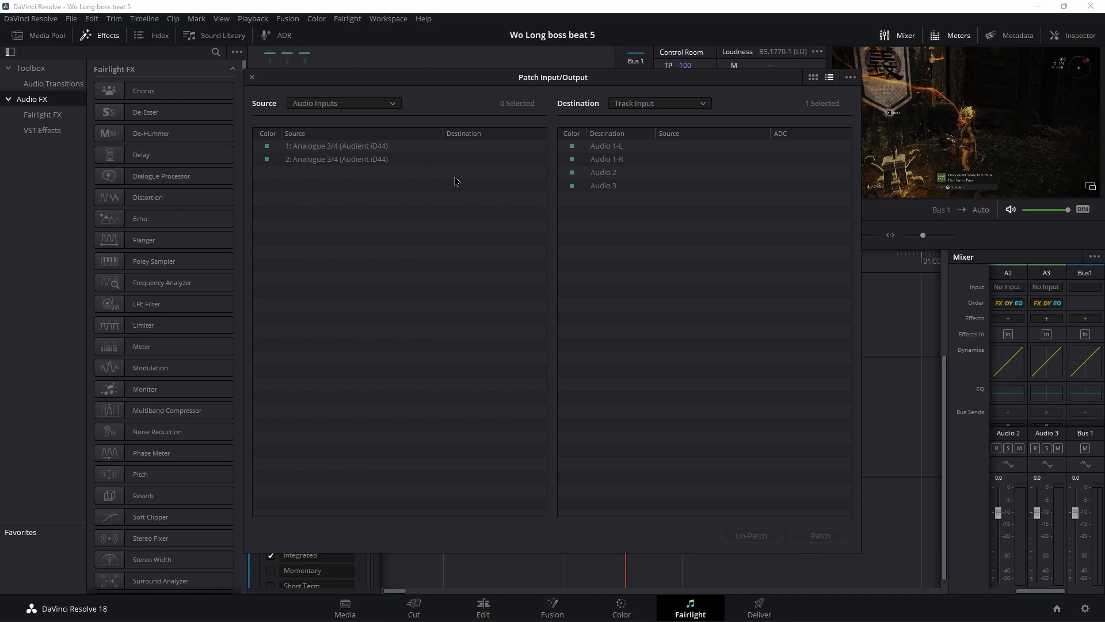
pyautogui.click(813, 78)
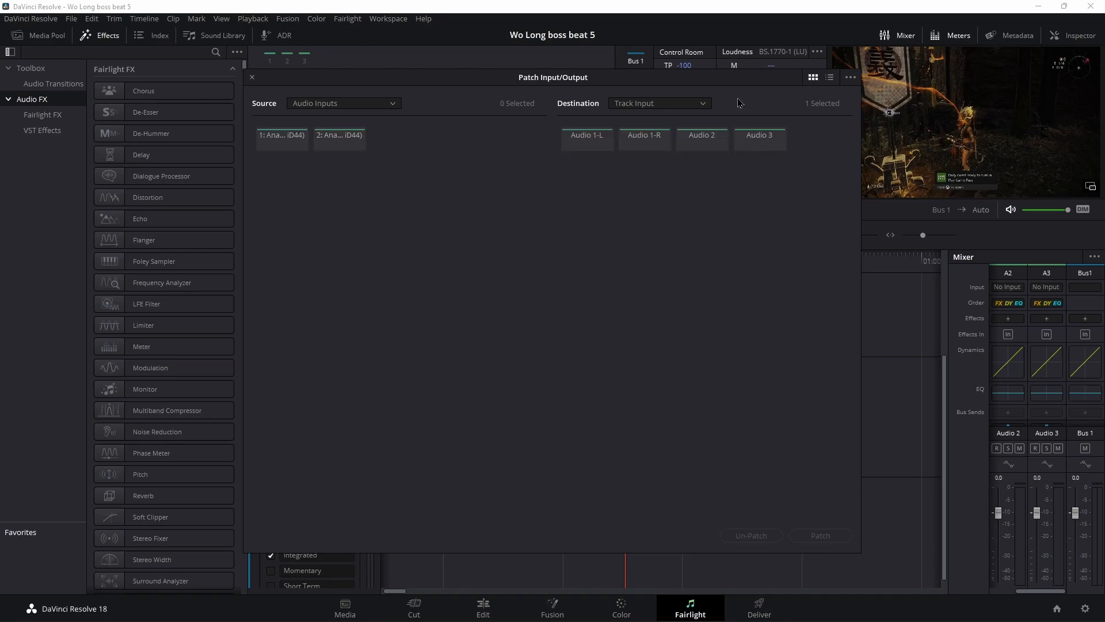
pyautogui.click(252, 78)
# Step: Look through the I/O engine and input device options in the Video and Audio I/O preferences, and cancel without saving
pyautogui.click(31, 18)
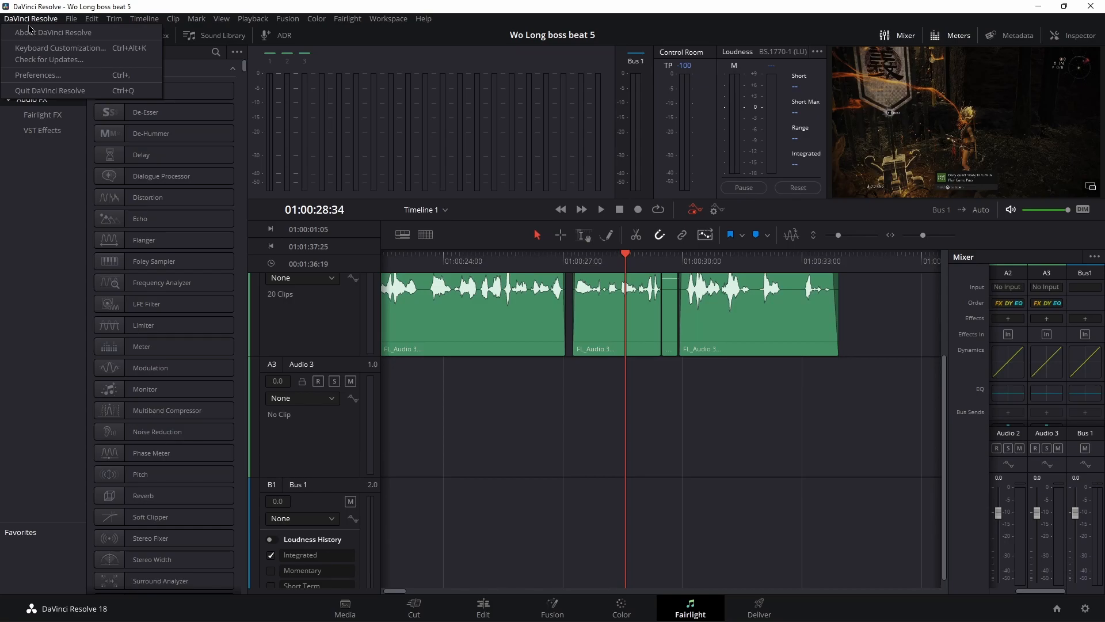
pyautogui.click(46, 75)
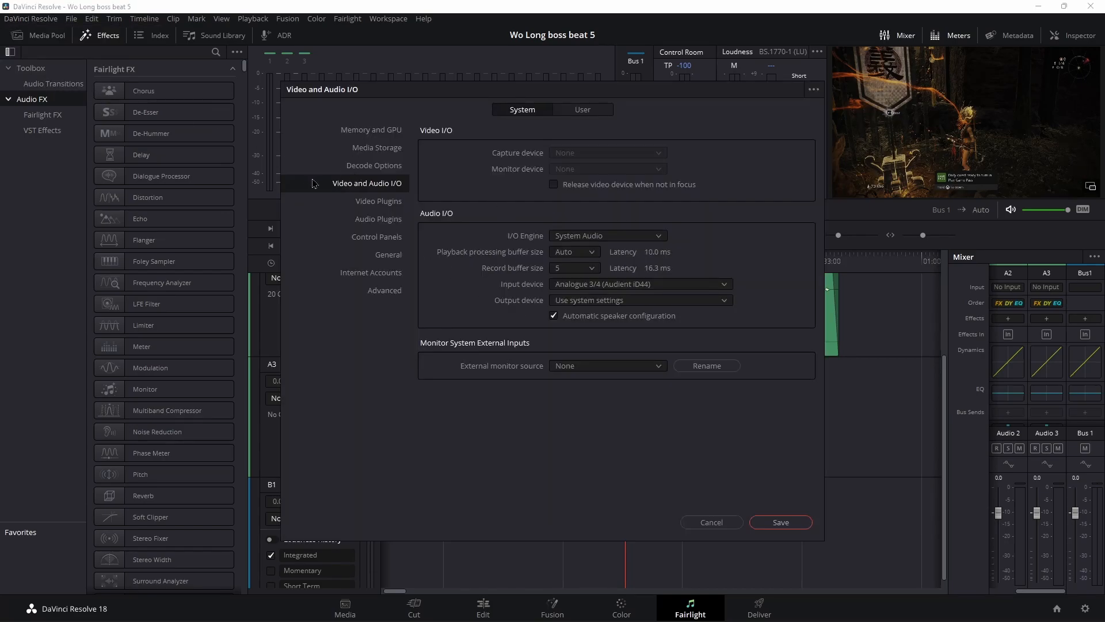
pyautogui.click(647, 236)
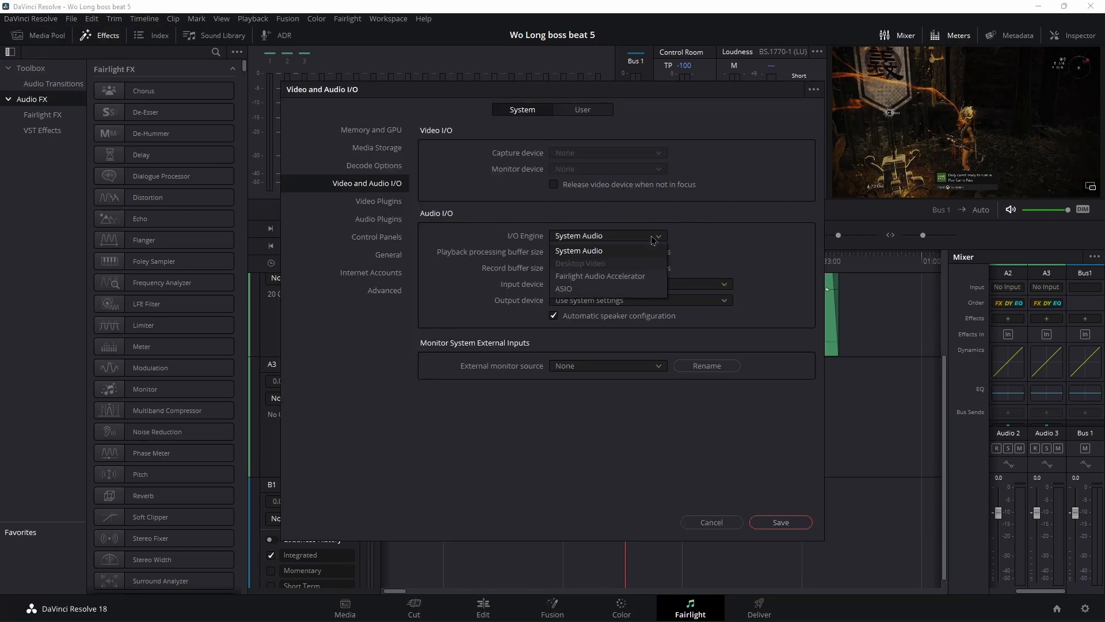
pyautogui.click(714, 248)
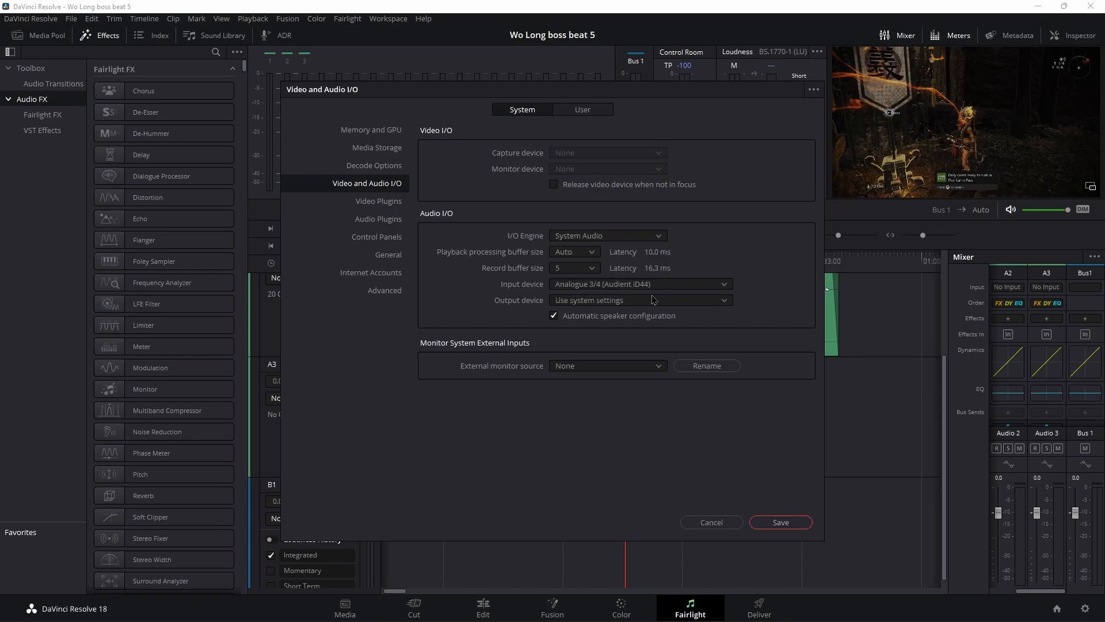
pyautogui.click(674, 286)
pyautogui.scroll(-2, 679, 351)
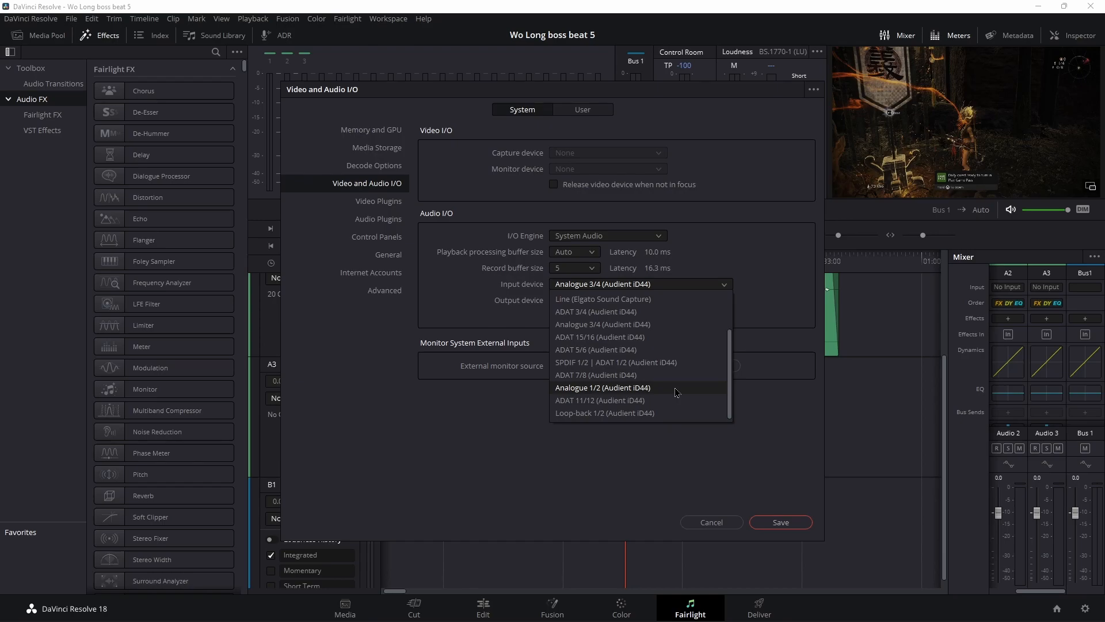
pyautogui.scroll(2, 675, 388)
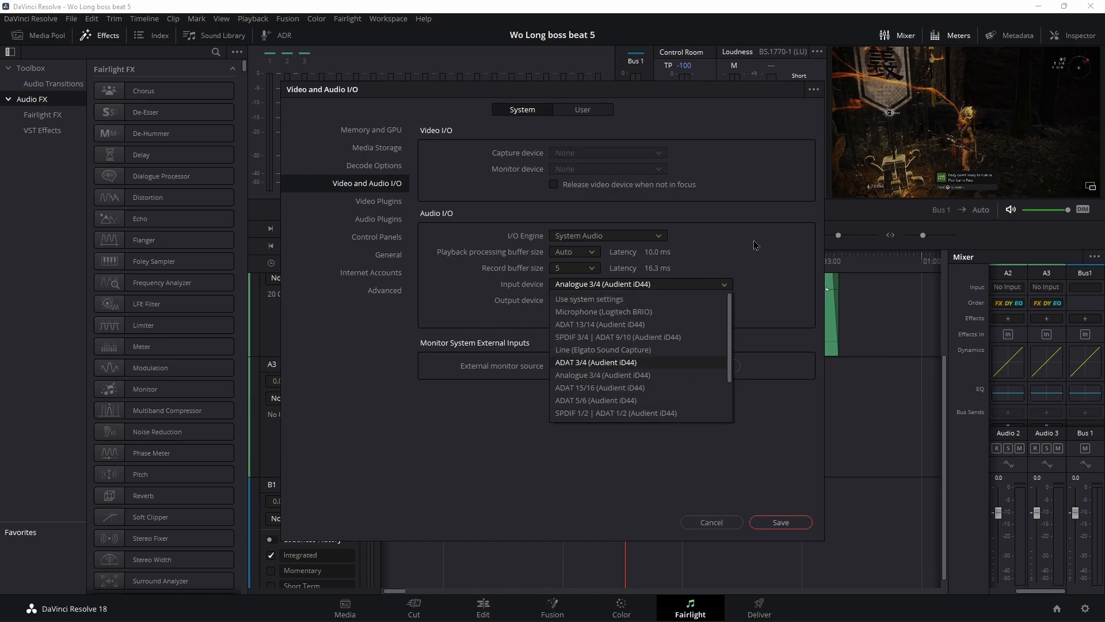
pyautogui.click(634, 362)
pyautogui.click(712, 522)
# Step: Open the input patch for track Audio 3 and look through the available source types
pyautogui.click(1047, 287)
pyautogui.click(1050, 320)
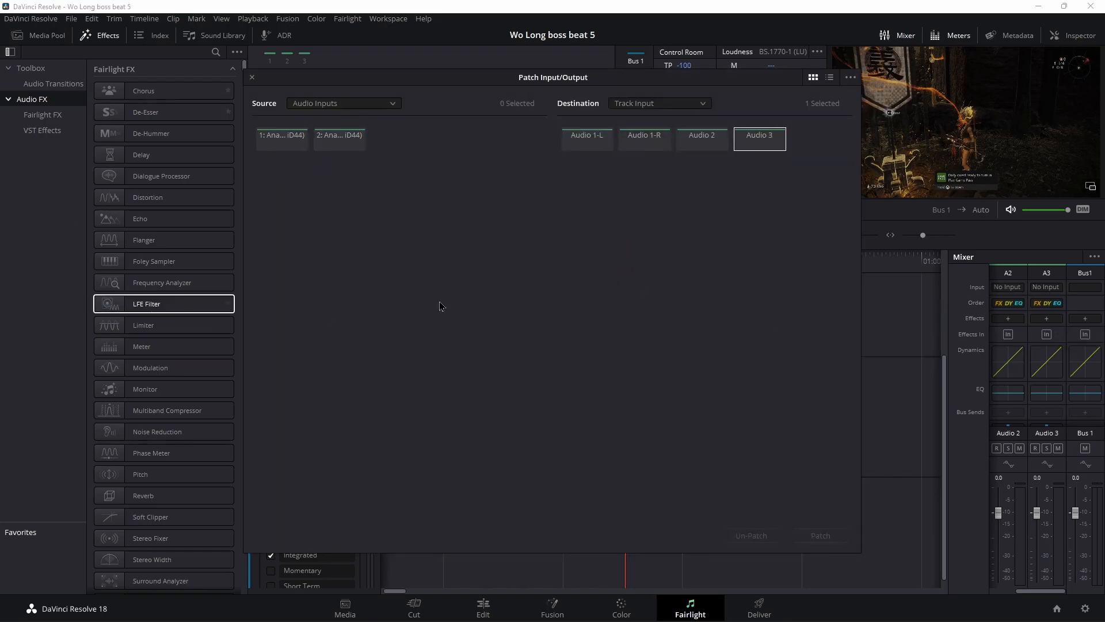
pyautogui.click(395, 106)
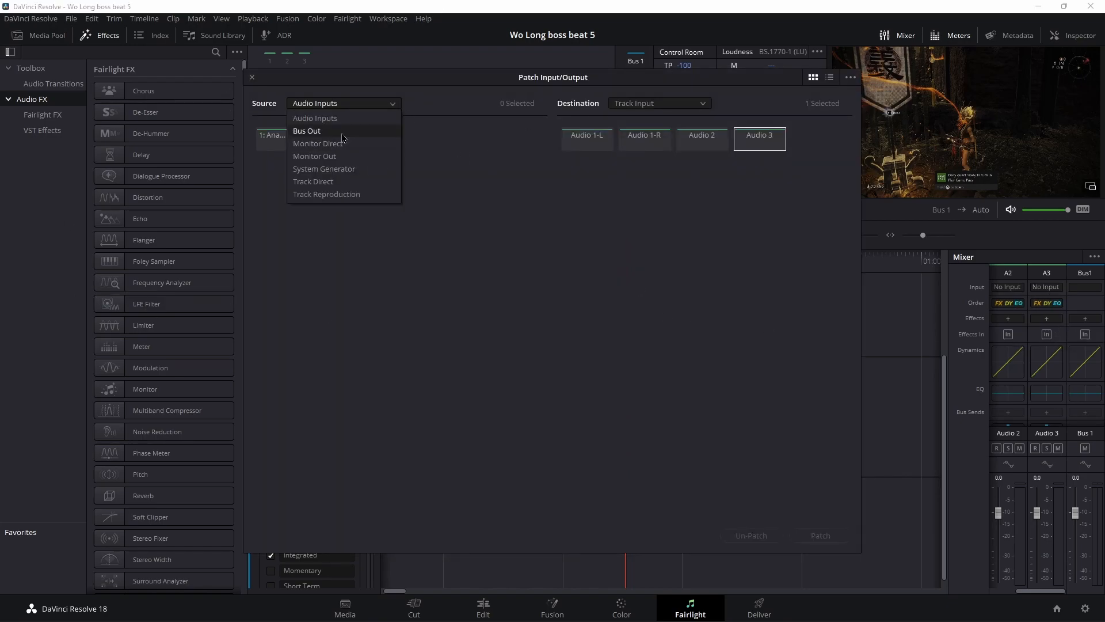
pyautogui.click(516, 231)
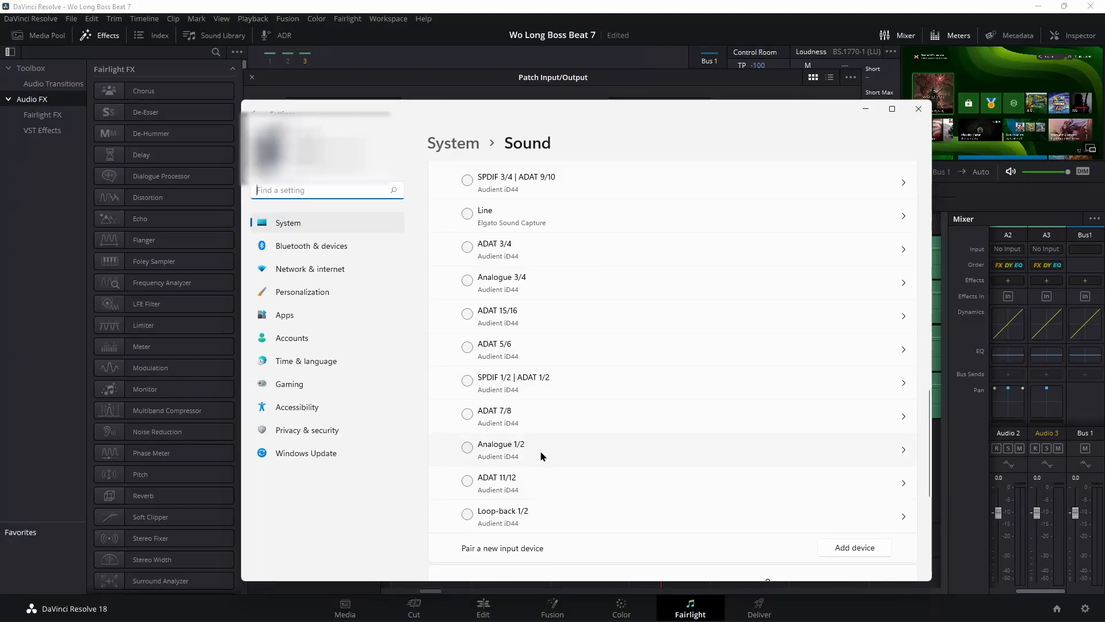
# Step: Set the Windows sound input device to Analogue 1/2 (Audient iD44) and close the system settings
pyautogui.click(468, 447)
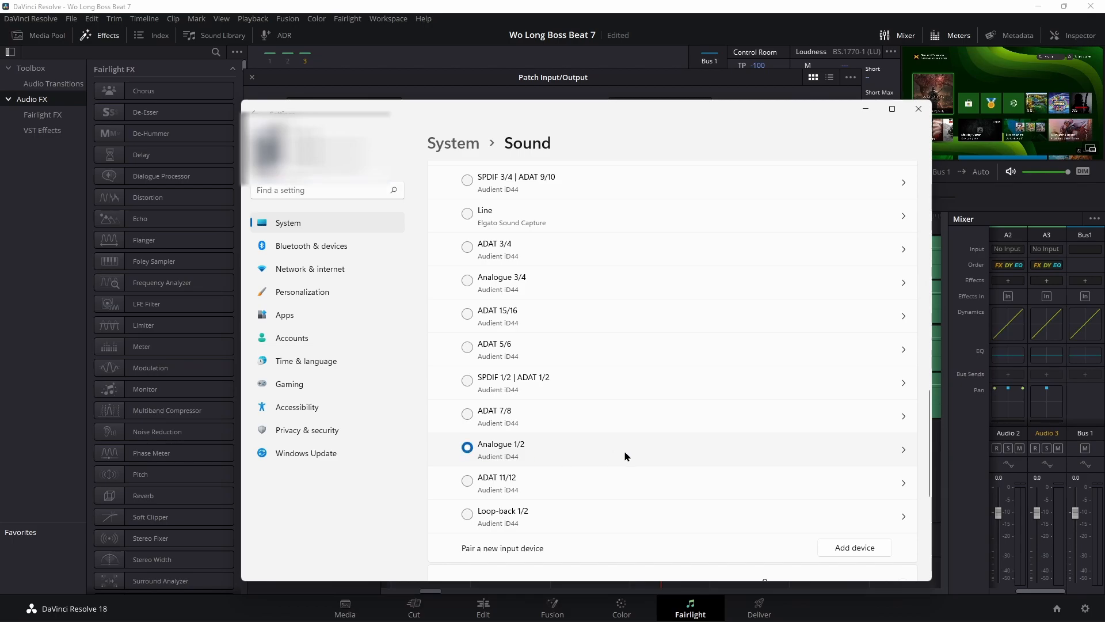
pyautogui.scroll(5, 624, 450)
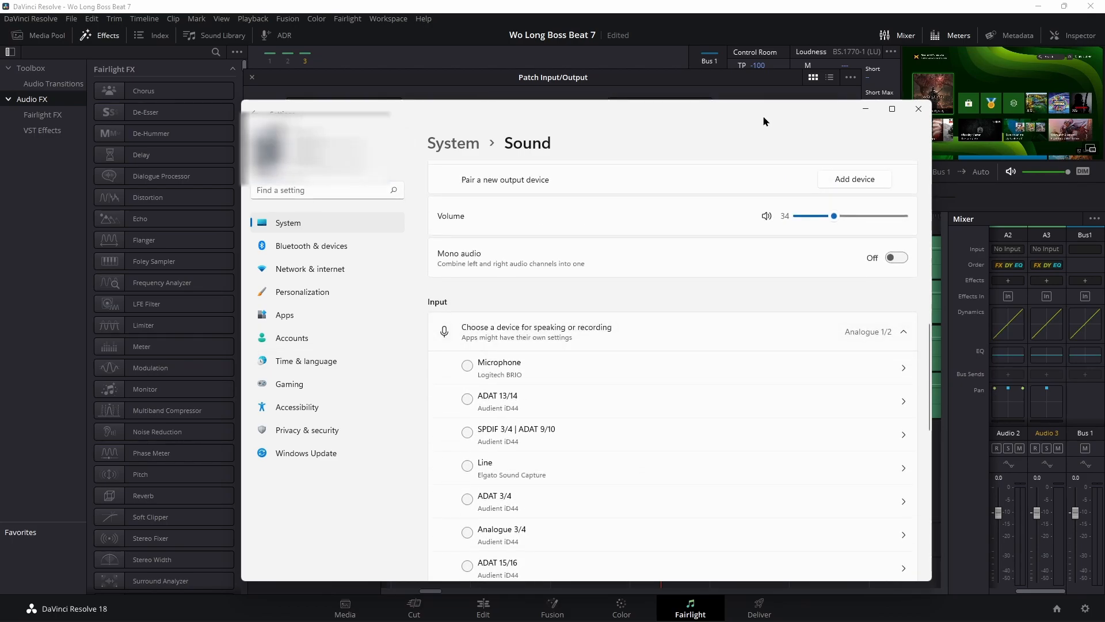
pyautogui.click(919, 112)
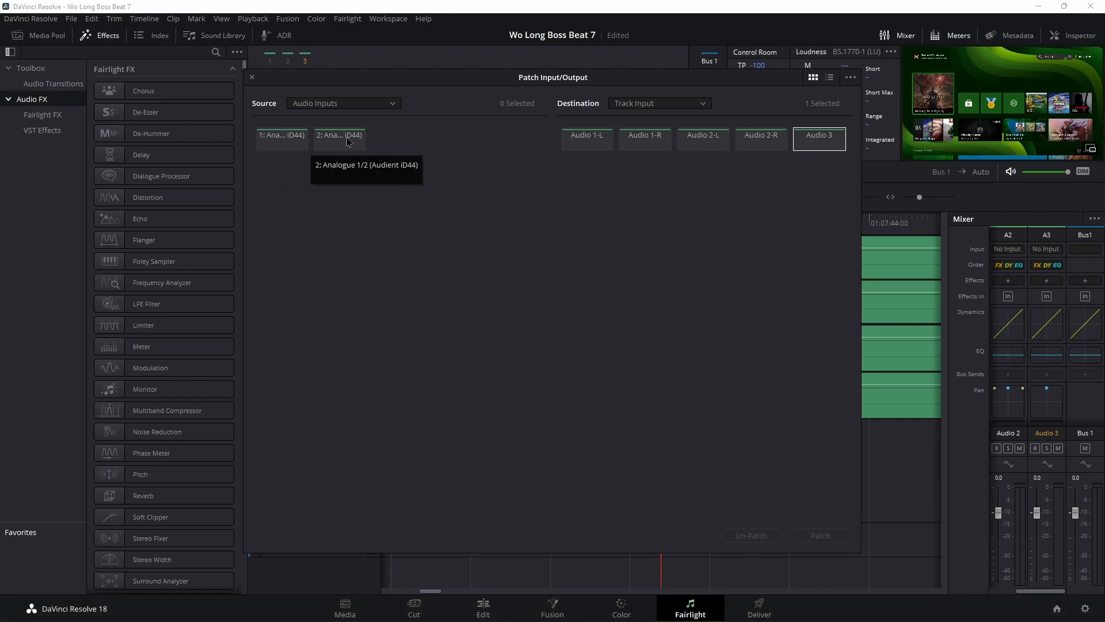
# Step: Patch source 1: Analogue 1/2 (Audient iD44) to Audio 3 and arm that track for recording
pyautogui.click(275, 143)
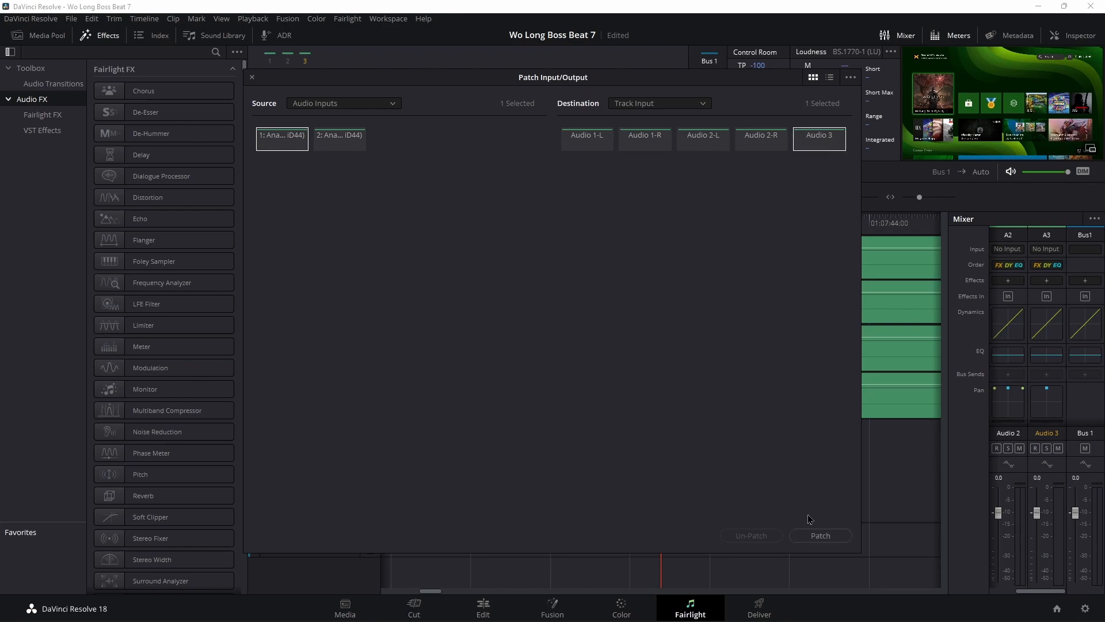
pyautogui.click(818, 536)
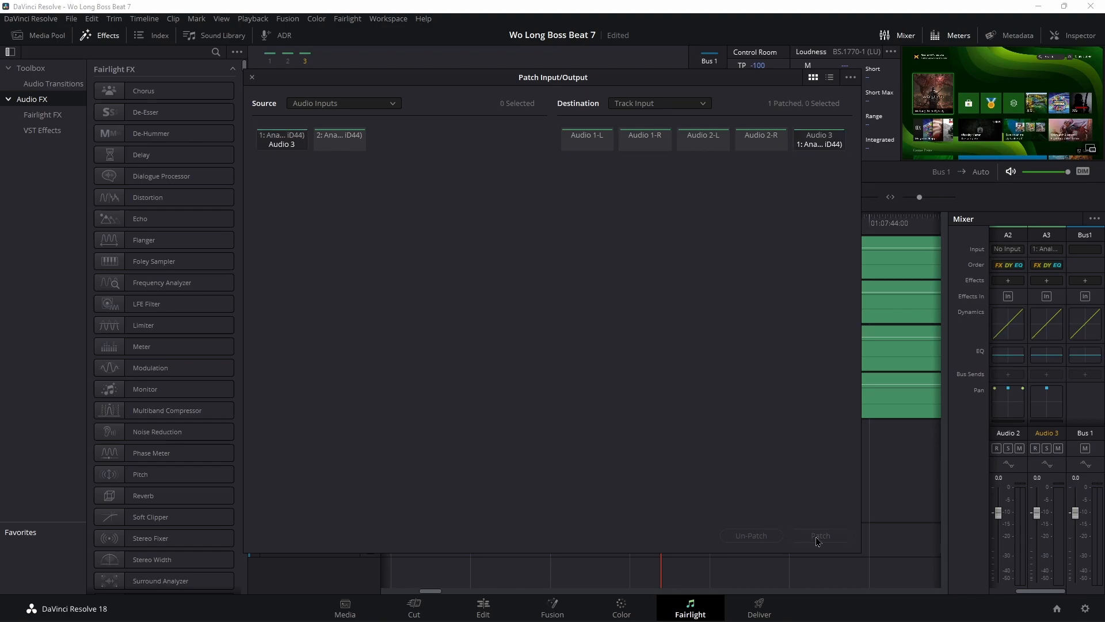
pyautogui.click(251, 76)
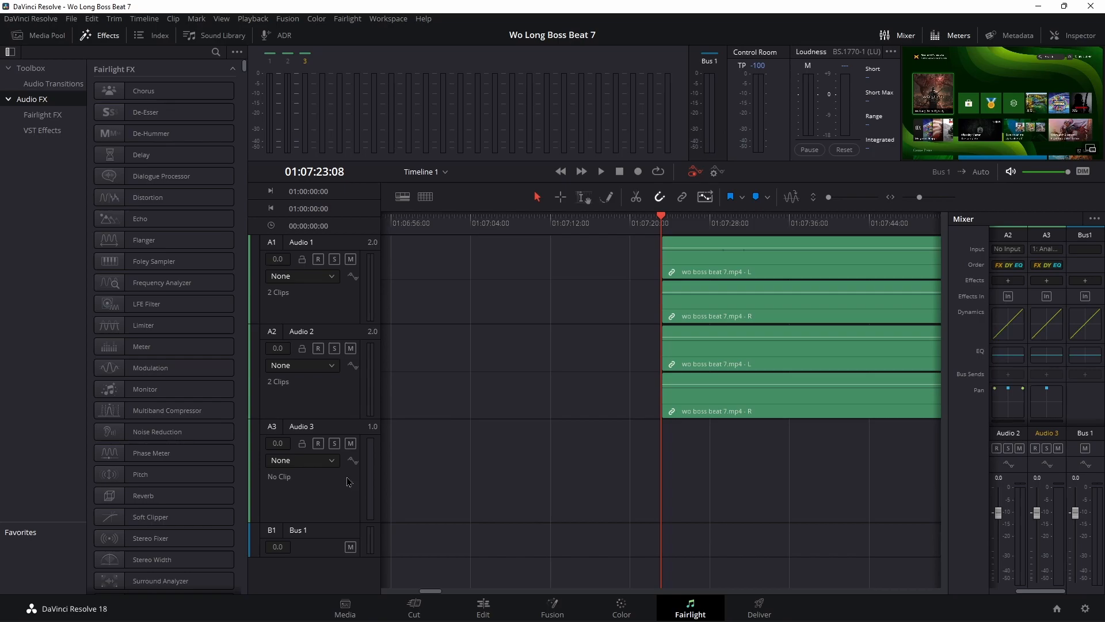
pyautogui.click(317, 445)
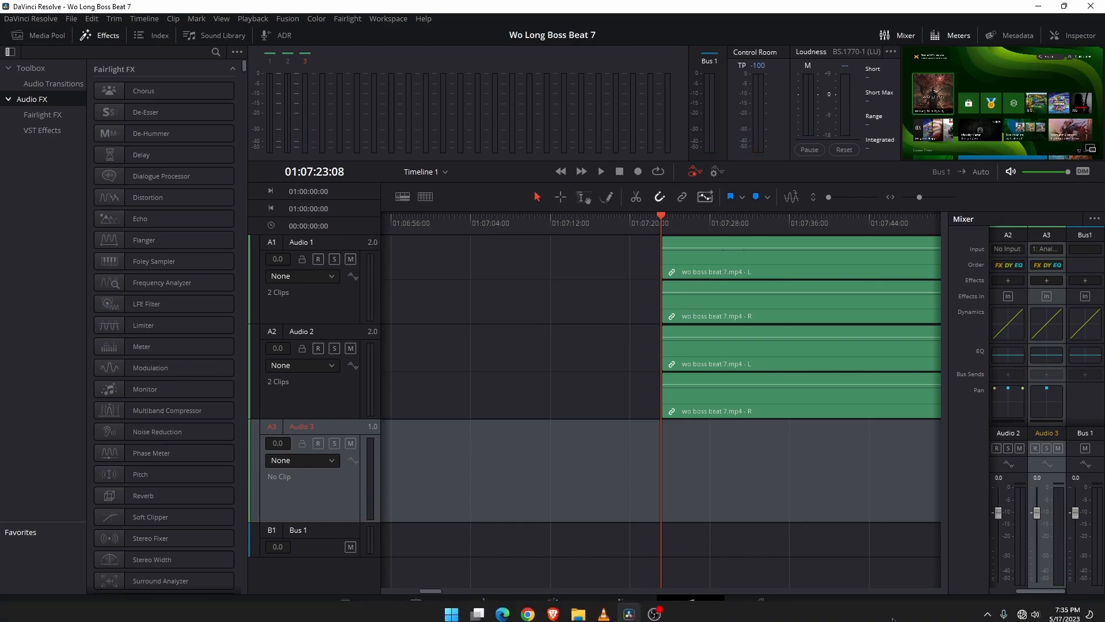
# Step: Open the Audient iD mixer from the system tray, lower the DAW 1+2 fader slightly and close the mixer
pyautogui.click(988, 608)
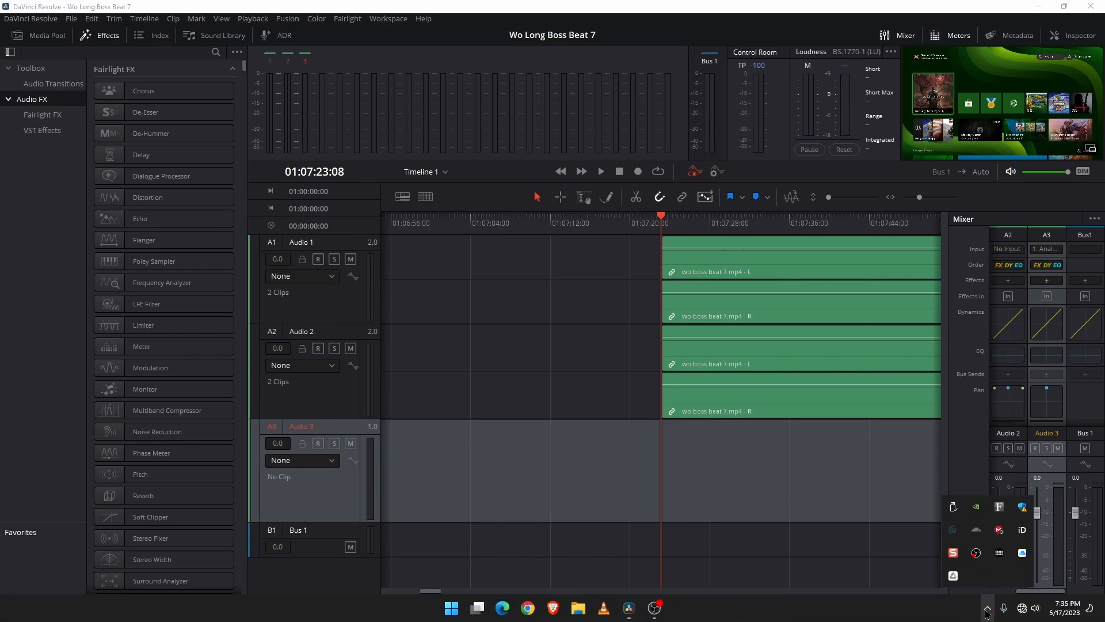
pyautogui.rightClick(1022, 530)
pyautogui.moveTo(973, 506)
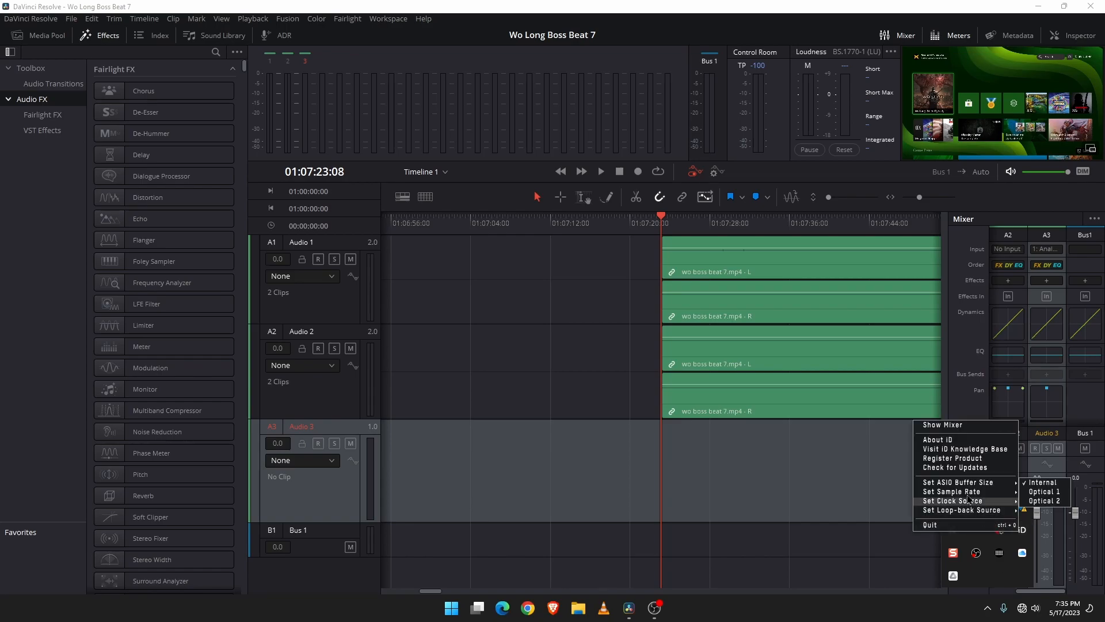
pyautogui.click(944, 425)
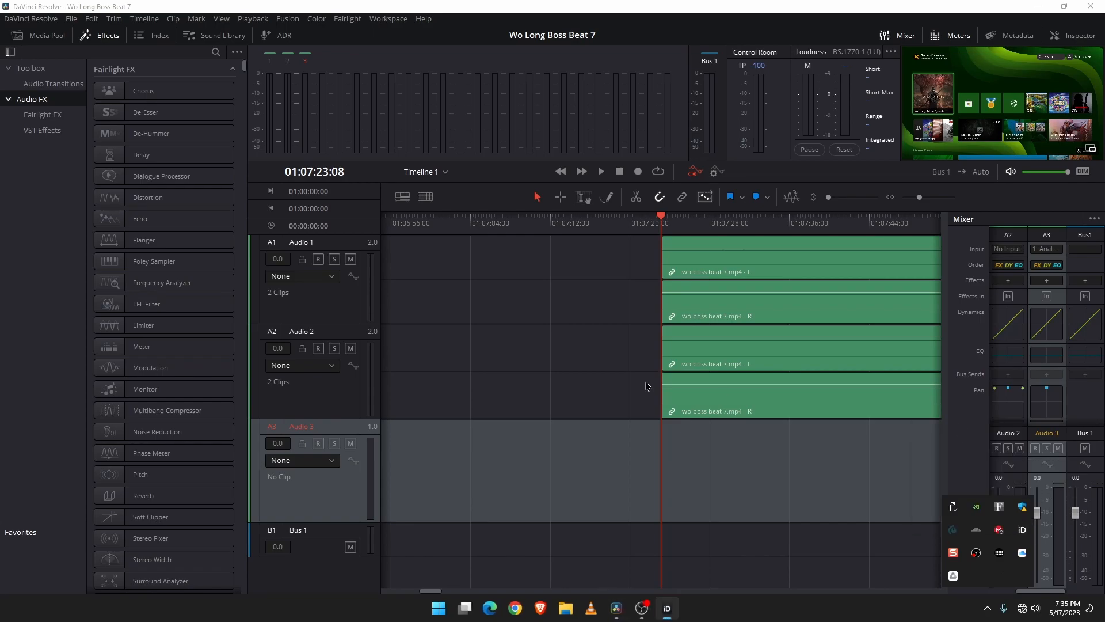
pyautogui.moveTo(69, 250); pyautogui.dragTo(510, 112)
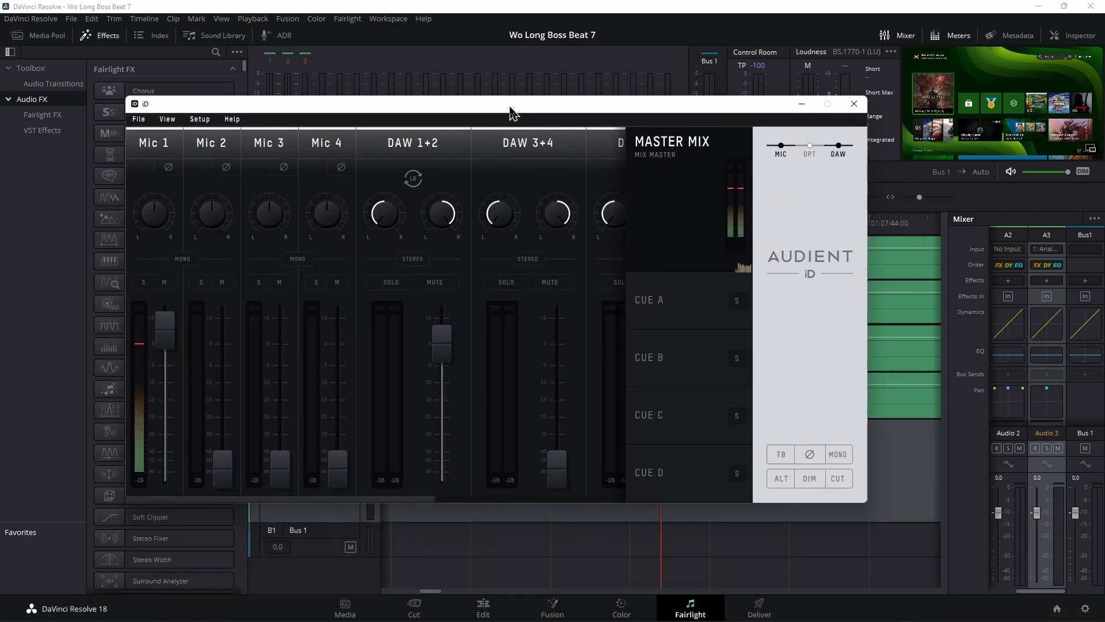
pyautogui.moveTo(441, 344)
pyautogui.mouseDown()
pyautogui.moveTo(441, 362)
pyautogui.moveTo(441, 350)
pyautogui.mouseUp()
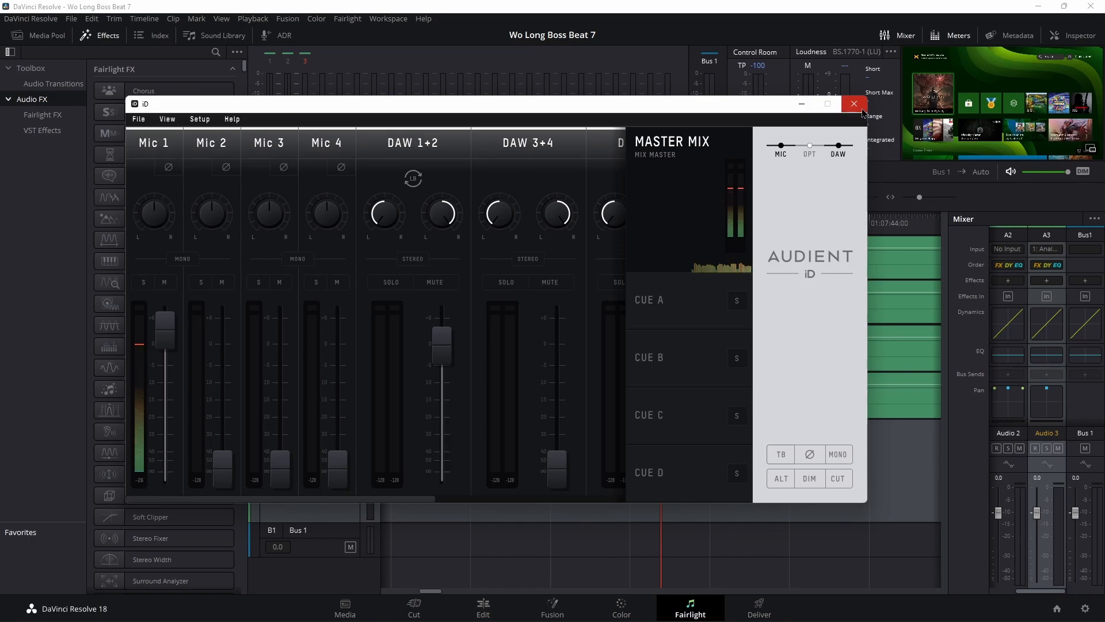
pyautogui.click(855, 104)
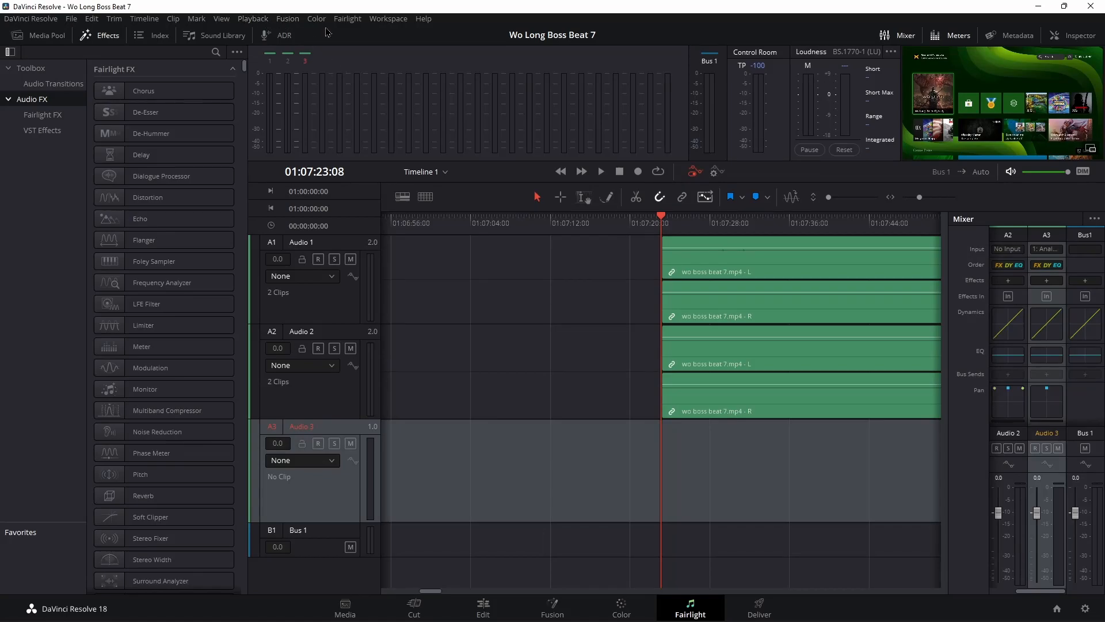
# Step: Set the Fairlight Input Monitor Style to Input and look through the Monitoring options
pyautogui.click(352, 20)
pyautogui.moveTo(380, 132)
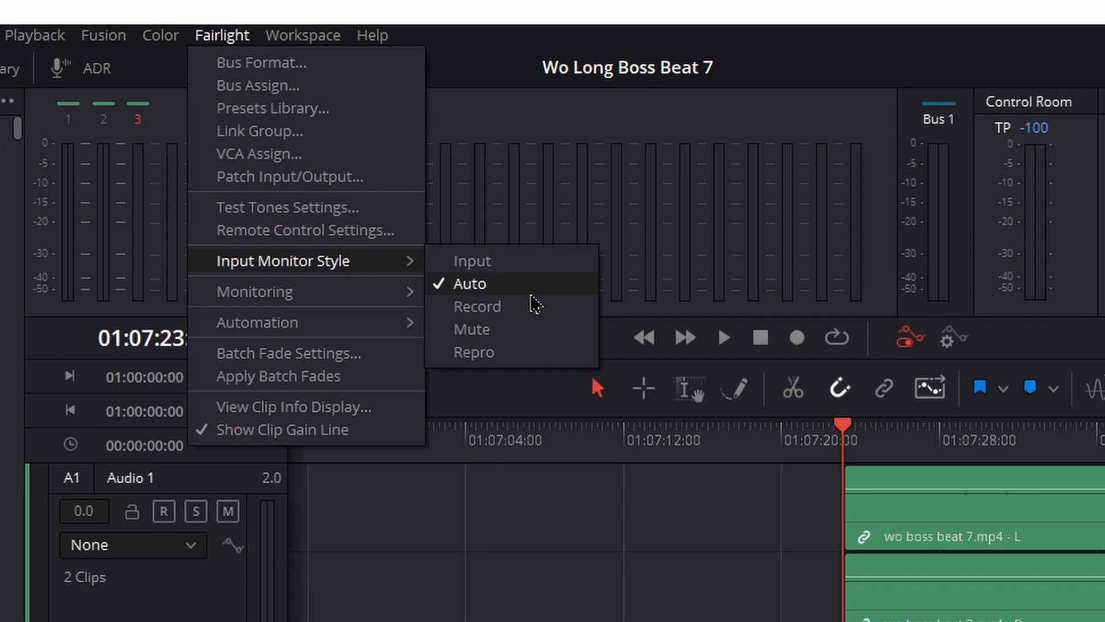
pyautogui.click(502, 263)
pyautogui.click(222, 35)
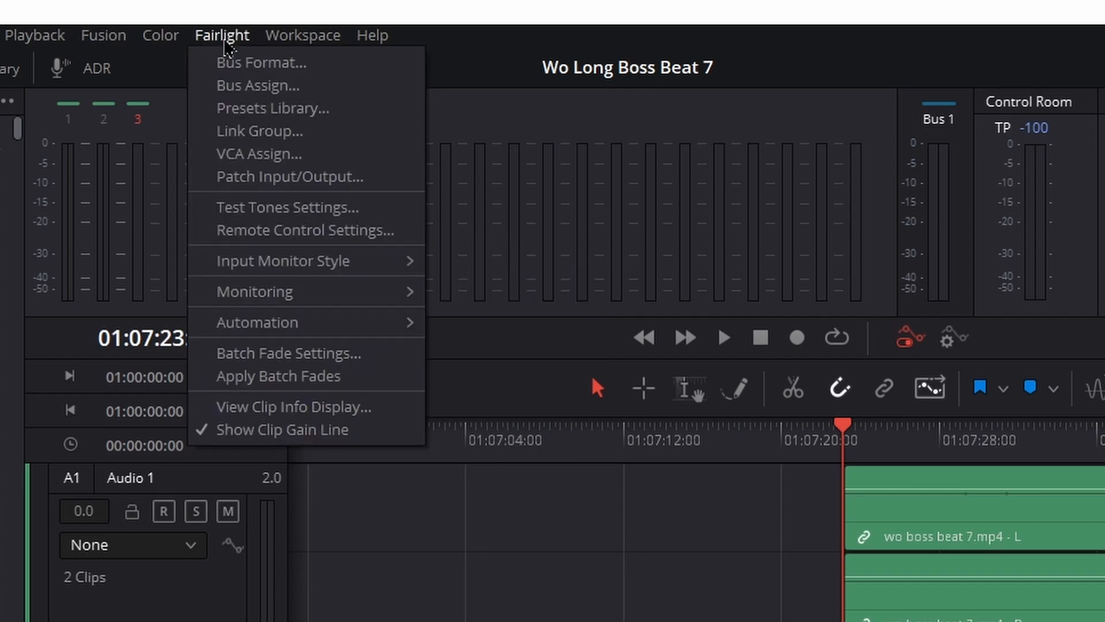
pyautogui.moveTo(362, 302)
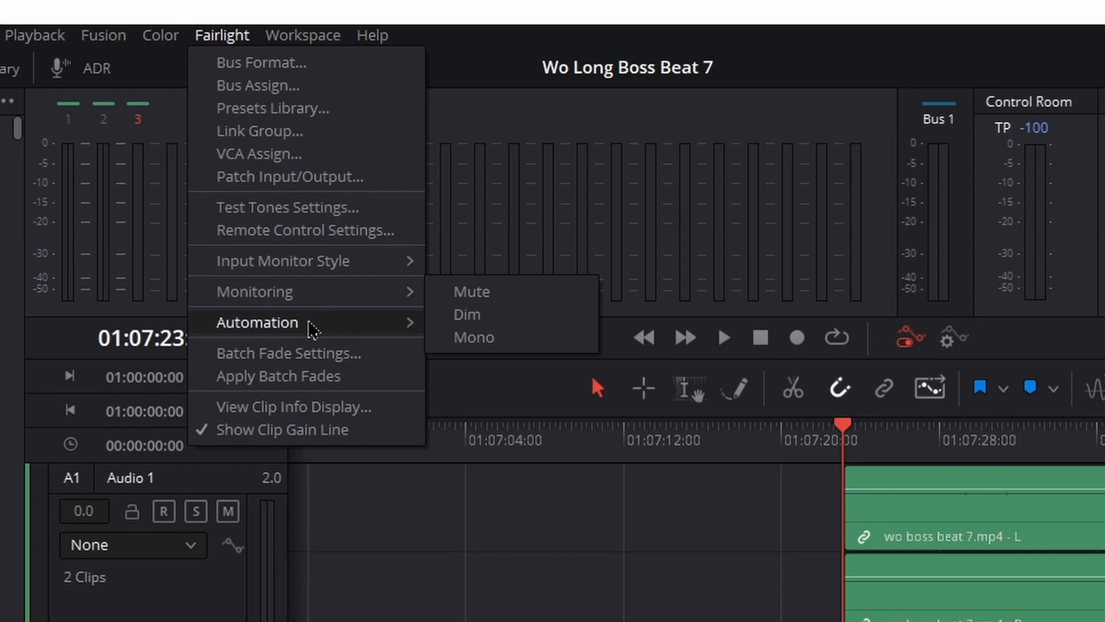
pyautogui.moveTo(311, 262)
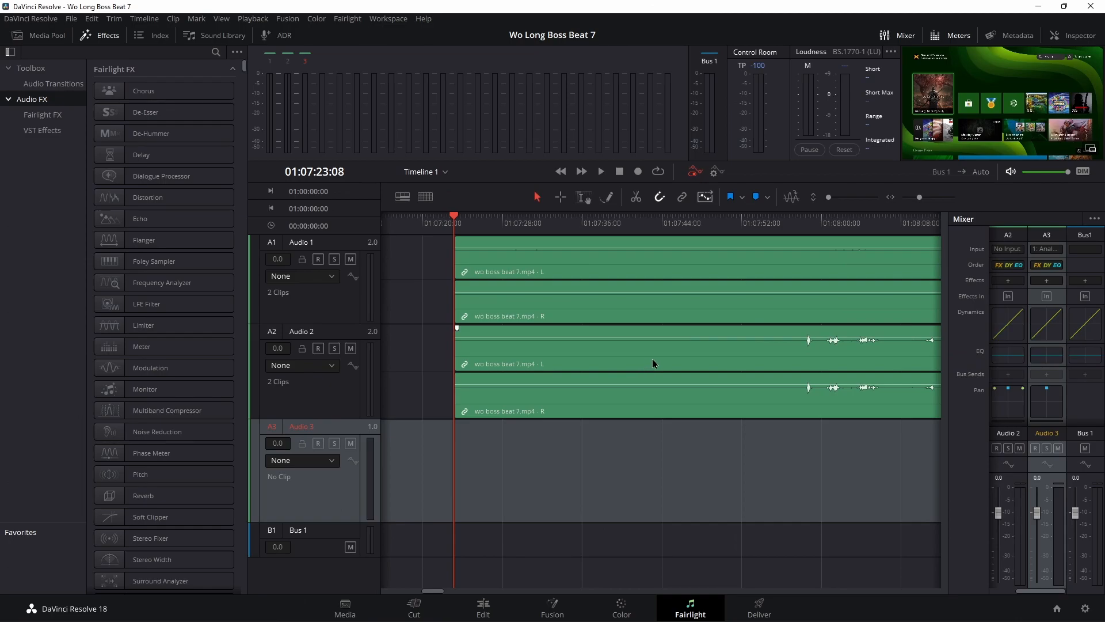
# Step: Zoom the timeline out and place the playhead at the start of the second wo boss beat 7.mp4 clip
pyautogui.hscroll(4, 653, 362)
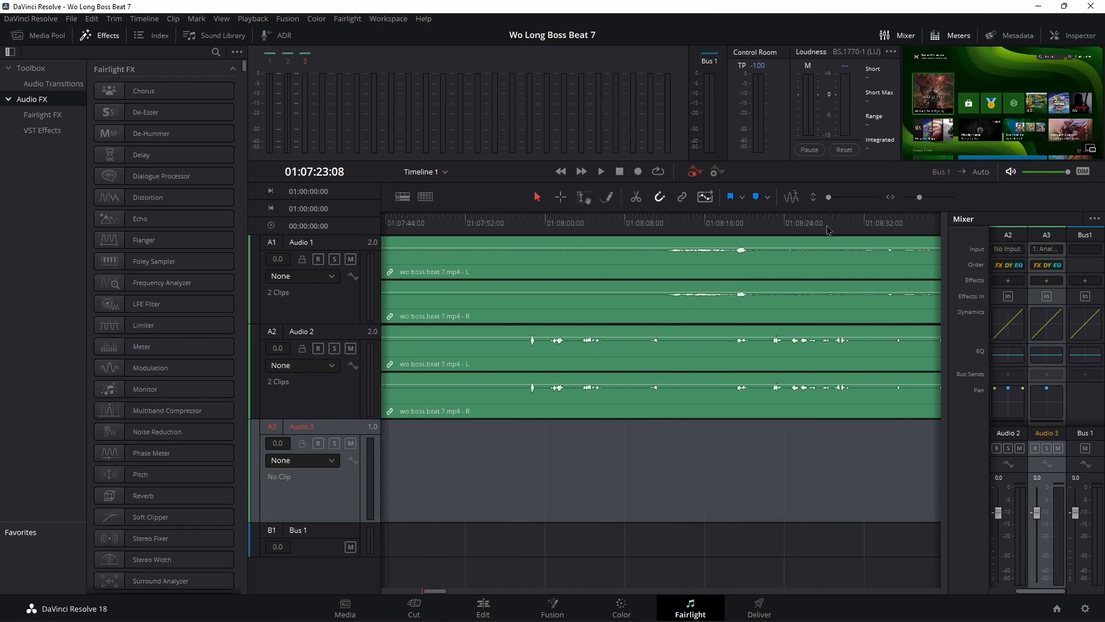
pyautogui.moveTo(919, 197); pyautogui.dragTo(916, 198)
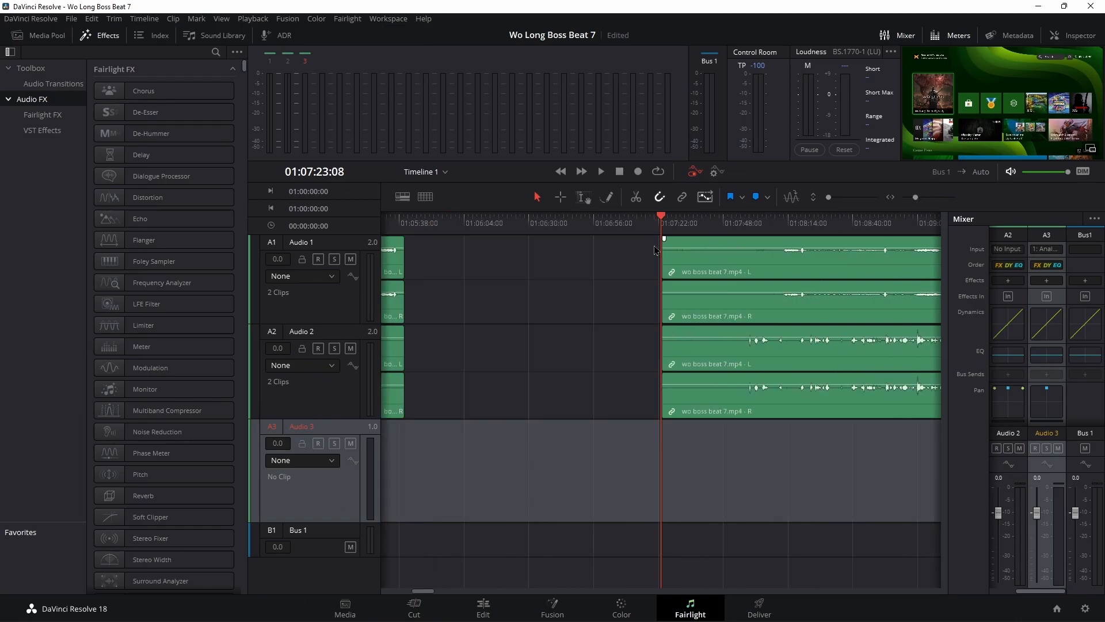
pyautogui.moveTo(661, 224)
pyautogui.mouseDown()
pyautogui.moveTo(740, 224)
pyautogui.moveTo(662, 236)
pyautogui.mouseUp()
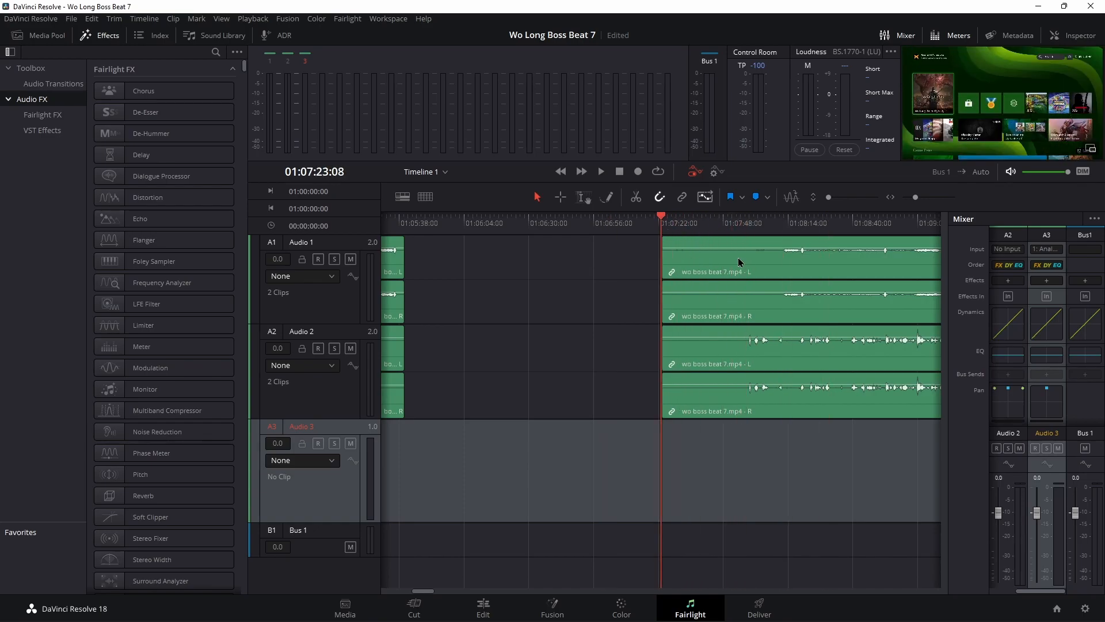
# Step: Try the viewer as an enlarged, repositioned floating window and dock it again
pyautogui.click(1088, 155)
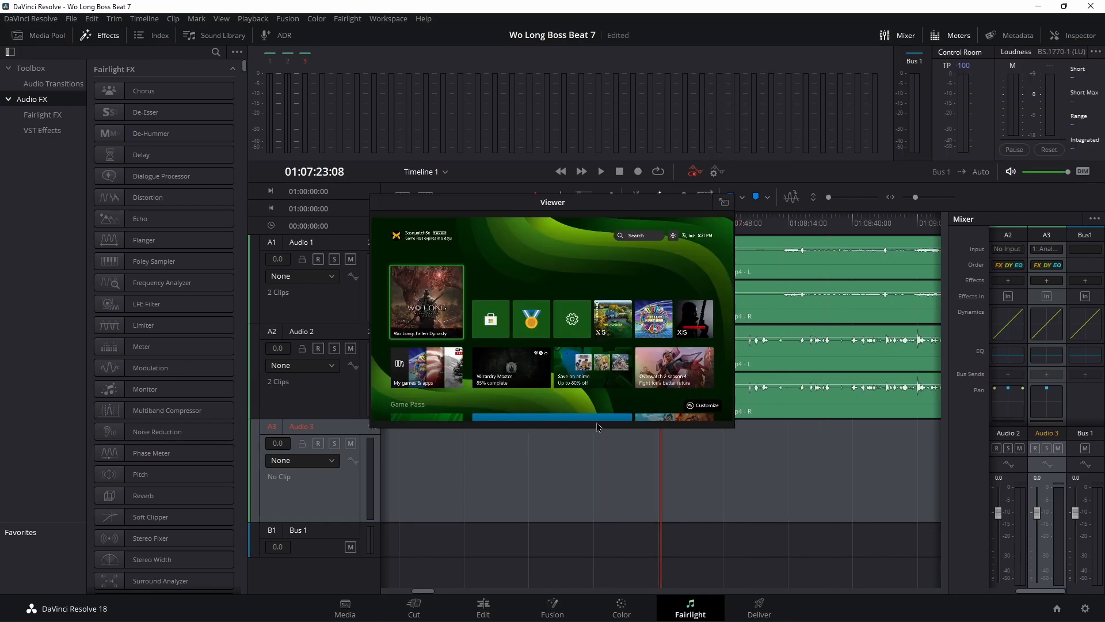
pyautogui.moveTo(596, 426); pyautogui.dragTo(599, 570)
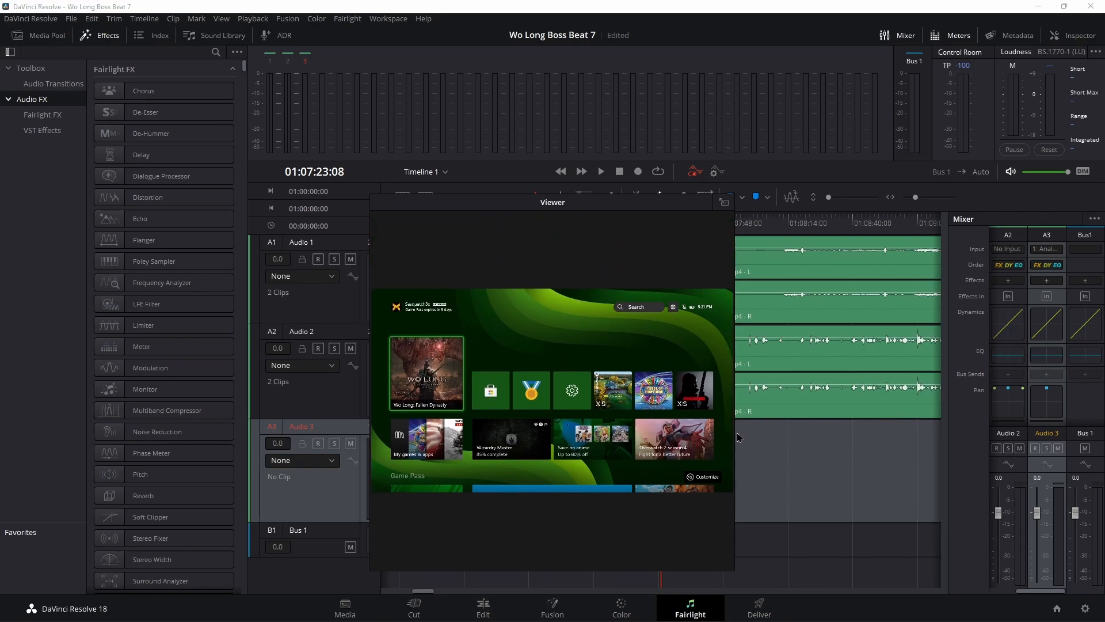
pyautogui.moveTo(732, 432); pyautogui.dragTo(1003, 432)
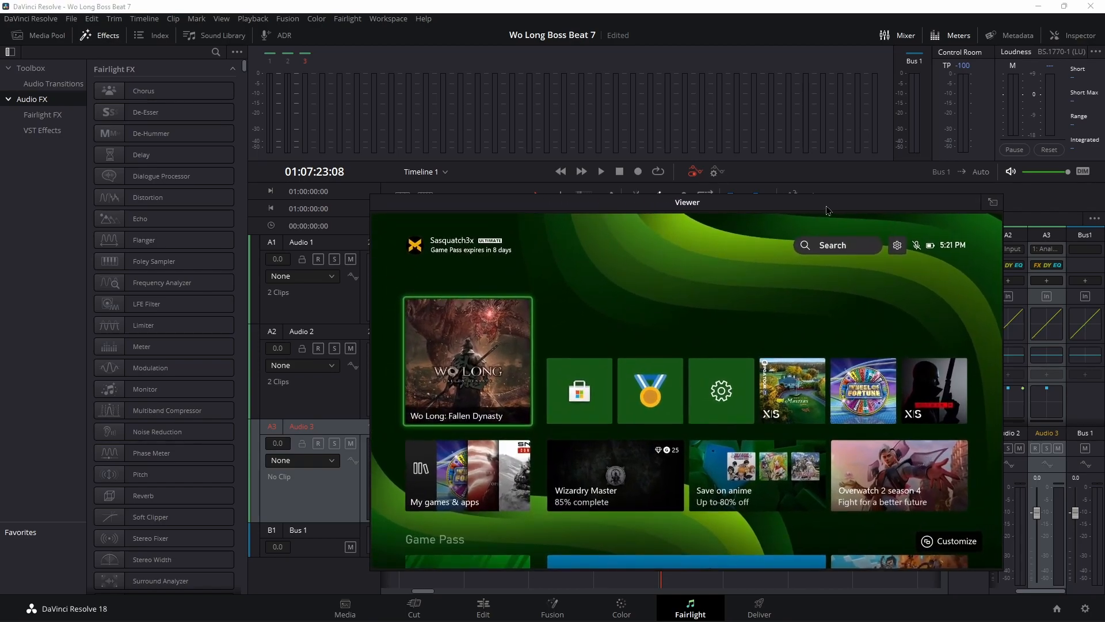
pyautogui.moveTo(826, 211); pyautogui.dragTo(589, 56)
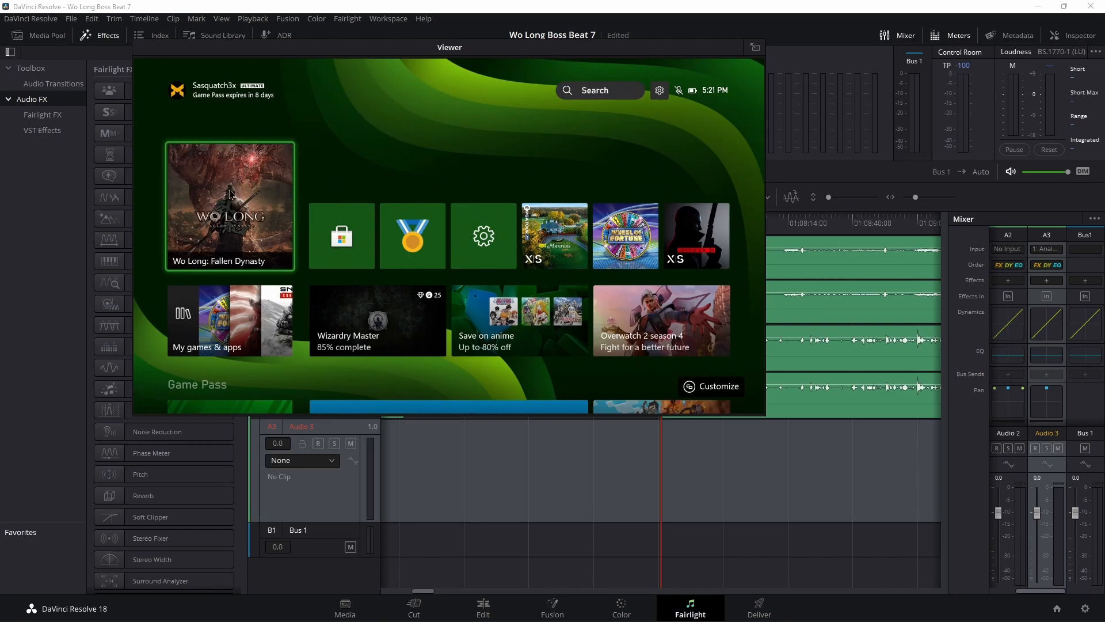
pyautogui.click(754, 49)
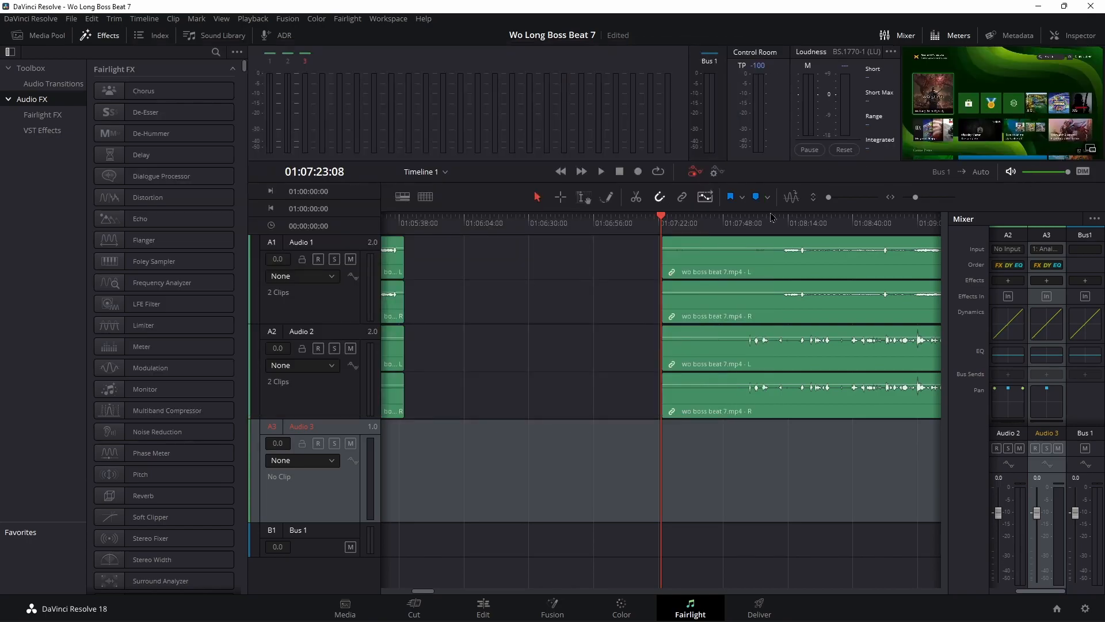
# Step: Increase the height of the meters and docked viewer area above the timeline
pyautogui.moveTo(801, 182); pyautogui.dragTo(800, 222)
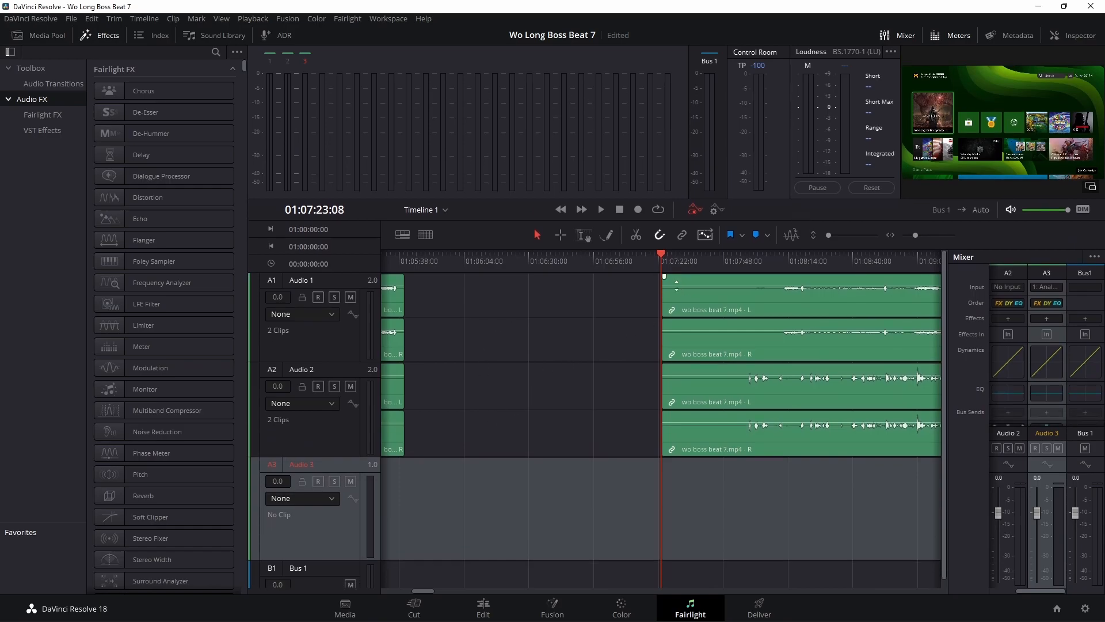
# Step: Arm Audio 3 and record a voice-over take from the start of the second wo boss beat 7.mp4 clip
pyautogui.click(318, 482)
pyautogui.click(637, 210)
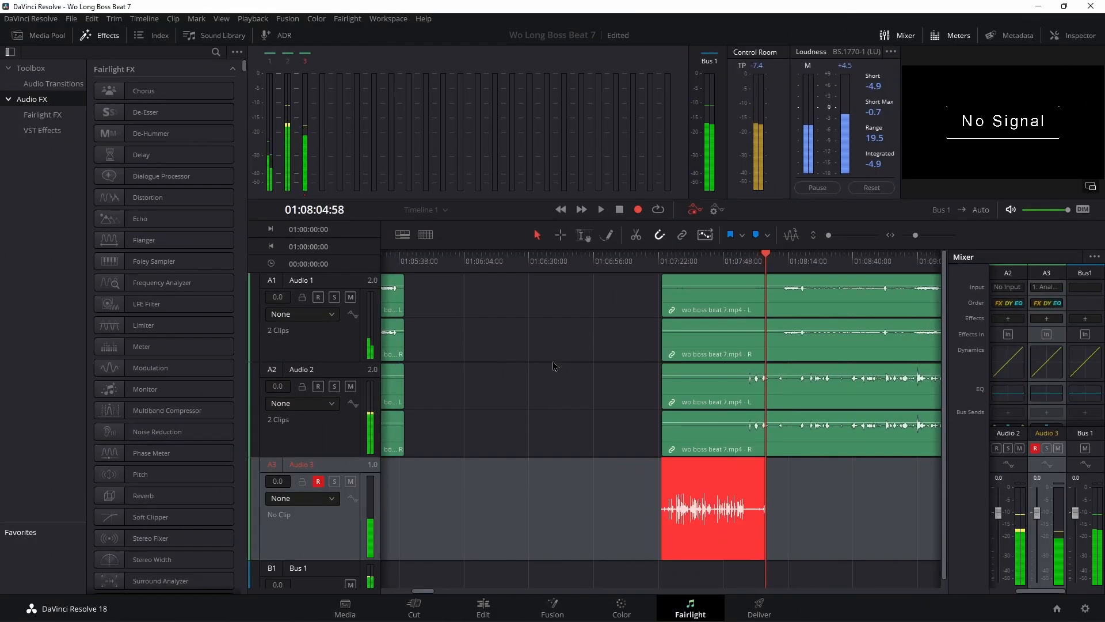
pyautogui.press('space')
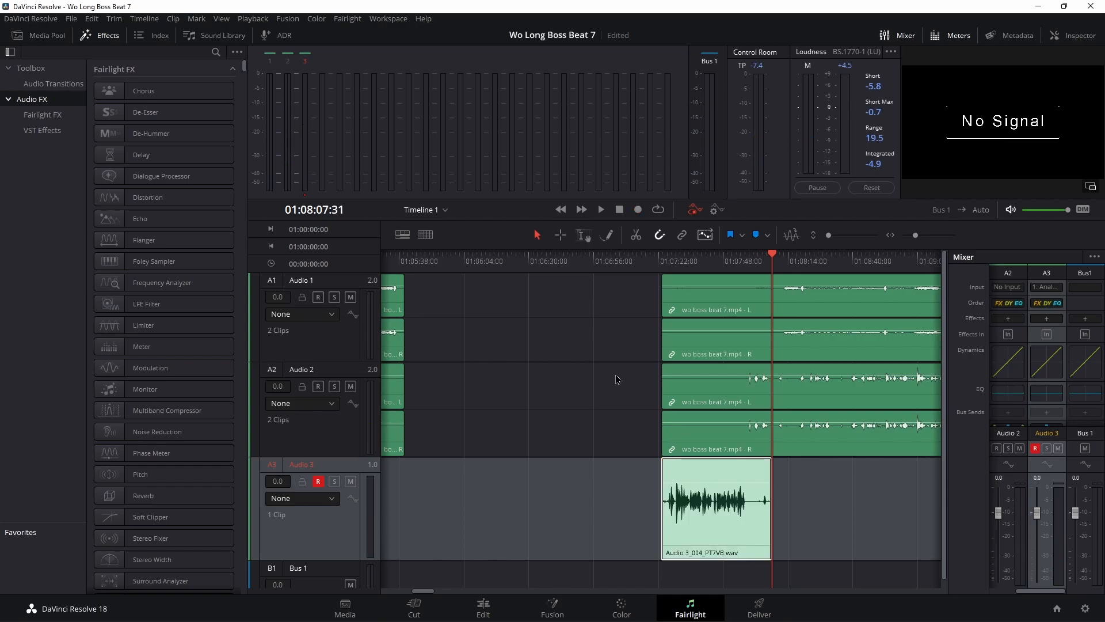
# Step: Mute Audio 2 and scrub the playhead to about 01:08:01 near the end of the voice-over clip
pyautogui.hscroll(3, 741, 372)
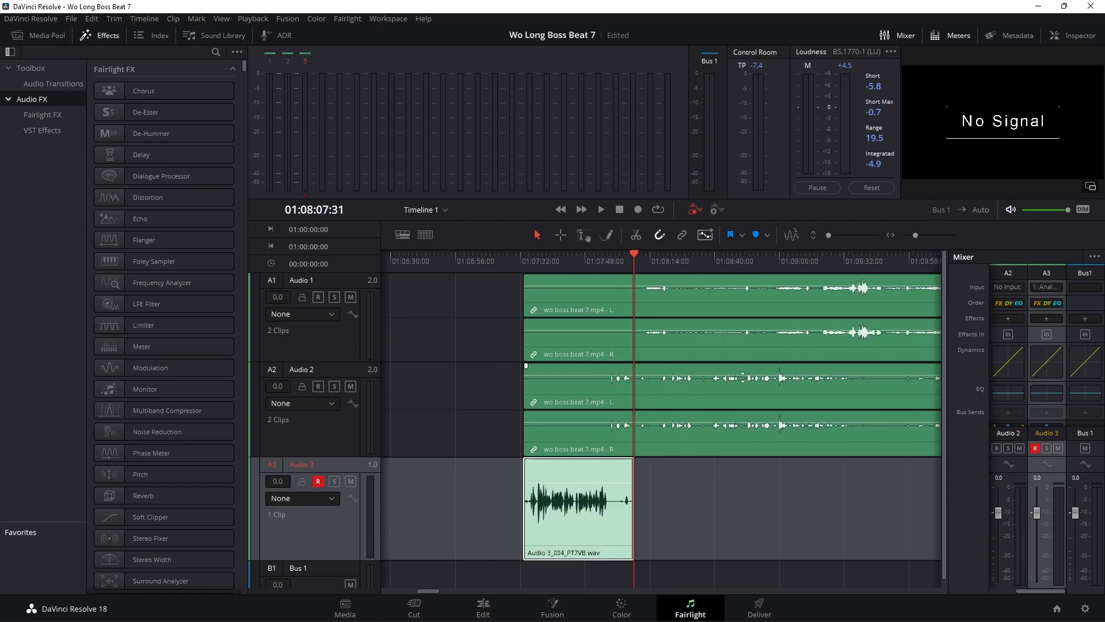
pyautogui.hscroll(-2, 479, 384)
pyautogui.click(351, 387)
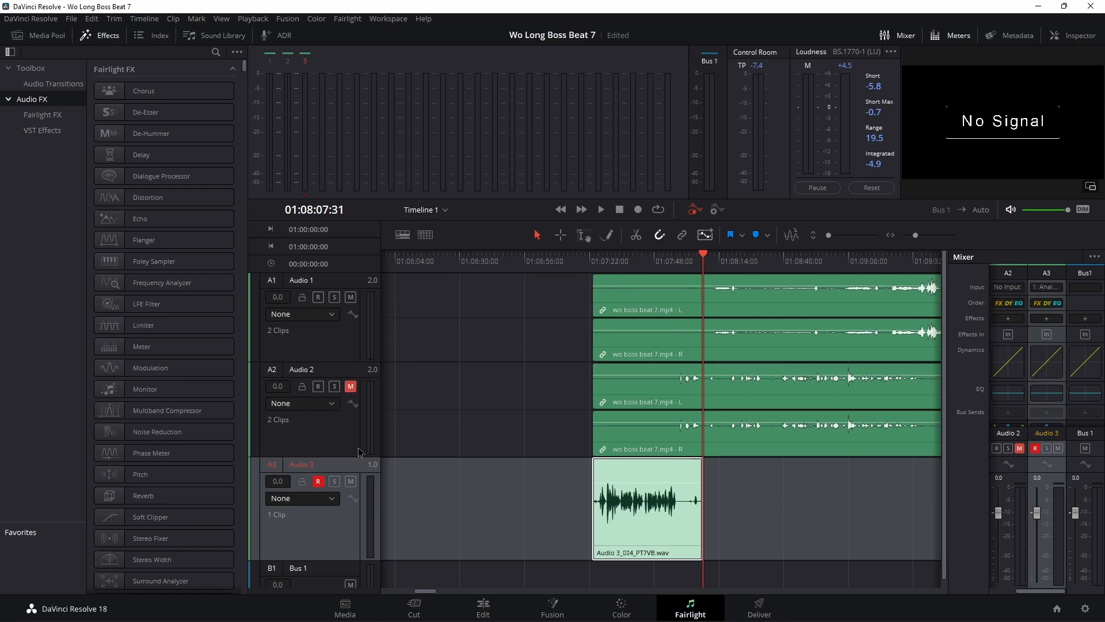
pyautogui.moveTo(743, 265); pyautogui.dragTo(889, 266)
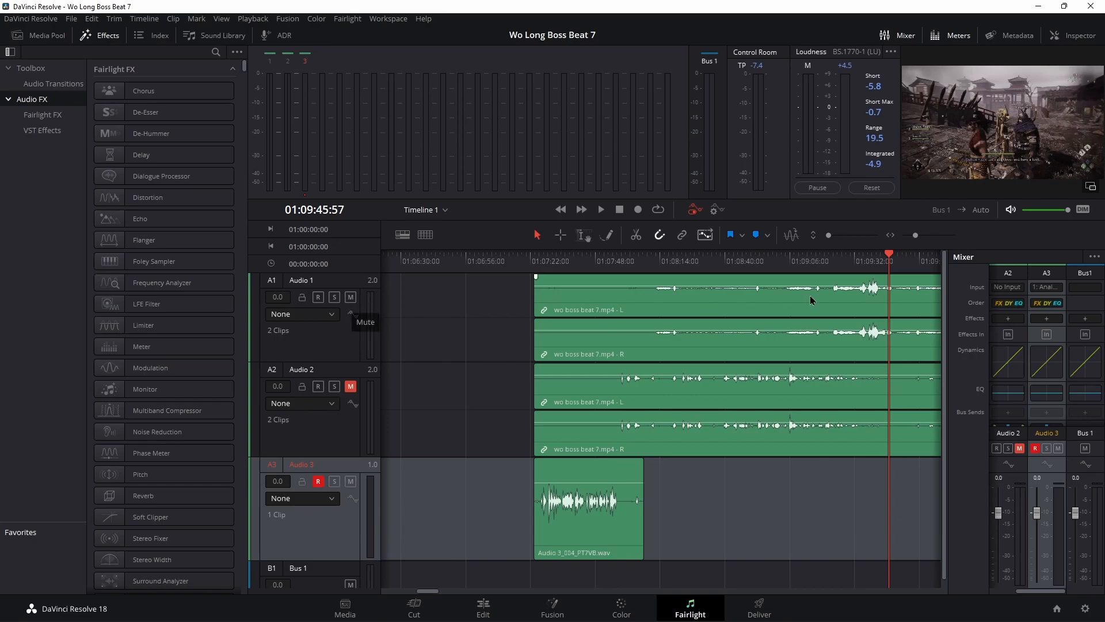
pyautogui.moveTo(671, 268); pyautogui.dragTo(630, 274)
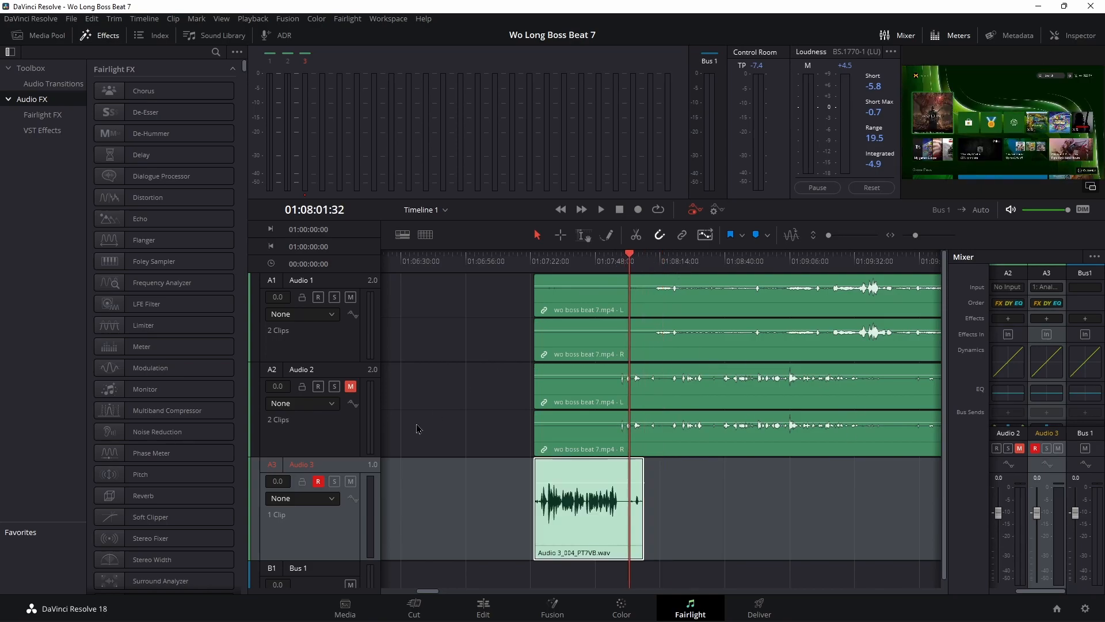
# Step: Disarm Audio 3, play the end of the voice-over take and leave the playhead at 01:07:58:46
pyautogui.click(319, 483)
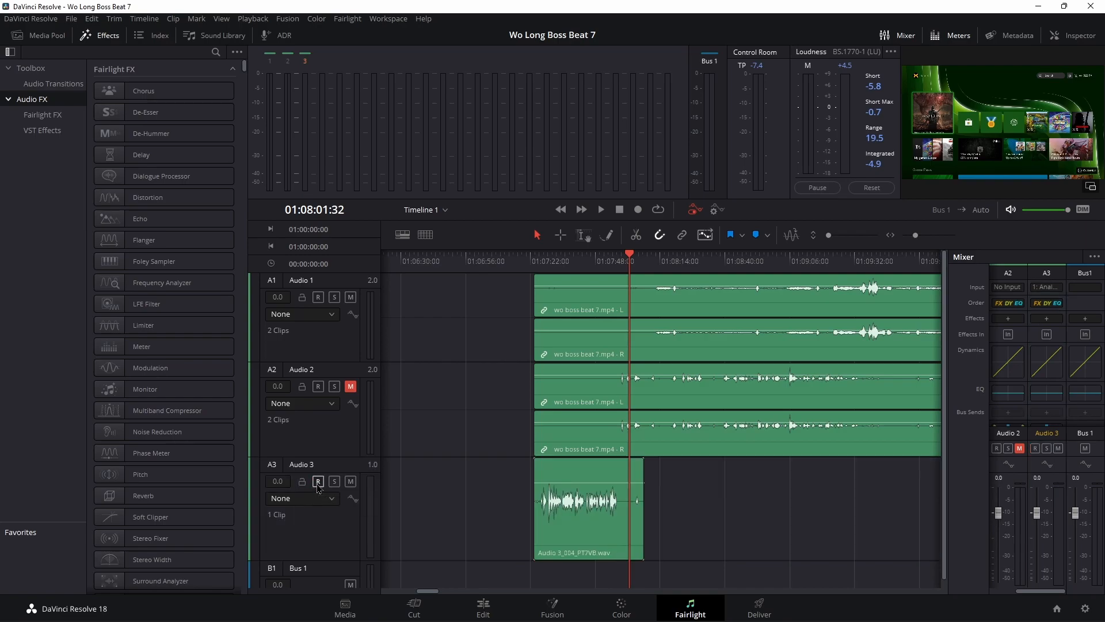
pyautogui.click(318, 483)
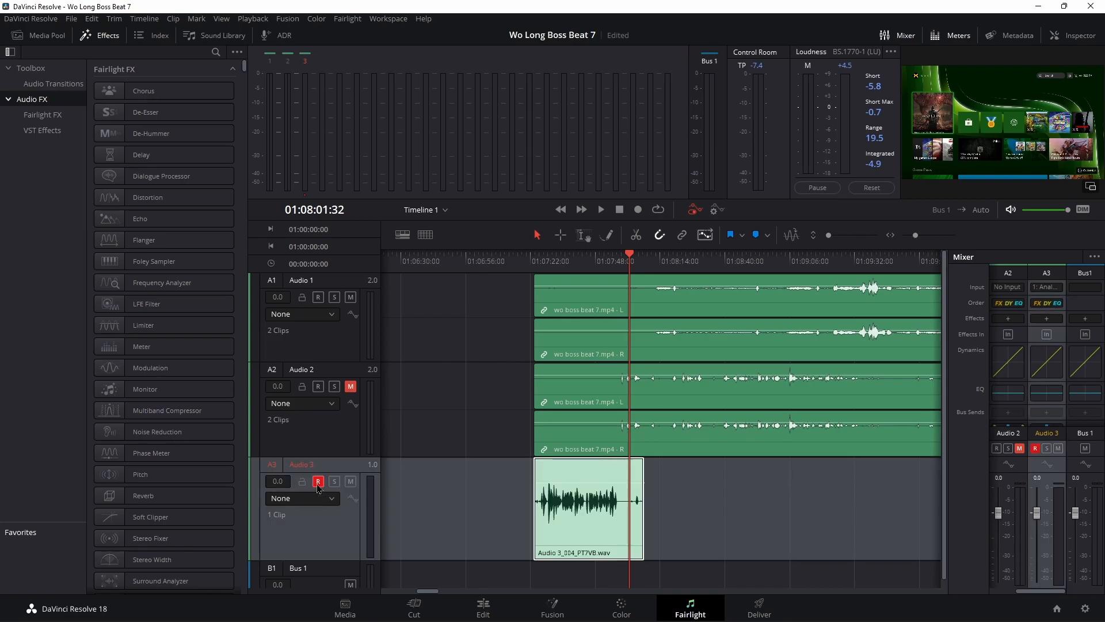
pyautogui.moveTo(613, 261); pyautogui.dragTo(609, 270)
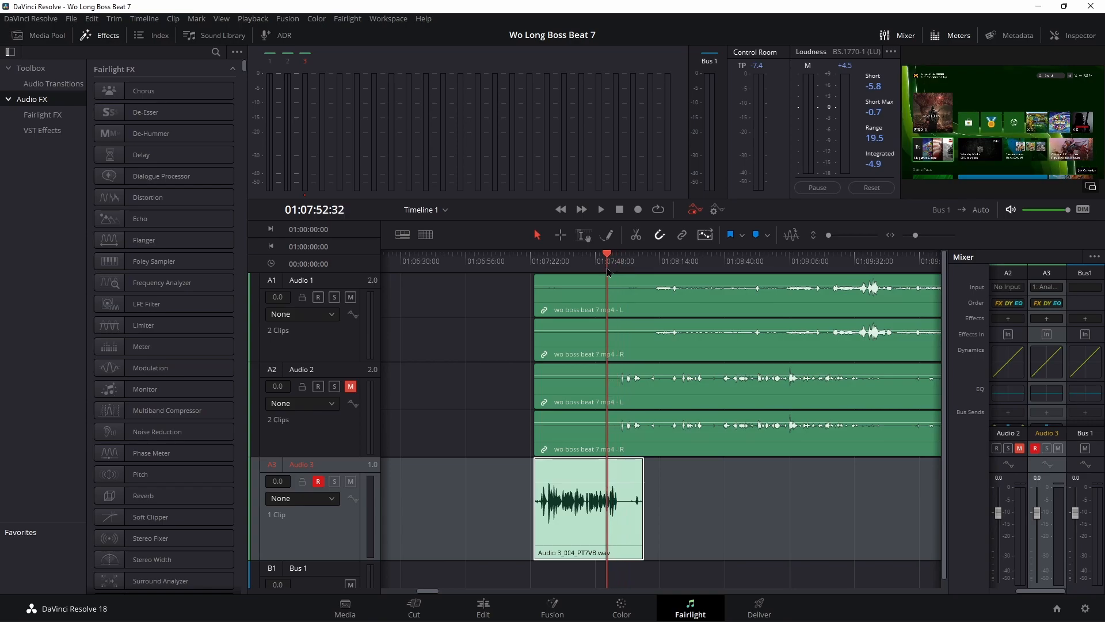
pyautogui.click(318, 481)
pyautogui.press('space')
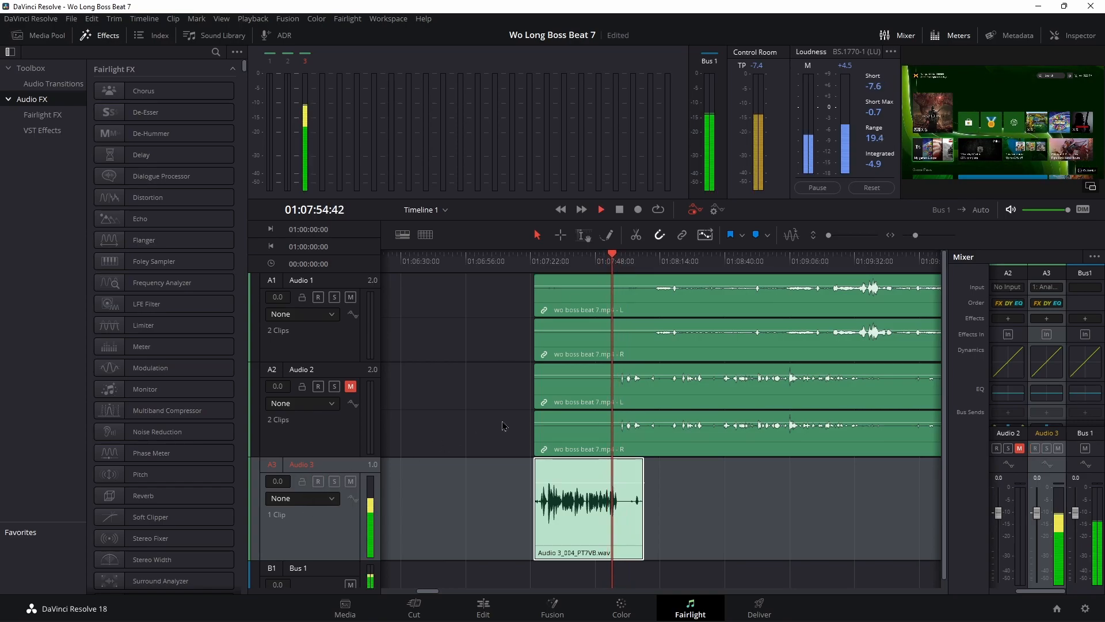
pyautogui.press('space')
pyautogui.click(622, 260)
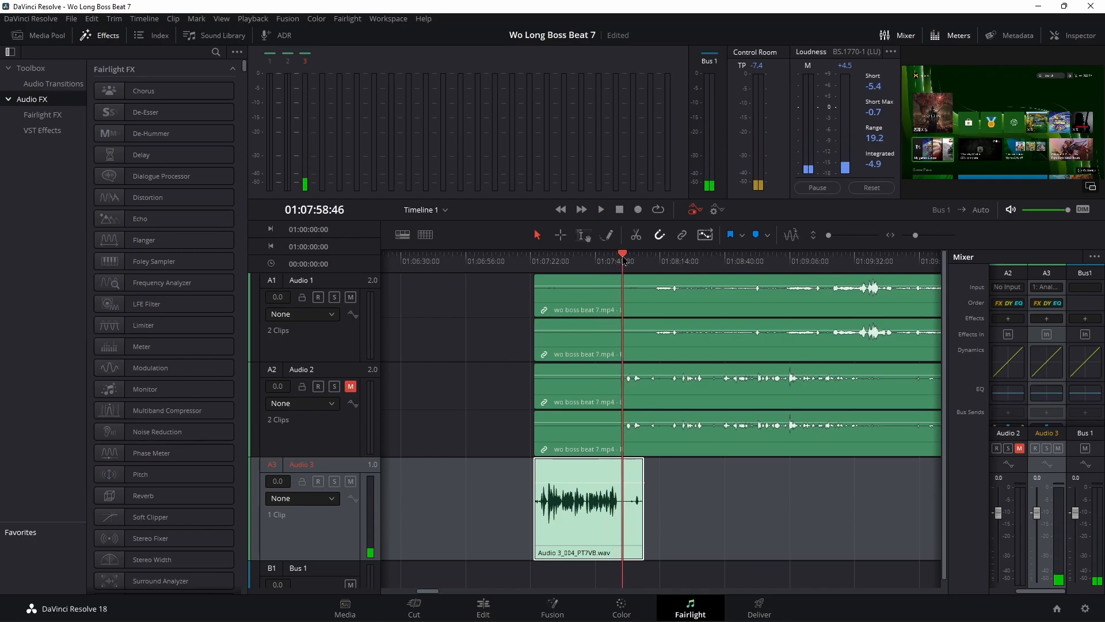
# Step: Arm Audio 3 again and record a second voice-over take over the end of the first one
pyautogui.click(318, 482)
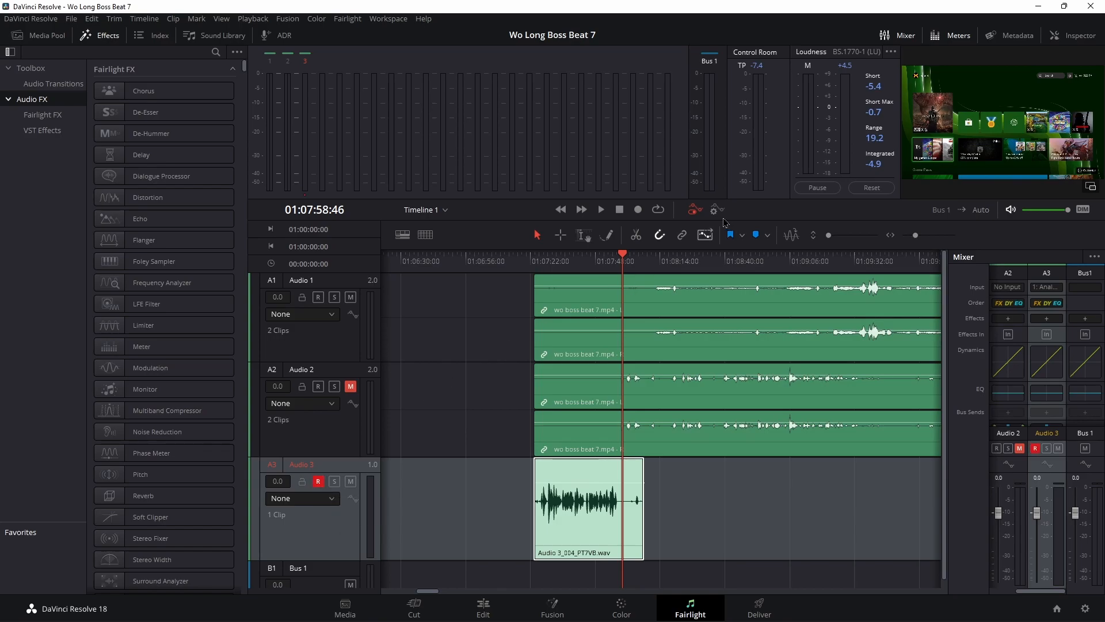
pyautogui.click(638, 210)
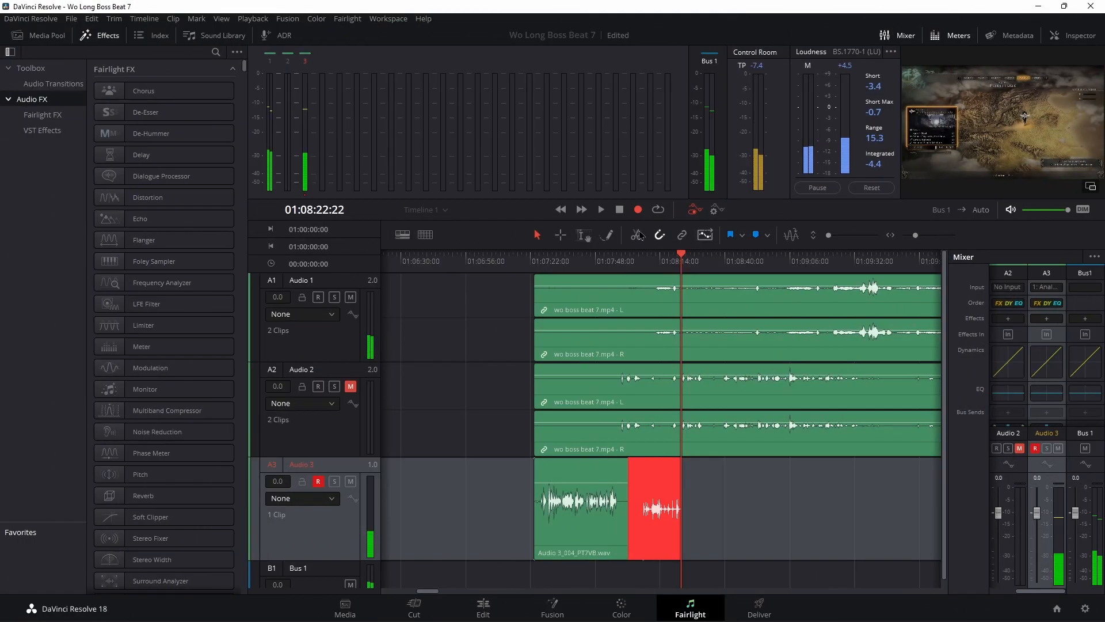
pyautogui.click(620, 211)
# Step: Move the playhead back to 01:08:01:18, where the second take starts, and undo that recording
pyautogui.click(646, 262)
pyautogui.moveTo(648, 264); pyautogui.dragTo(628, 265)
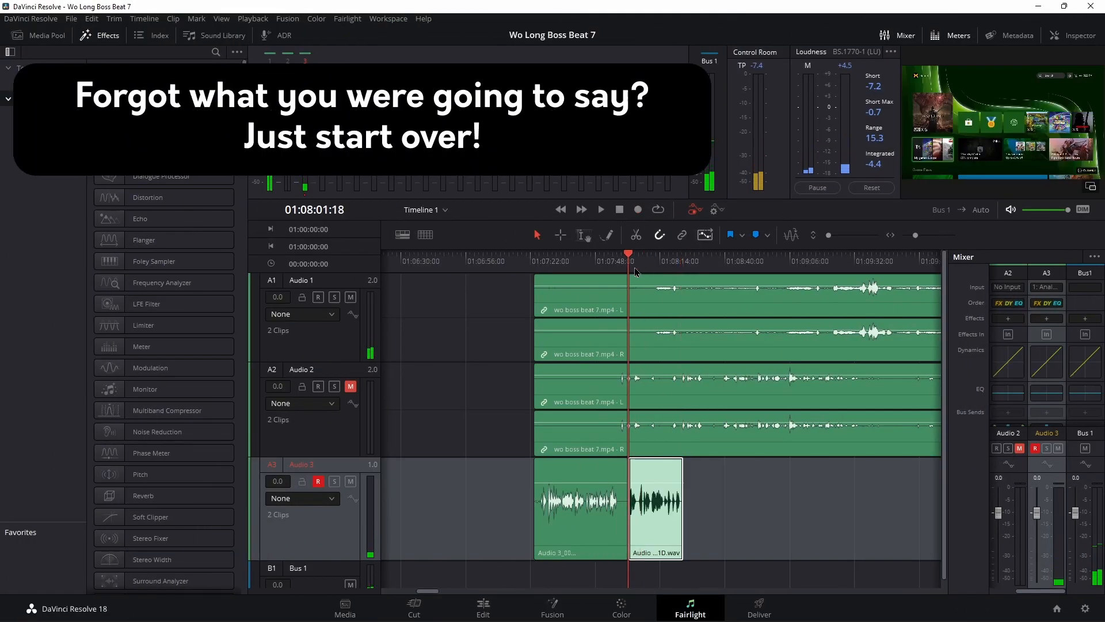
pyautogui.click(659, 538)
pyautogui.hotkey('ctrl', 'z')
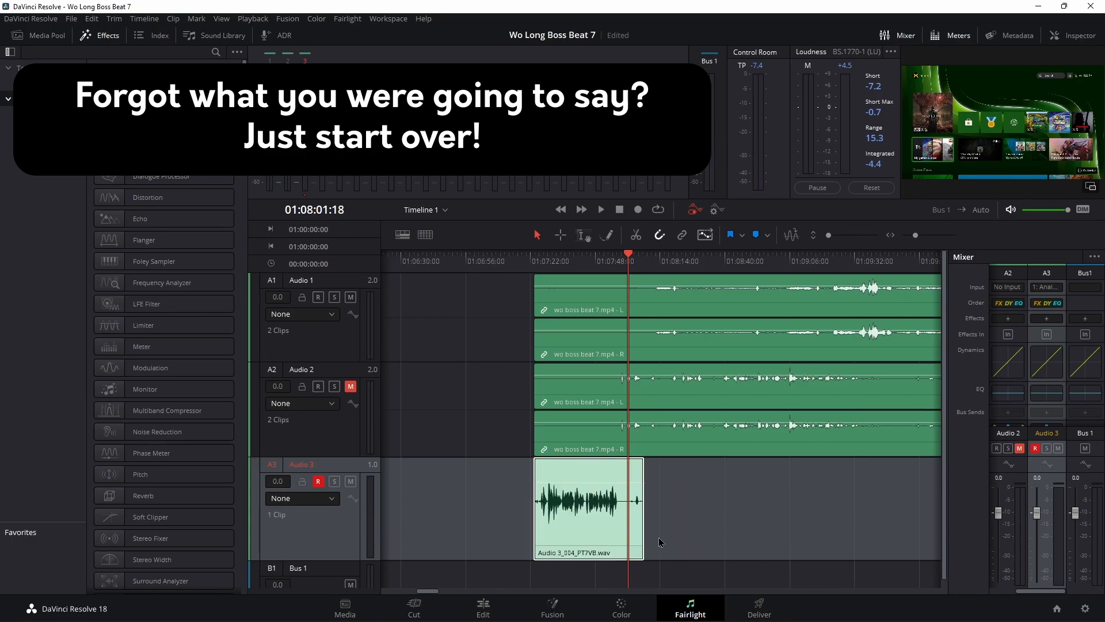
# Step: Record a replacement voice-over take on Audio 3 from 01:08:01:18 and disarm the track
pyautogui.click(638, 209)
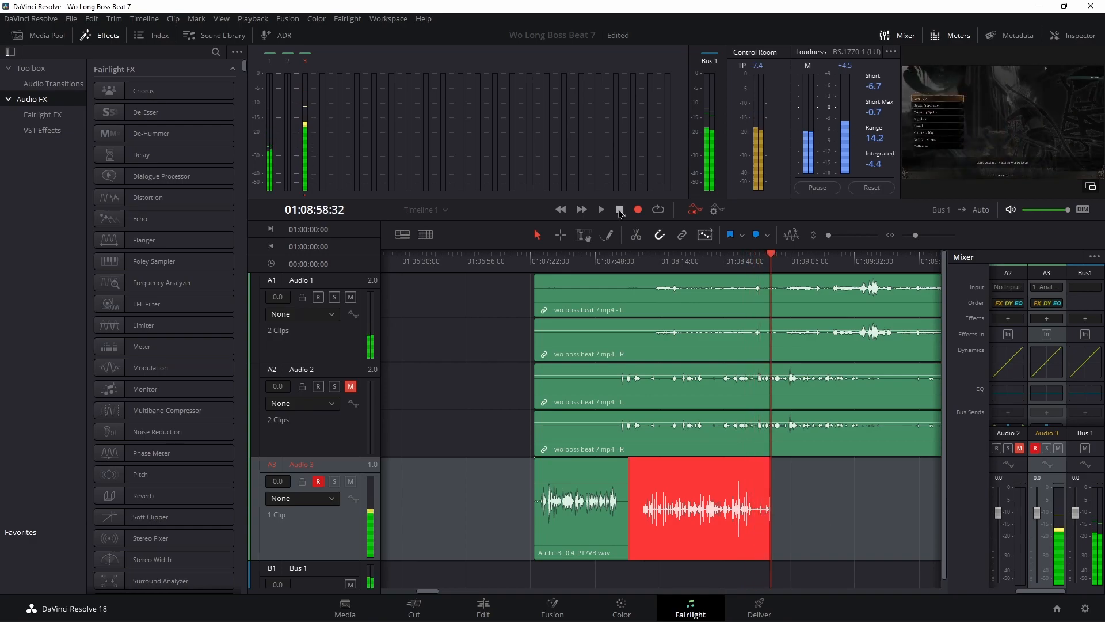
pyautogui.click(620, 210)
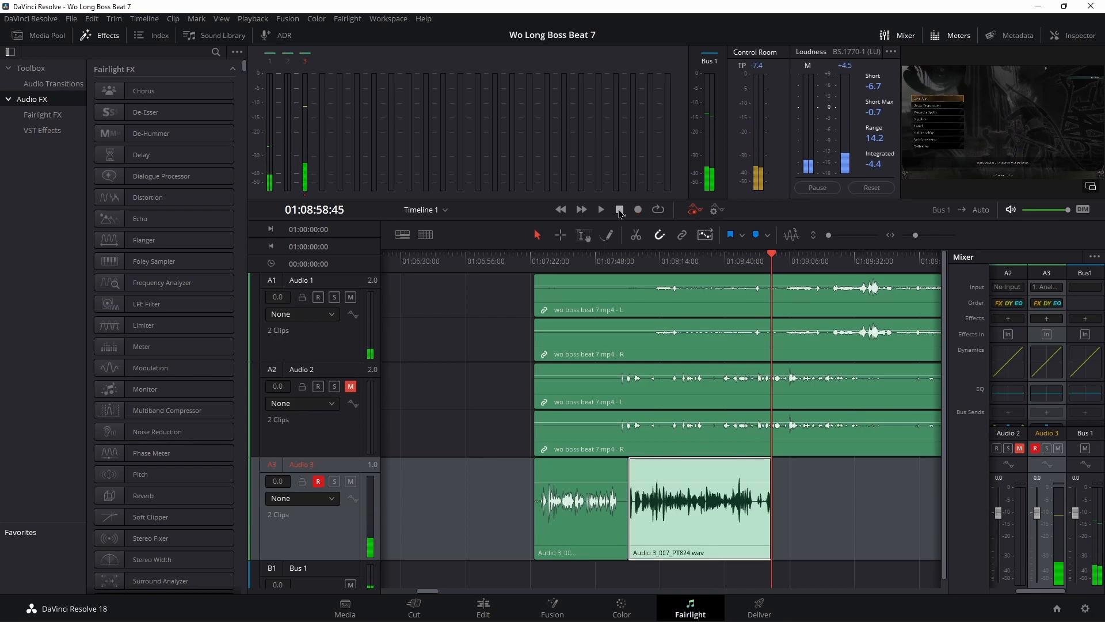
pyautogui.click(312, 486)
pyautogui.click(320, 482)
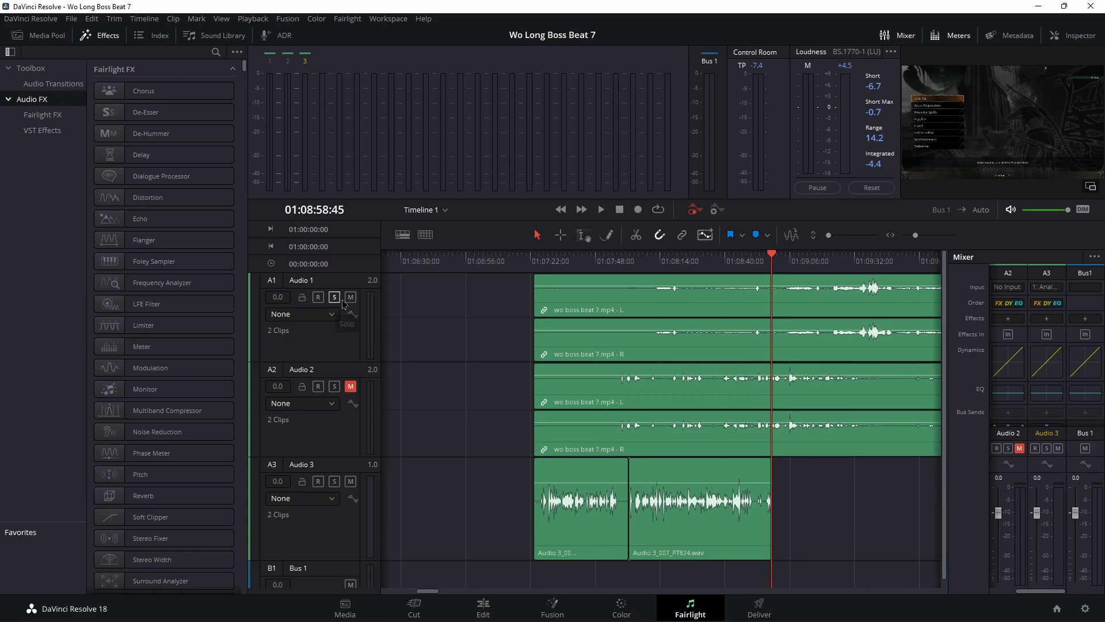
# Step: Mute Audio 1 and play back the opening of the first voice-over clip at a closer timeline zoom
pyautogui.moveTo(767, 266); pyautogui.dragTo(585, 264)
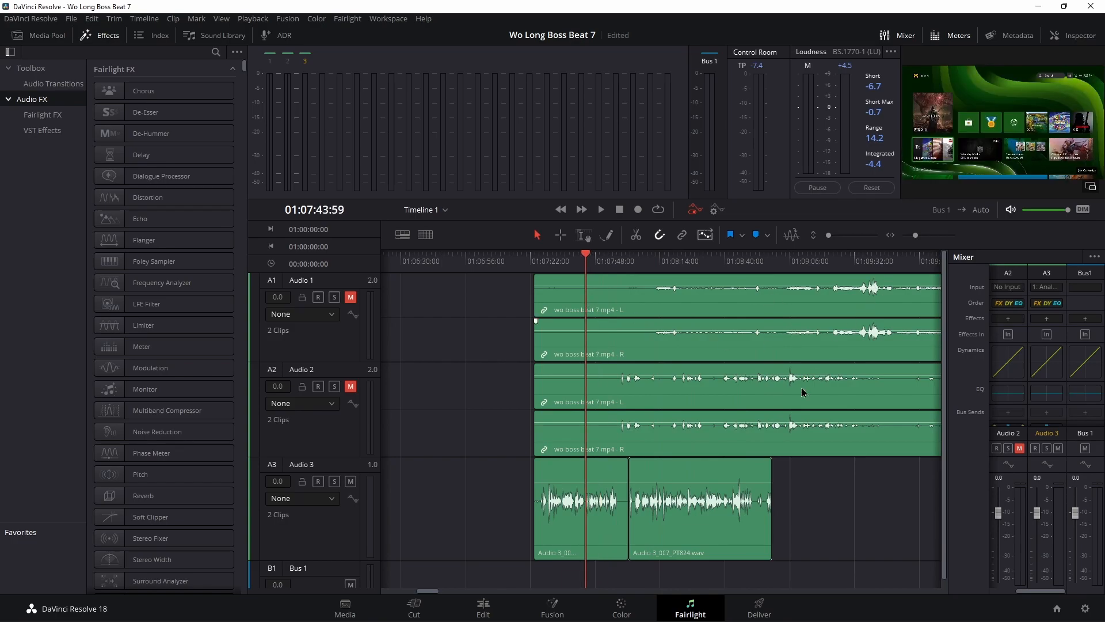
pyautogui.moveTo(915, 236); pyautogui.dragTo(921, 238)
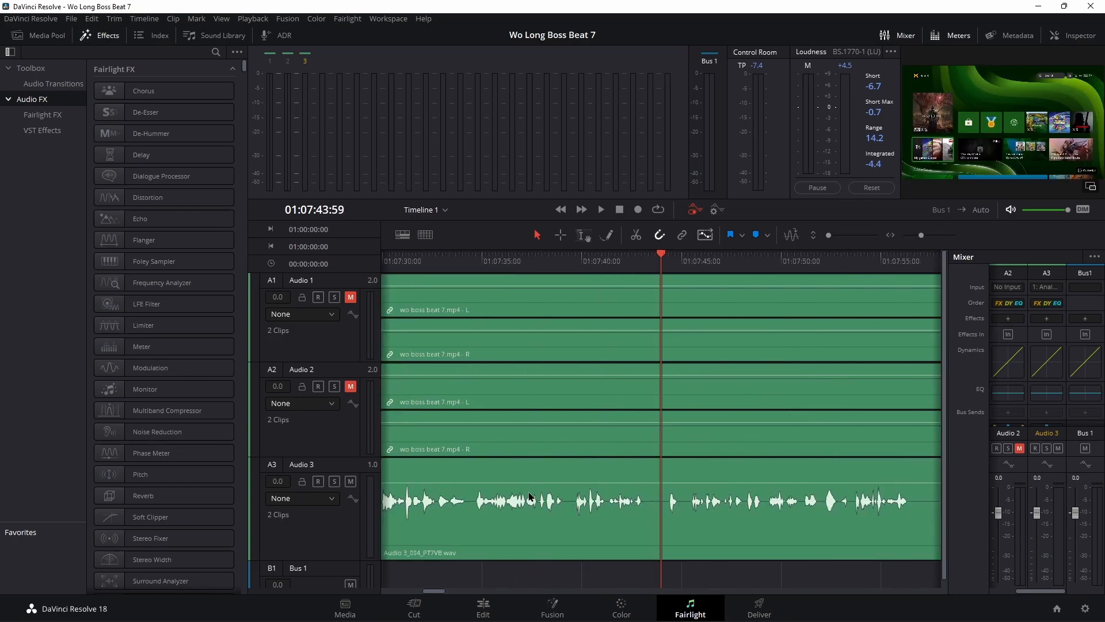
pyautogui.hscroll(6, 542, 496)
pyautogui.hscroll(-8, 551, 491)
pyautogui.moveTo(502, 275); pyautogui.dragTo(573, 274)
pyautogui.press('space')
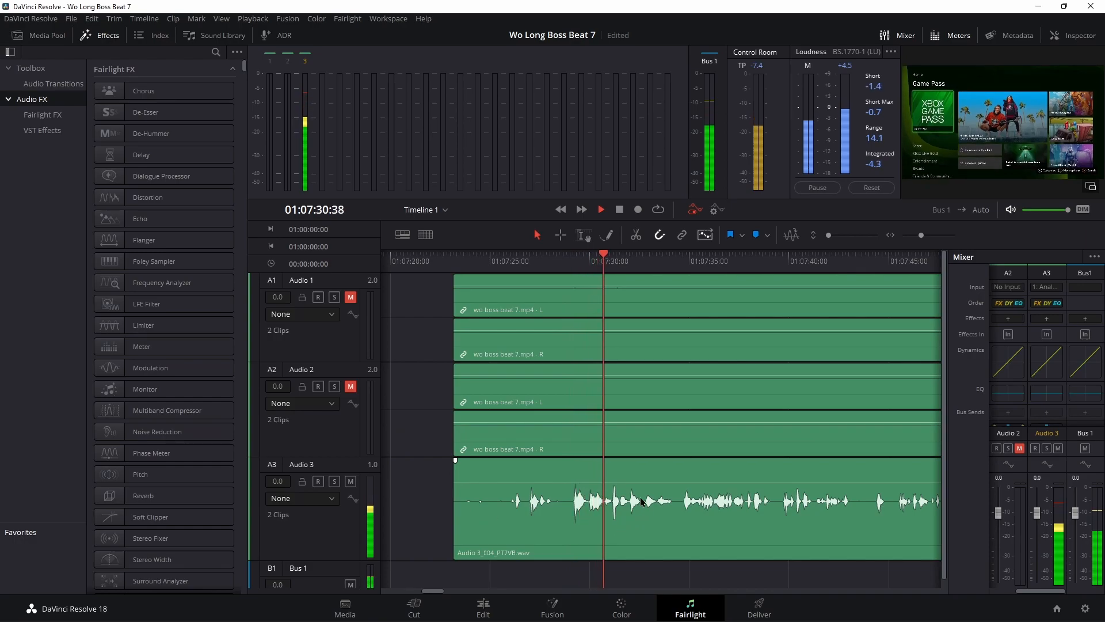
pyautogui.press('space')
# Step: Raise the clip volume of the first voice-over clip on Audio 3 slightly and play it back
pyautogui.click(727, 527)
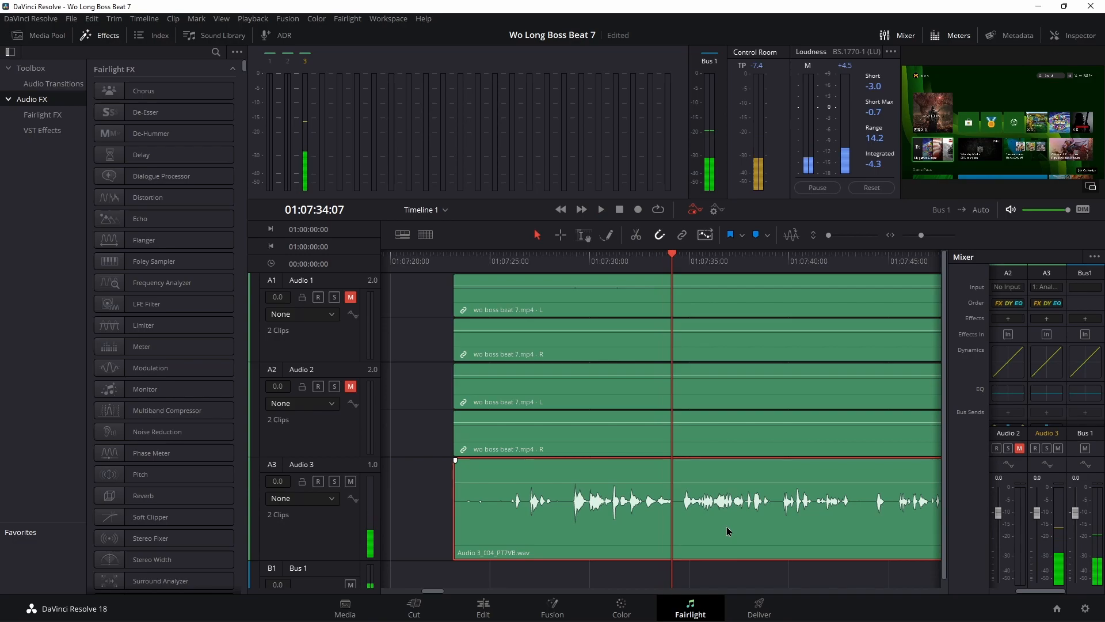
pyautogui.moveTo(796, 484); pyautogui.dragTo(799, 481)
pyautogui.press('space')
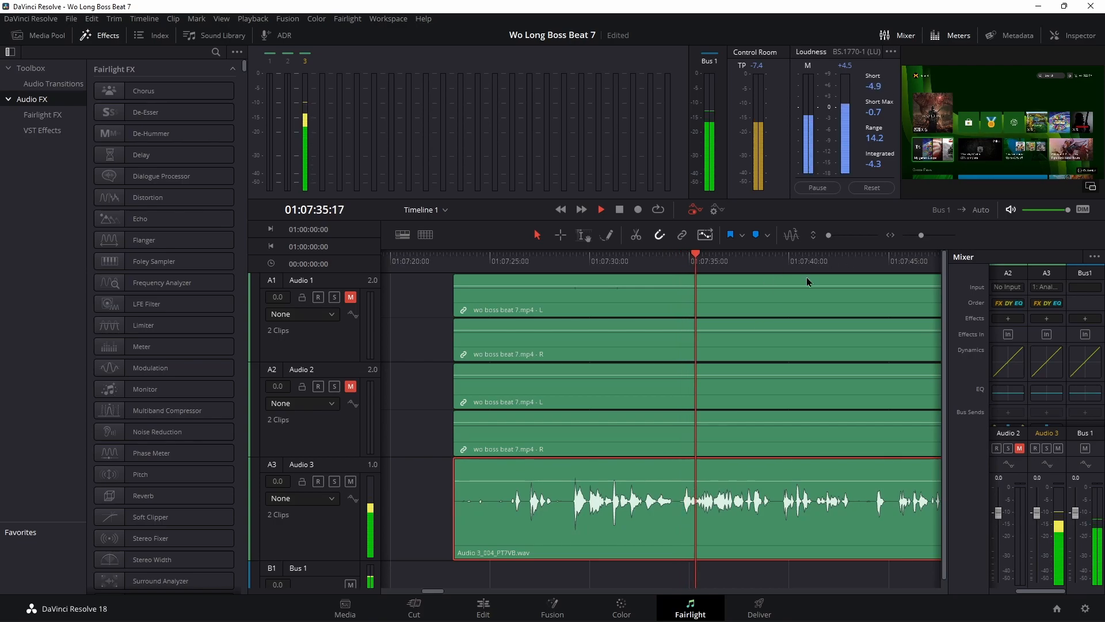
pyautogui.press('space')
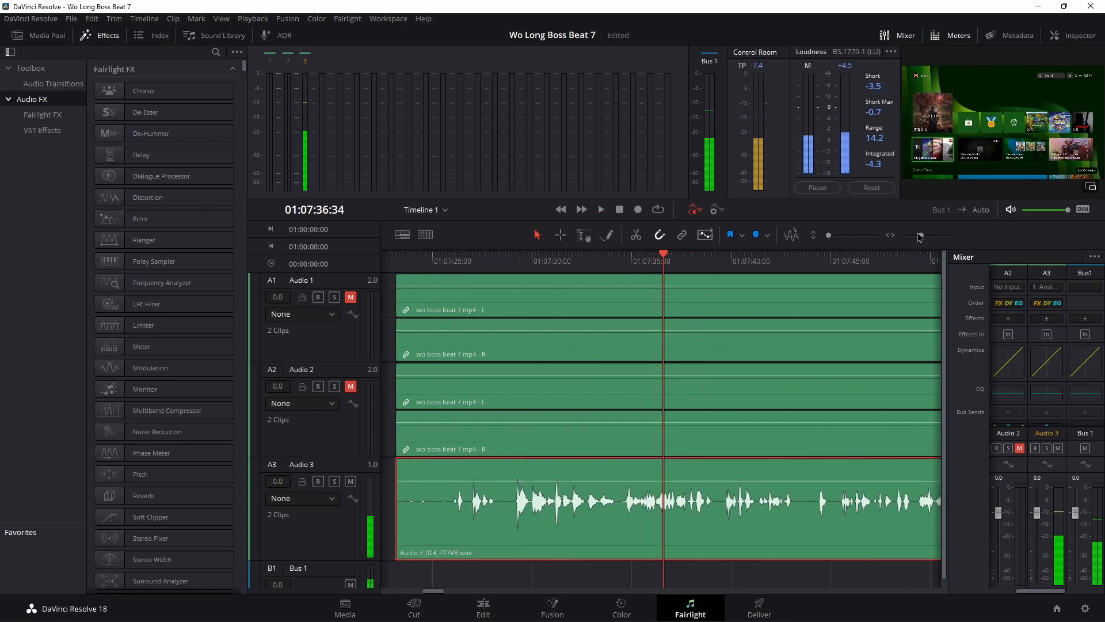
# Step: Raise the clip volume of the second voice-over clip on Audio 3 to 2.4 dB
pyautogui.moveTo(920, 242); pyautogui.dragTo(917, 243)
pyautogui.click(768, 511)
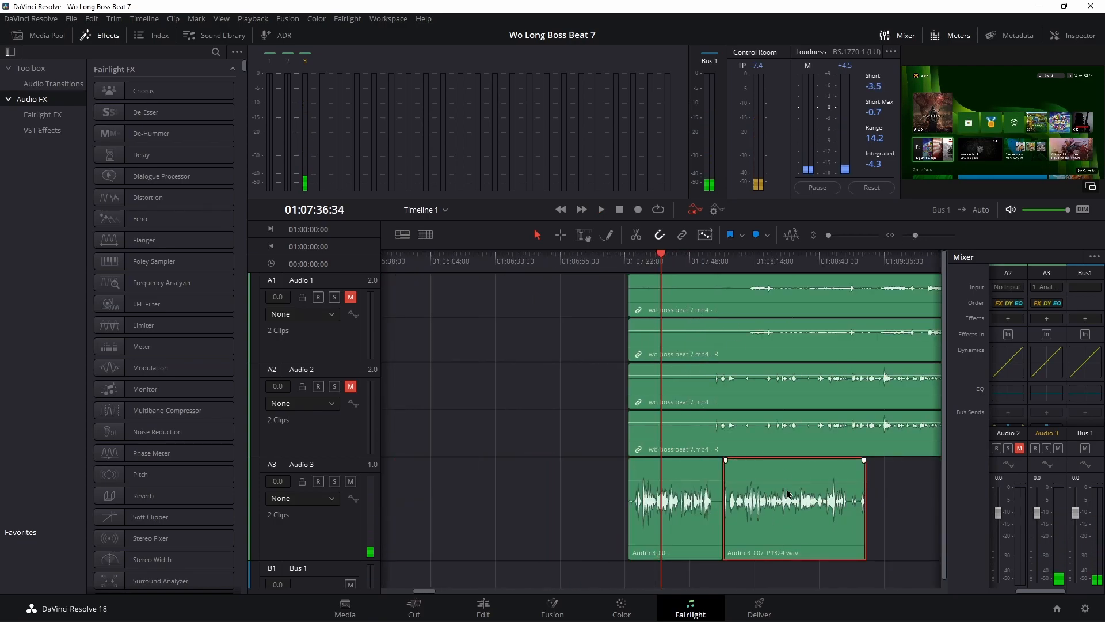
pyautogui.moveTo(790, 482); pyautogui.dragTo(790, 480)
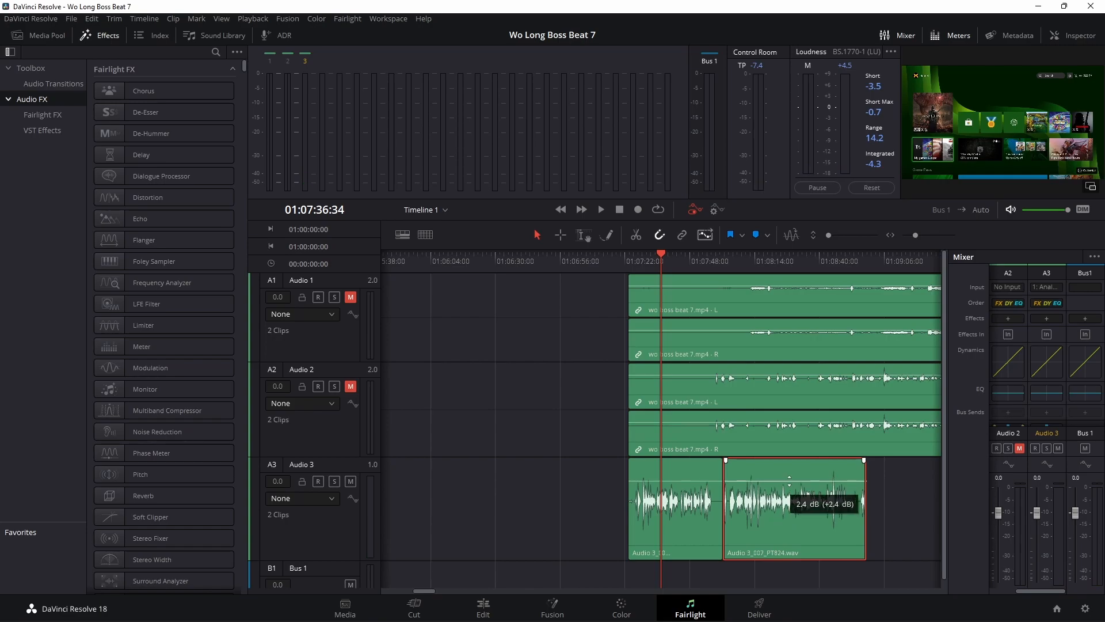
# Step: Play the first voice-over clip from about 01:07:29 and trim its start to the loud speech beginning there
pyautogui.moveTo(916, 235); pyautogui.dragTo(922, 236)
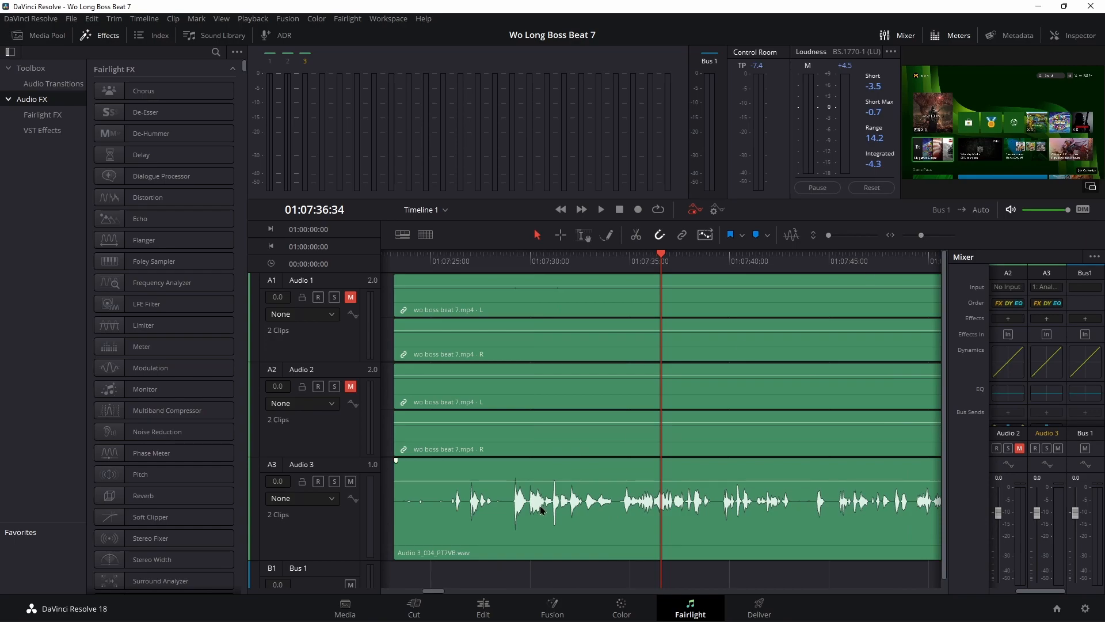
pyautogui.hscroll(1, 541, 510)
pyautogui.hscroll(2, 582, 456)
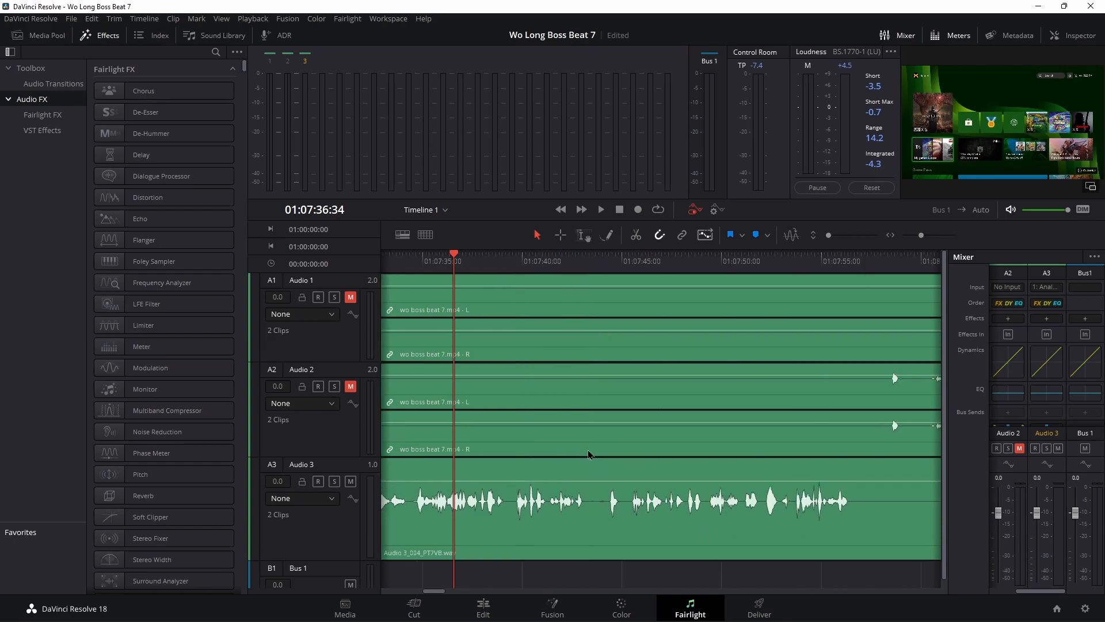
pyautogui.hscroll(-5, 584, 455)
pyautogui.click(648, 282)
pyautogui.press('space')
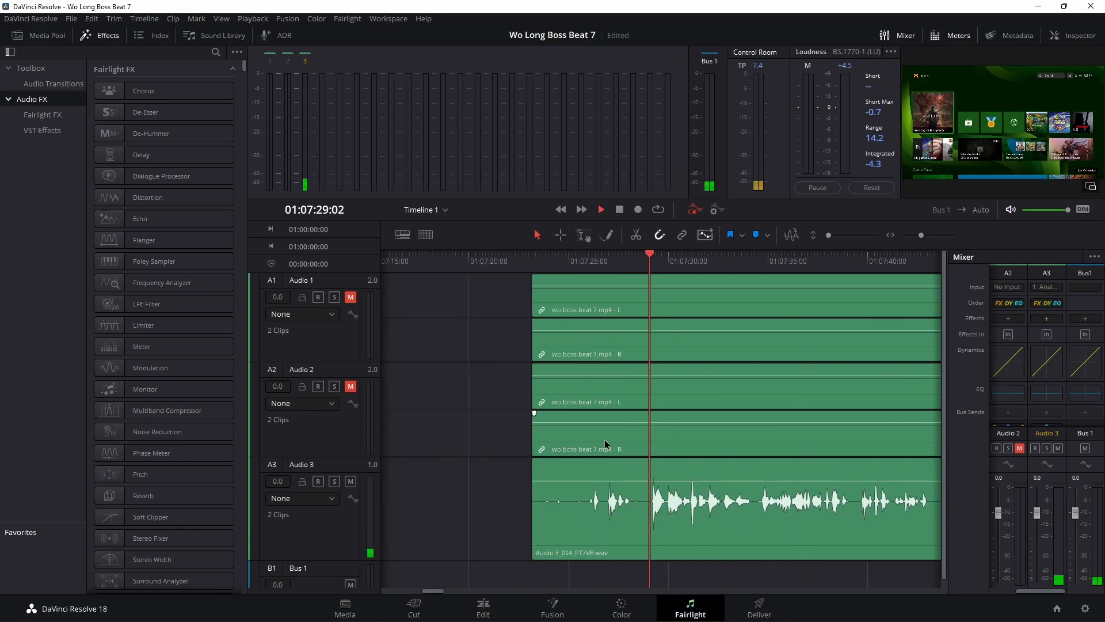
pyautogui.press('space')
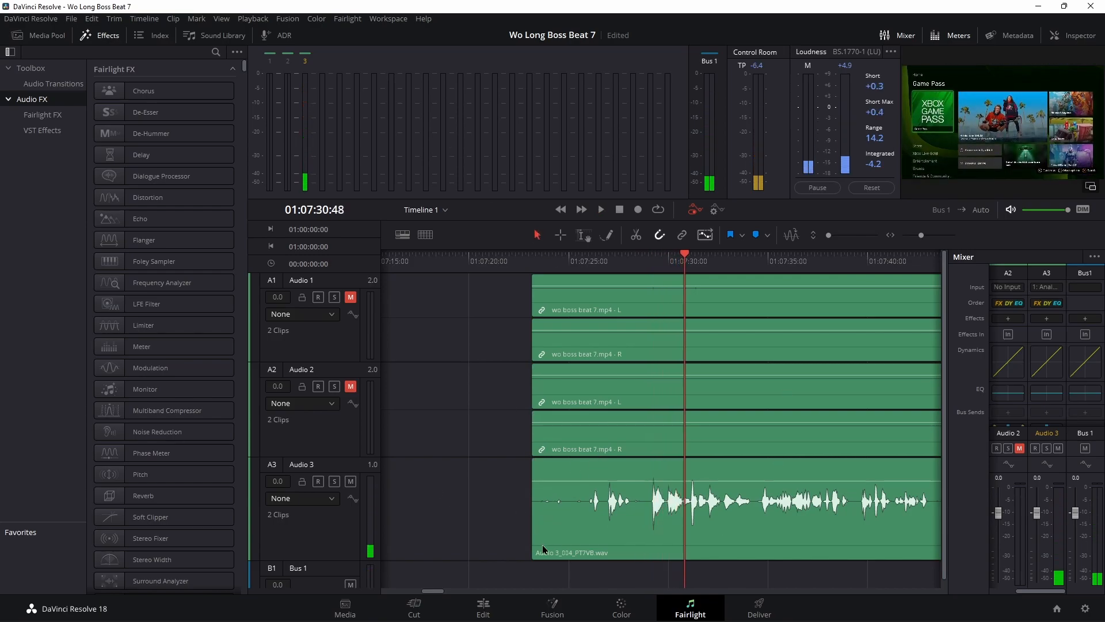
pyautogui.moveTo(537, 506); pyautogui.dragTo(648, 507)
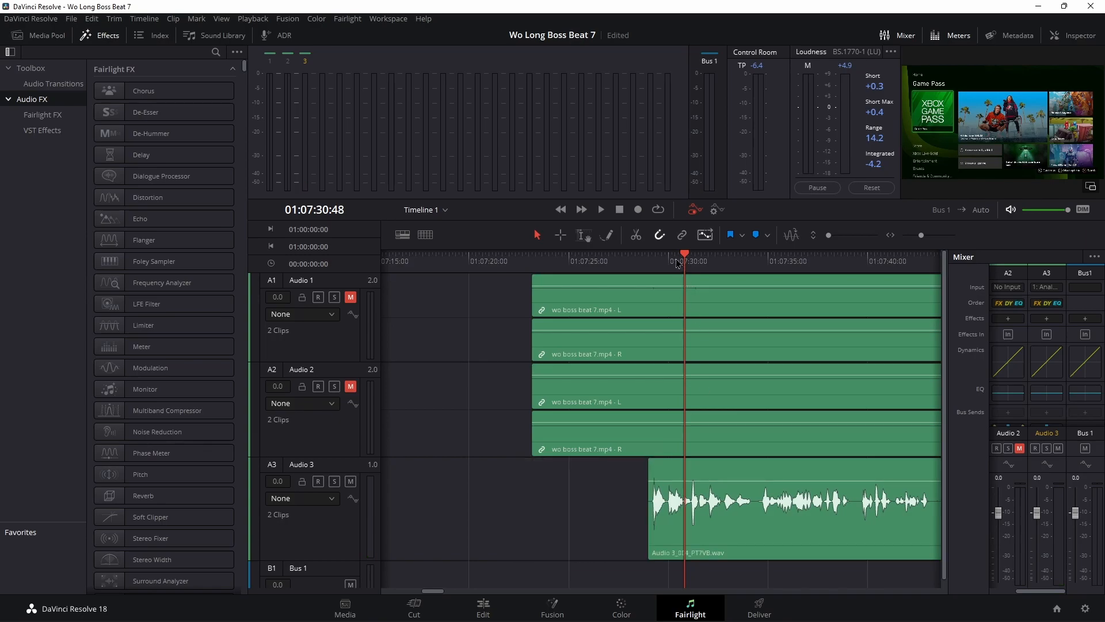
# Step: Move the trimmed voice-over clip to the start of the second wo boss beat 7.mp4 clip and play it back
pyautogui.click(649, 265)
pyautogui.press('space')
pyautogui.press('space')
pyautogui.hotkey('ctrl', 'z')
pyautogui.click(611, 259)
pyautogui.press('space')
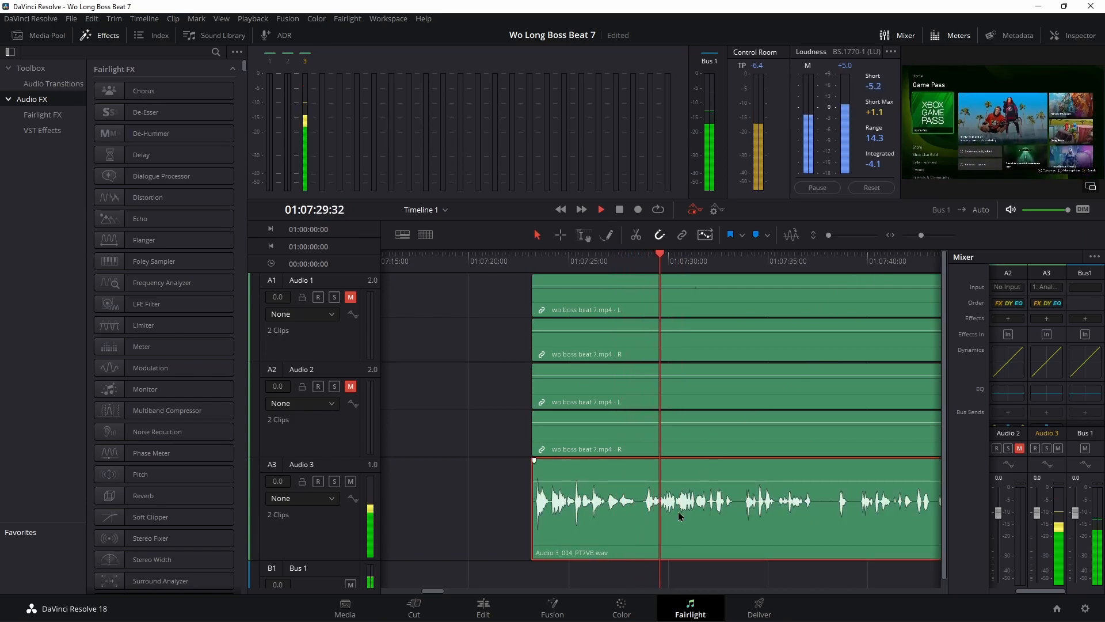
pyautogui.hscroll(2, 617, 504)
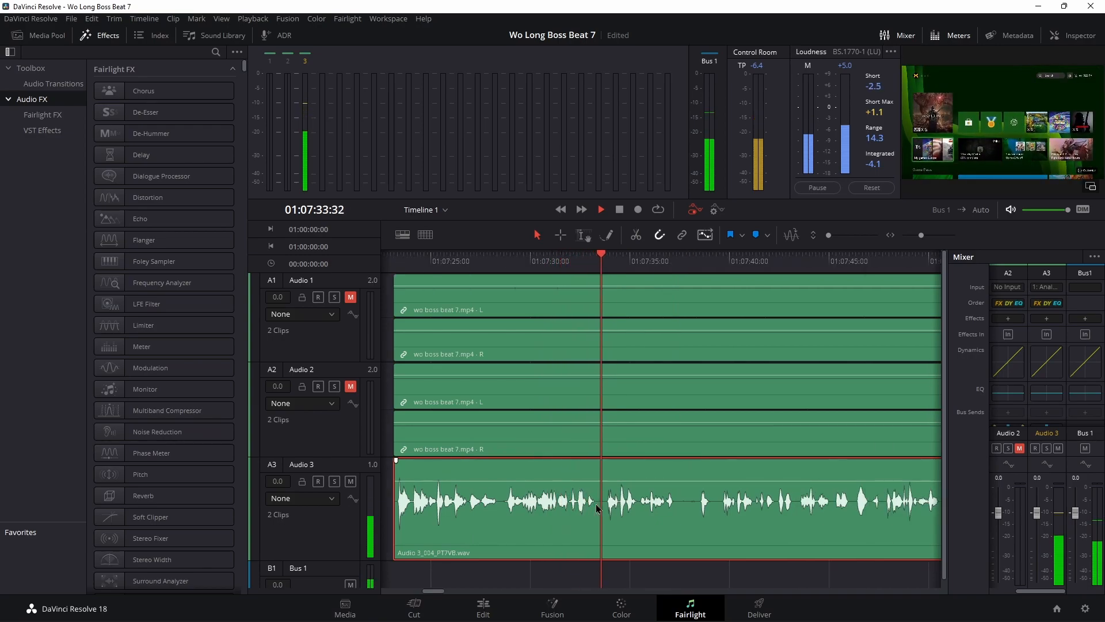
pyautogui.hscroll(1, 573, 479)
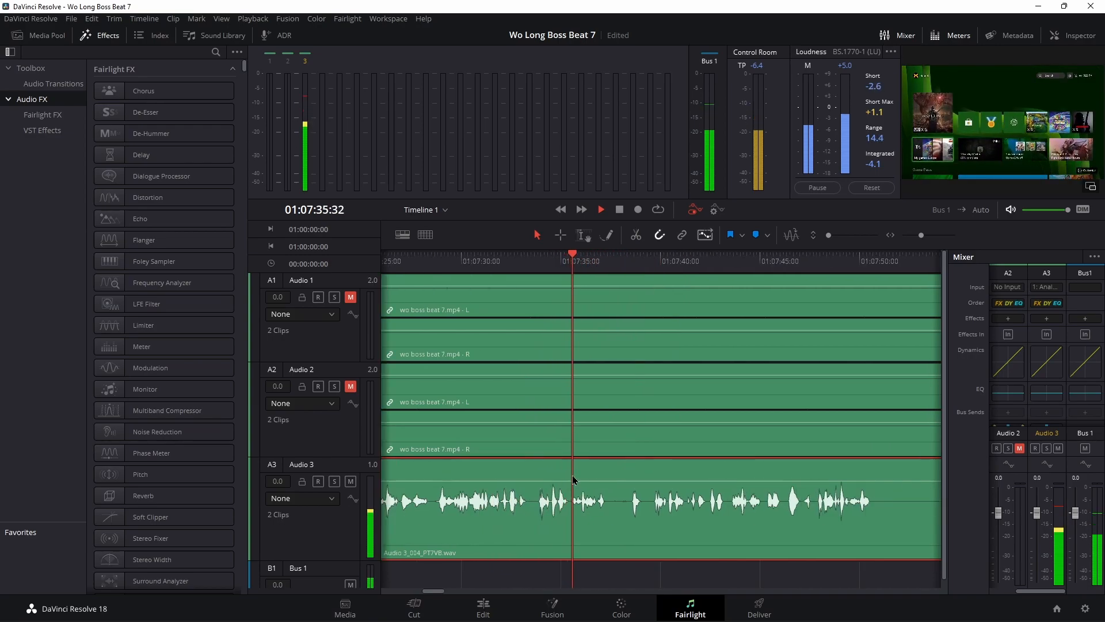
pyautogui.hscroll(1, 572, 480)
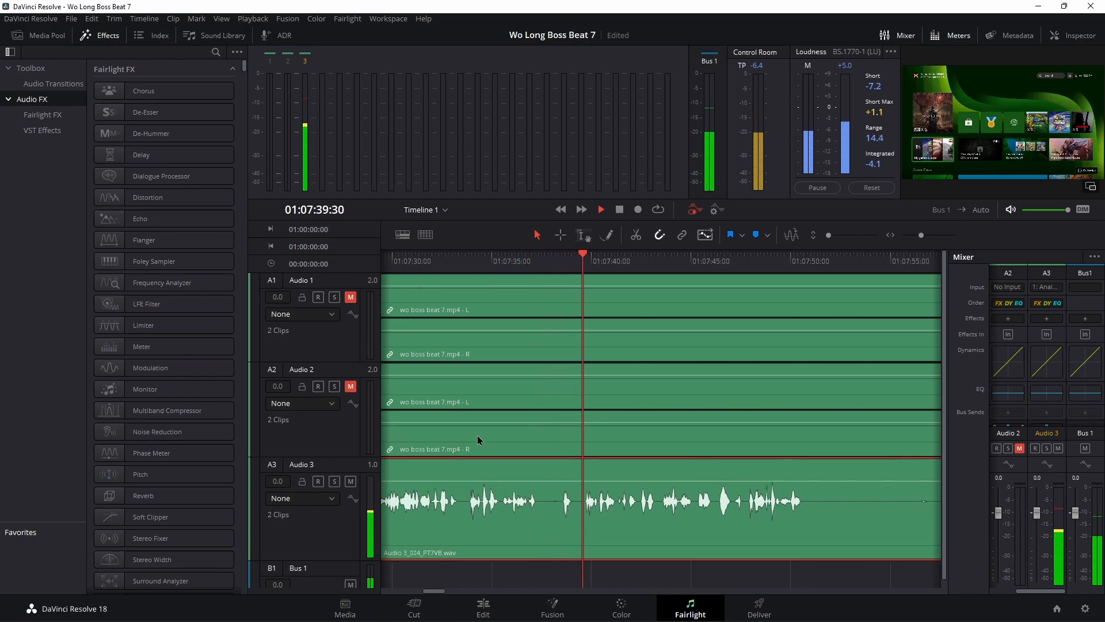
# Step: Play the voice-over on Audio 3 from about 01:07:33 and split the clip at 01:07:33:25
pyautogui.click(452, 275)
pyautogui.press('space')
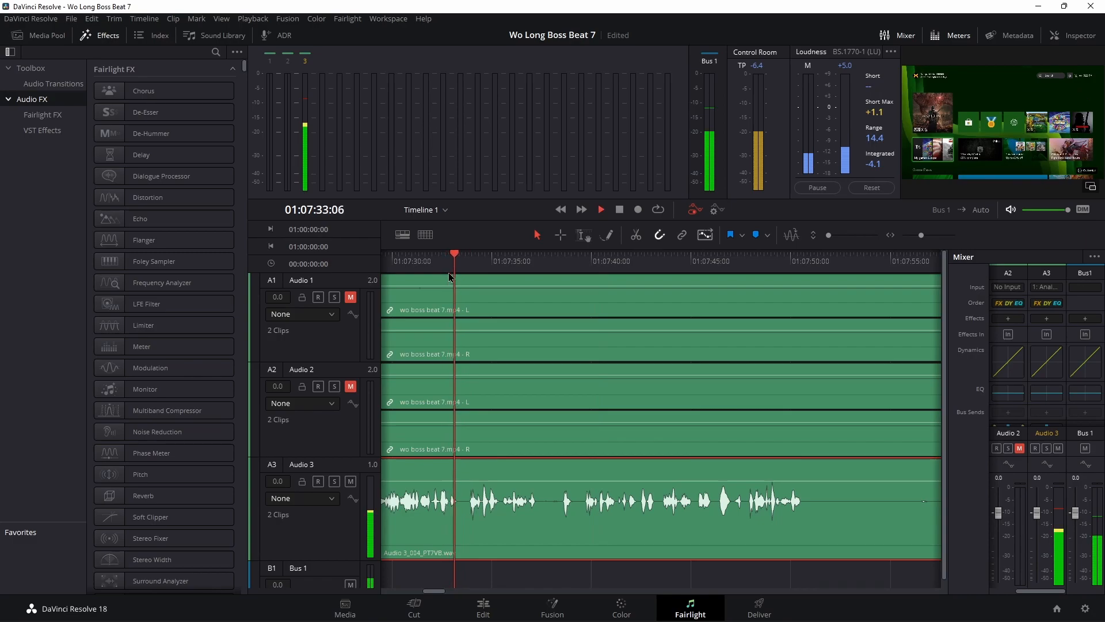
pyautogui.moveTo(485, 269); pyautogui.dragTo(461, 270)
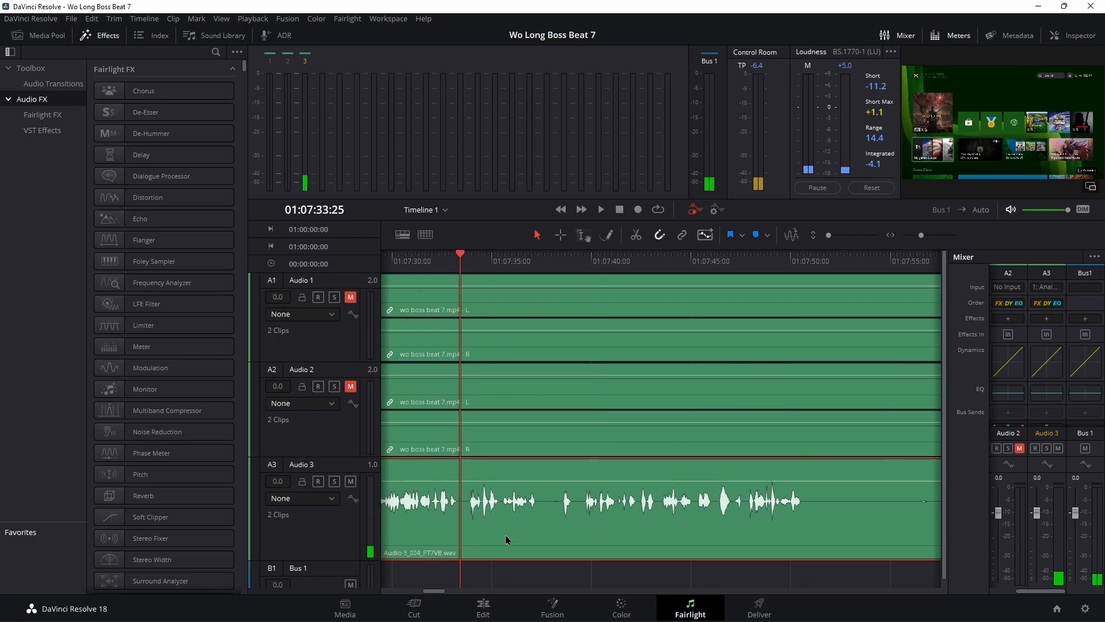
pyautogui.click(636, 236)
pyautogui.click(484, 608)
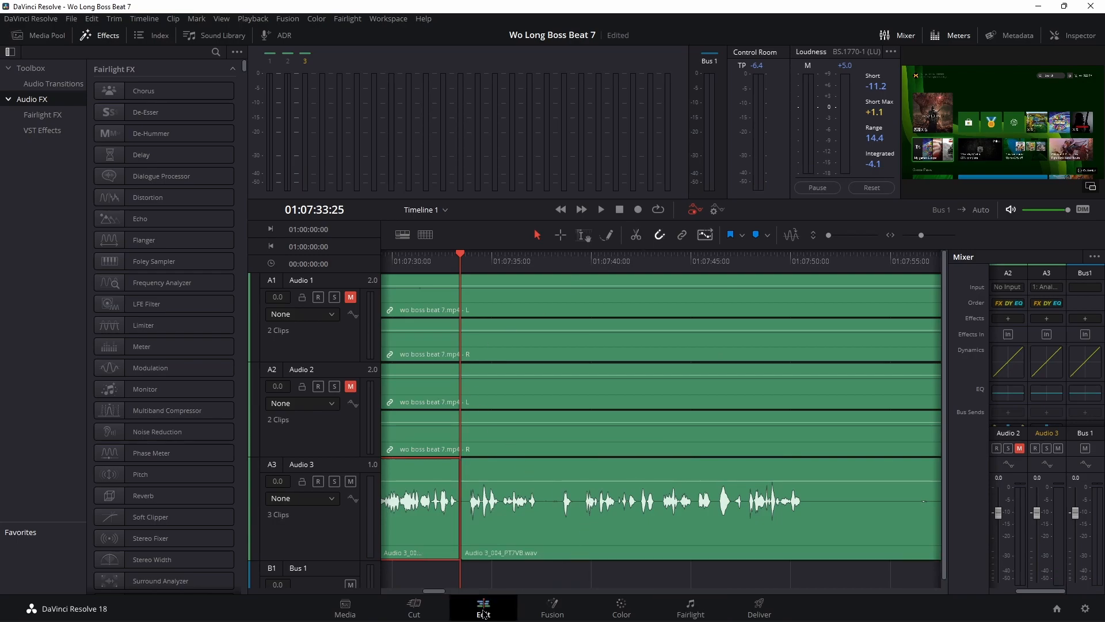
pyautogui.click(694, 611)
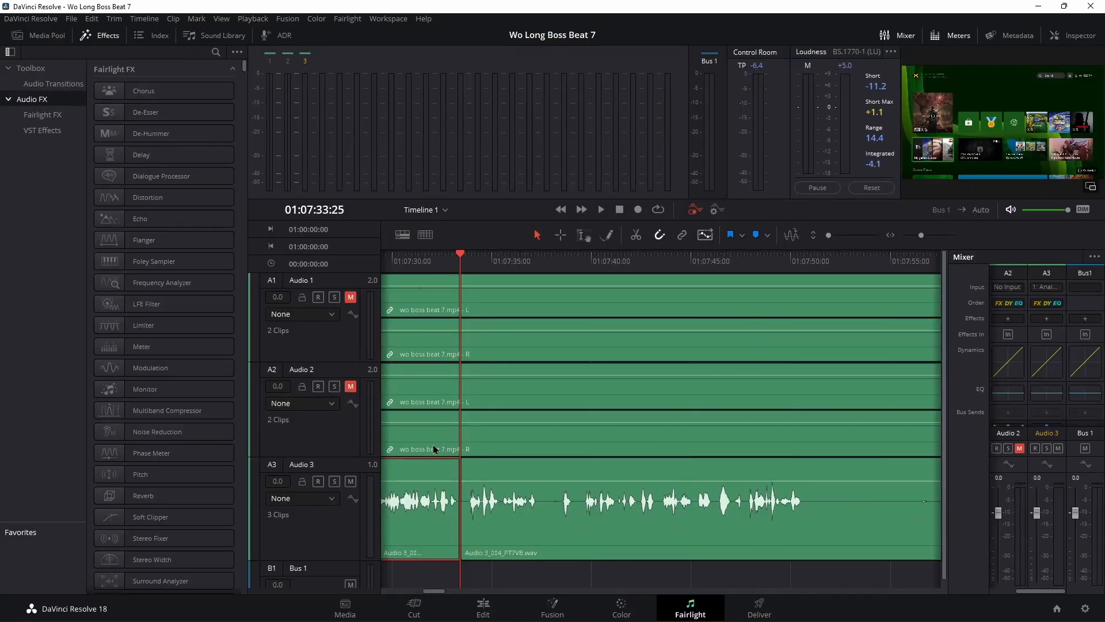
# Step: Trim the start of the part after the cut to about 01:07:39, then move it back against the first part's end
pyautogui.moveTo(465, 522); pyautogui.dragTo(581, 520)
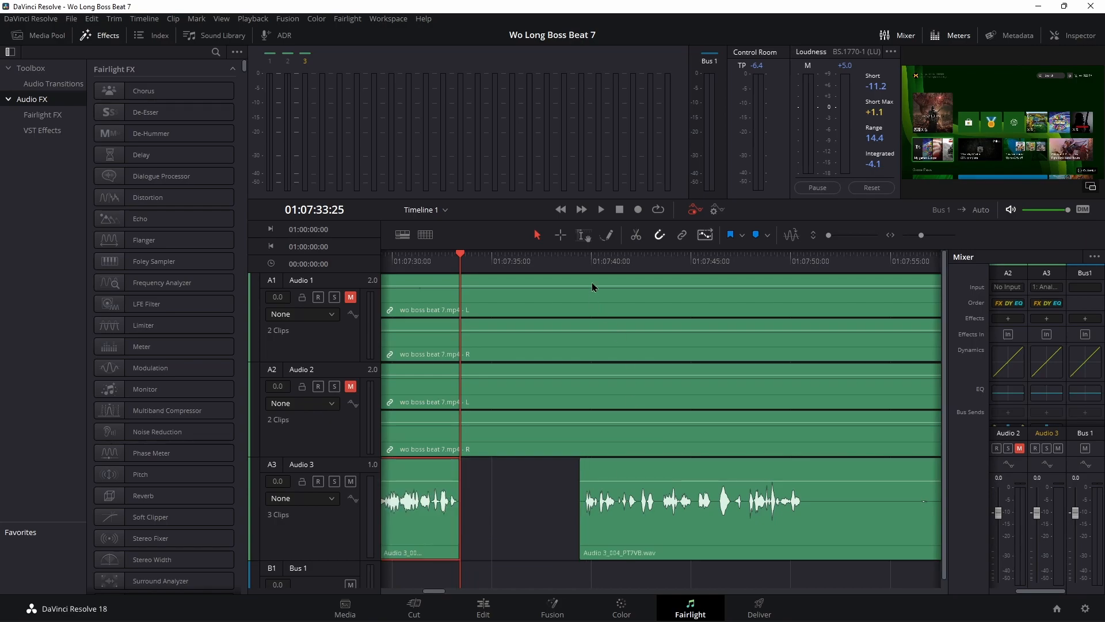
pyautogui.click(592, 262)
pyautogui.press('space')
pyautogui.press('space')
pyautogui.moveTo(661, 527); pyautogui.dragTo(543, 517)
pyautogui.click(429, 264)
pyautogui.press('space')
# Step: Tighten the join near 01:07:33 by trimming both clip edges, adding a short fade-out to the first part and fade-in to the second
pyautogui.moveTo(921, 235); pyautogui.dragTo(926, 237)
pyautogui.press('space')
pyautogui.moveTo(562, 512); pyautogui.dragTo(534, 506)
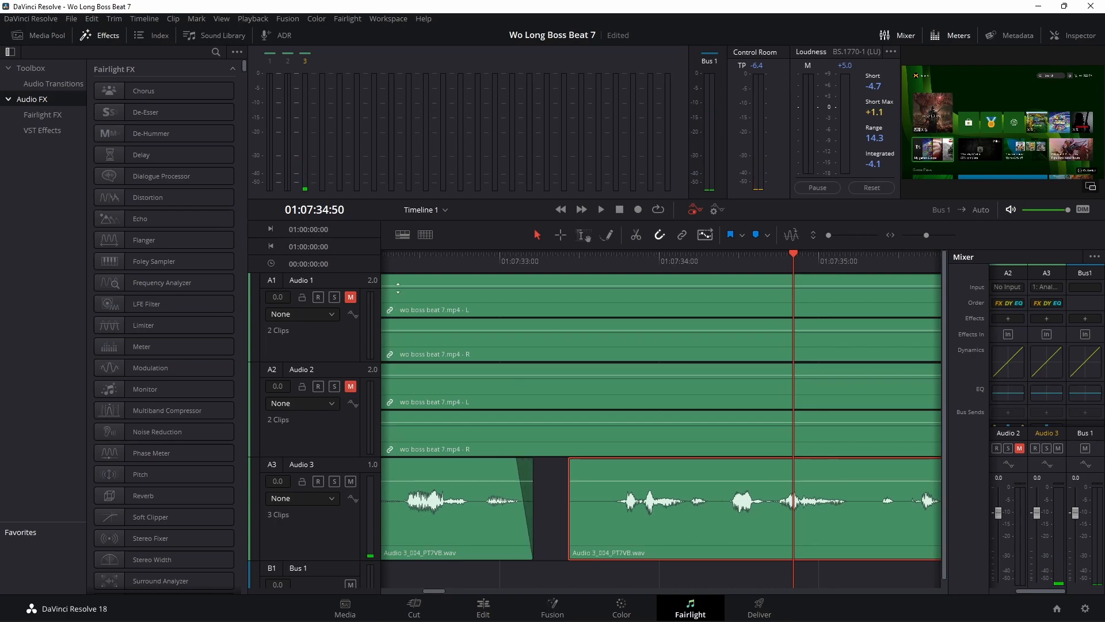
pyautogui.click(404, 263)
pyautogui.press('space')
pyautogui.press('space')
pyautogui.moveTo(576, 521); pyautogui.dragTo(616, 460)
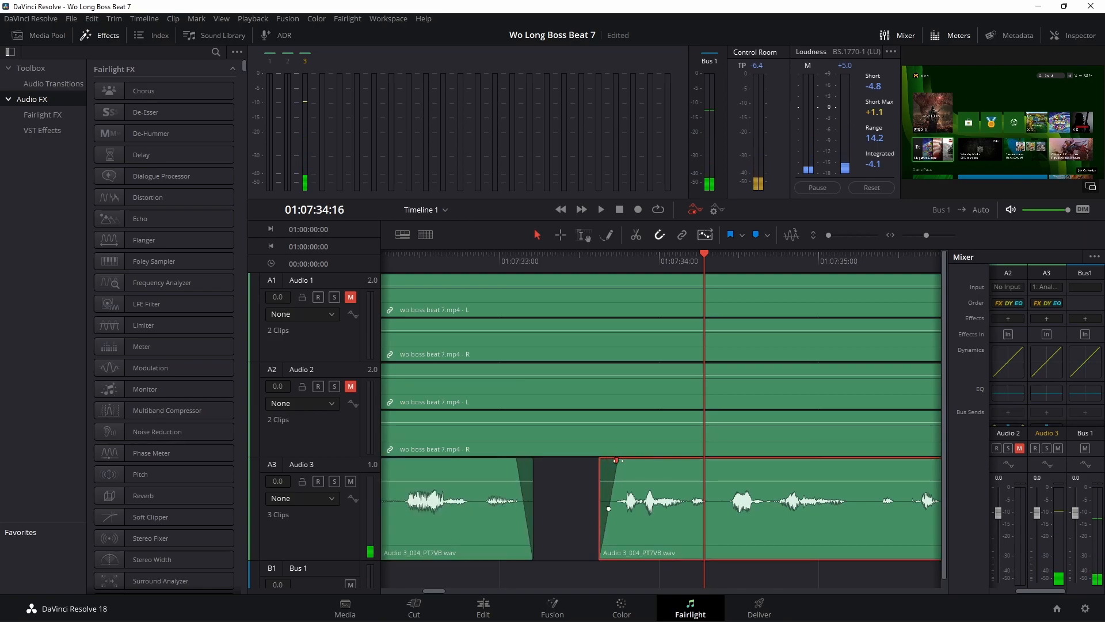
# Step: Play back the second voice-over part through to about 01:07:43 to find where the usable speech ends
pyautogui.click(453, 260)
pyautogui.press('space')
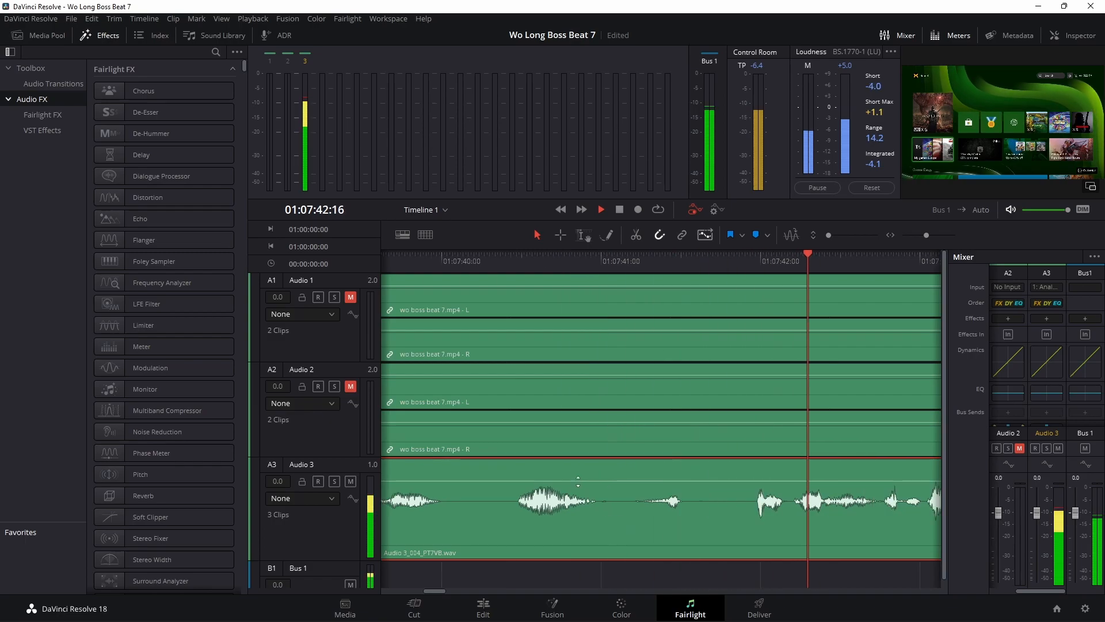
pyautogui.hscroll(1, 578, 481)
pyautogui.click(479, 257)
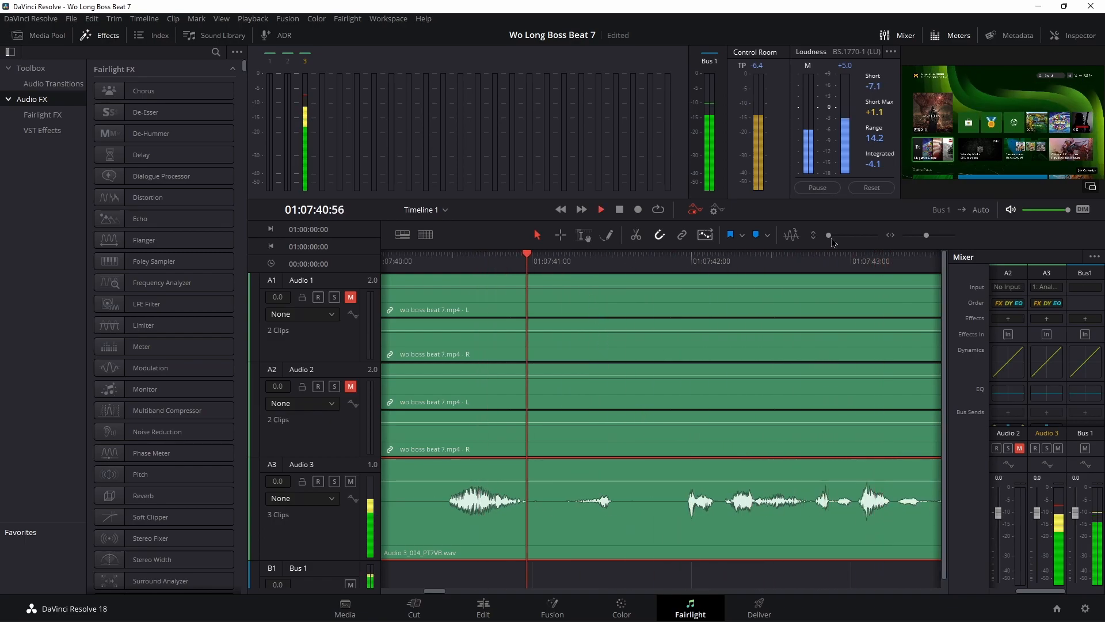
pyautogui.moveTo(927, 235); pyautogui.dragTo(928, 239)
pyautogui.press('space')
pyautogui.hscroll(1, 639, 450)
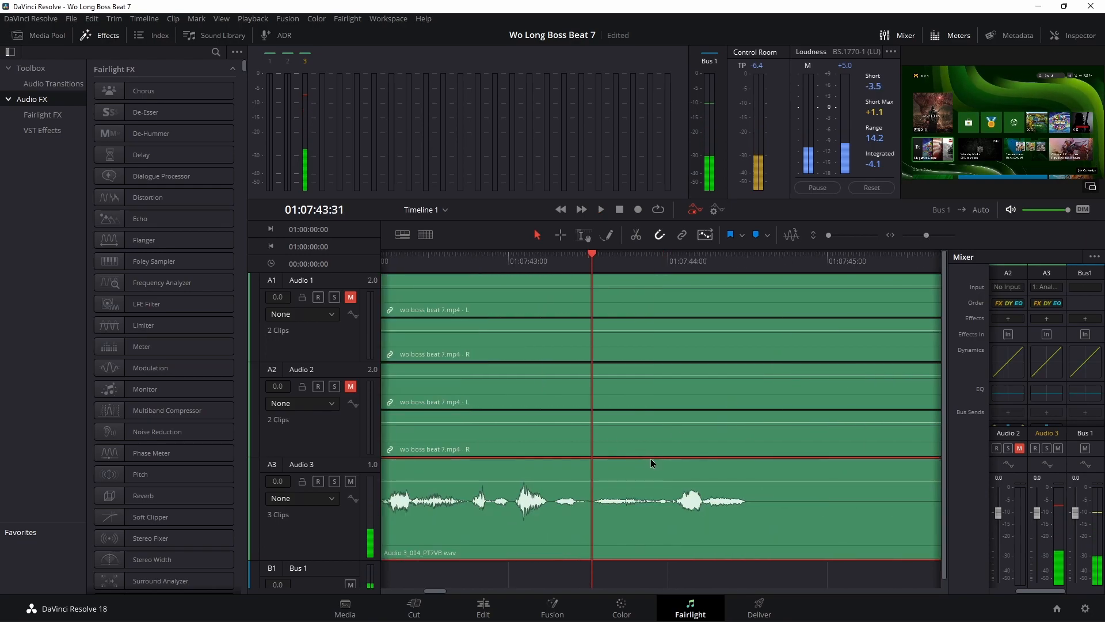
pyautogui.hscroll(-4, 649, 457)
# Step: Split the second voice-over part at 01:07:41:11 and delete everything after the cut up to the end of that clip
pyautogui.click(421, 263)
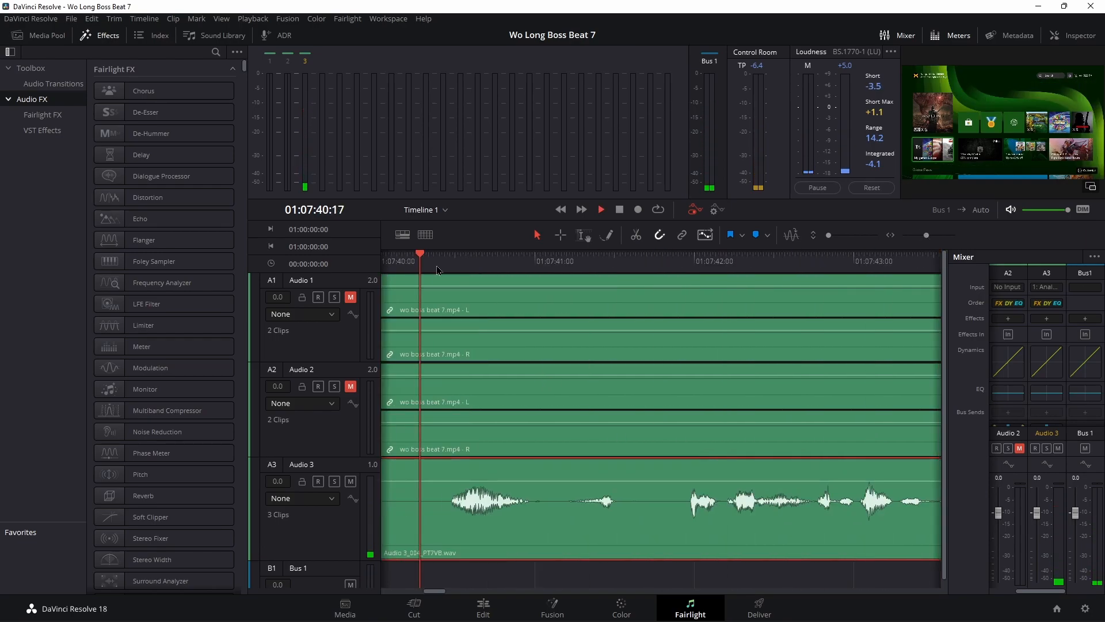
pyautogui.press('space')
pyautogui.press('space')
pyautogui.click(583, 282)
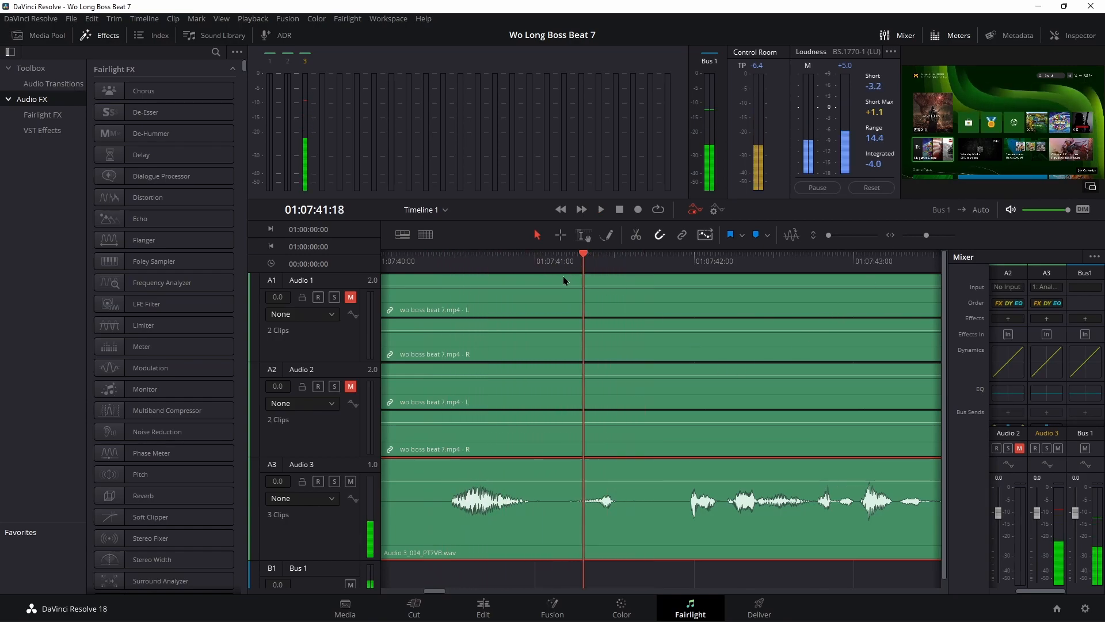
pyautogui.click(558, 277)
pyautogui.click(568, 268)
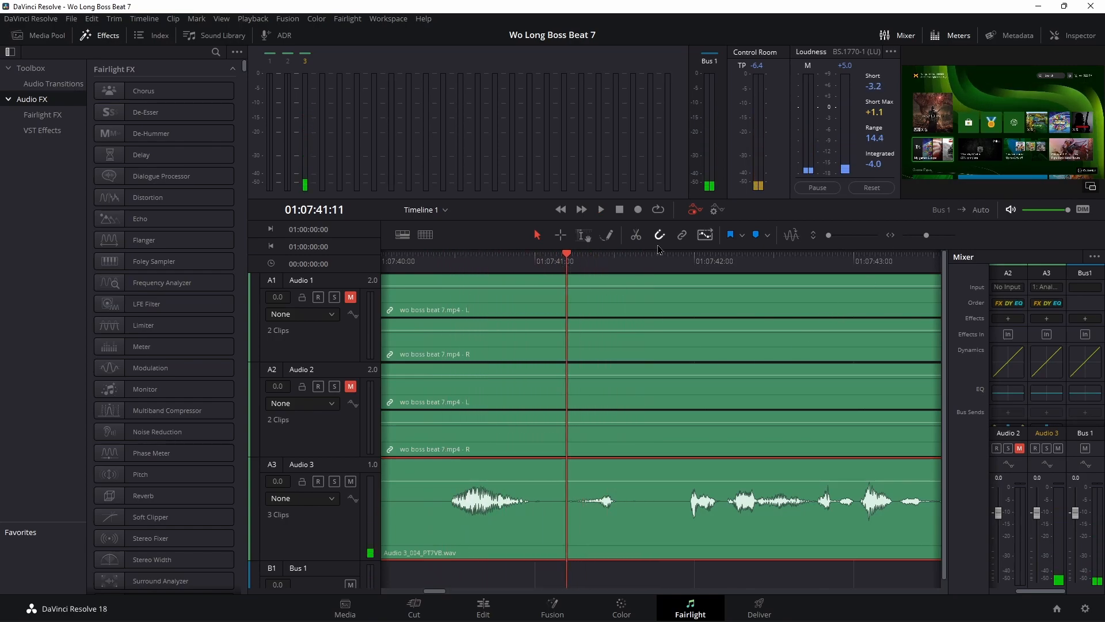
pyautogui.click(637, 237)
pyautogui.scroll(-3, 923, 248)
pyautogui.click(769, 526)
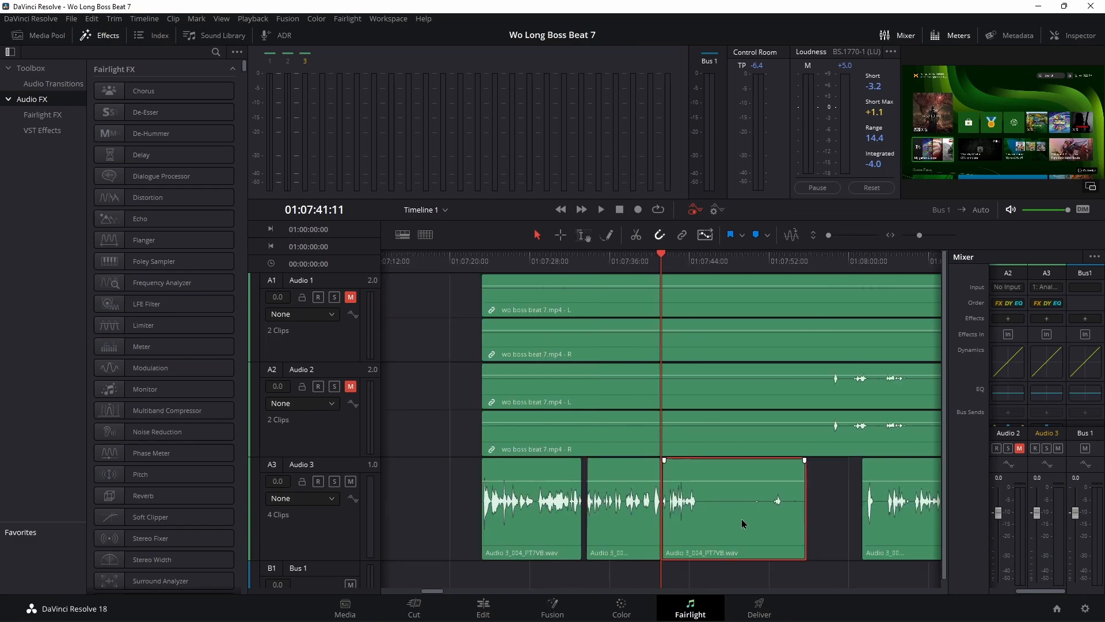
pyautogui.press('Delete')
# Step: Move the Audio 3_007_PT824.wav clip back to about 01:07:44 and raise its clip volume slightly
pyautogui.moveTo(876, 523); pyautogui.dragTo(716, 526)
pyautogui.hscroll(3, 668, 516)
pyautogui.click(575, 262)
pyautogui.press('space')
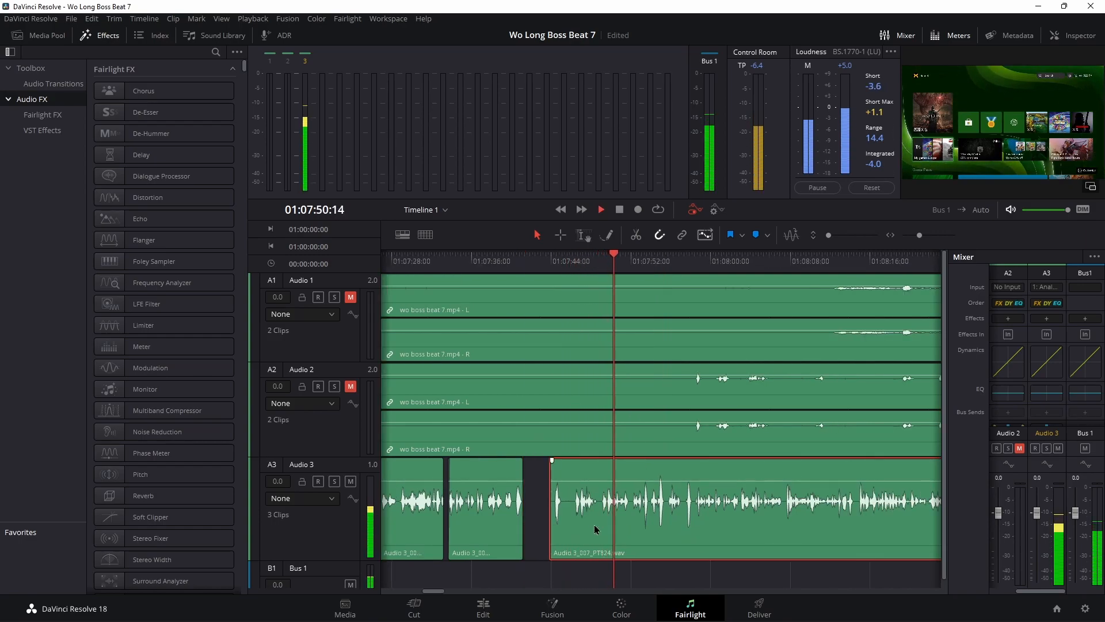
pyautogui.press('space')
pyautogui.moveTo(807, 478); pyautogui.dragTo(804, 477)
pyautogui.press('space')
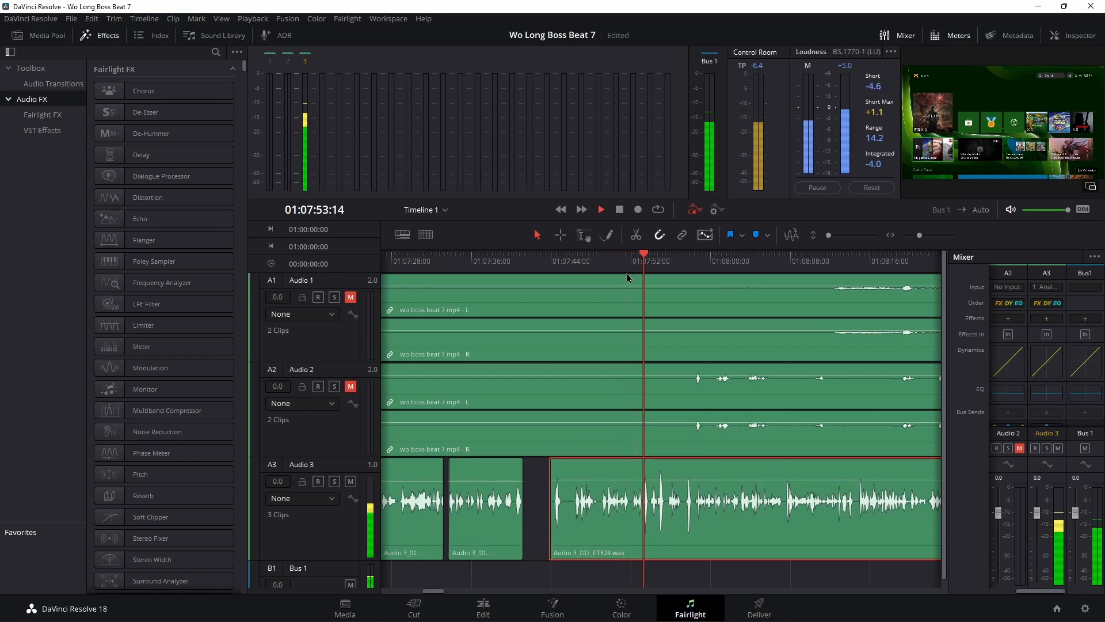
# Step: Trim the start of Audio 3_007_PT824.wav to about 01:07:48 and move it against the preceding clip's end at 01:07:41:11
pyautogui.moveTo(608, 267); pyautogui.dragTo(597, 268)
pyautogui.moveTo(552, 509); pyautogui.dragTo(598, 524)
pyautogui.moveTo(693, 545); pyautogui.dragTo(619, 546)
pyautogui.click(523, 268)
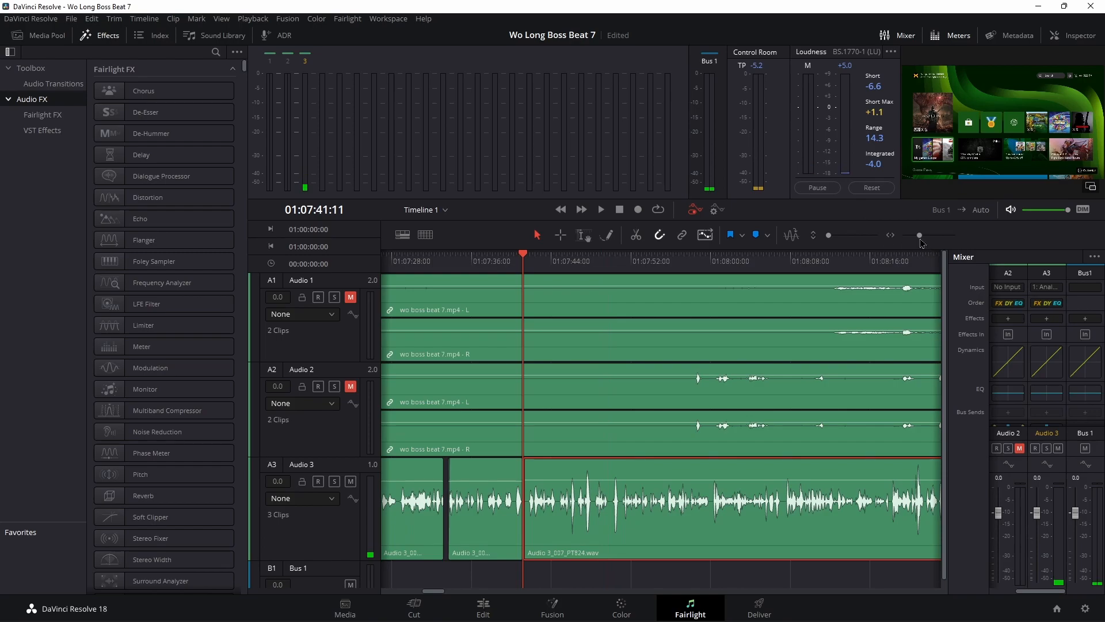
pyautogui.moveTo(920, 236); pyautogui.dragTo(925, 237)
pyautogui.moveTo(700, 260); pyautogui.dragTo(466, 303)
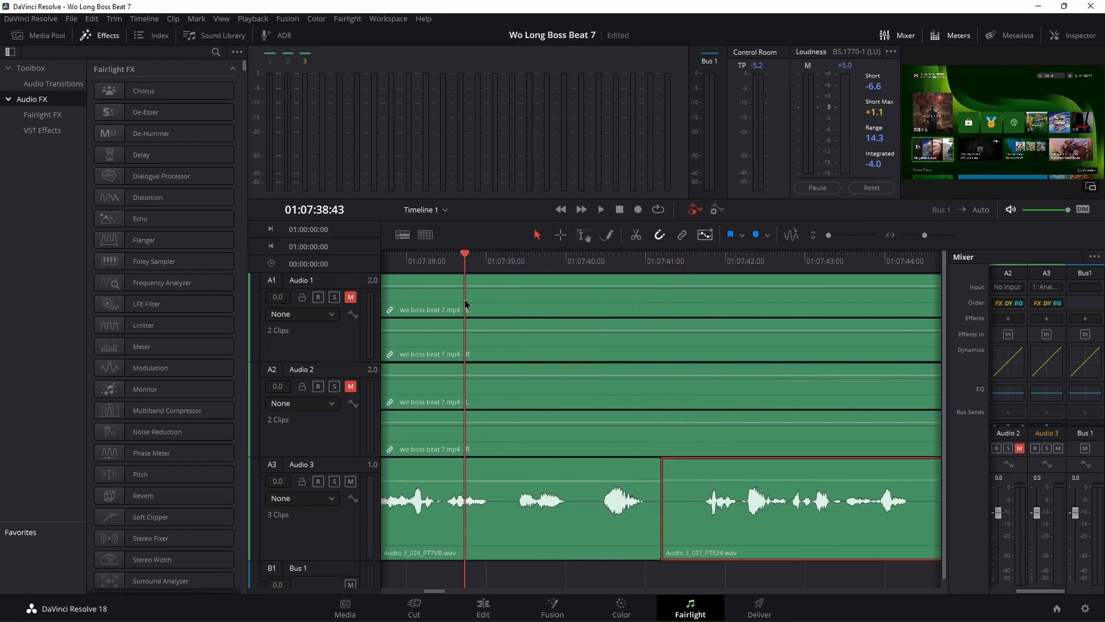
pyautogui.press('space')
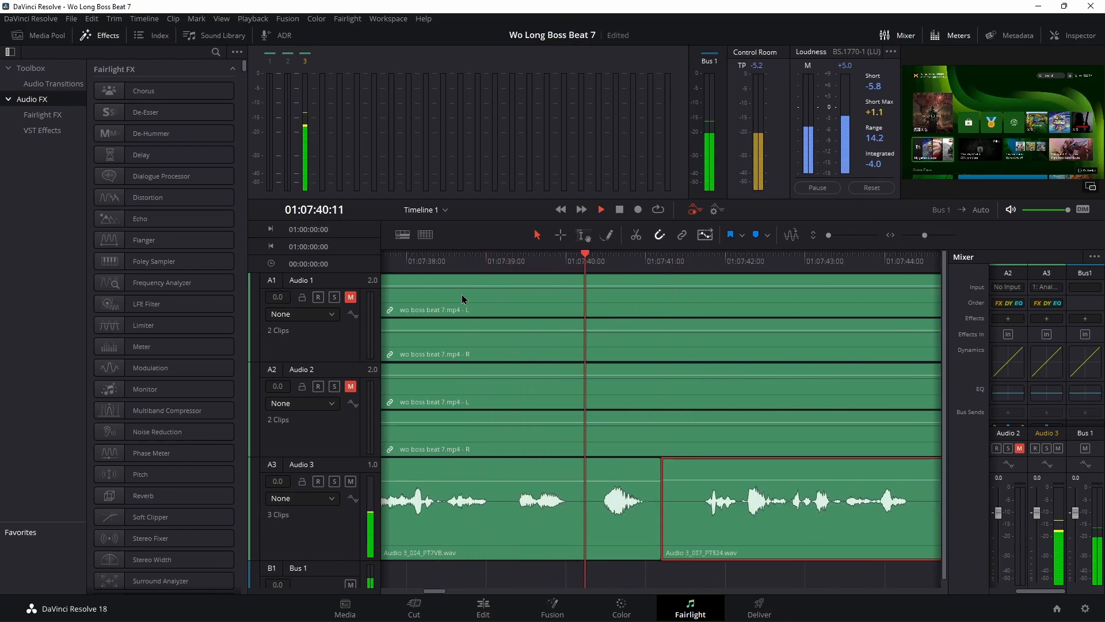
pyautogui.press('space')
# Step: Trim the remaining silence before the first words of Audio 3_007_PT824.wav, close the gap and play the join
pyautogui.moveTo(667, 518); pyautogui.dragTo(699, 519)
pyautogui.moveTo(792, 531); pyautogui.dragTo(761, 533)
pyautogui.click(570, 327)
pyautogui.press('space')
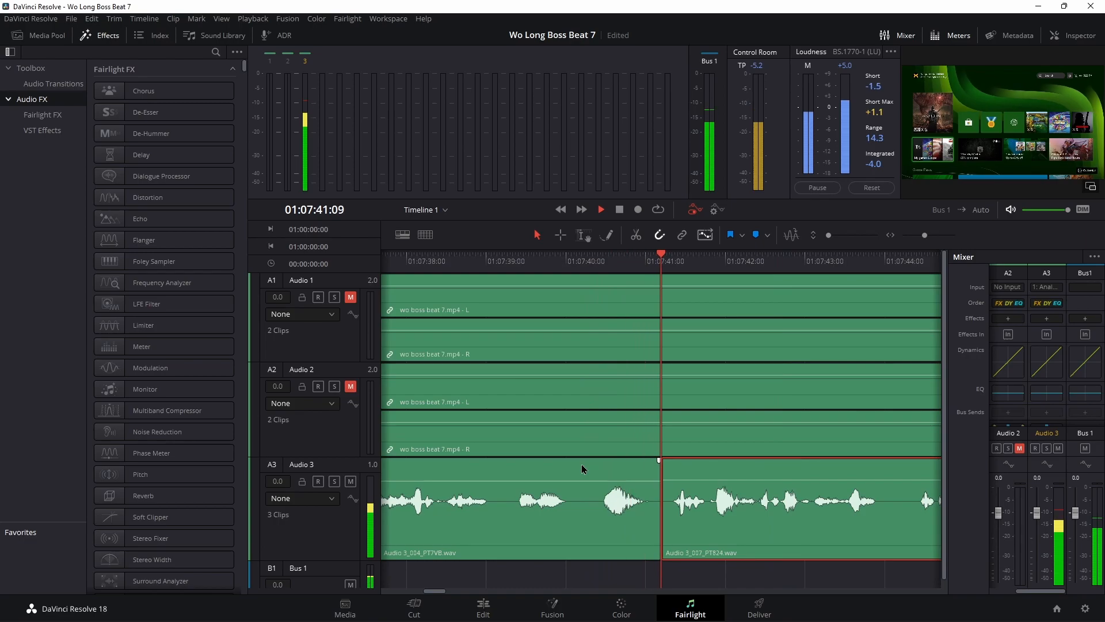
pyautogui.press('space')
# Step: Add a short fade-out and fade-in where the two voice-over clips meet near 01:07:41 and play the join
pyautogui.click(660, 461)
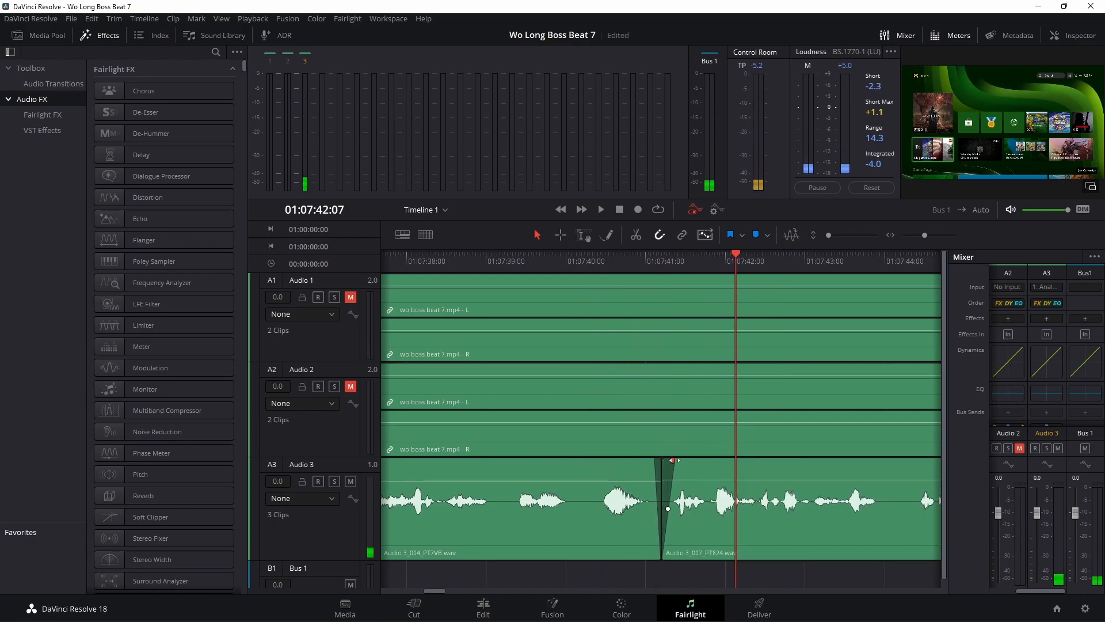
pyautogui.click(597, 267)
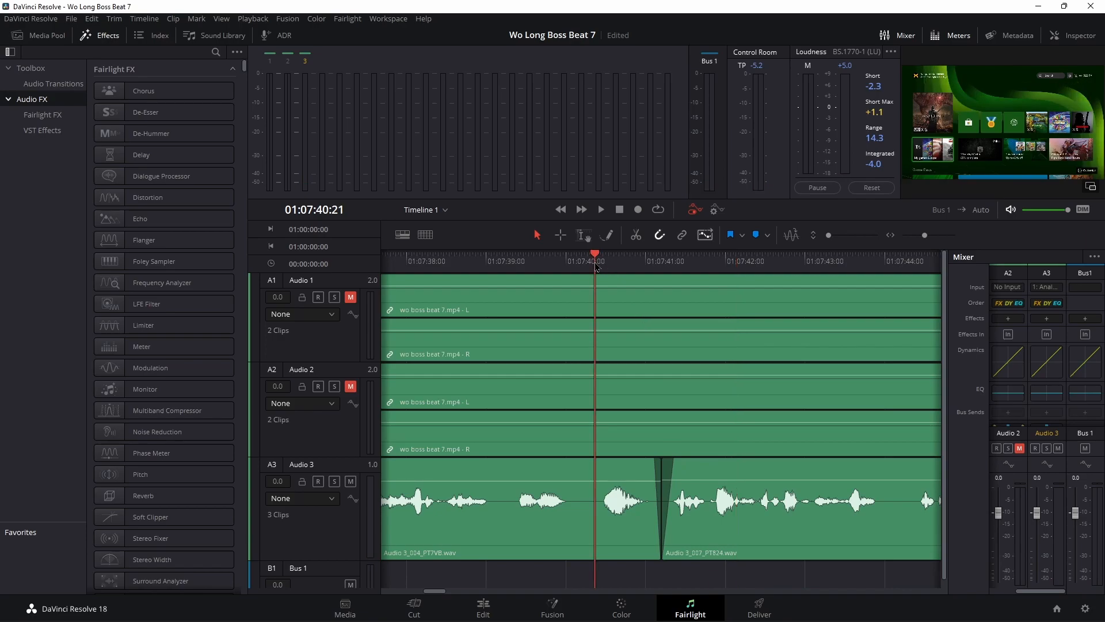
pyautogui.press('space')
# Step: Set the clip color of Audio 3_007_PT824.wav to Teal
pyautogui.rightClick(724, 540)
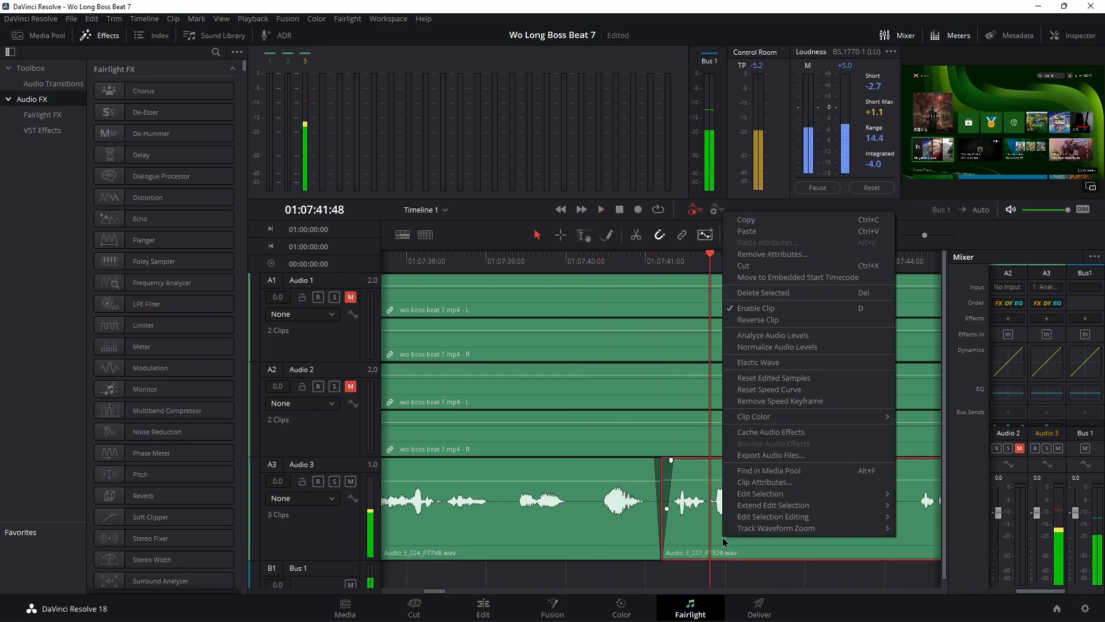
pyautogui.moveTo(817, 422)
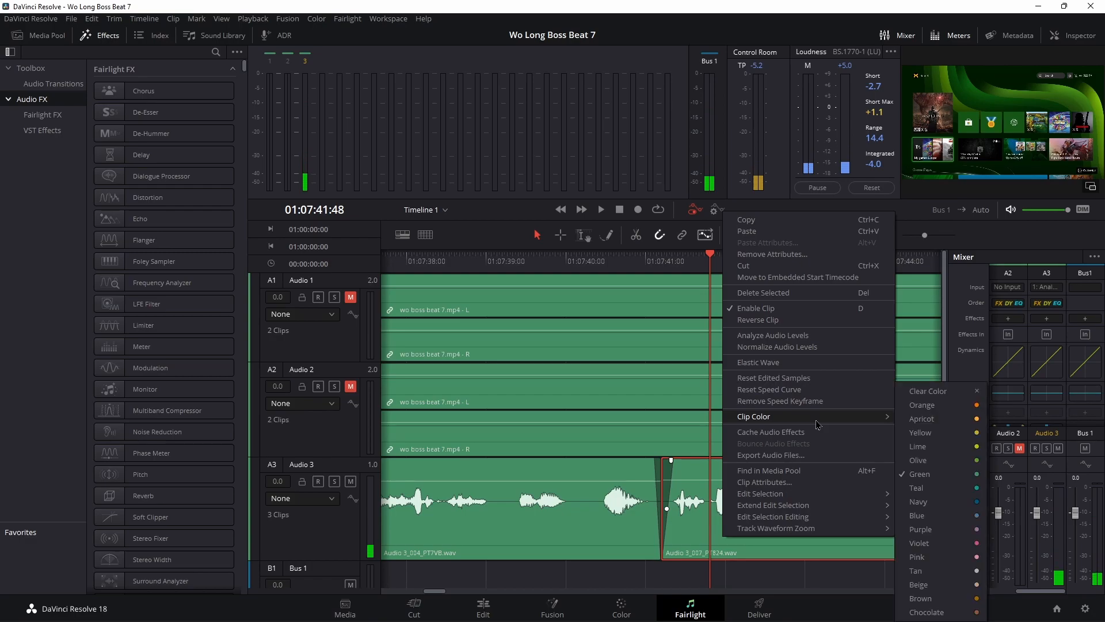
pyautogui.click(946, 496)
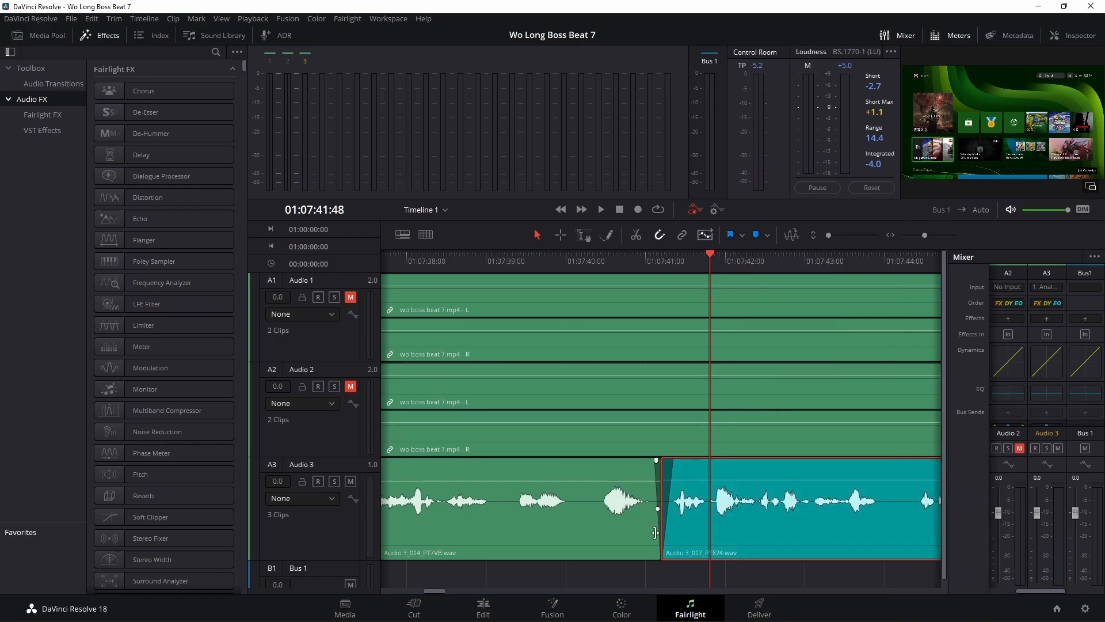
# Step: Split the teal voice-over clip at 01:07:44:09 and trim the start of the part after the cut to about 01:07:47:30
pyautogui.hscroll(3, 658, 535)
pyautogui.press('space')
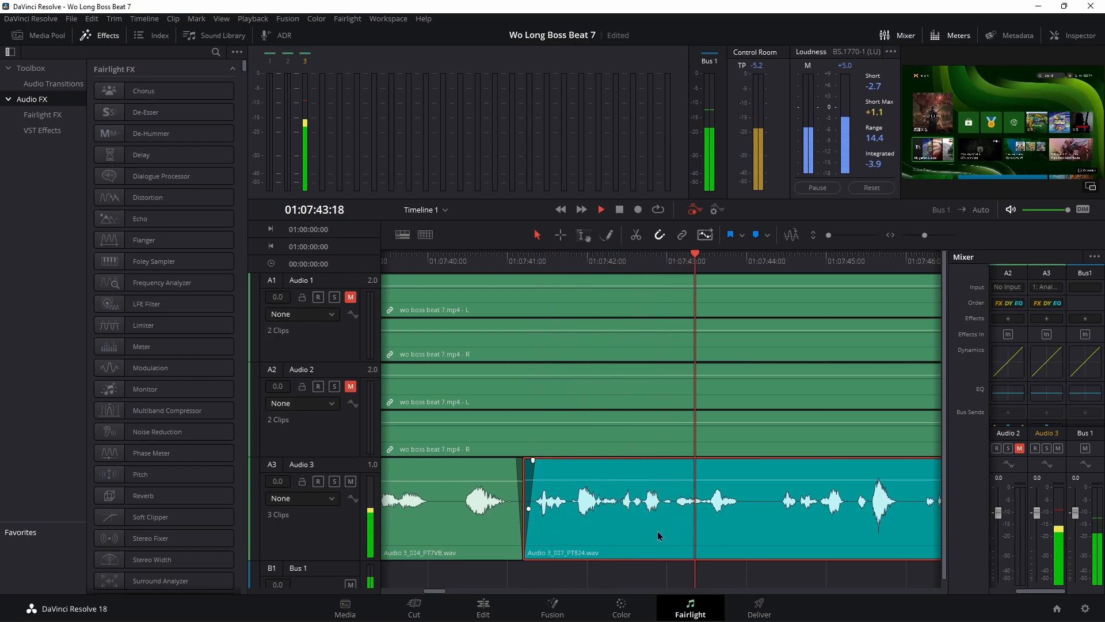
pyautogui.hscroll(3, 657, 533)
pyautogui.hscroll(2, 614, 525)
pyautogui.press('space')
pyautogui.hscroll(-1, 614, 523)
pyautogui.click(459, 267)
pyautogui.moveTo(458, 269); pyautogui.dragTo(484, 271)
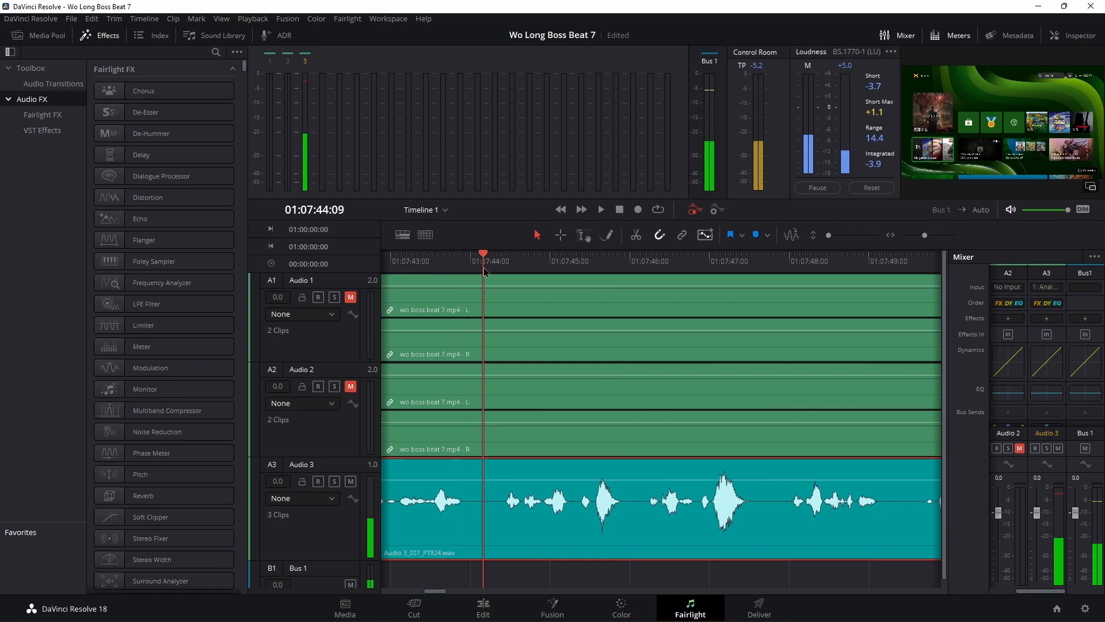
pyautogui.click(636, 236)
pyautogui.click(495, 527)
pyautogui.moveTo(490, 522); pyautogui.dragTo(761, 525)
# Step: Switch to the Edit page and enlarge the timeline area and the Audio 3 track height to show the voice-over waveforms
pyautogui.click(493, 608)
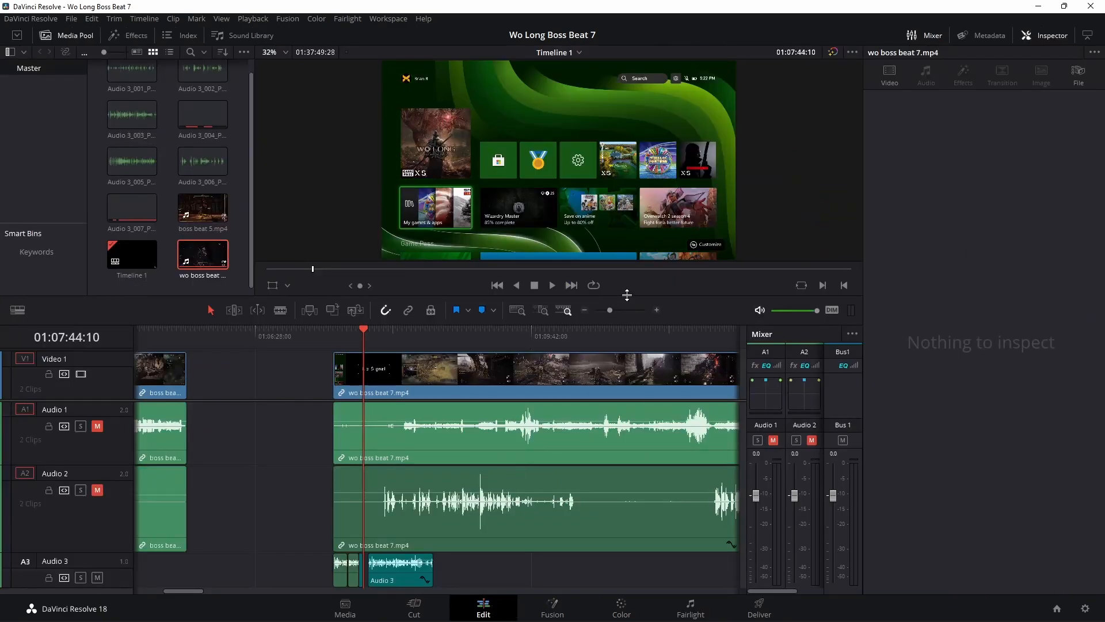
pyautogui.moveTo(627, 295); pyautogui.dragTo(626, 204)
pyautogui.click(620, 220)
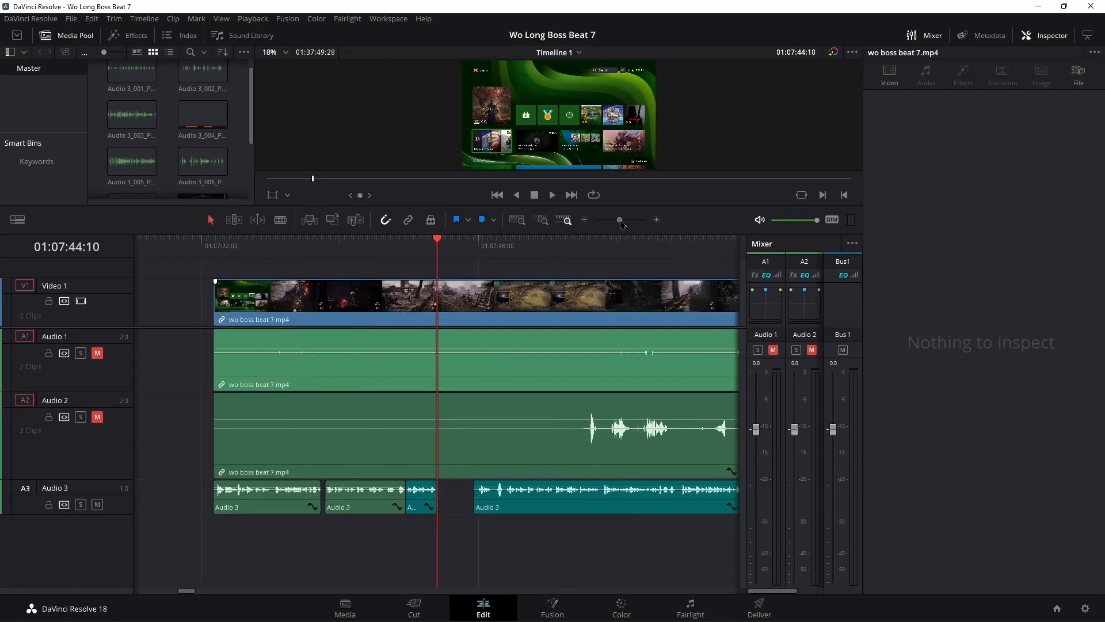
pyautogui.moveTo(116, 514); pyautogui.dragTo(130, 616)
pyautogui.scroll(-1, 158, 586)
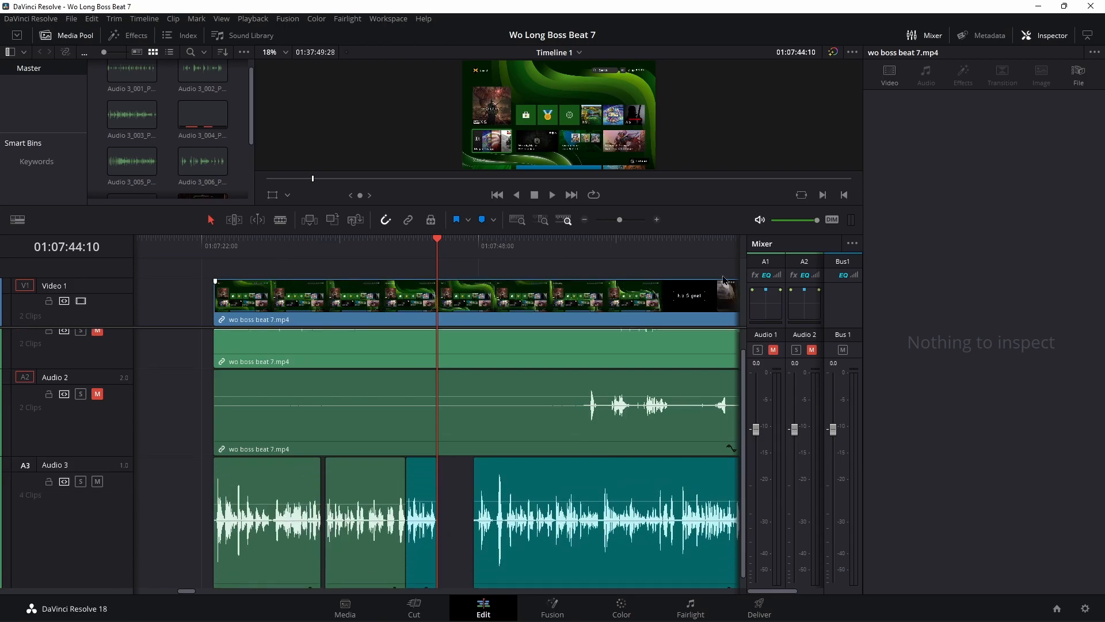
pyautogui.moveTo(619, 220); pyautogui.dragTo(624, 220)
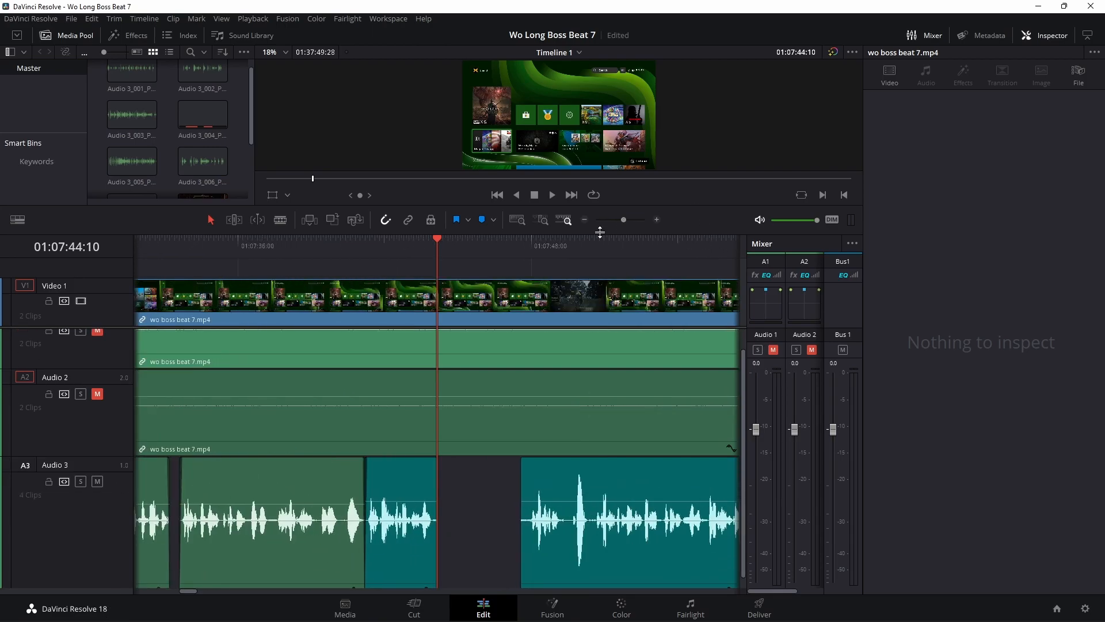
# Step: Play the short teal clip on Audio 3 and trim its end to the last speech before 01:07:44, with a short fade-out
pyautogui.click(438, 250)
pyautogui.moveTo(437, 251); pyautogui.dragTo(343, 251)
pyautogui.press('space')
pyautogui.click(631, 220)
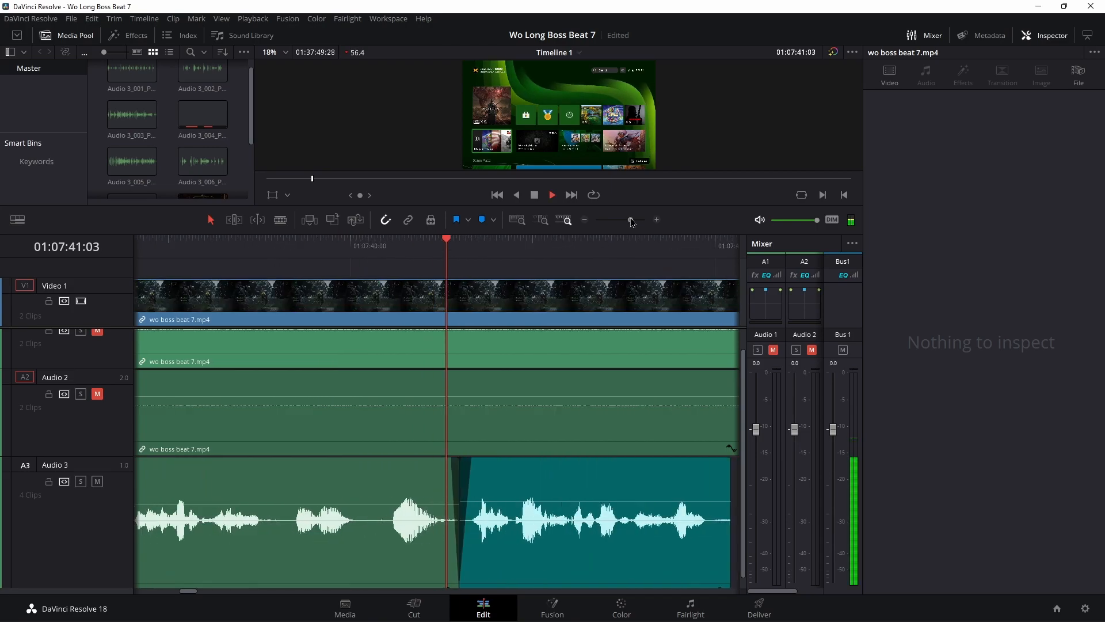
pyautogui.hscroll(2, 462, 526)
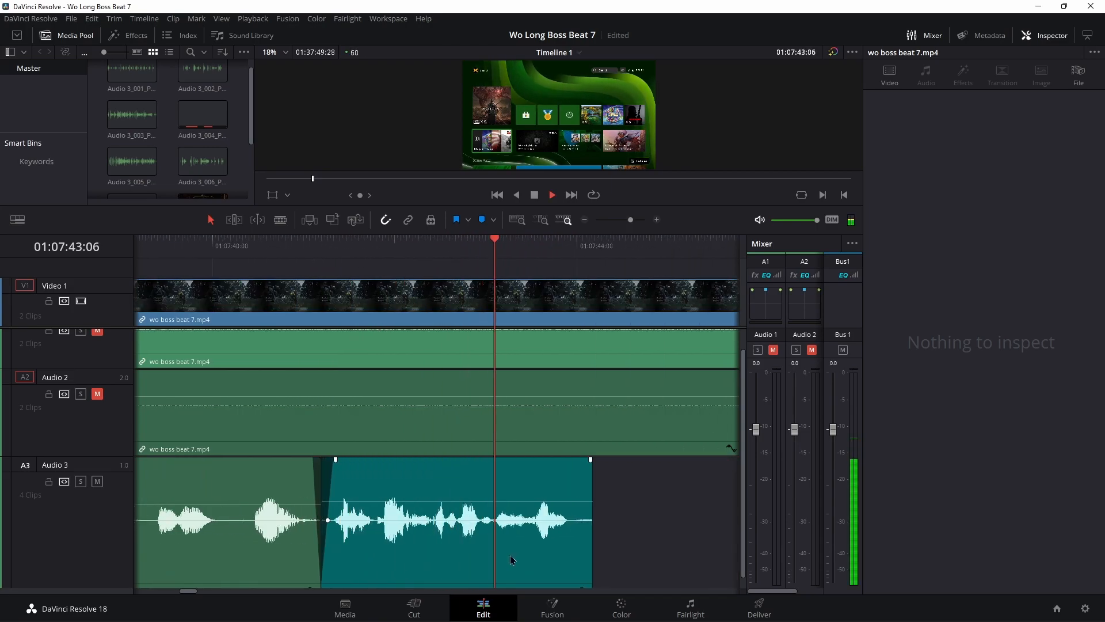
pyautogui.press('space')
pyautogui.moveTo(588, 539); pyautogui.dragTo(571, 539)
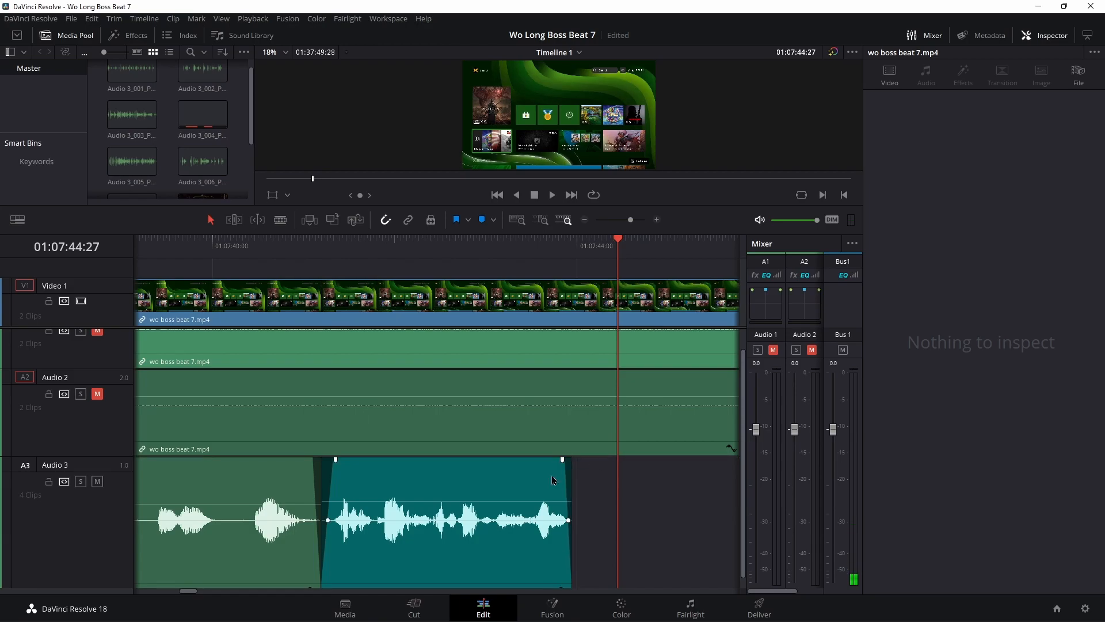
pyautogui.hscroll(2, 599, 511)
pyautogui.moveTo(631, 222); pyautogui.dragTo(631, 223)
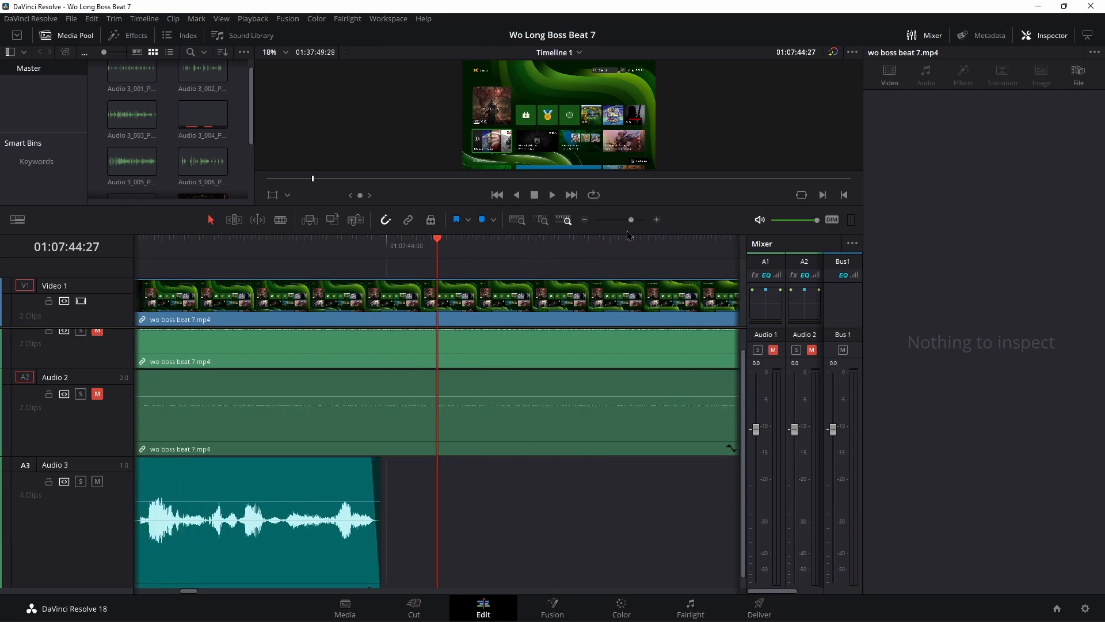
# Step: Move the long teal voice-over clip on Audio 3 to start at about 01:07:44:16, just after the short teal clip, and play it
pyautogui.hscroll(2, 544, 537)
pyautogui.moveTo(656, 542); pyautogui.dragTo(299, 546)
pyautogui.press('space')
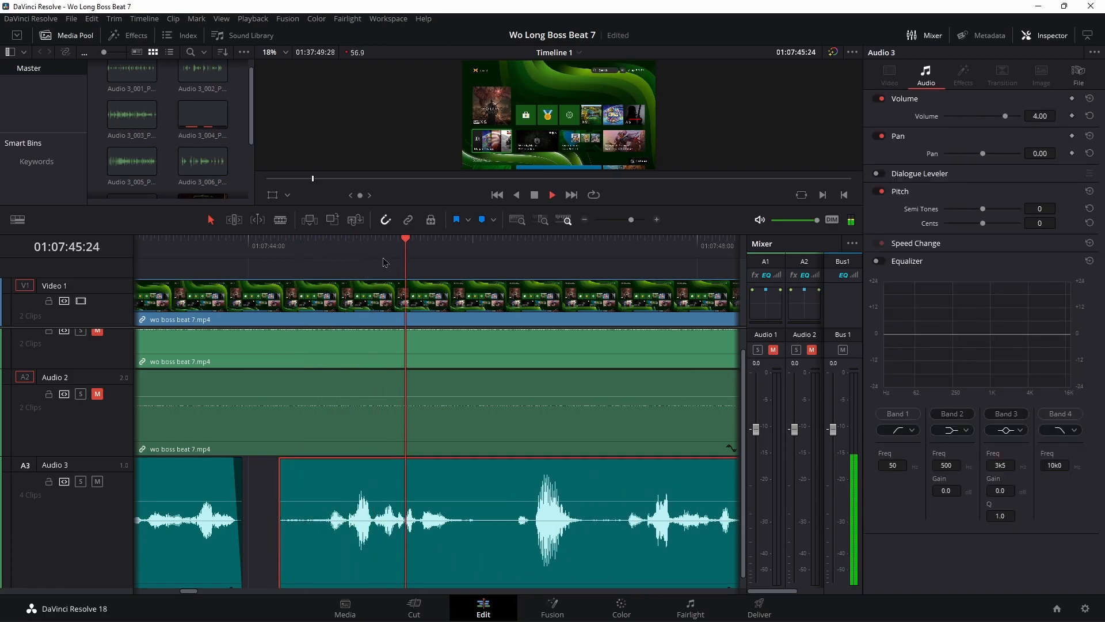
pyautogui.moveTo(635, 225); pyautogui.dragTo(633, 225)
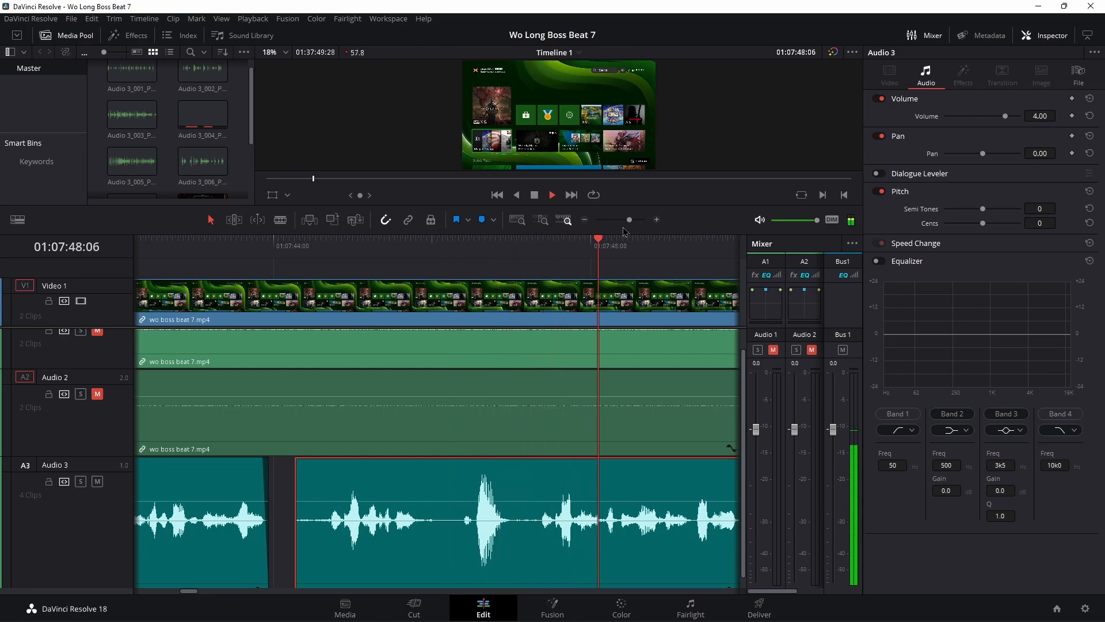
pyautogui.moveTo(629, 224); pyautogui.dragTo(622, 227)
pyautogui.moveTo(416, 263); pyautogui.dragTo(382, 252)
pyautogui.press('space')
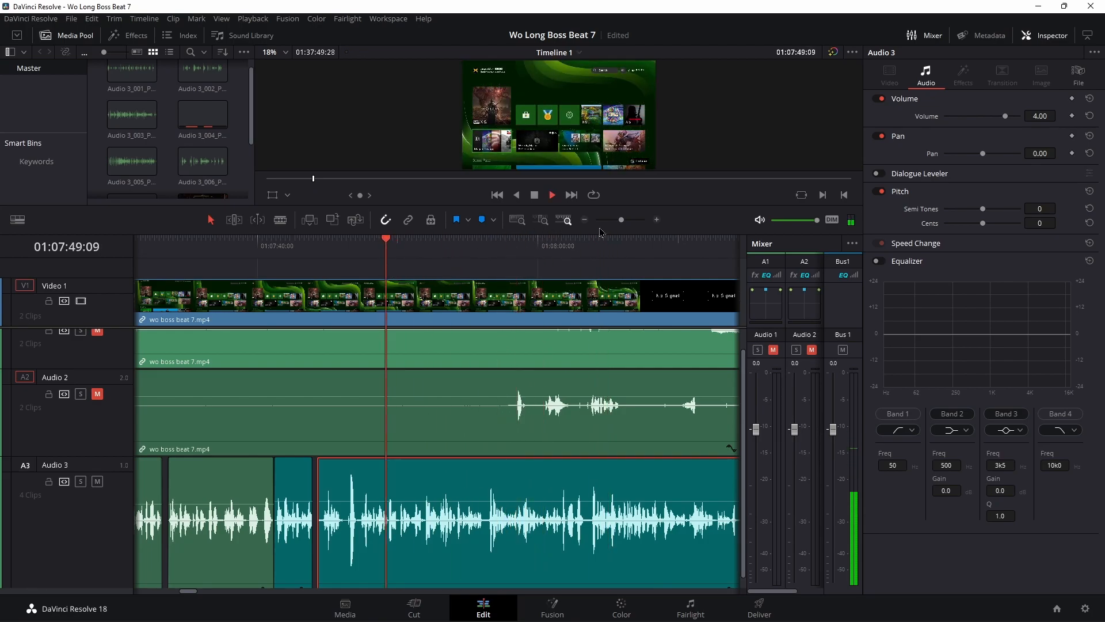
# Step: Replay the opening of the long teal clip and trim its start to about 01:07:47:17, removing the first phrases
pyautogui.scroll(3, 522, 390)
pyautogui.press('space')
pyautogui.hscroll(1, 239, 318)
pyautogui.moveTo(194, 257); pyautogui.dragTo(169, 258)
pyautogui.press('space')
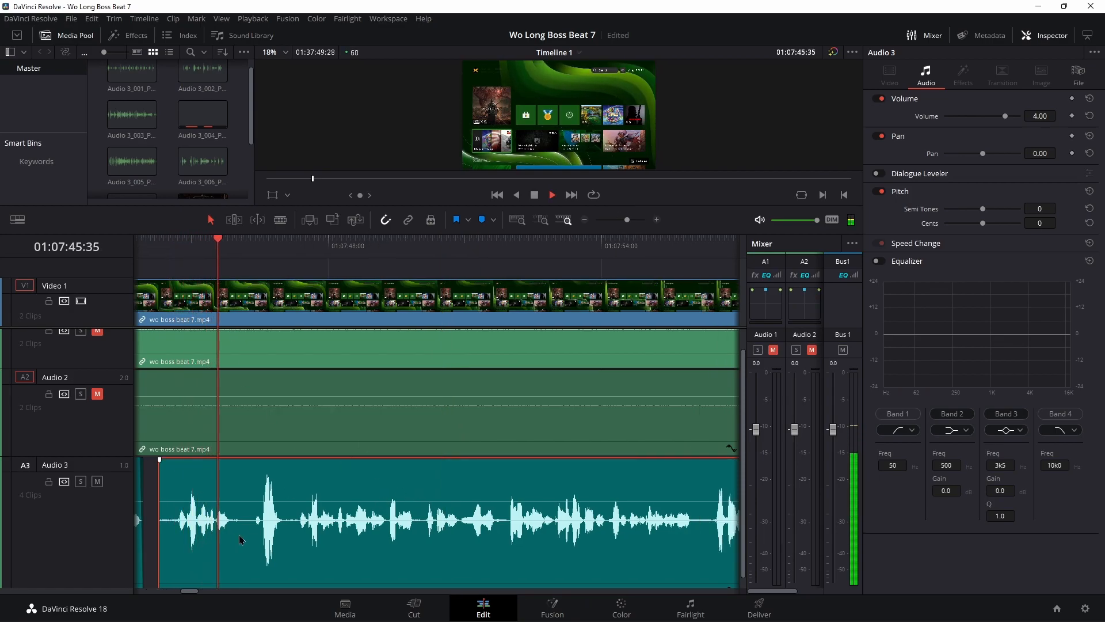
pyautogui.click(296, 250)
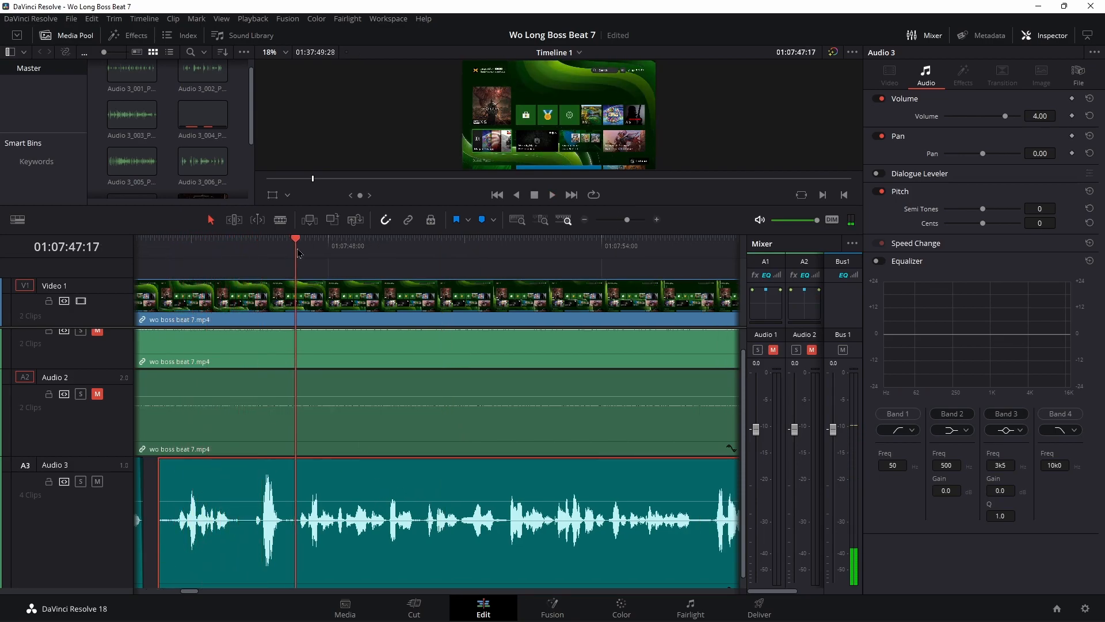
pyautogui.moveTo(160, 543); pyautogui.dragTo(303, 538)
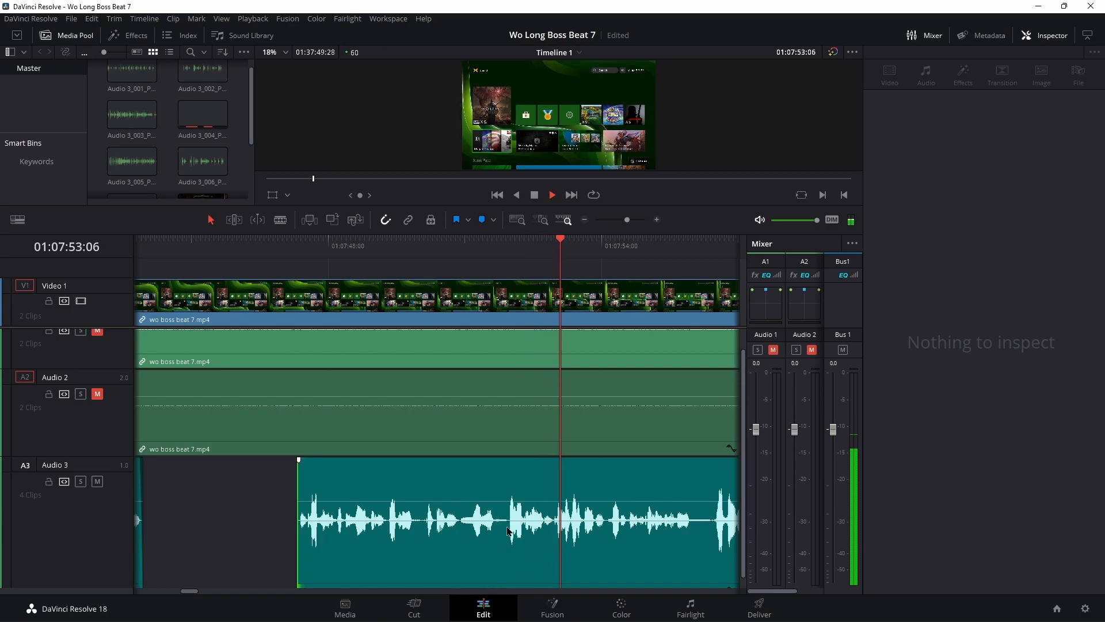
# Step: Listen to the long teal voice-over clip up to about 01:08:15, checking the speech for unwanted parts
pyautogui.hscroll(4, 500, 540)
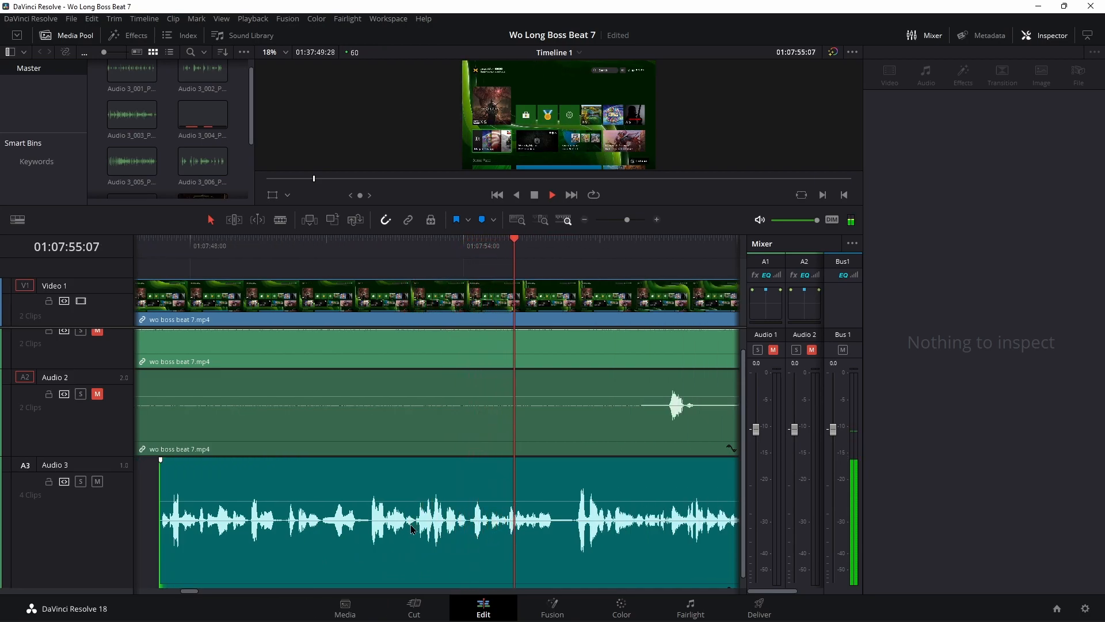
pyautogui.hscroll(5, 415, 528)
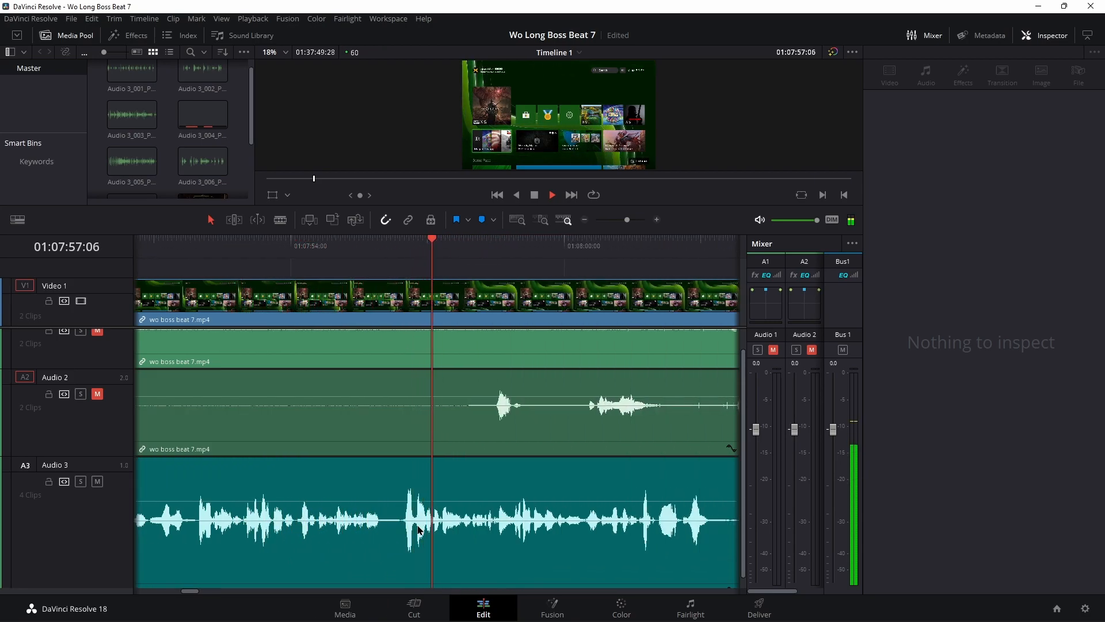
pyautogui.hscroll(2, 415, 528)
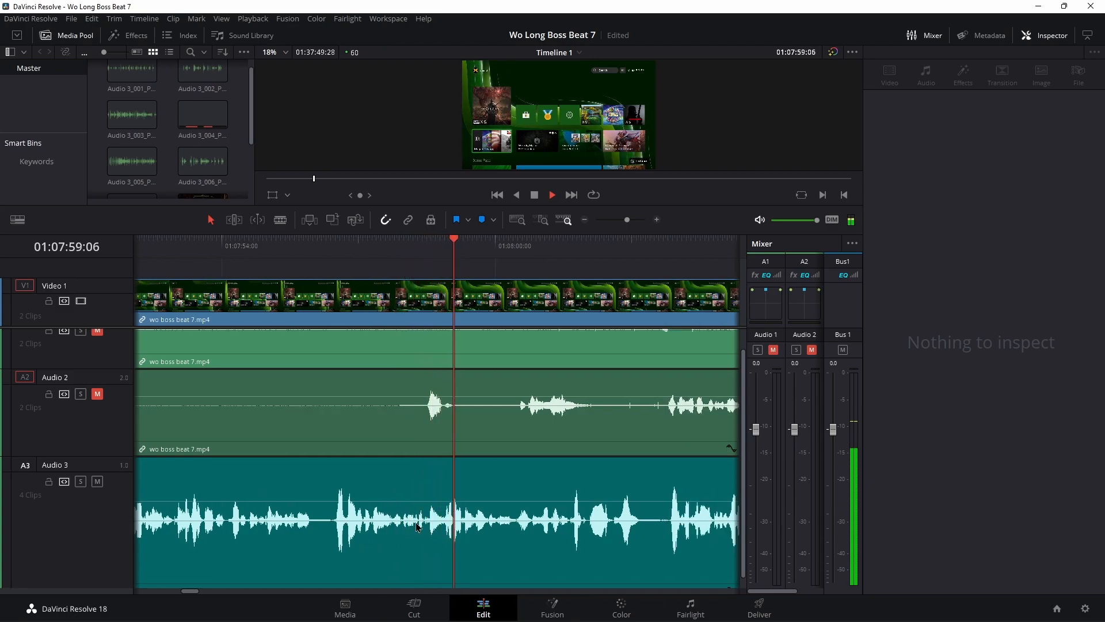
pyautogui.hscroll(3, 411, 527)
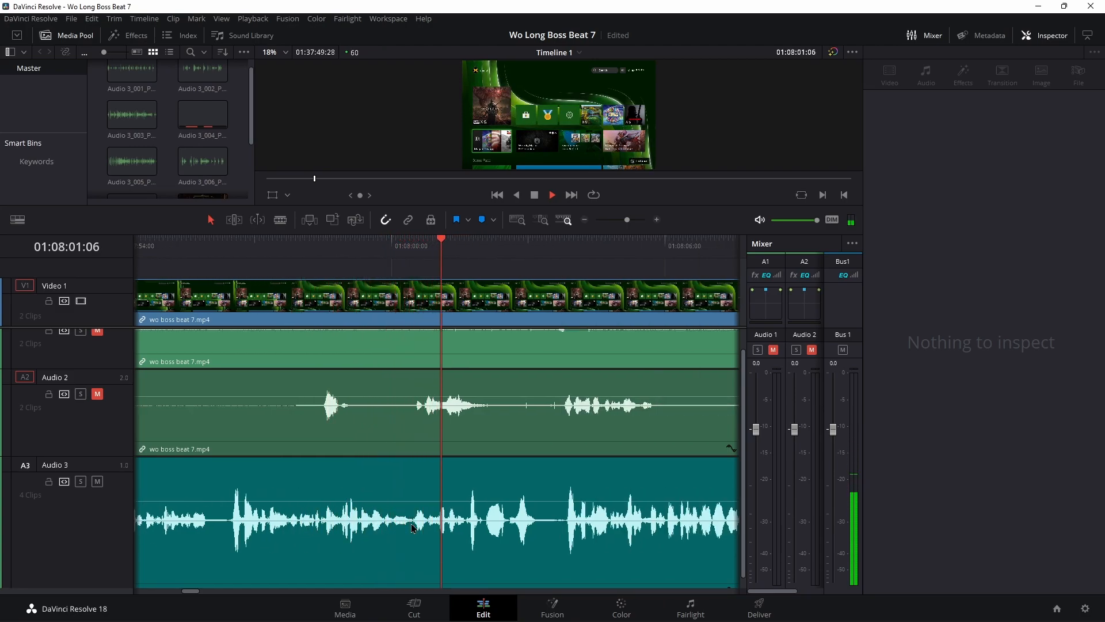
pyautogui.hscroll(3, 412, 527)
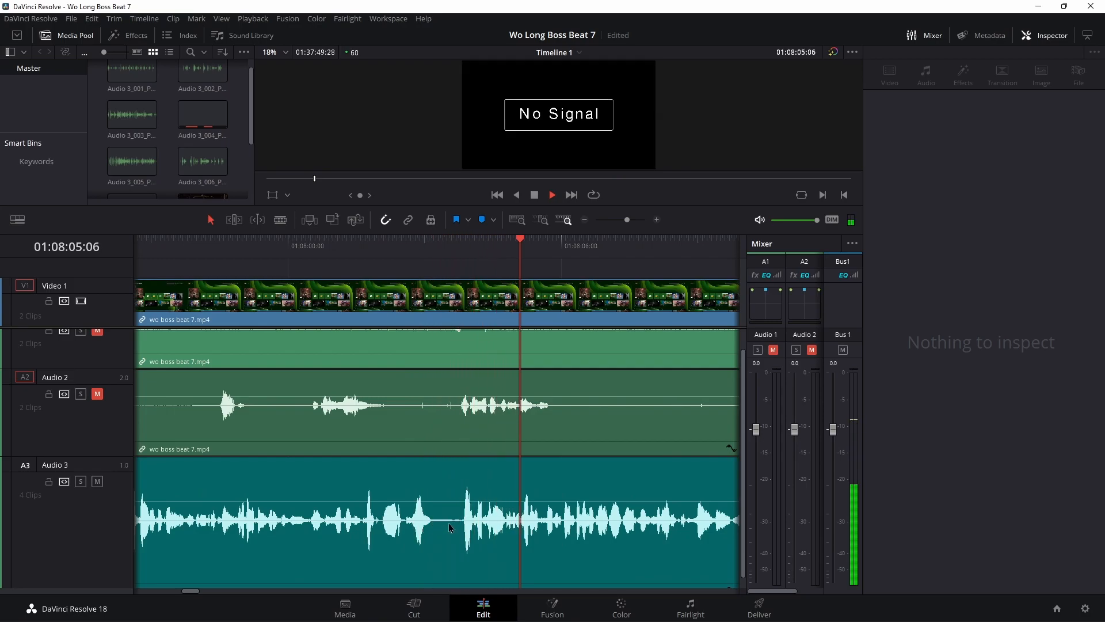
pyautogui.hscroll(2, 454, 533)
pyautogui.moveTo(627, 221); pyautogui.dragTo(622, 222)
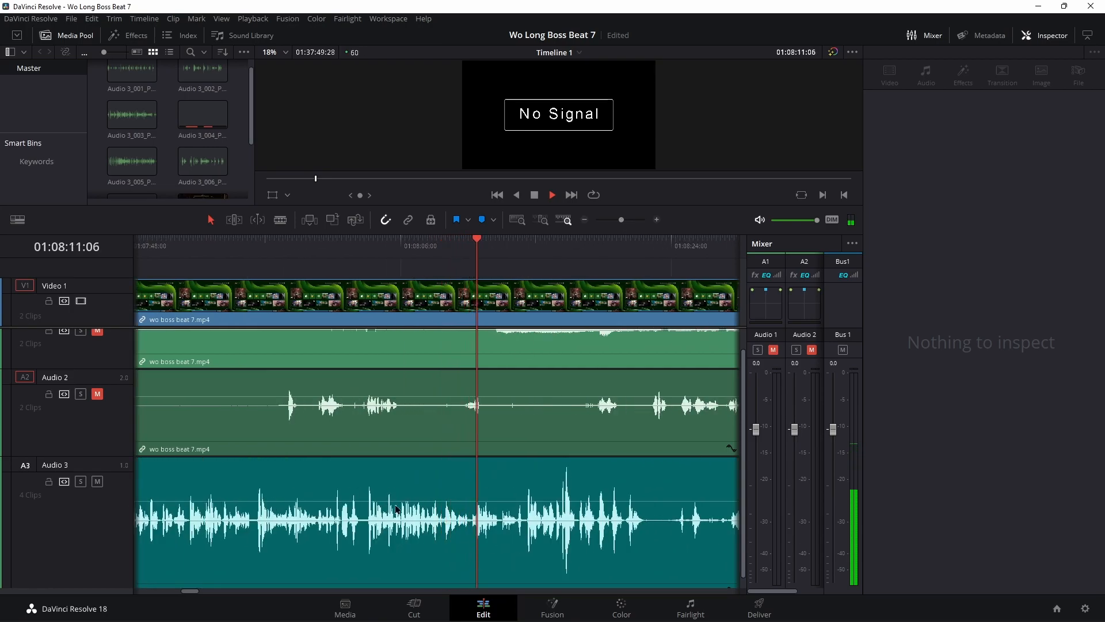
pyautogui.moveTo(624, 222); pyautogui.dragTo(628, 223)
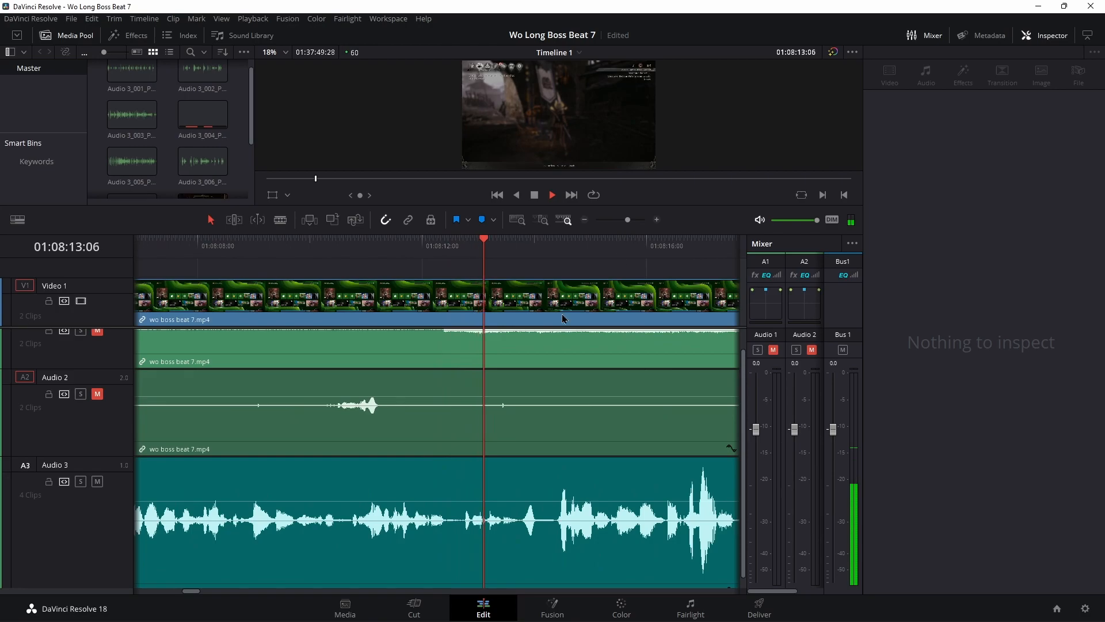
pyautogui.hscroll(1, 323, 519)
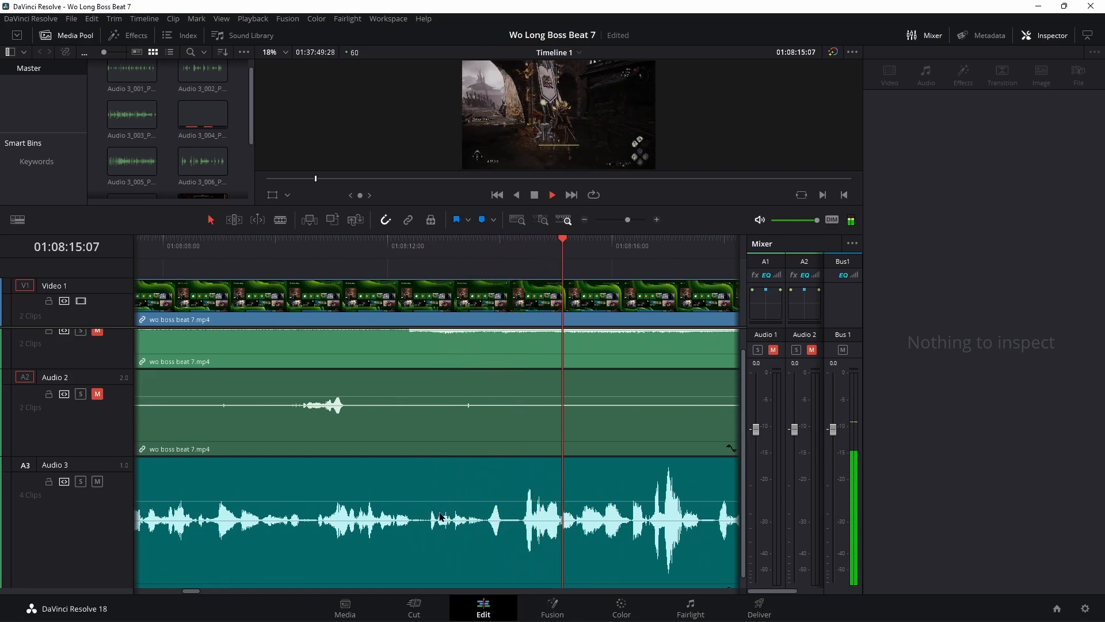
# Step: Split the long teal clip at about 01:08:12:34 and trim the start of the part after the cut to about 01:08:14:16
pyautogui.click(425, 403)
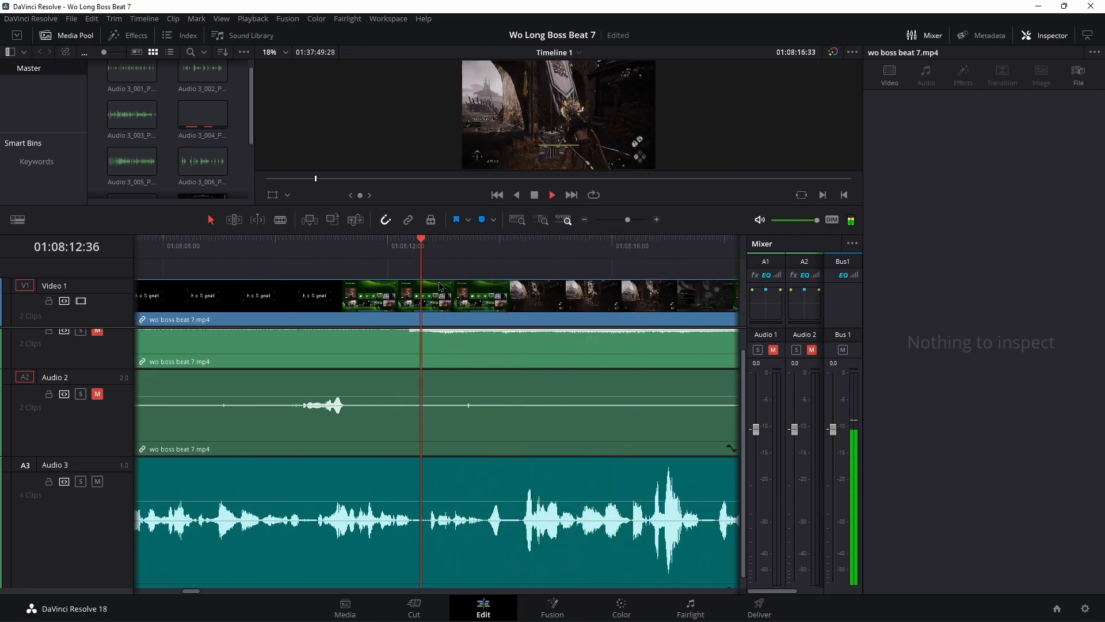
pyautogui.moveTo(478, 259); pyautogui.dragTo(331, 260)
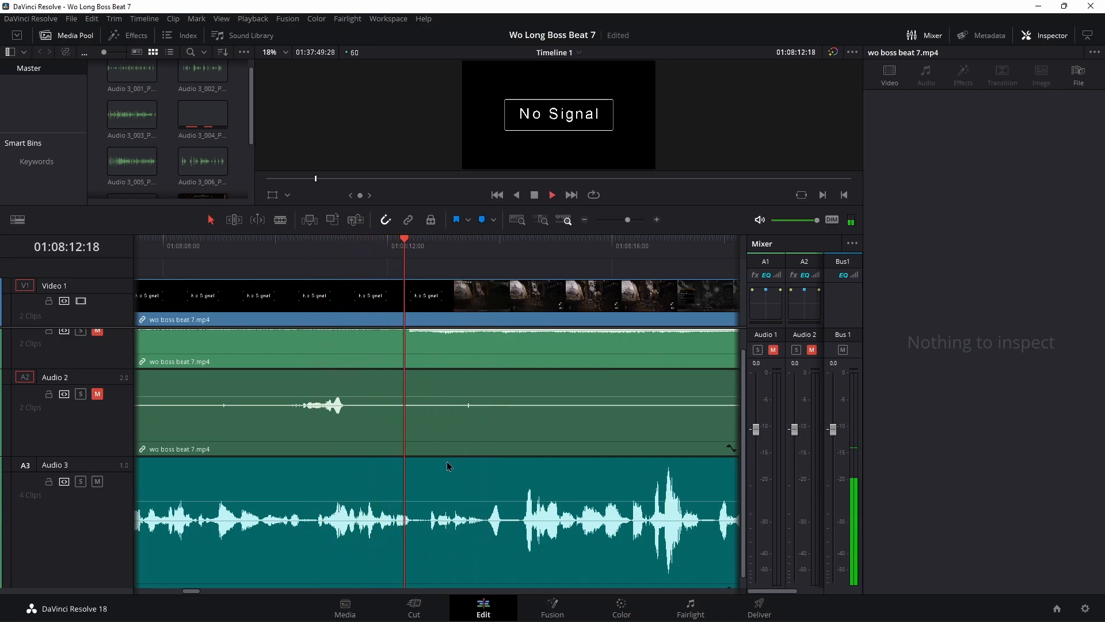
pyautogui.press('space')
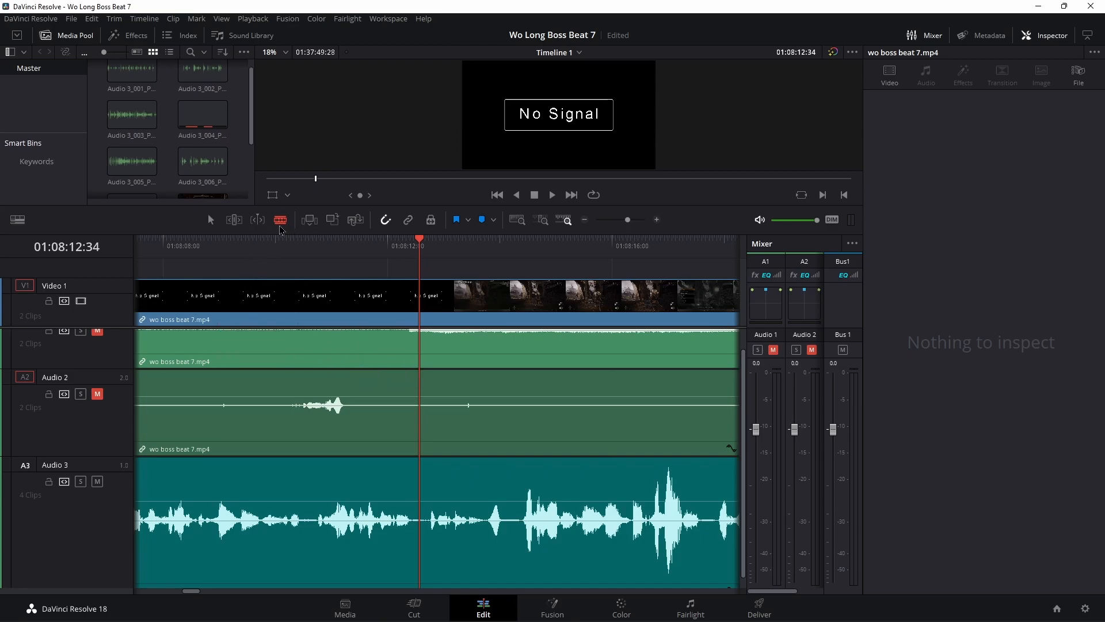
pyautogui.click(418, 538)
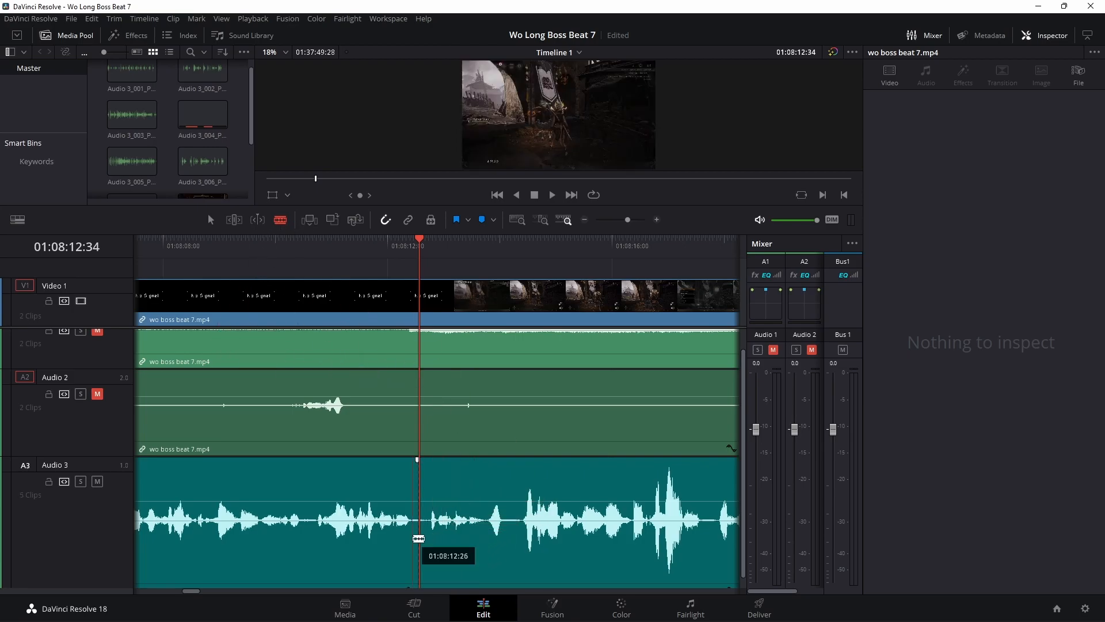
pyautogui.moveTo(425, 537); pyautogui.dragTo(515, 537)
pyautogui.click(514, 253)
pyautogui.press('space')
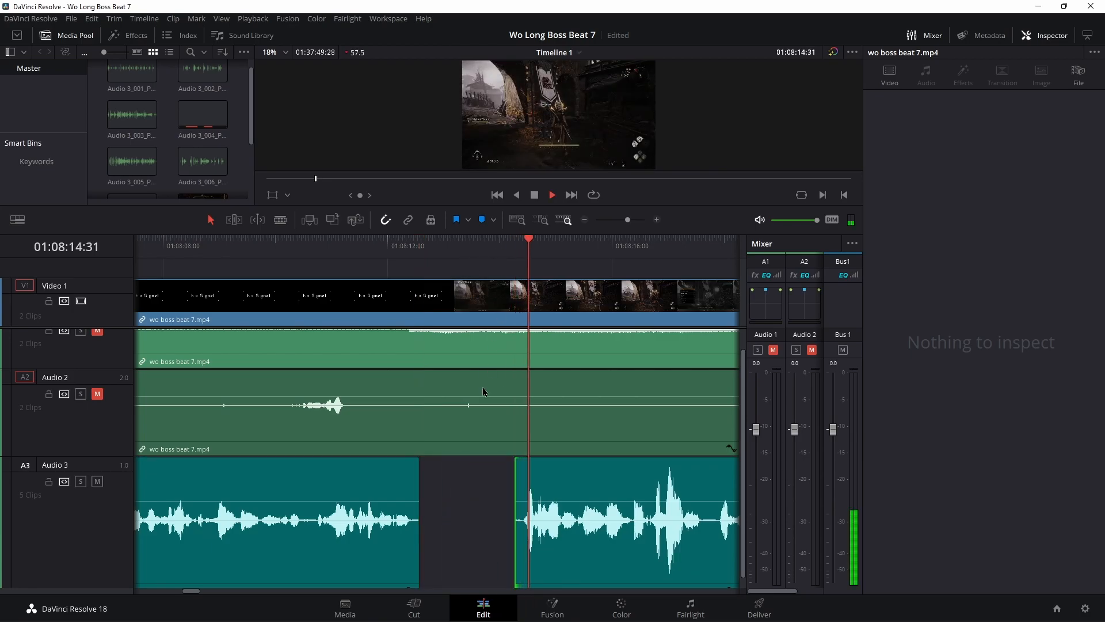
# Step: Move the second part of the split teal clip back against the cut at 01:08:12:34 and play across the join
pyautogui.click(357, 258)
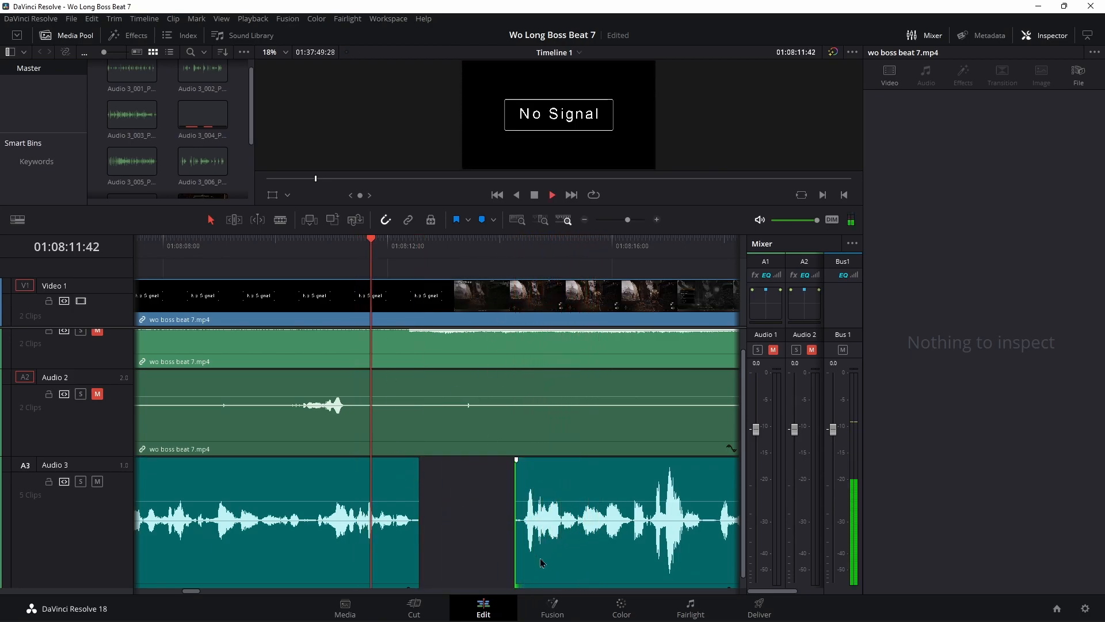
pyautogui.moveTo(578, 556); pyautogui.dragTo(492, 556)
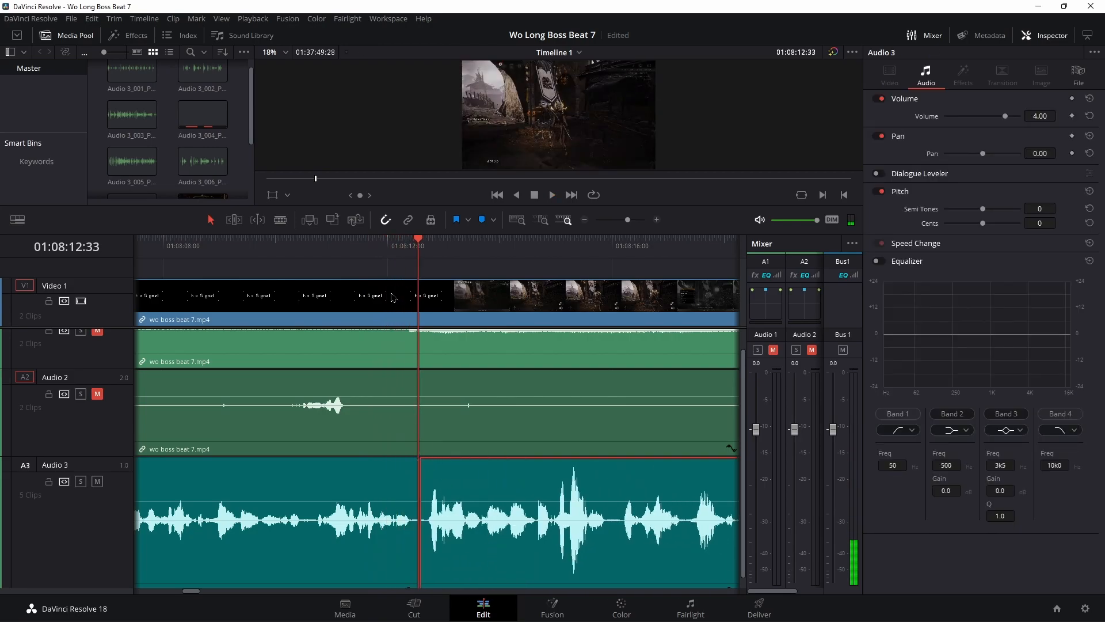
pyautogui.click(382, 255)
pyautogui.press('space')
# Step: Trim both teal clips slightly back from the join near 01:08:12:34 and add a short fade-out and fade-in beside the gap
pyautogui.scroll(4, 360, 583)
pyautogui.hscroll(2, 373, 565)
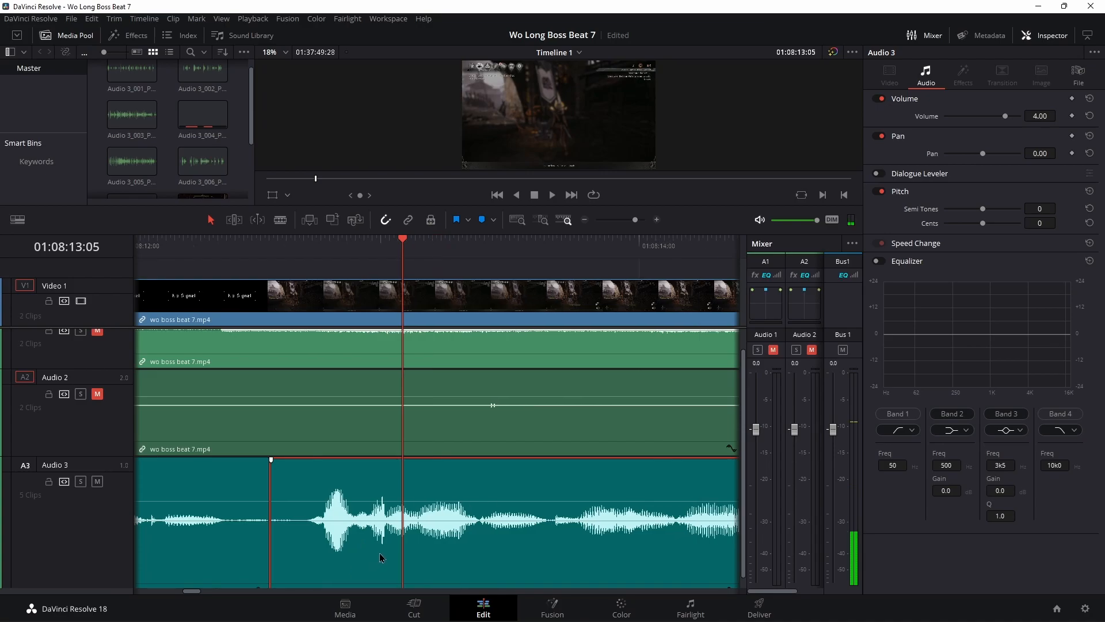
pyautogui.hscroll(-6, 380, 557)
pyautogui.moveTo(371, 537); pyautogui.dragTo(398, 467)
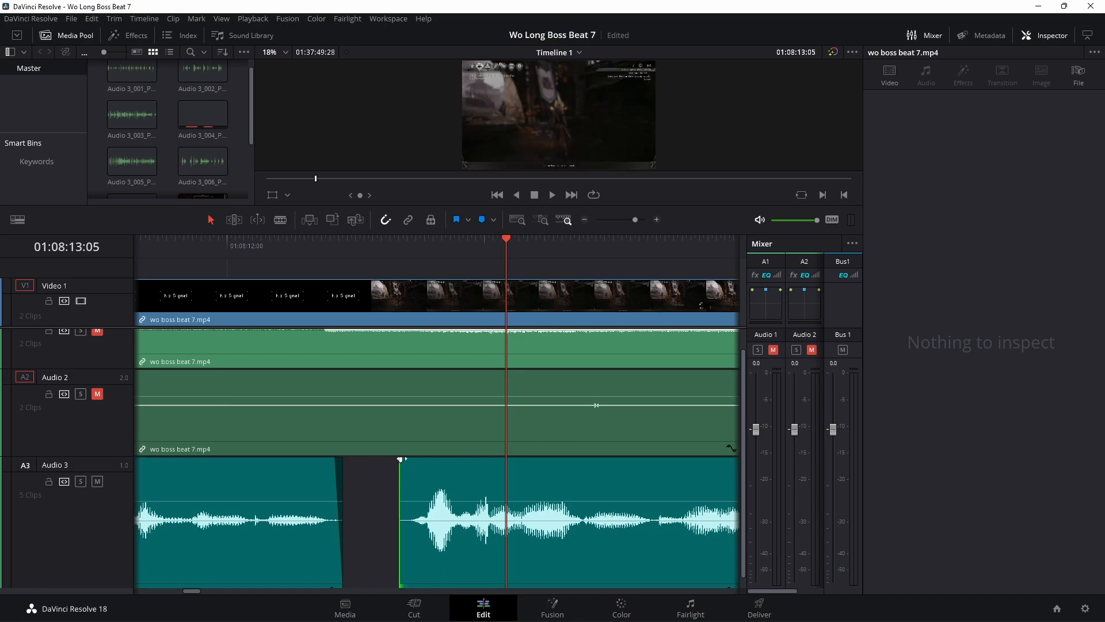
pyautogui.press('space')
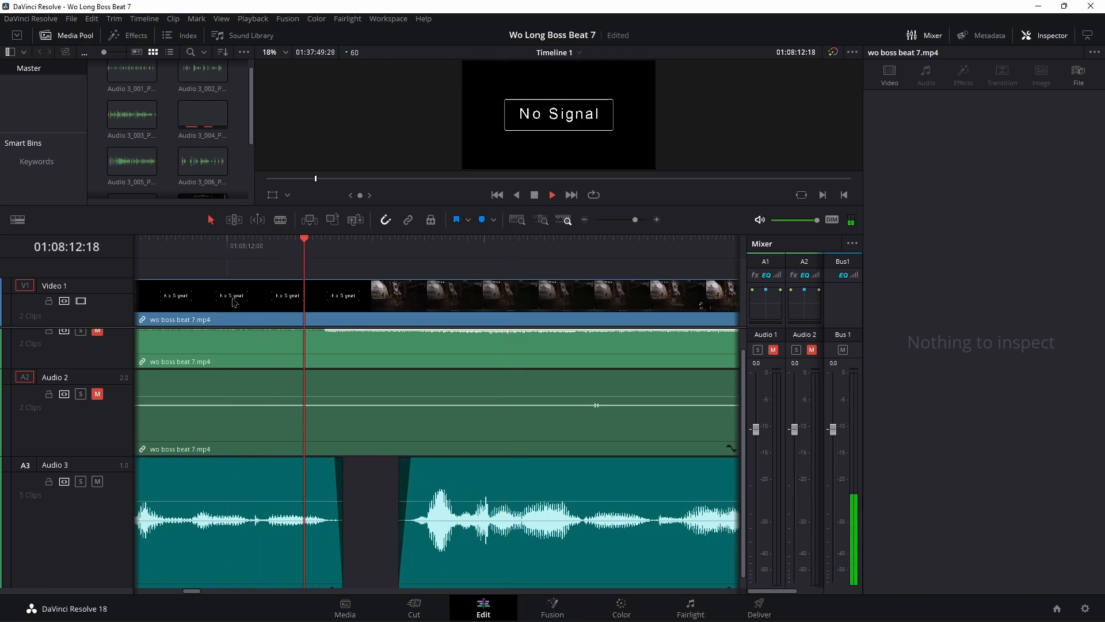
# Step: Play the last teal clip and trim its end to about 01:08:20:56, right after the last speech before the pause, with a short fade-out
pyautogui.moveTo(635, 219); pyautogui.dragTo(625, 221)
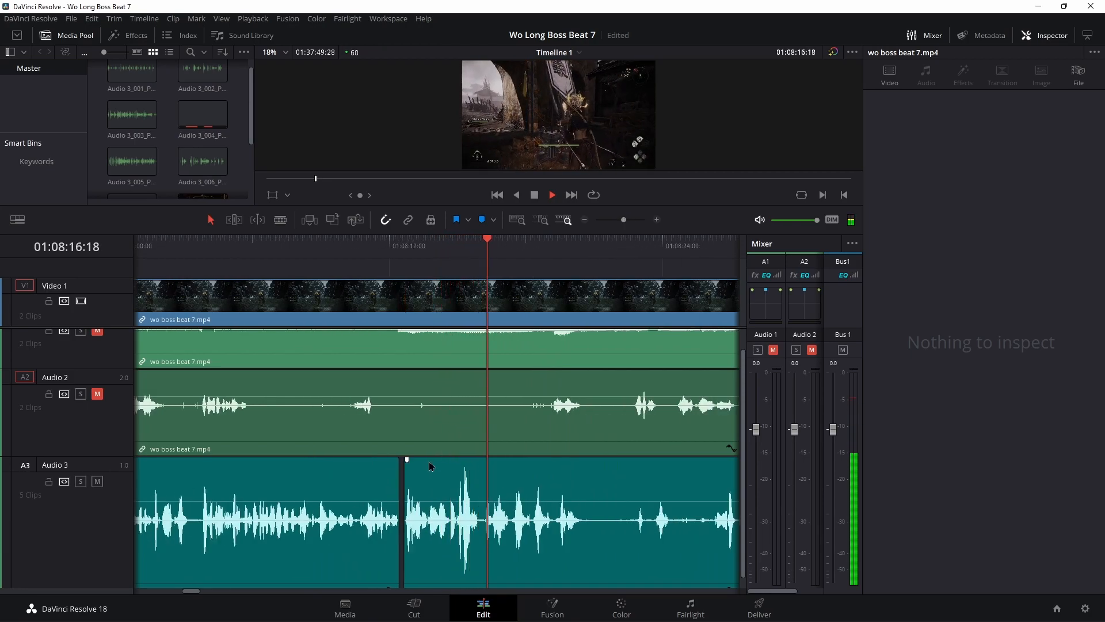
pyautogui.hscroll(1, 460, 497)
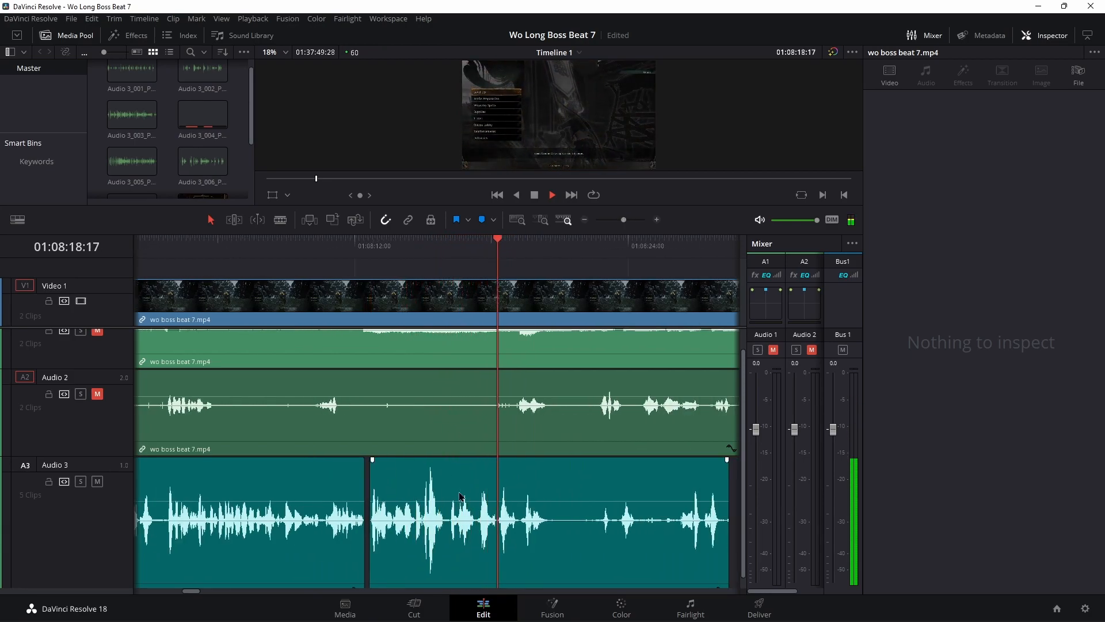
pyautogui.hscroll(3, 459, 496)
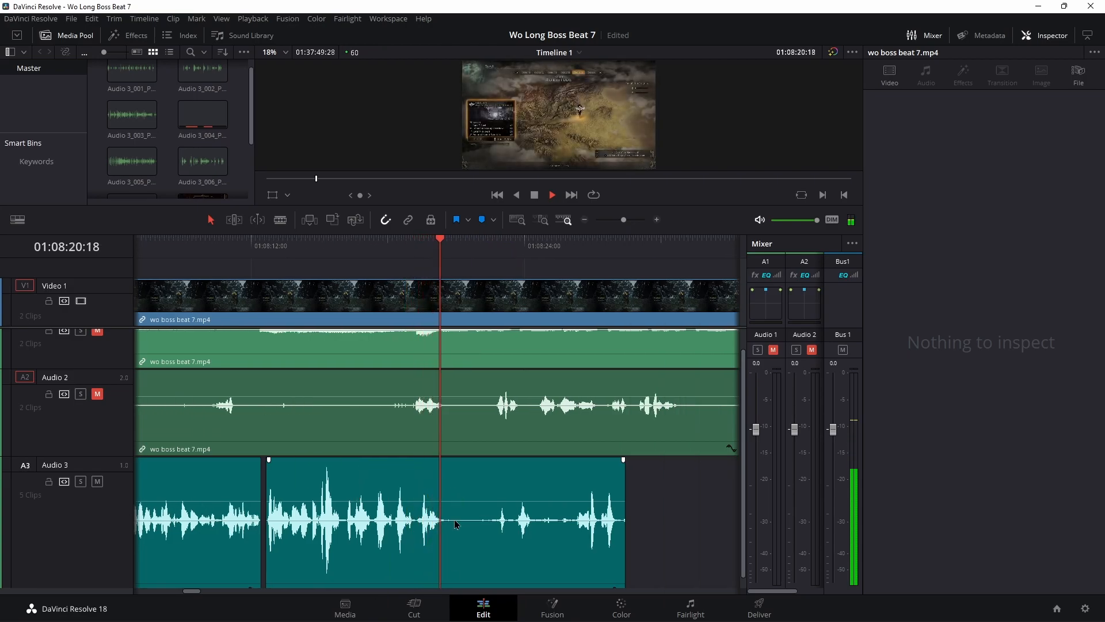
pyautogui.press('space')
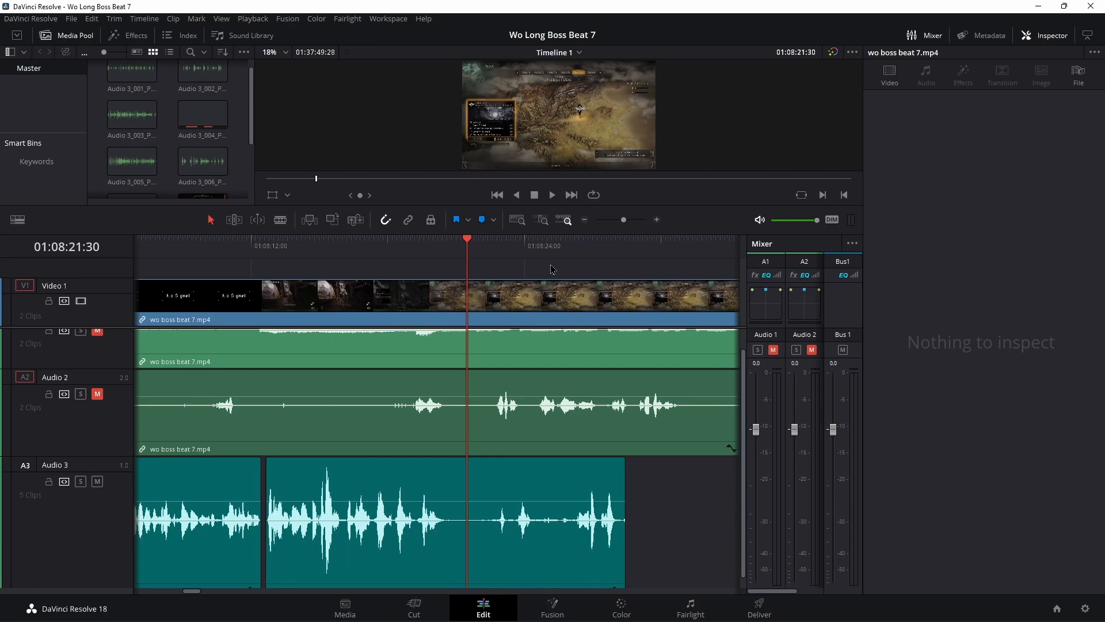
pyautogui.moveTo(619, 549); pyautogui.dragTo(448, 542)
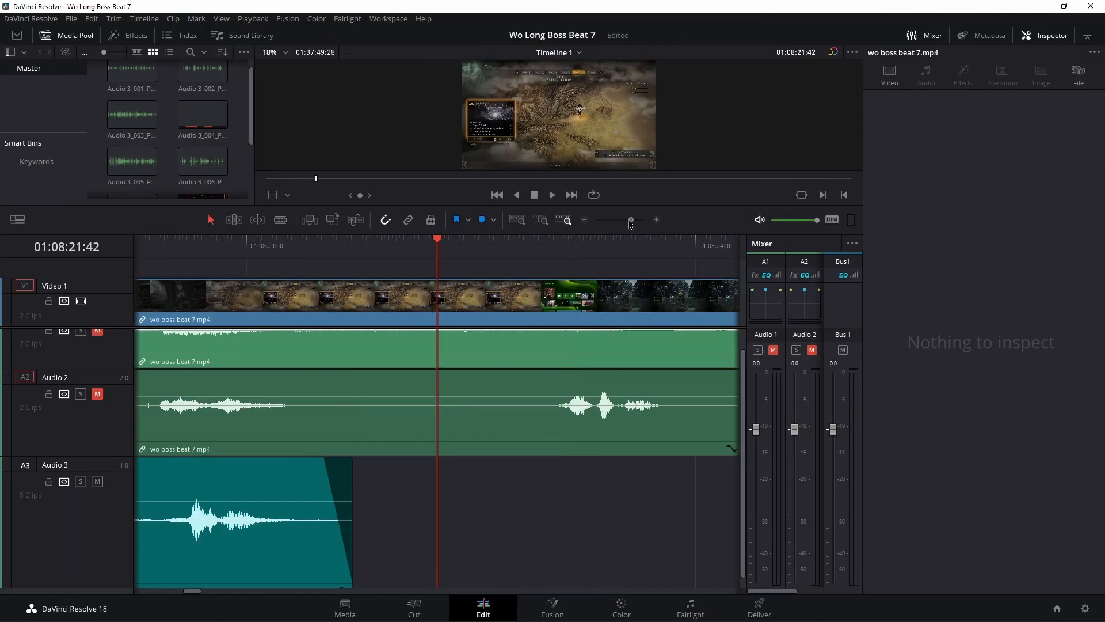
# Step: Play back the edited Audio 3 voice-over from the start of its first clip at 01:07:23:08
pyautogui.moveTo(626, 224); pyautogui.dragTo(622, 226)
pyautogui.hscroll(-5, 389, 524)
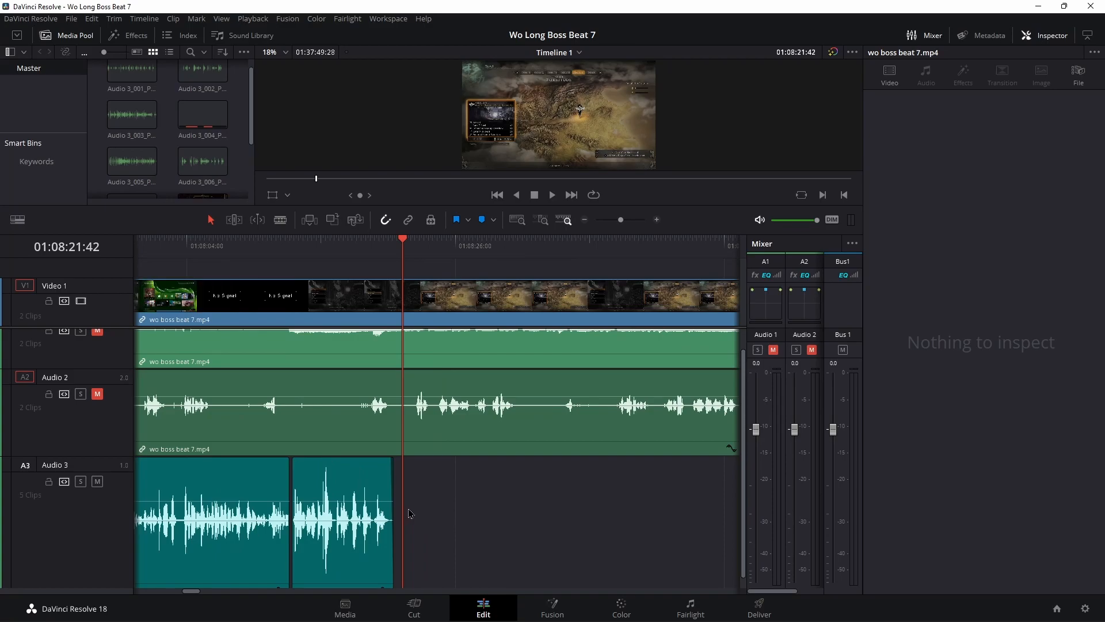
pyautogui.hscroll(-5, 434, 507)
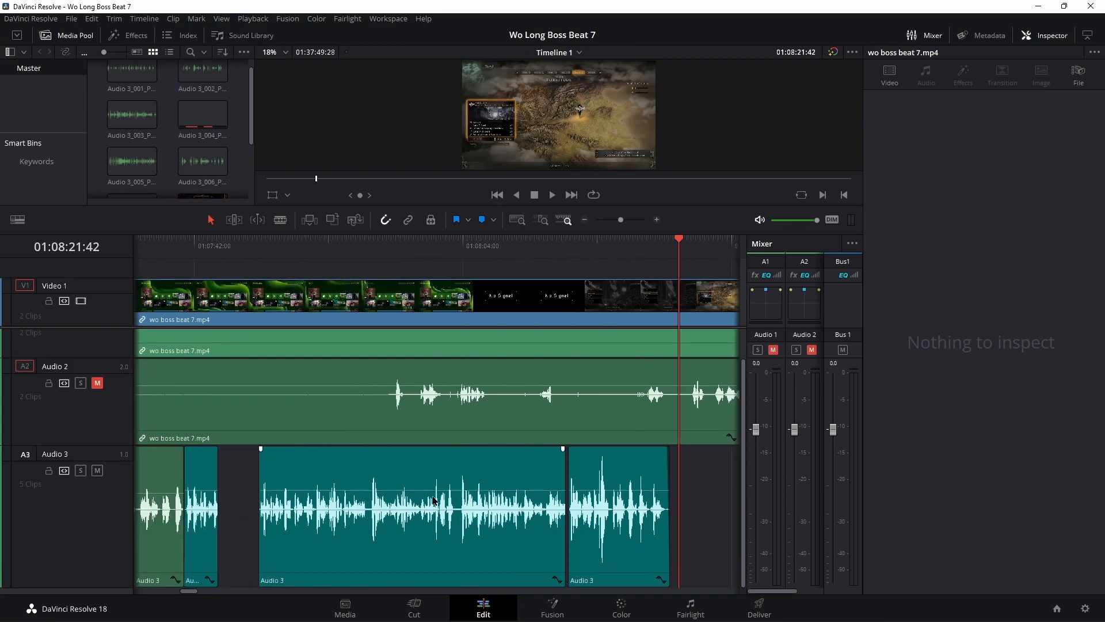
pyautogui.moveTo(619, 226); pyautogui.dragTo(614, 227)
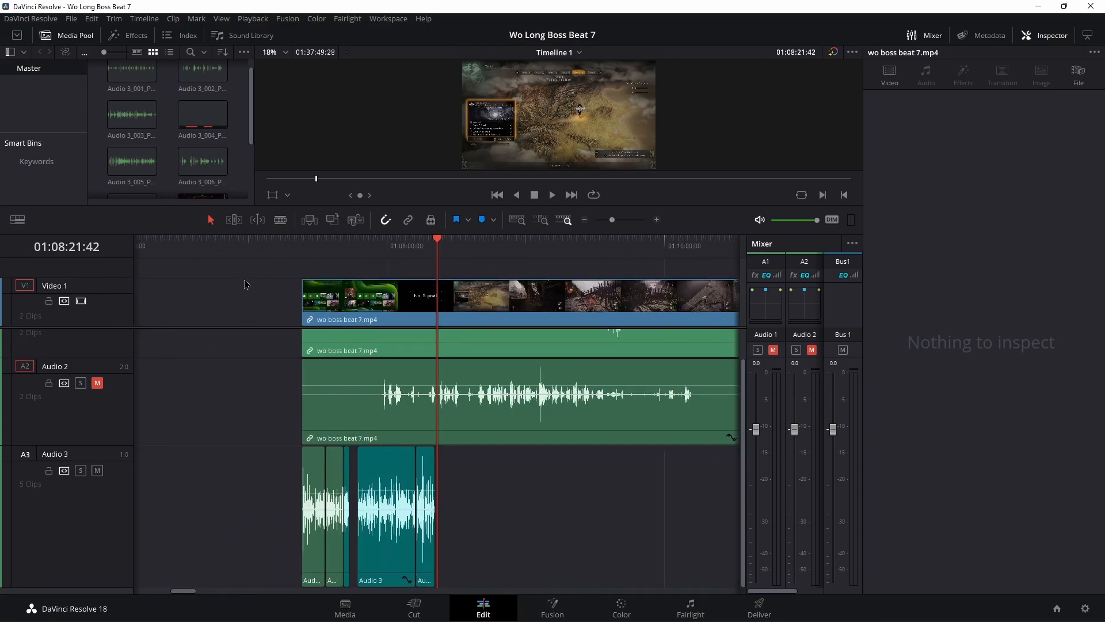
pyautogui.press('Up')
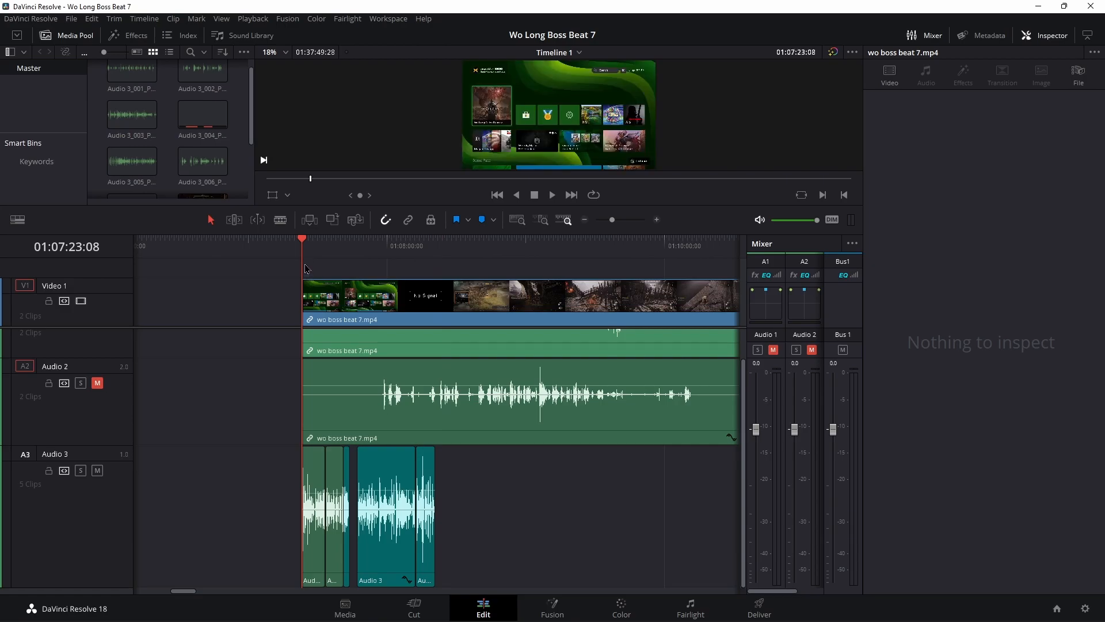
pyautogui.press('space')
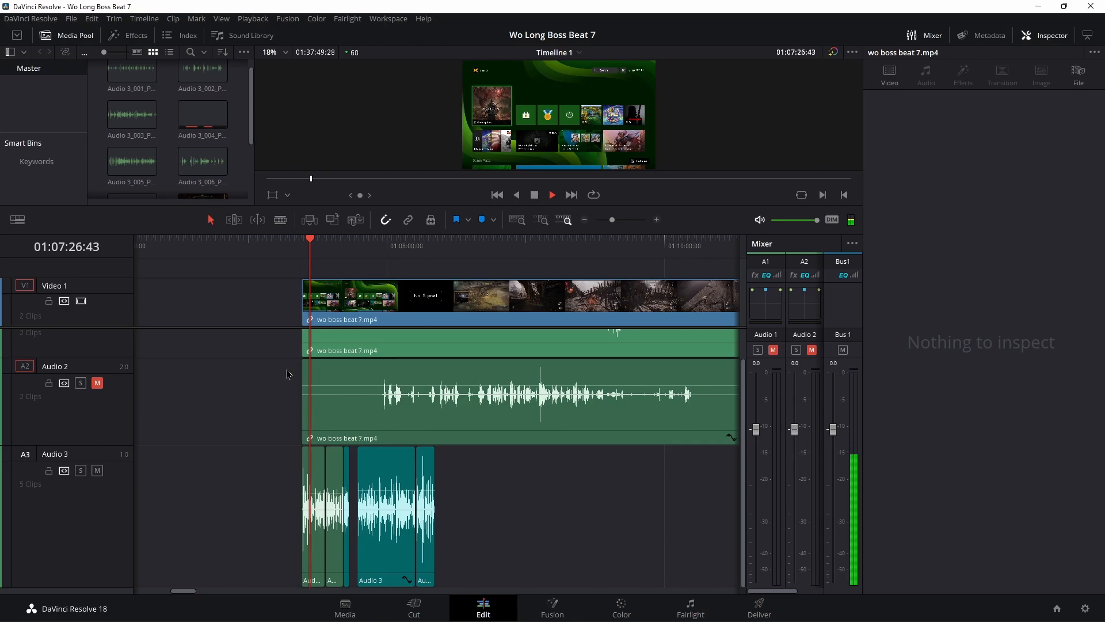
pyautogui.moveTo(612, 220); pyautogui.dragTo(618, 222)
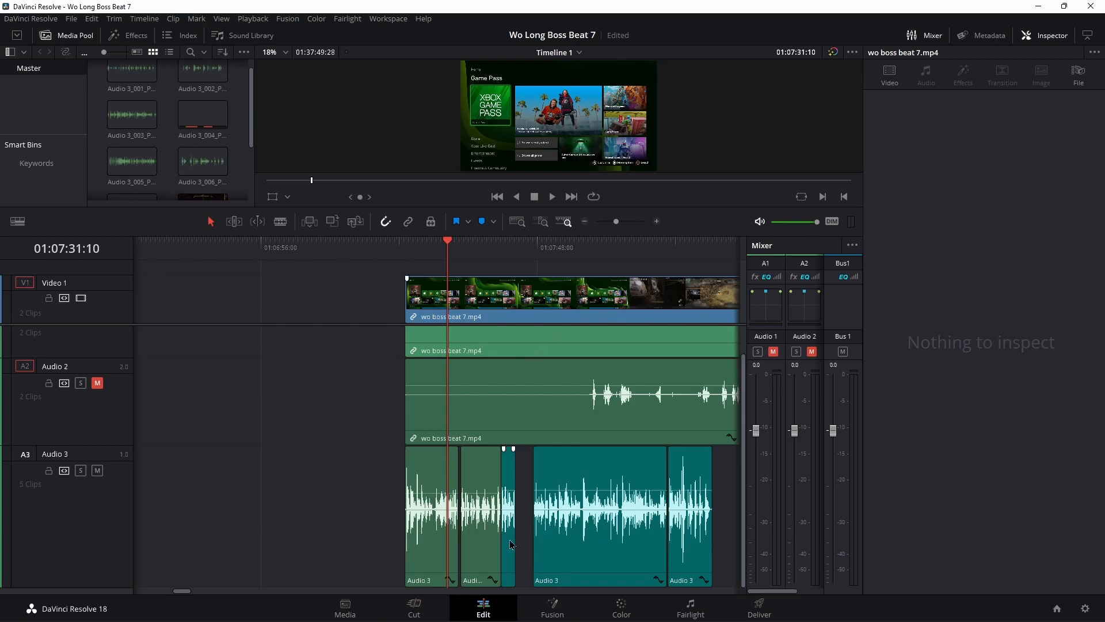
# Step: Examine the VST effects library and the effect categories available for the Audio 3 channel on the Fairlight page
pyautogui.click(690, 608)
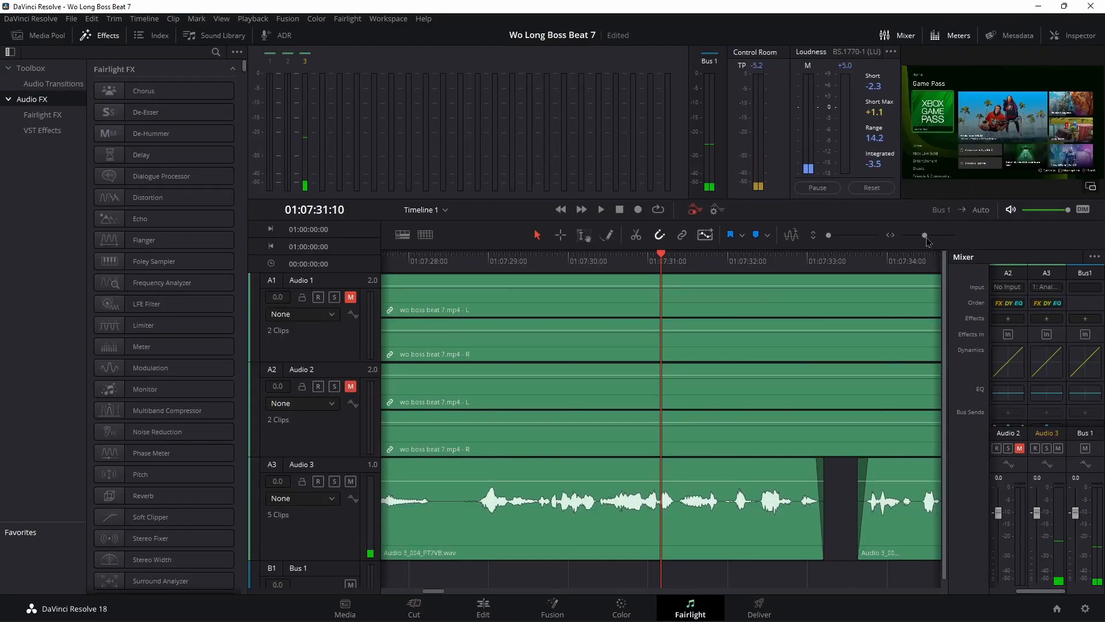
pyautogui.moveTo(927, 239); pyautogui.dragTo(922, 239)
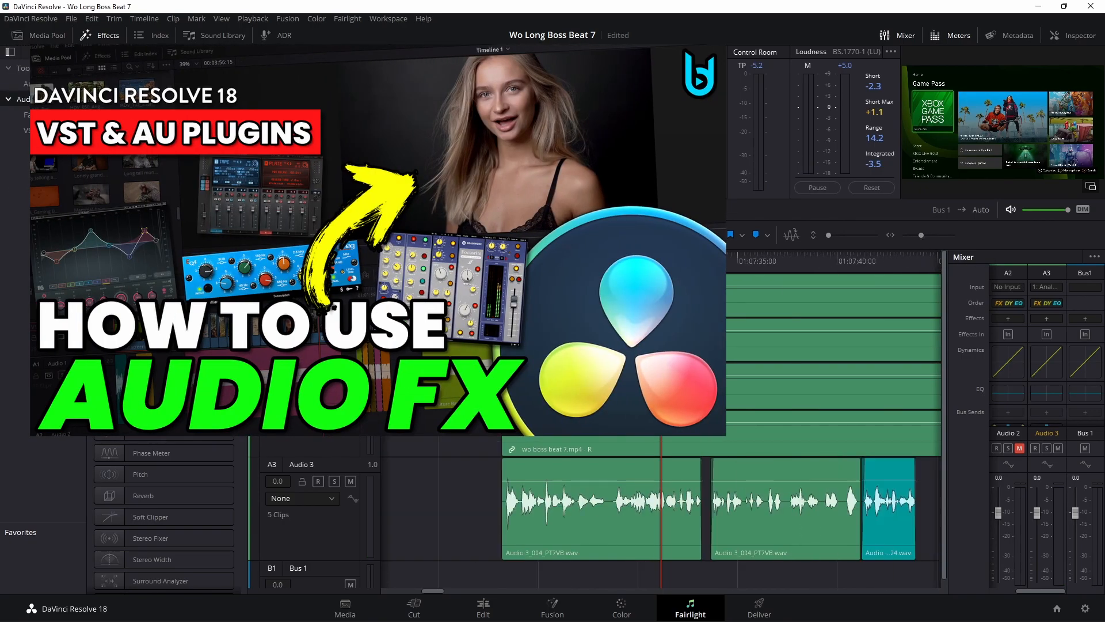
pyautogui.scroll(-8, 164, 346)
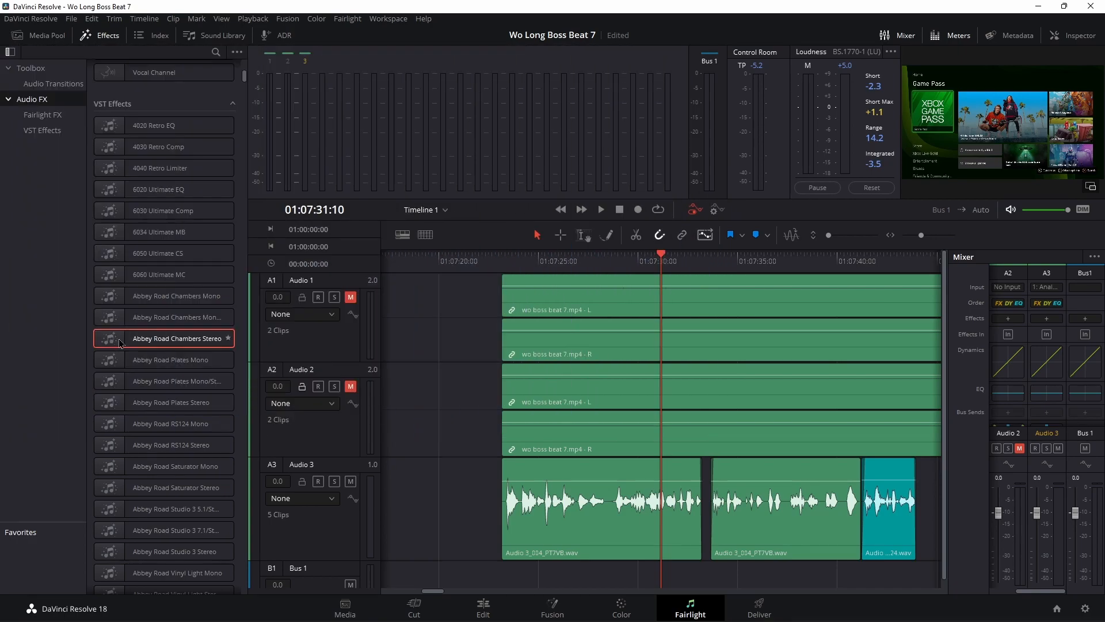
pyautogui.moveTo(167, 338); pyautogui.dragTo(144, 341)
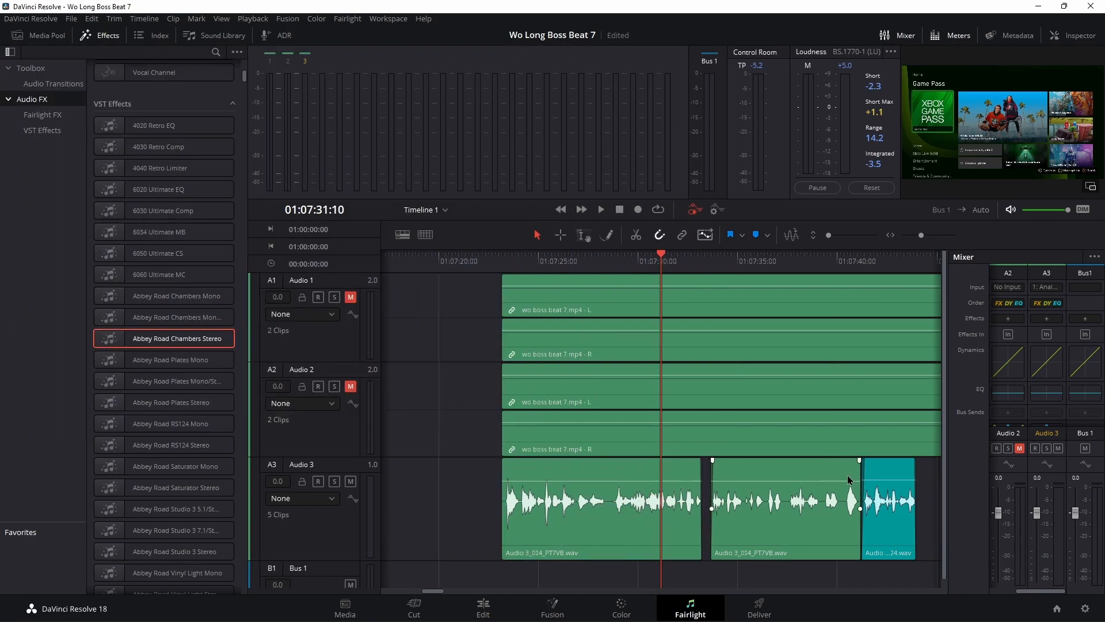
pyautogui.click(1049, 320)
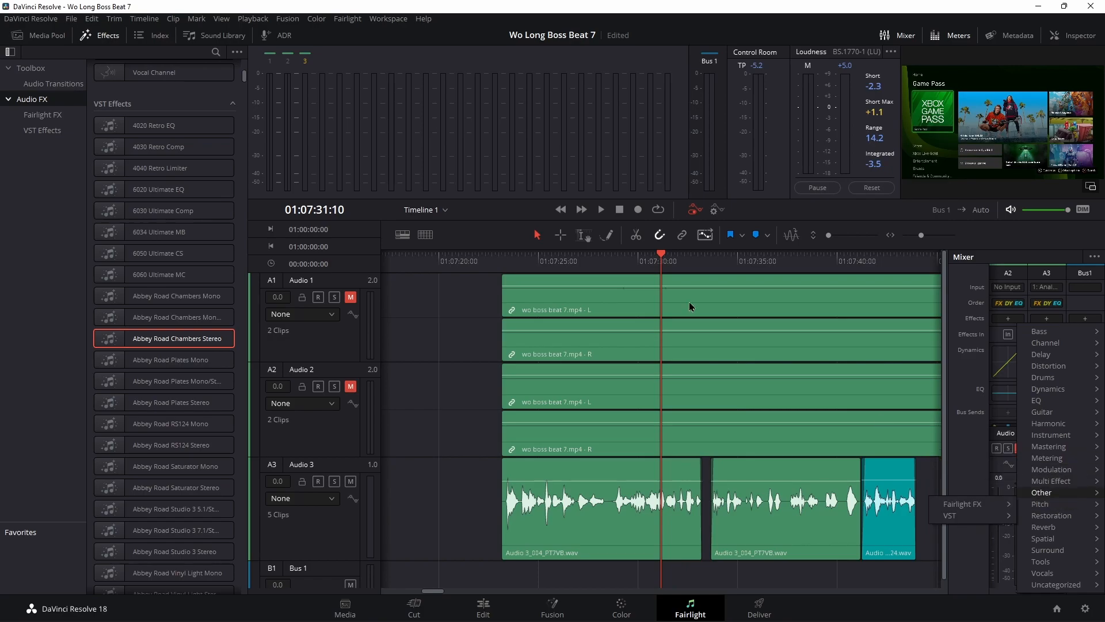
pyautogui.moveTo(586, 269)
pyautogui.mouseDown()
pyautogui.moveTo(568, 270)
pyautogui.moveTo(580, 269)
pyautogui.mouseUp()
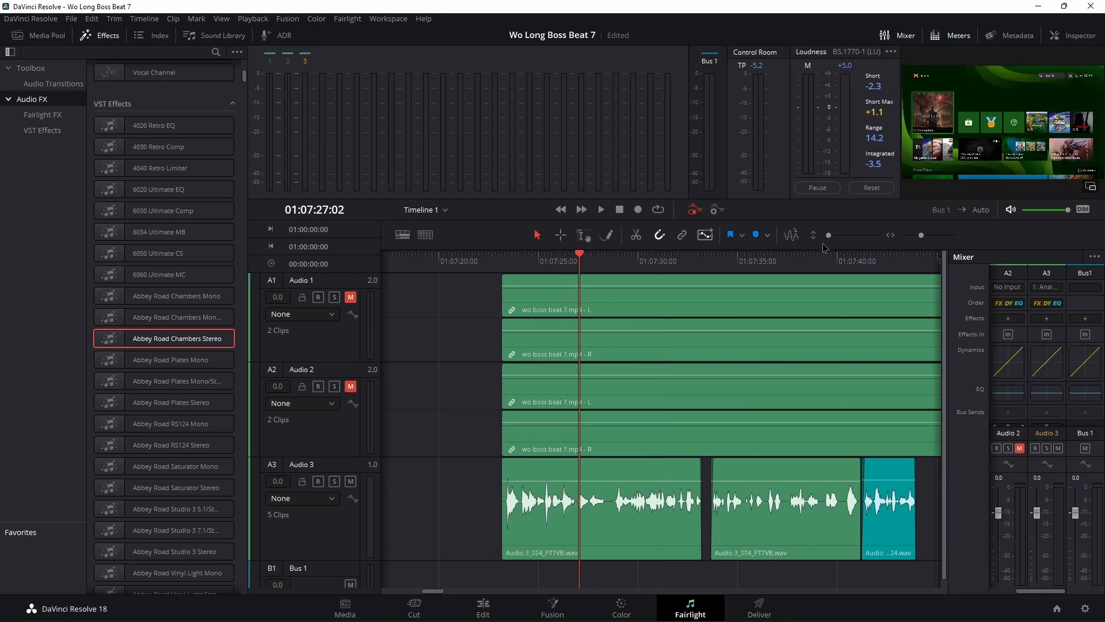
pyautogui.hscroll(4, 806, 473)
pyautogui.hscroll(-3, 829, 478)
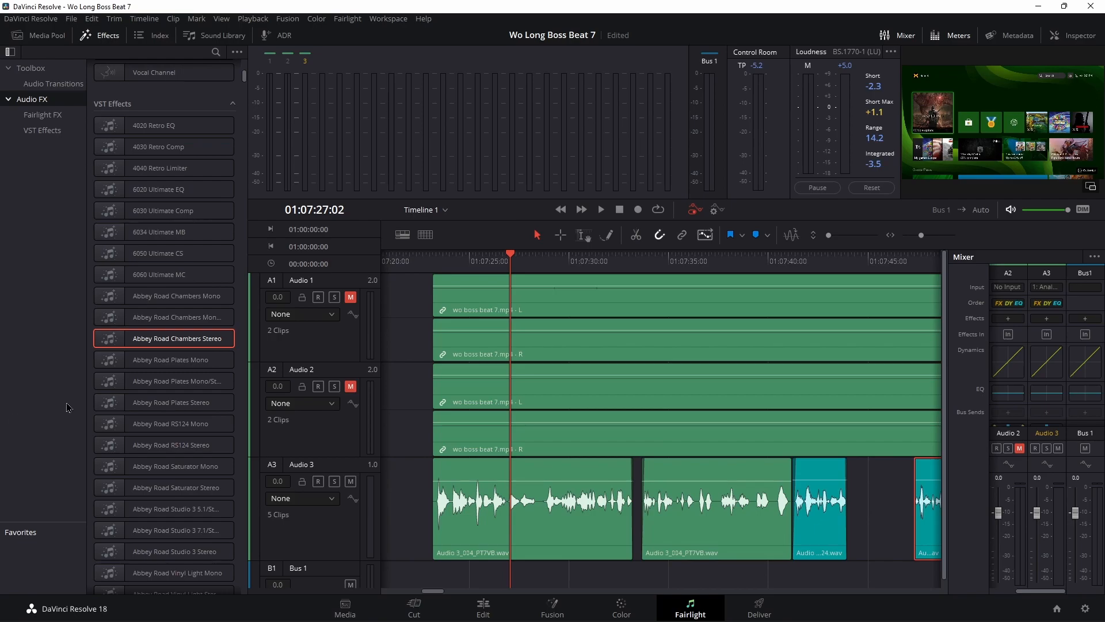
pyautogui.click(57, 137)
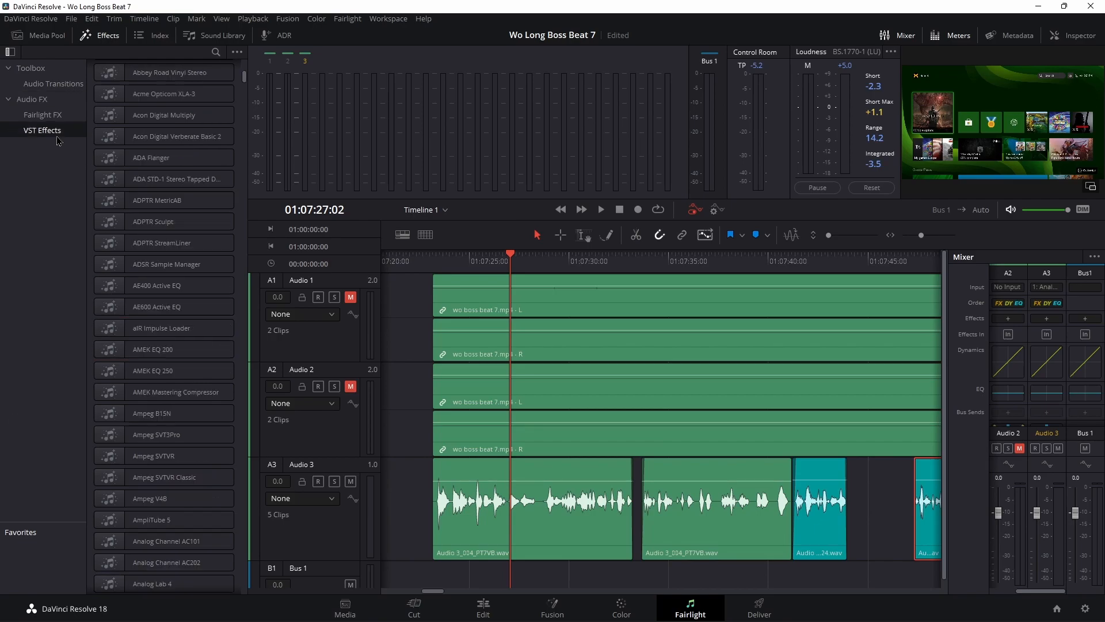
pyautogui.scroll(10, 224, 140)
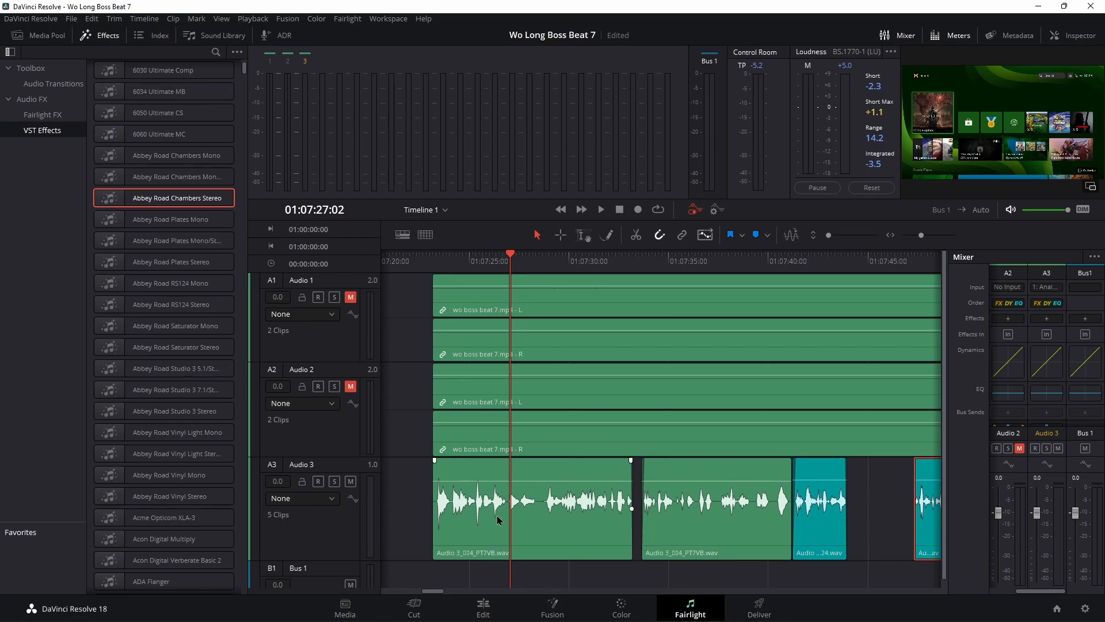
# Step: Return to the Edit page, enlarge the upper panels and show the VST effects in the effects library
pyautogui.click(484, 606)
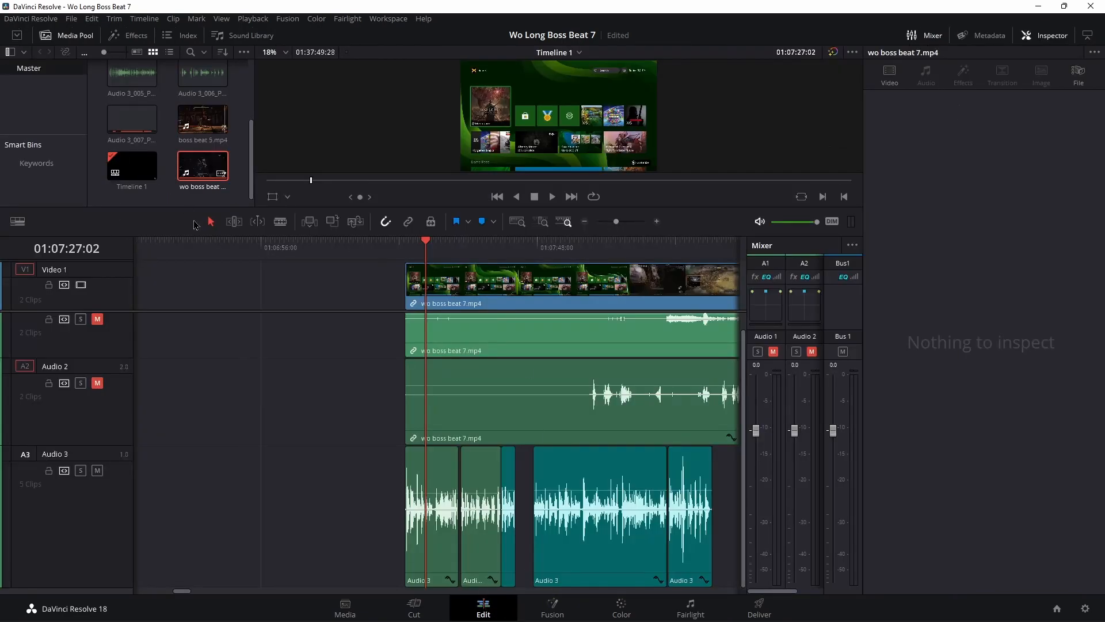
pyautogui.moveTo(243, 228); pyautogui.dragTo(244, 309)
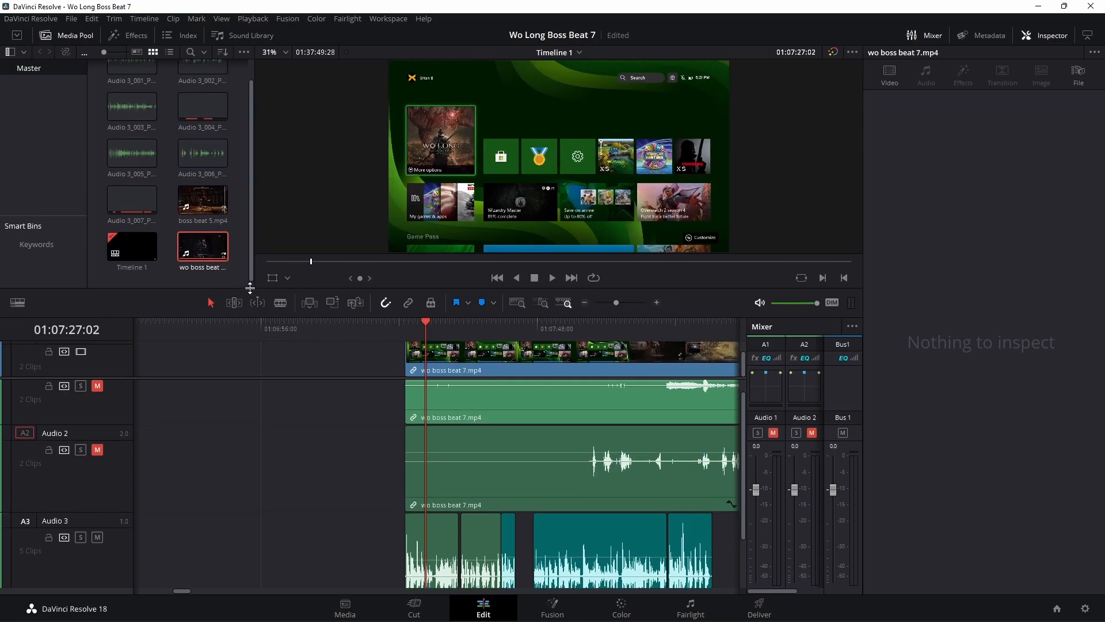
pyautogui.click(128, 35)
pyautogui.scroll(-1, 63, 110)
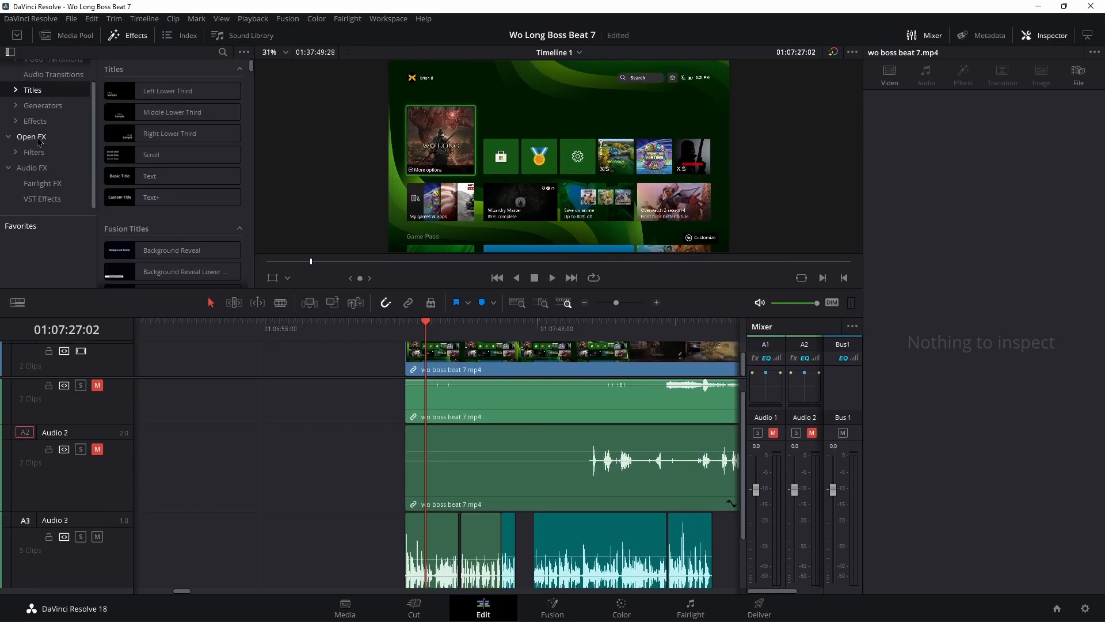
pyautogui.click(40, 201)
pyautogui.click(223, 53)
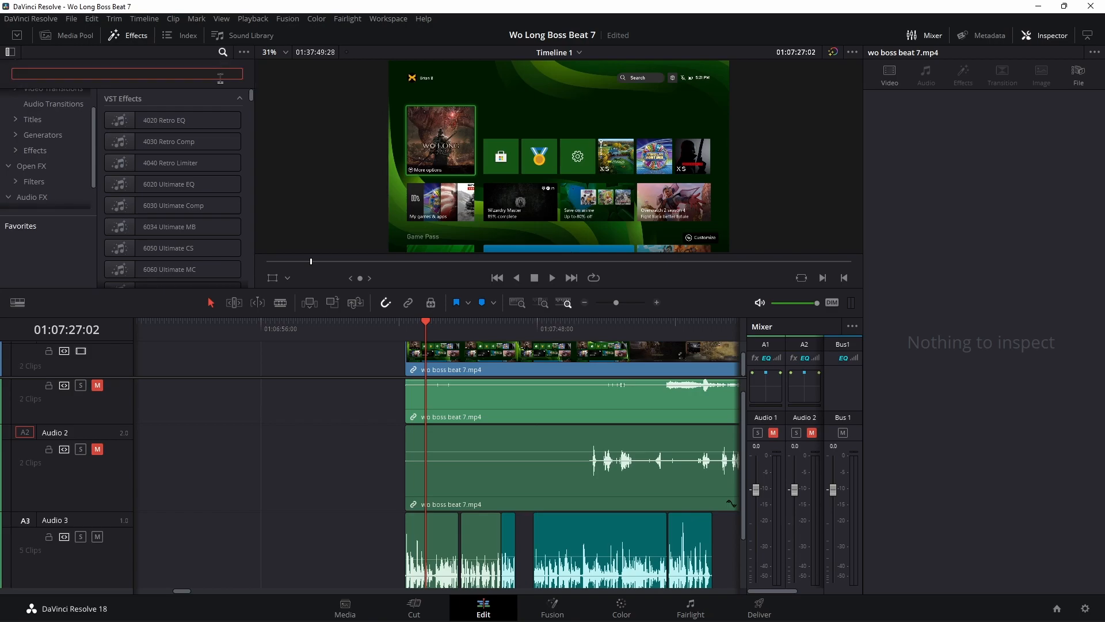
pyautogui.click(222, 52)
# Step: Look through the Fairlight FX effects and bring the Audio 3 channel into view in the mixer
pyautogui.click(44, 186)
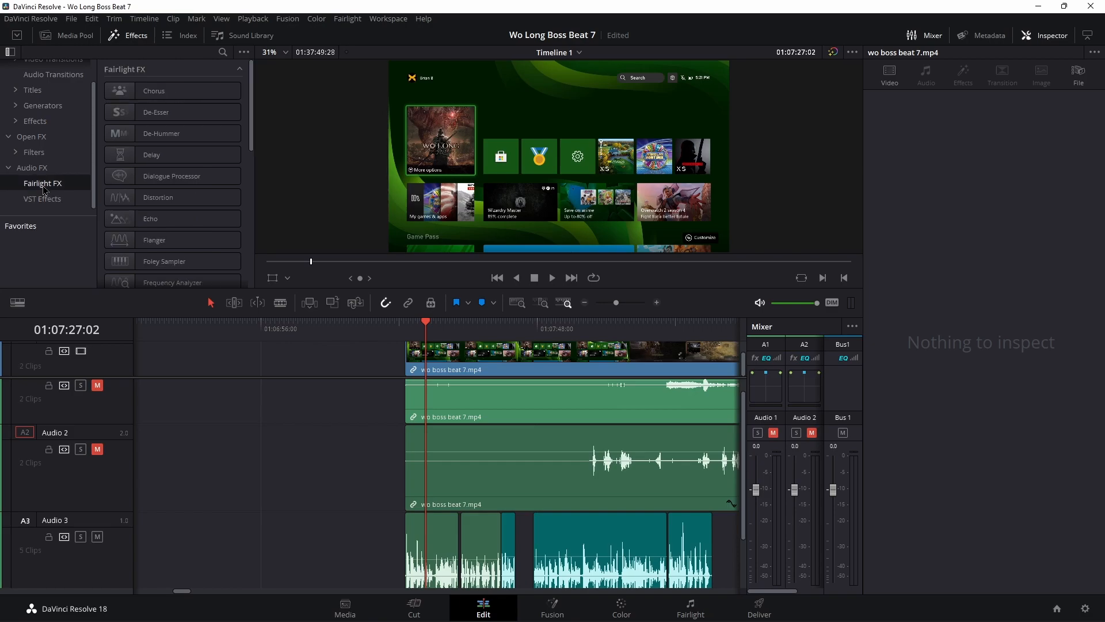
pyautogui.moveTo(253, 89); pyautogui.dragTo(252, 196)
pyautogui.scroll(5, 233, 249)
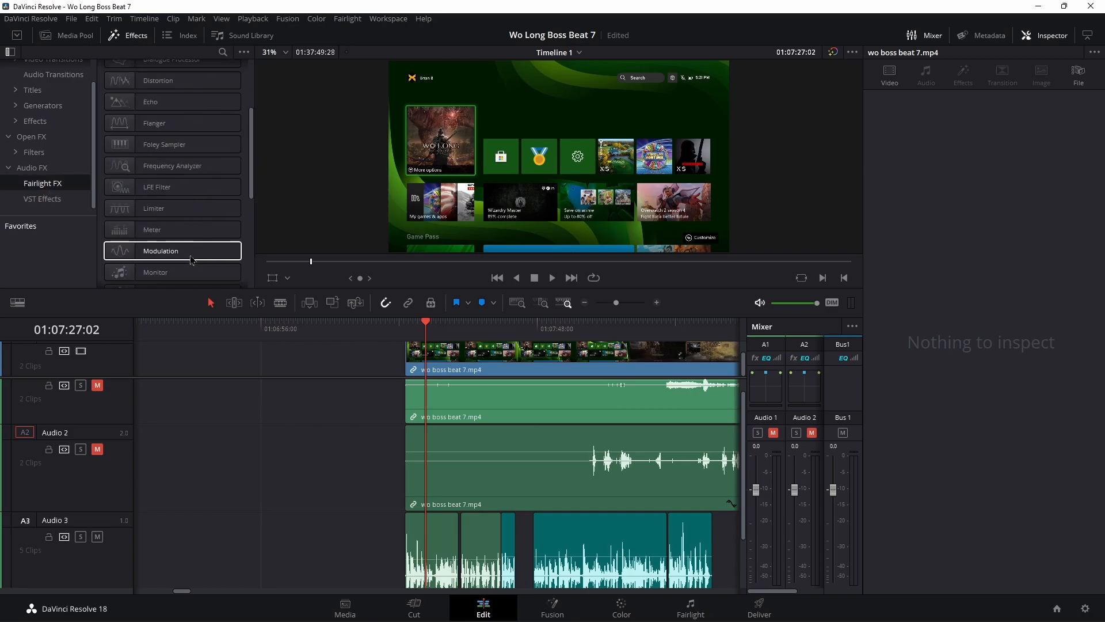
pyautogui.scroll(-1, 208, 150)
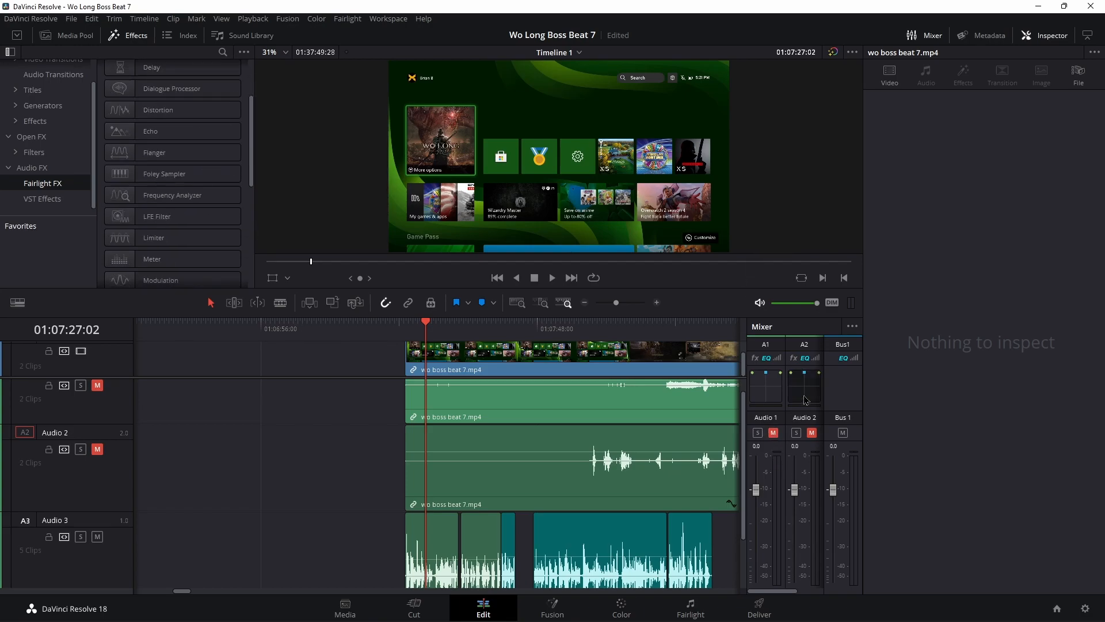
pyautogui.moveTo(774, 591); pyautogui.dragTo(803, 595)
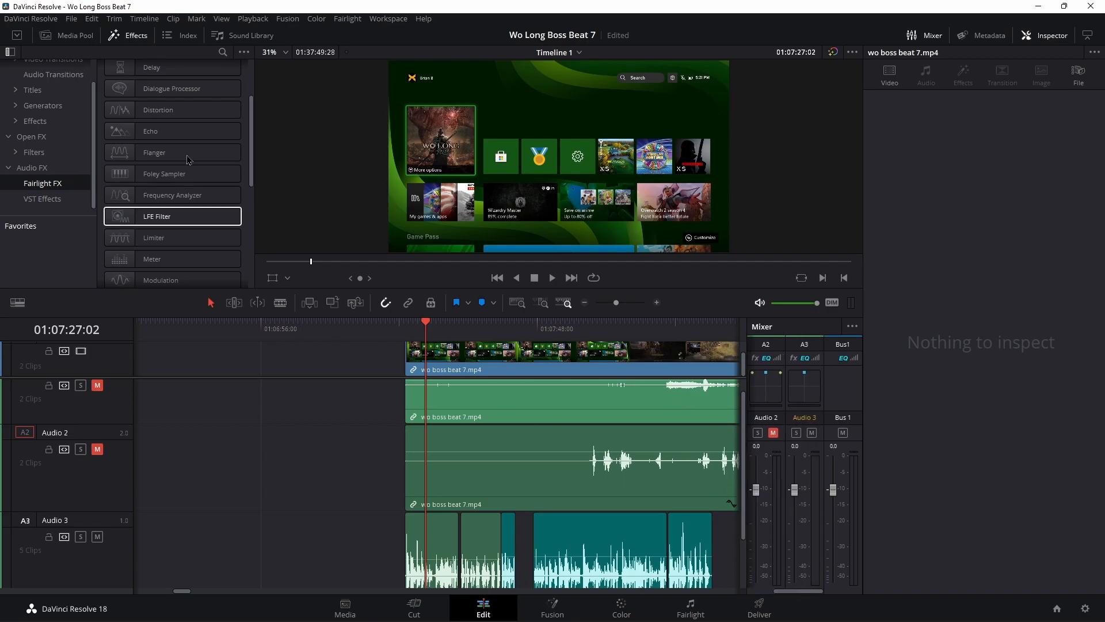
pyautogui.scroll(3, 172, 225)
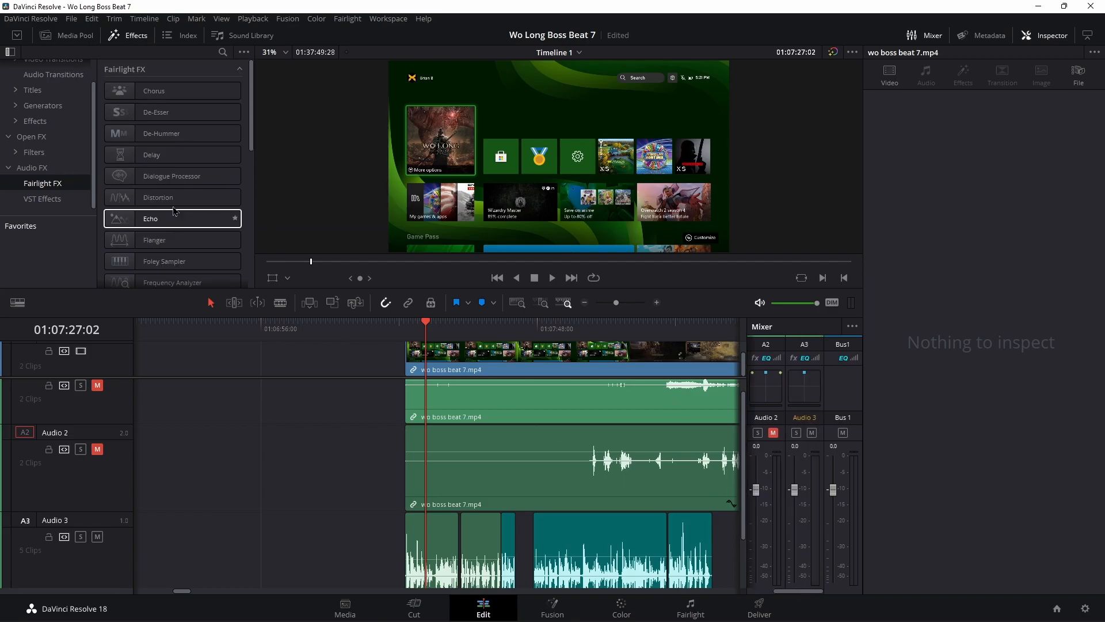
pyautogui.scroll(-2, 186, 217)
# Step: Search the VST effects for "nec" and apply Nectar 3 to the first Audio 3 clip
pyautogui.click(480, 550)
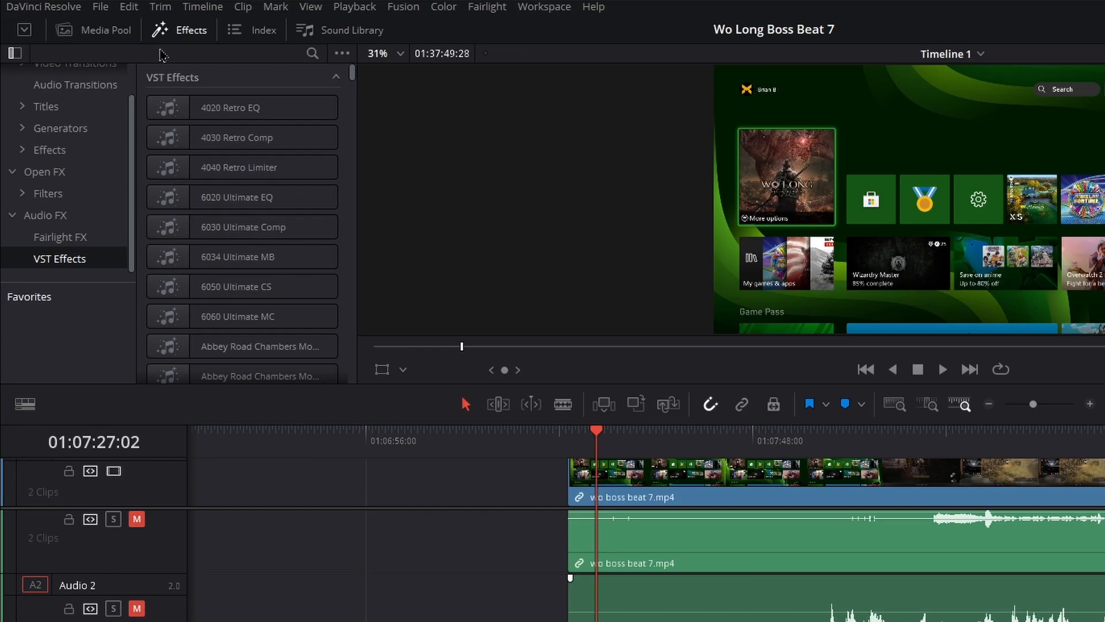
pyautogui.click(313, 53)
pyautogui.write('ne')
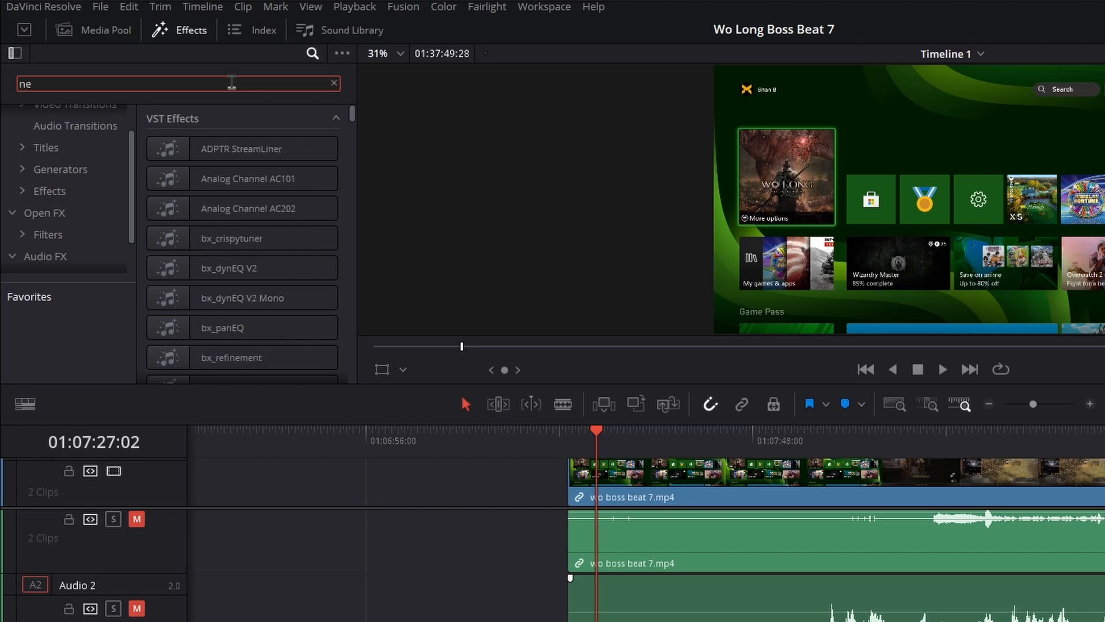
pyautogui.write('c')
pyautogui.click(173, 214)
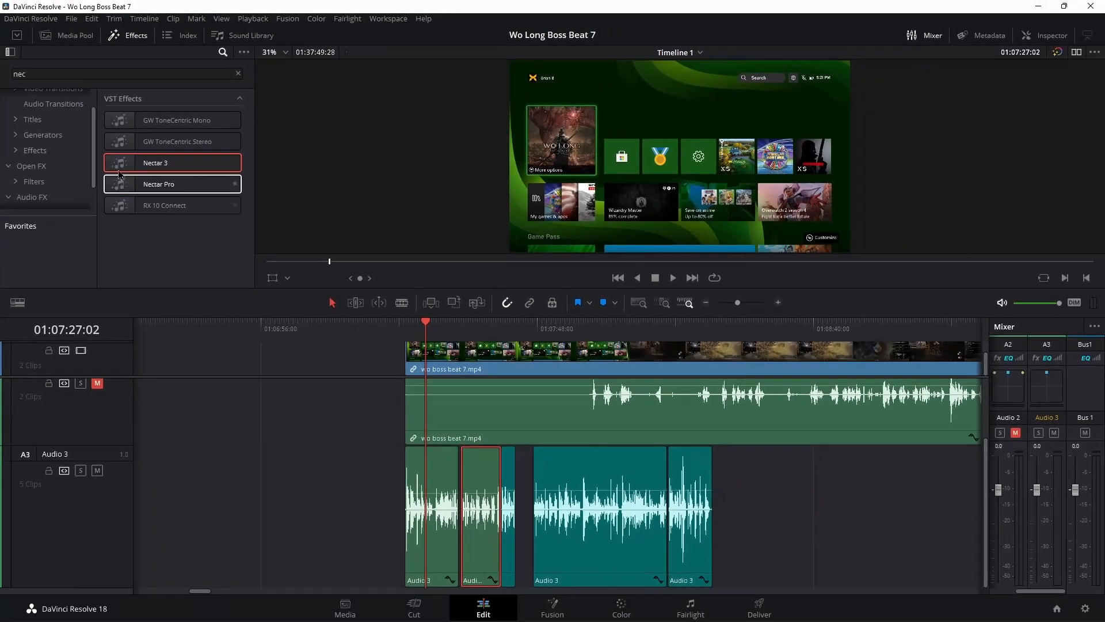
pyautogui.moveTo(119, 167); pyautogui.dragTo(381, 529)
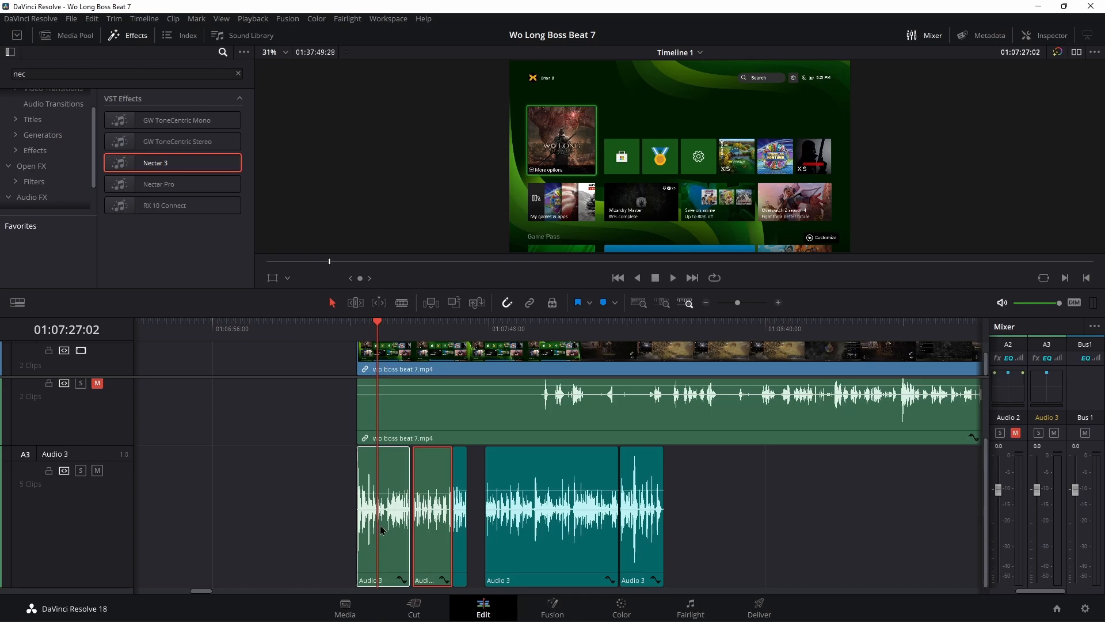
pyautogui.moveTo(381, 530); pyautogui.dragTo(381, 529)
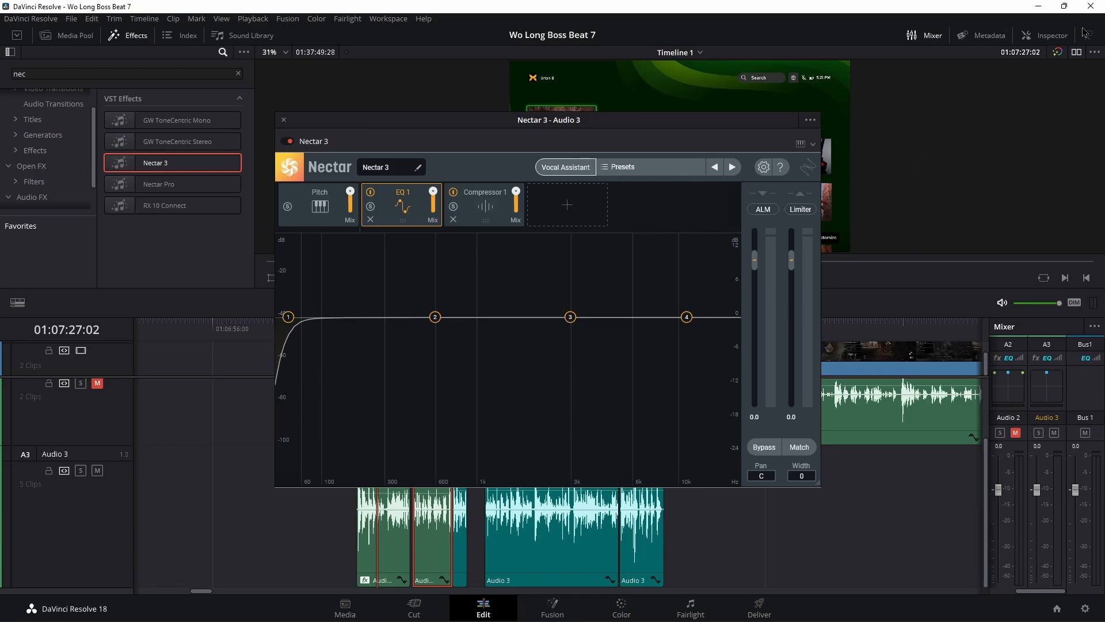
# Step: Show the clip's Inspector, move the Nectar 3 window aside and load the preset SM7B benoni NEW
pyautogui.click(1048, 36)
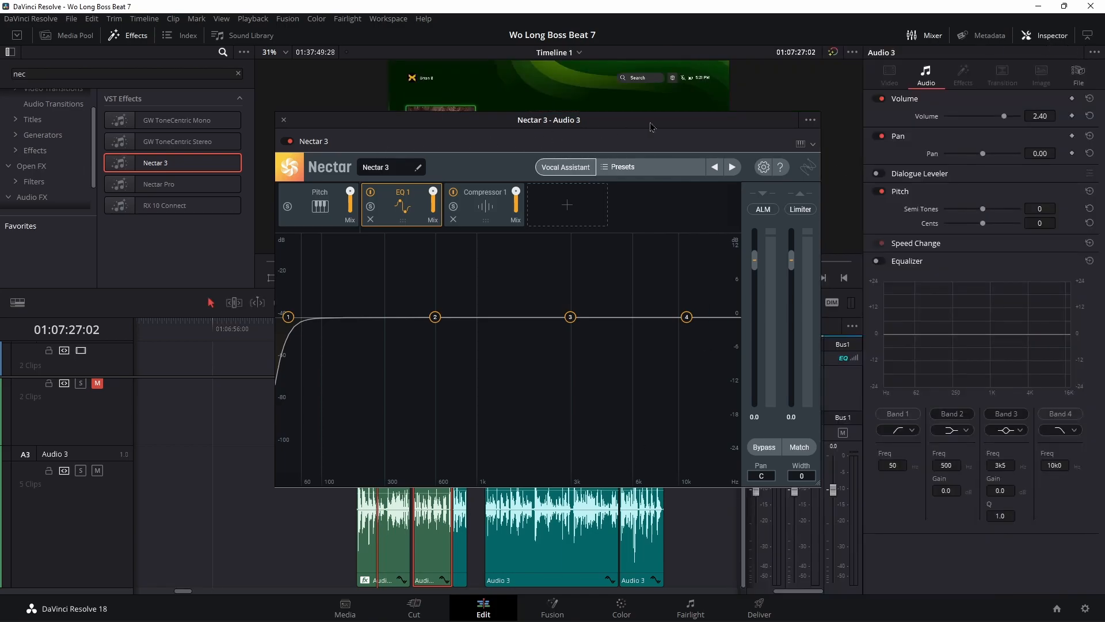
pyautogui.moveTo(651, 126); pyautogui.dragTo(821, 87)
pyautogui.click(778, 130)
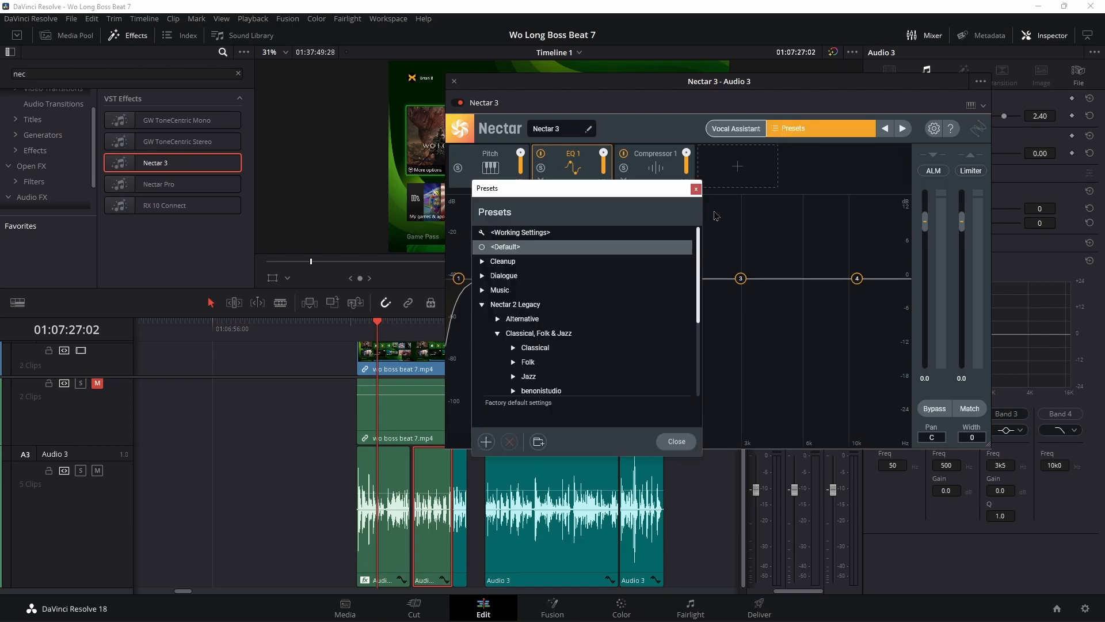
pyautogui.click(483, 291)
pyautogui.scroll(-10, 543, 333)
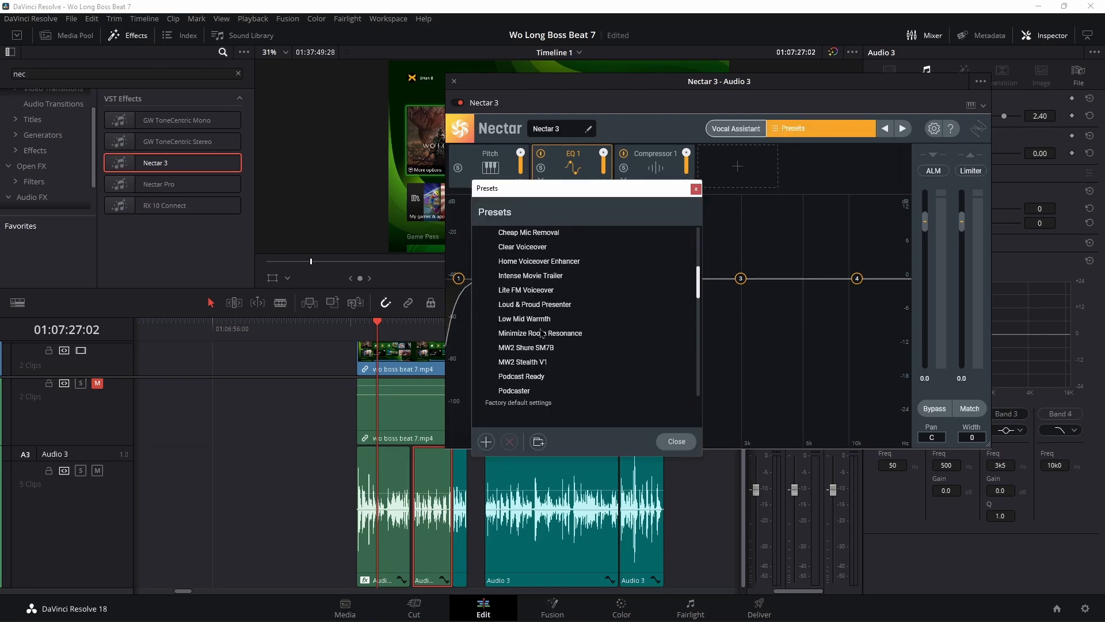
pyautogui.scroll(-5, 544, 334)
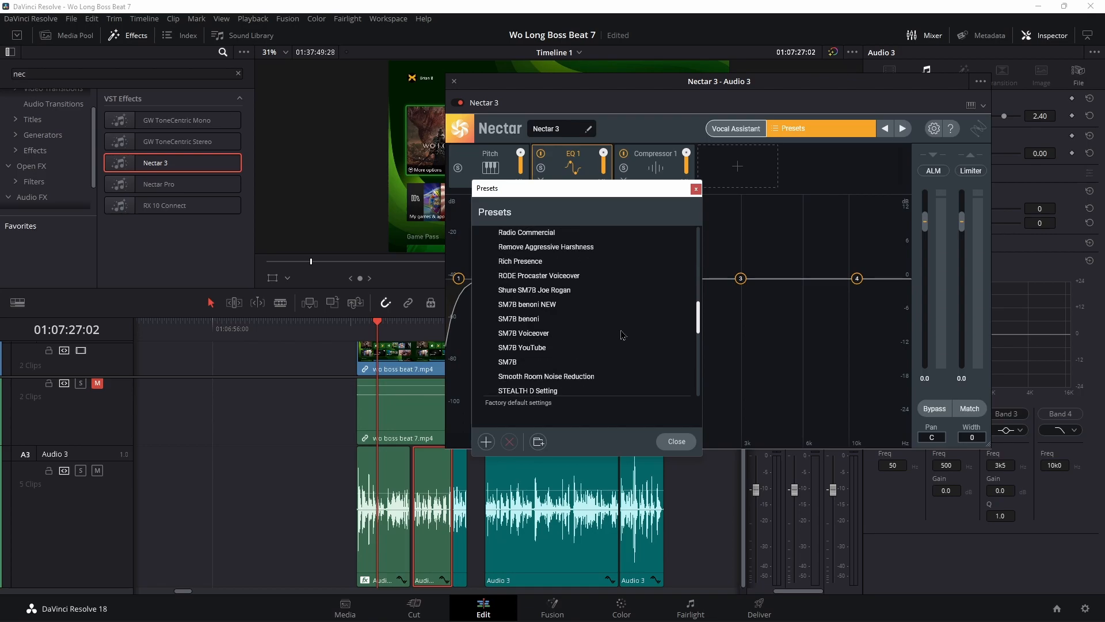
pyautogui.click(487, 305)
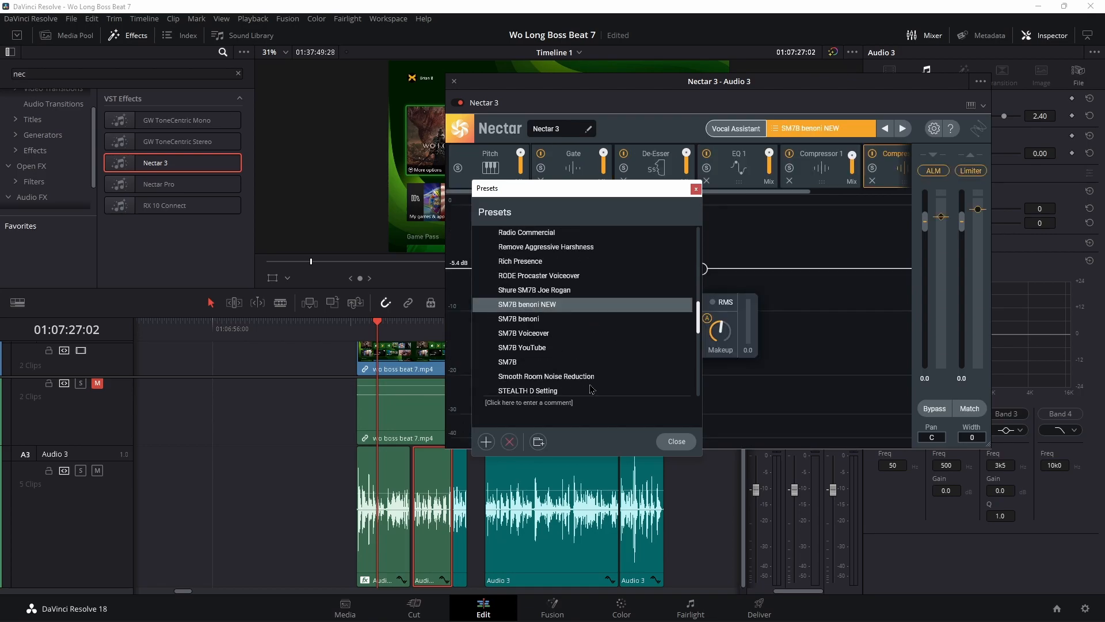
pyautogui.click(677, 442)
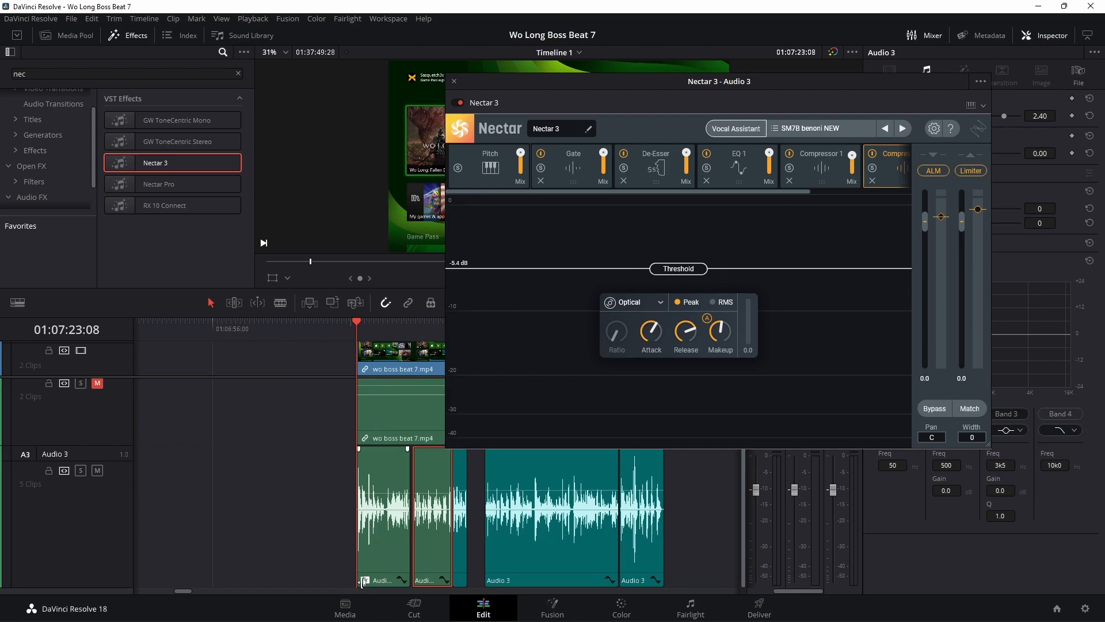
# Step: Play the first clip through Nectar 3 from 01:07:23:08 and examine the De-Esser, Gate and EQ 1 settings
pyautogui.press('space')
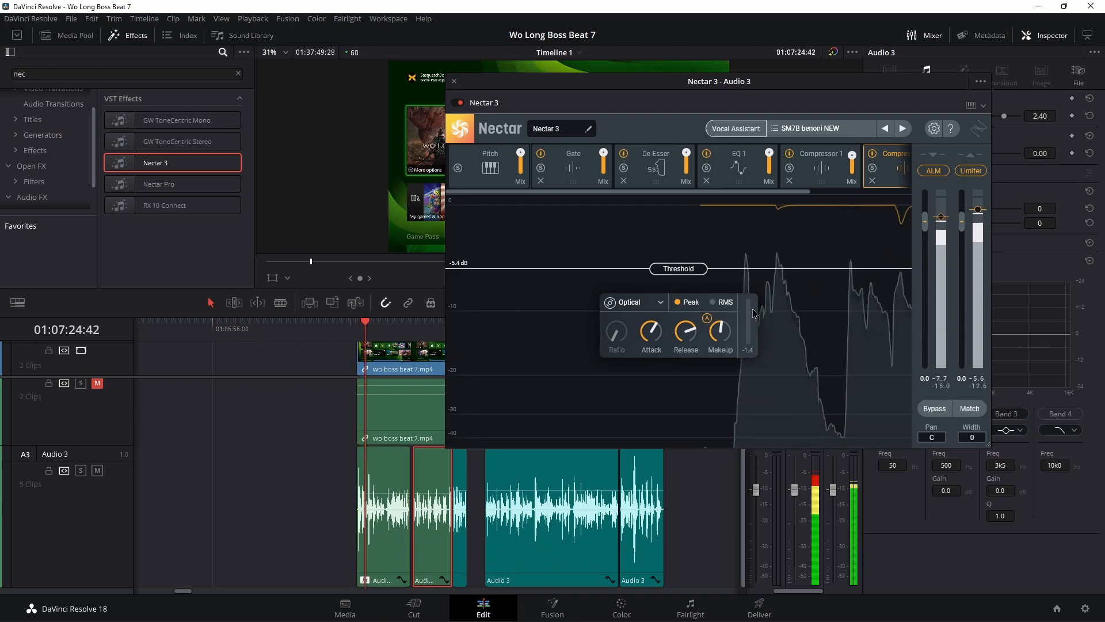
pyautogui.press('space')
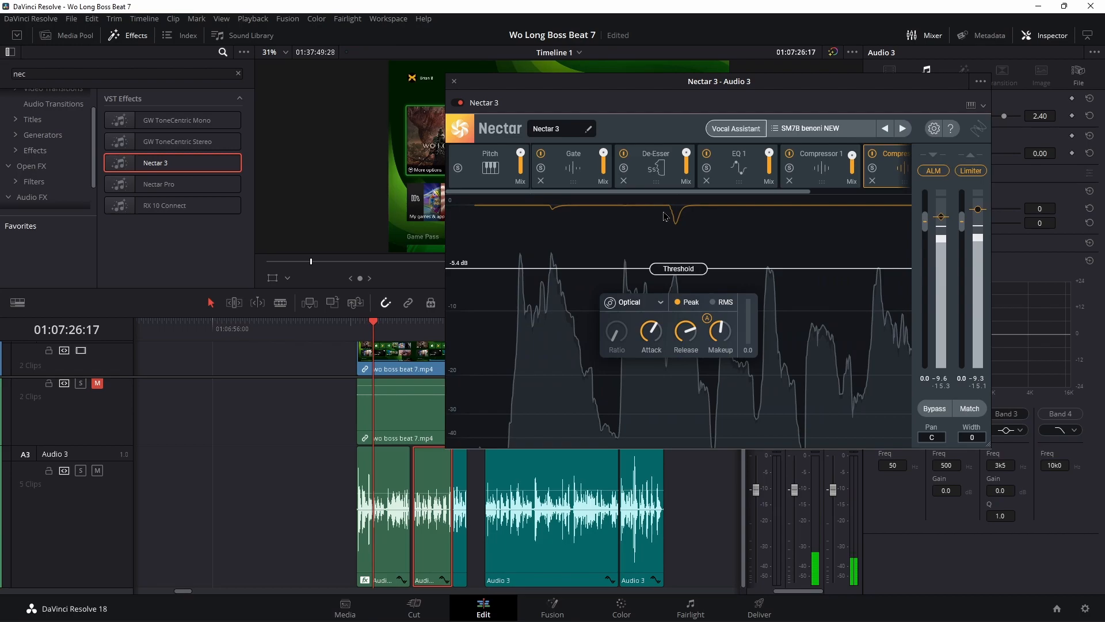
pyautogui.click(660, 163)
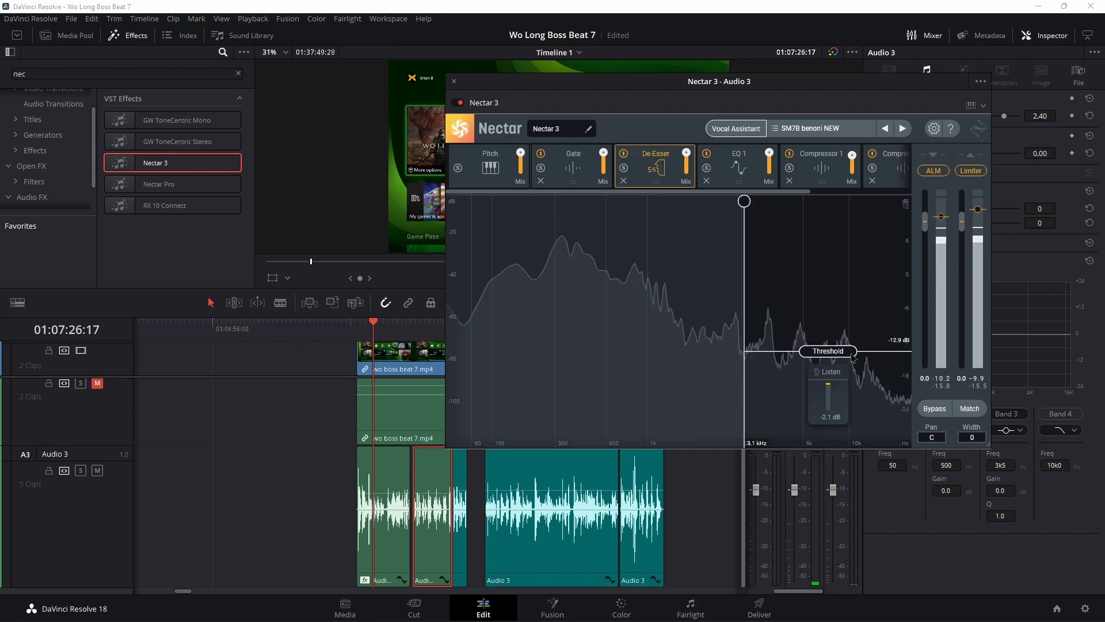
pyautogui.click(547, 180)
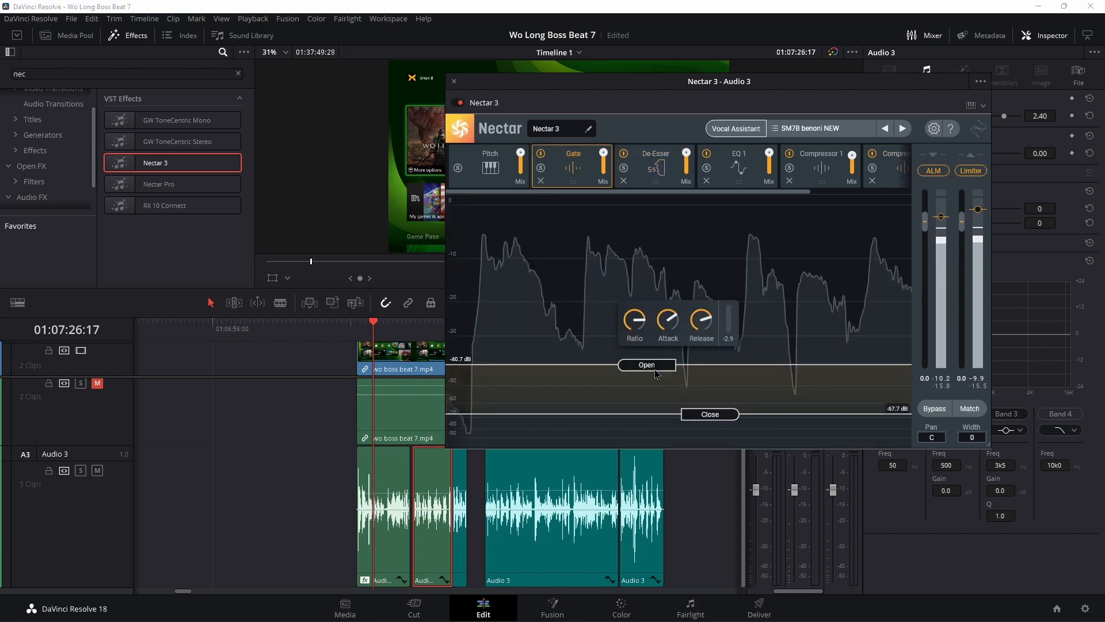
pyautogui.click(720, 172)
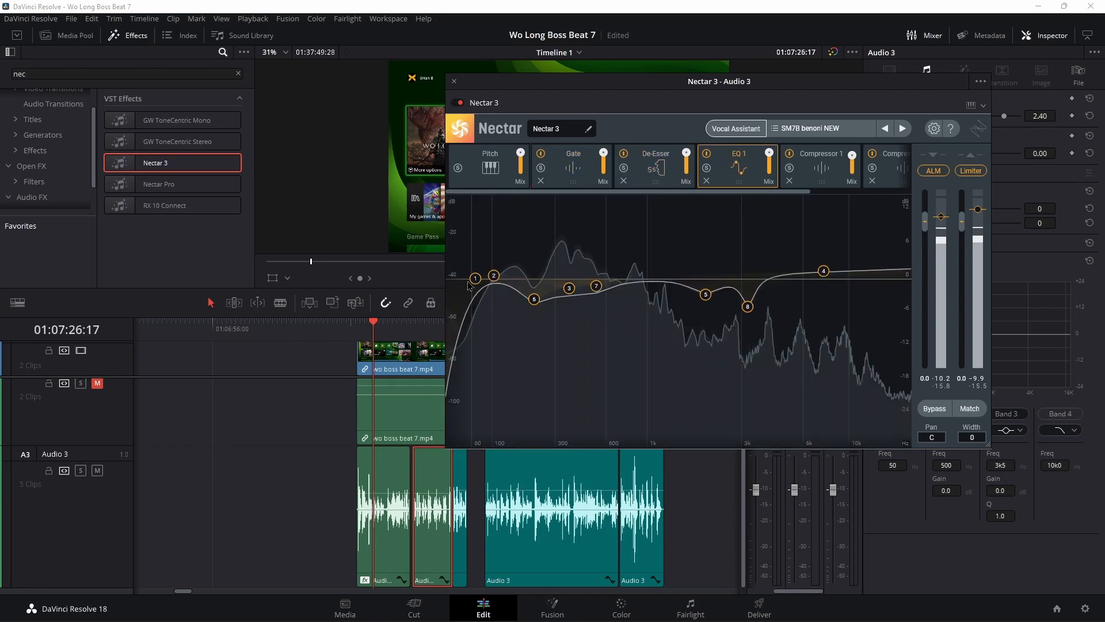
pyautogui.click(535, 299)
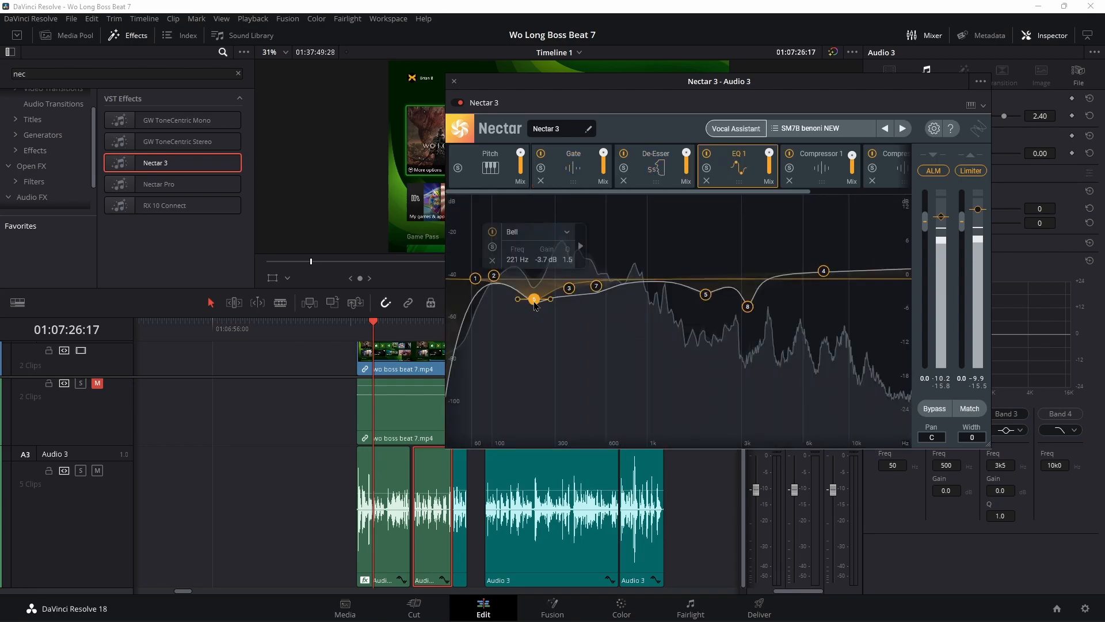
# Step: Set the Compressor 1 threshold in Nectar 3 to -12.2 dB while playing back the first Audio 3 clip
pyautogui.click(476, 279)
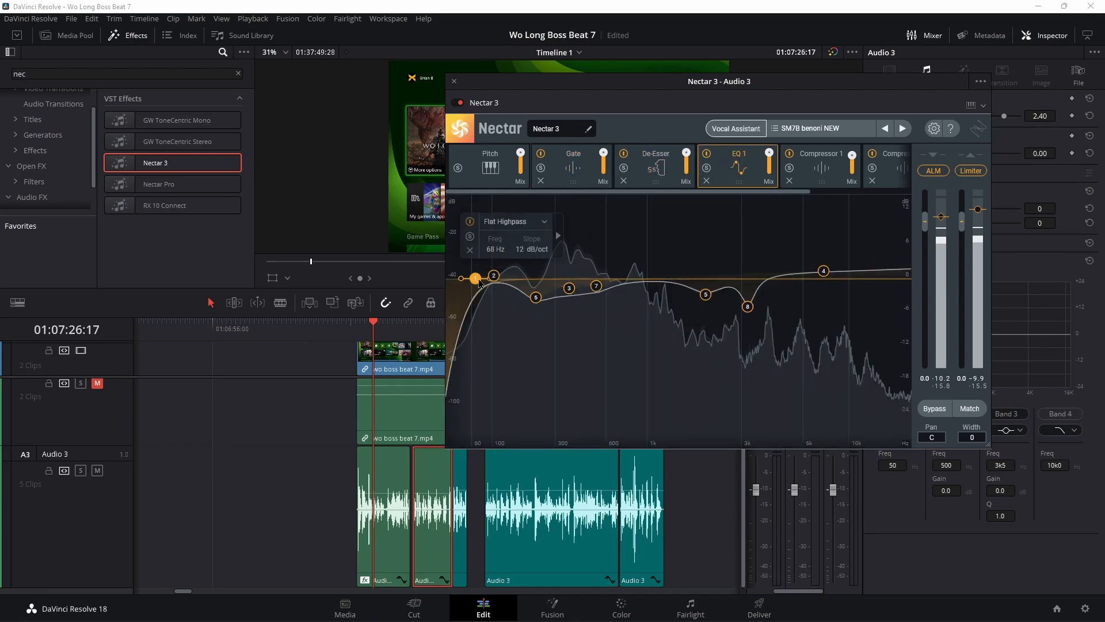
pyautogui.click(818, 176)
pyautogui.click(363, 326)
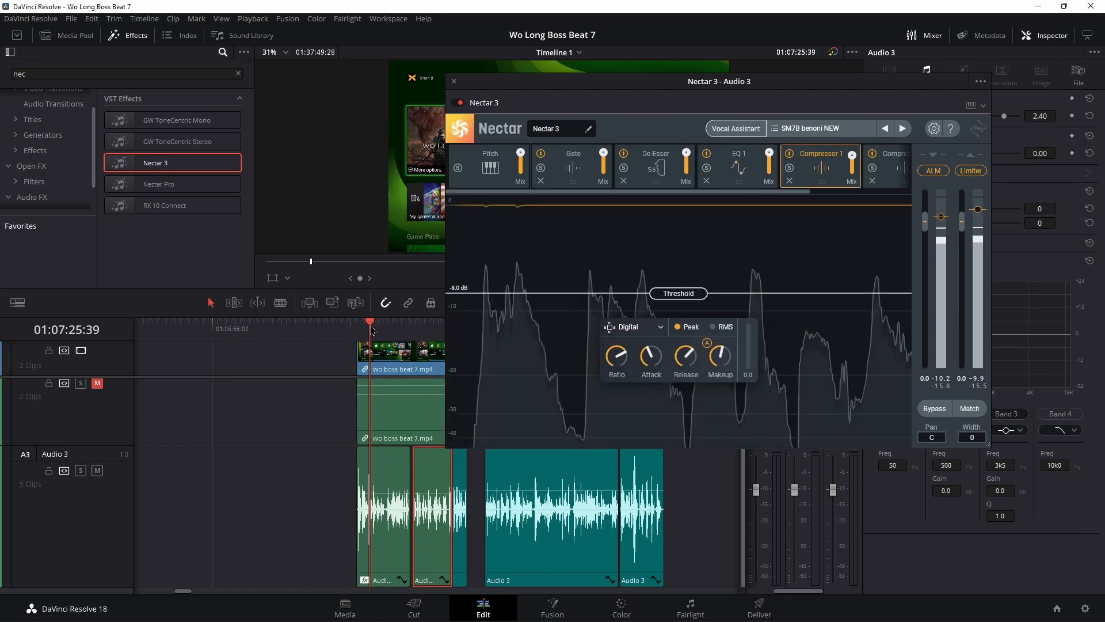
pyautogui.press('space')
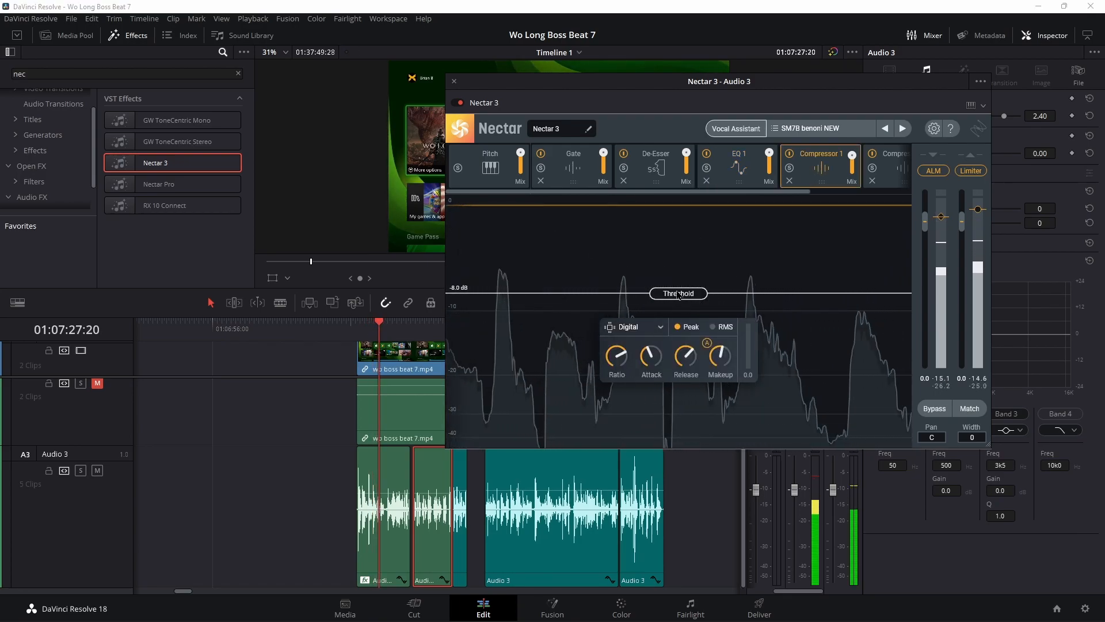
pyautogui.moveTo(678, 293); pyautogui.dragTo(679, 309)
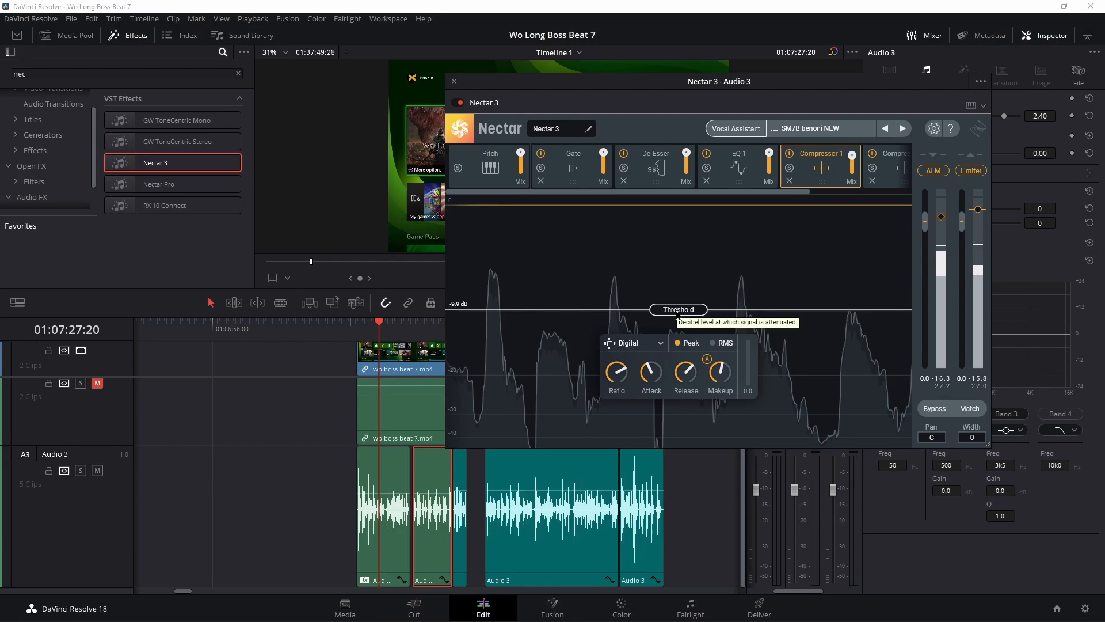
pyautogui.moveTo(377, 328); pyautogui.dragTo(357, 327)
pyautogui.press('space')
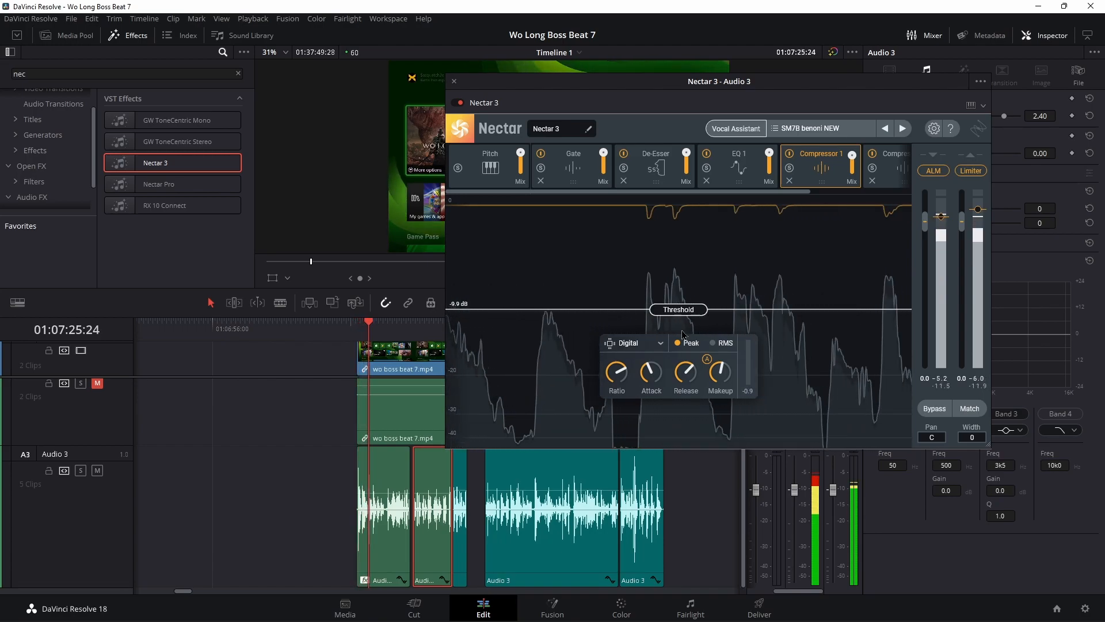
pyautogui.moveTo(685, 310); pyautogui.dragTo(708, 328)
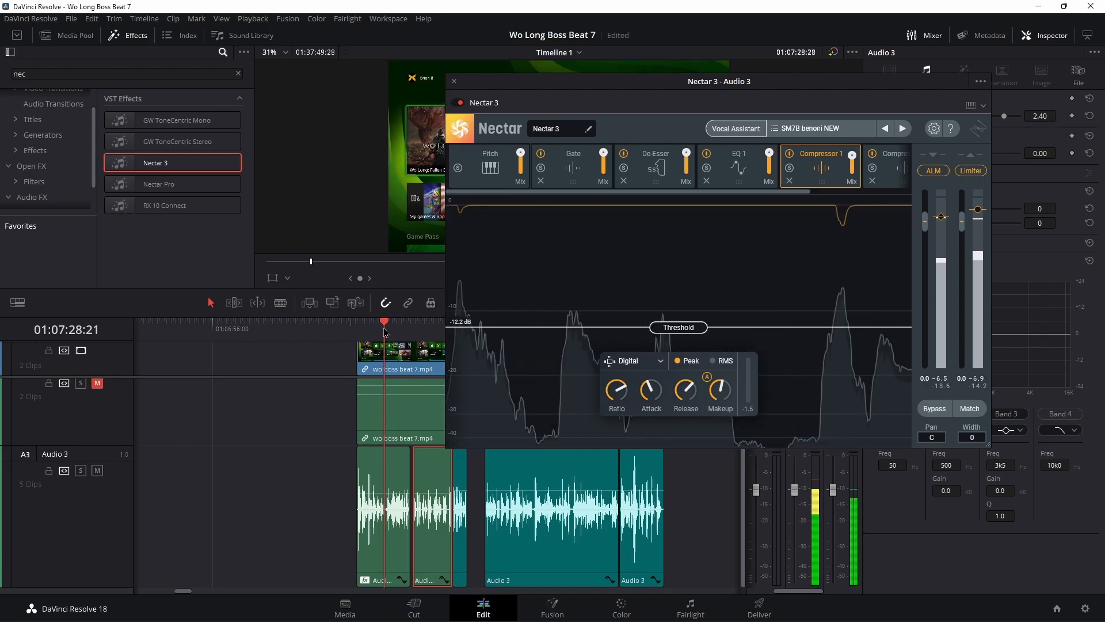
pyautogui.moveTo(385, 332); pyautogui.dragTo(375, 337)
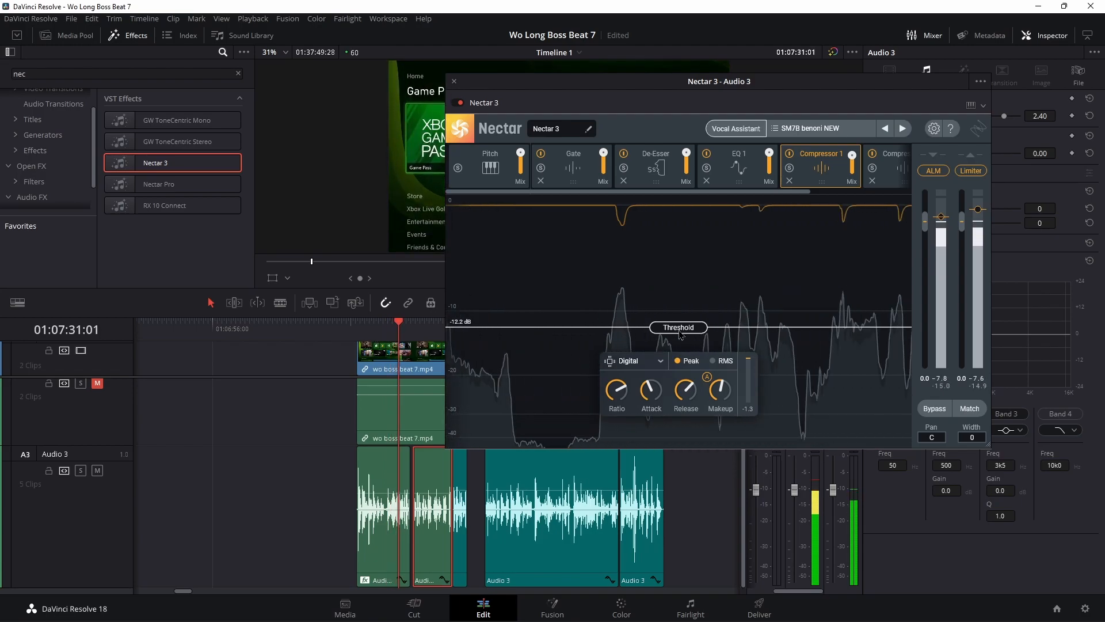
# Step: Set the Compressor 2 threshold to -6.9 dB and play the first clip again
pyautogui.click(888, 164)
pyautogui.moveTo(688, 270); pyautogui.dragTo(688, 294)
pyautogui.moveTo(380, 326); pyautogui.dragTo(356, 327)
pyautogui.press('space')
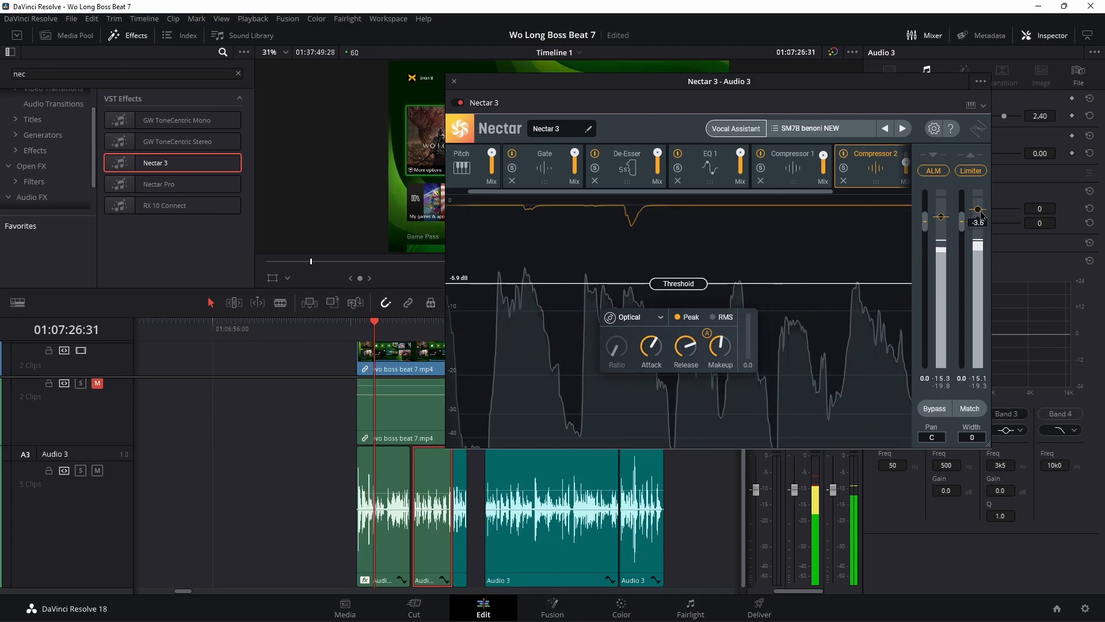
# Step: Move the Nectar 3 window to uncover the mixer, set the limiter to -6.5 dB and play the voice-over while watching the Audio 3 meter
pyautogui.moveTo(852, 81); pyautogui.dragTo(598, 85)
pyautogui.moveTo(724, 221); pyautogui.dragTo(730, 228)
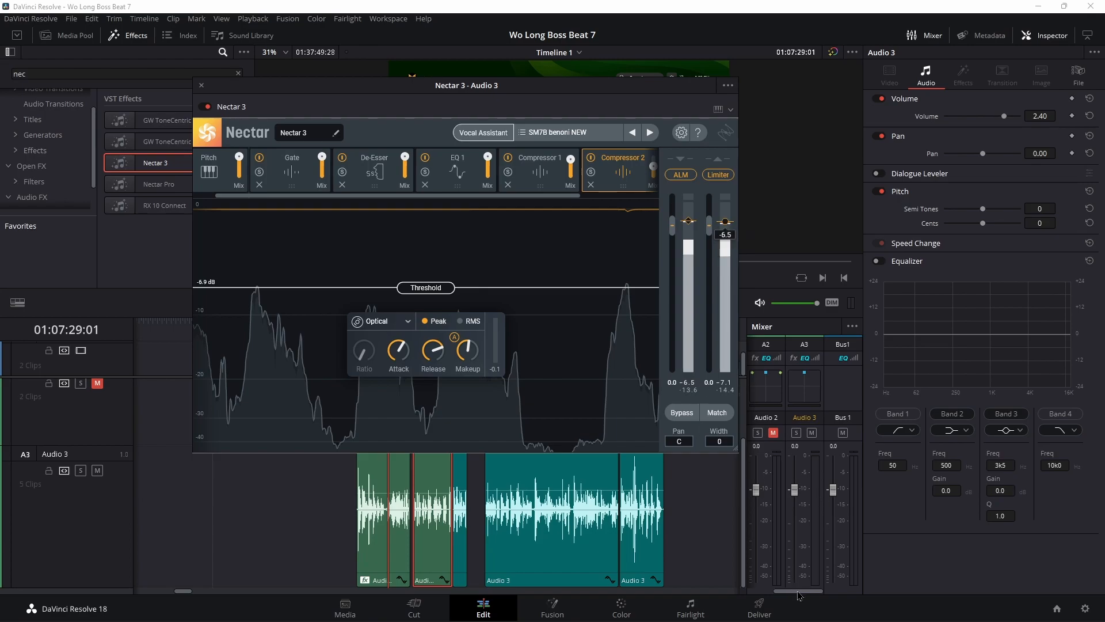
pyautogui.press('space')
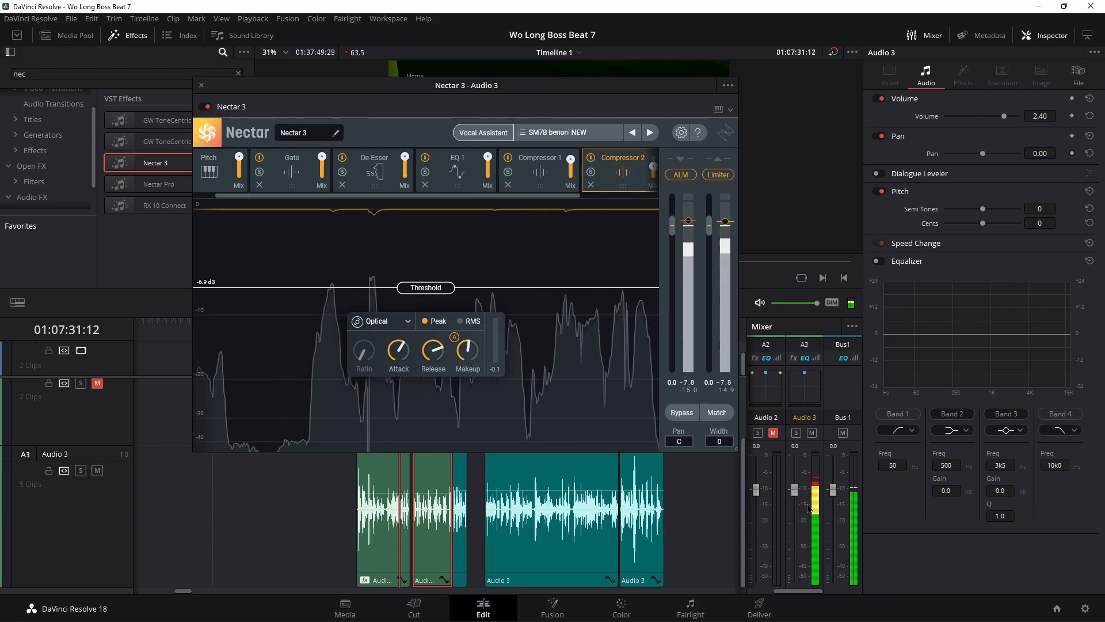
pyautogui.press('space')
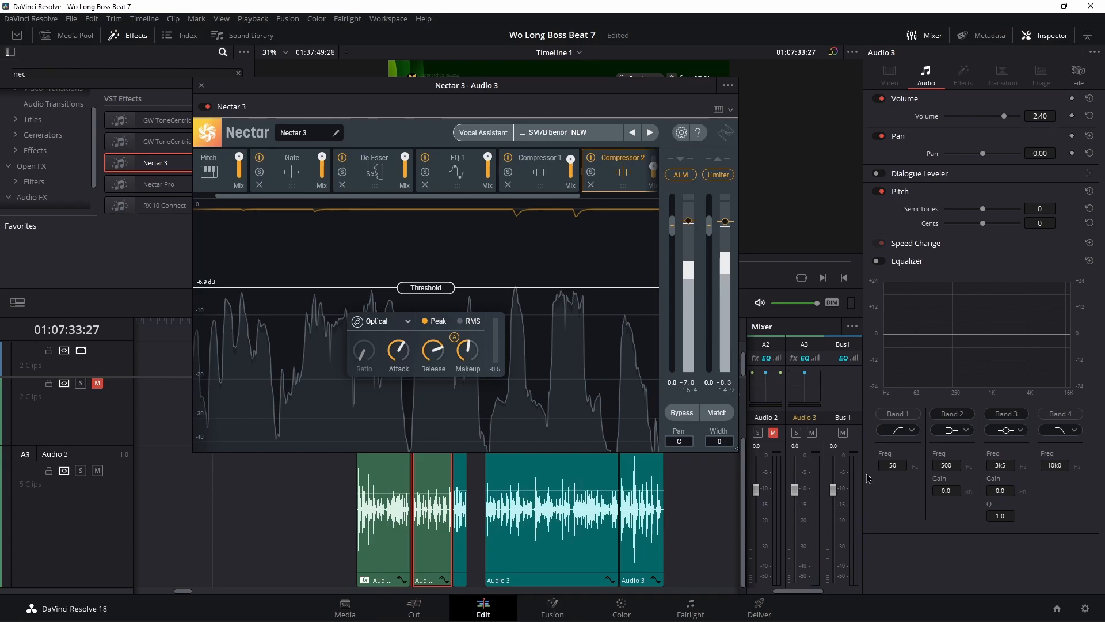
# Step: Play the first clip from 01:07:23:08 with Nectar 3 enabled and disabled to compare the sound, leaving the effect enabled
pyautogui.moveTo(436, 92); pyautogui.dragTo(661, 79)
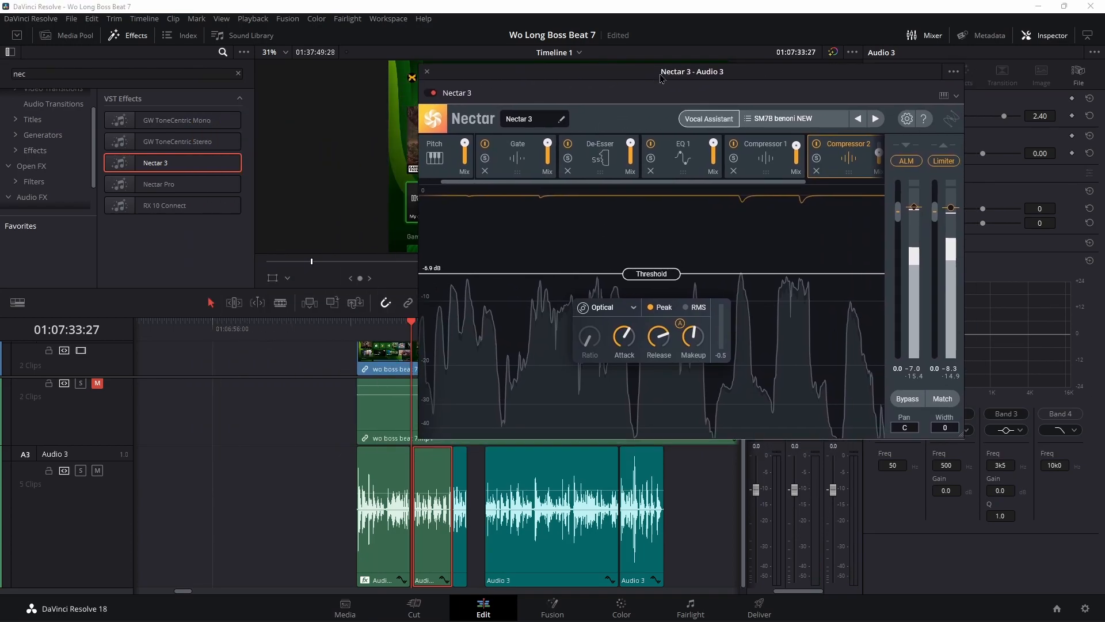
pyautogui.click(357, 328)
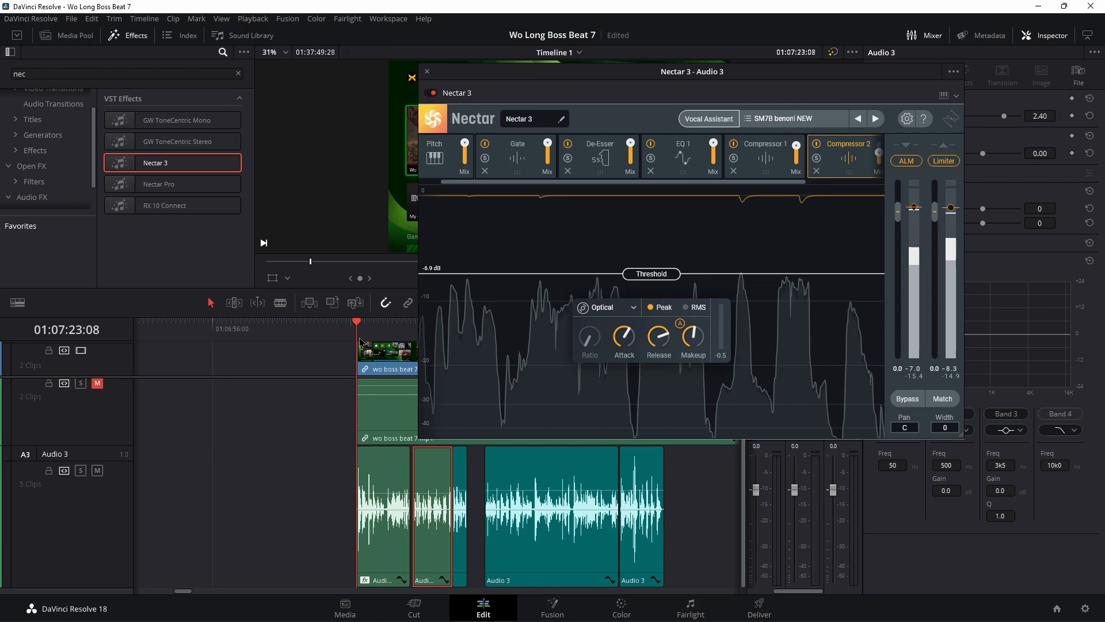
pyautogui.press('space')
pyautogui.press('space')
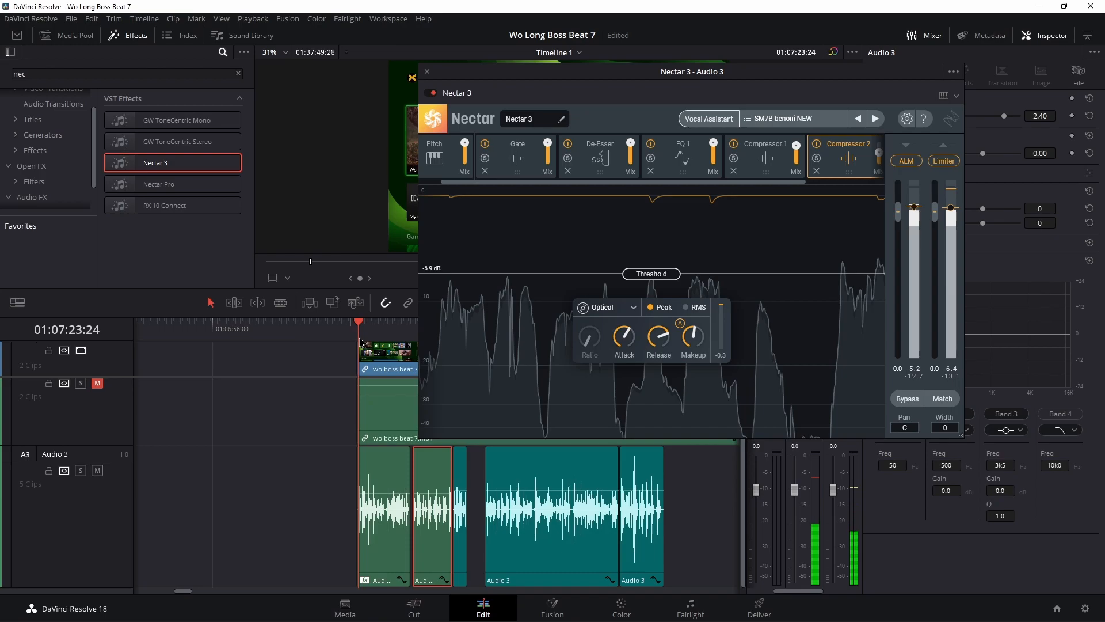
pyautogui.press('space')
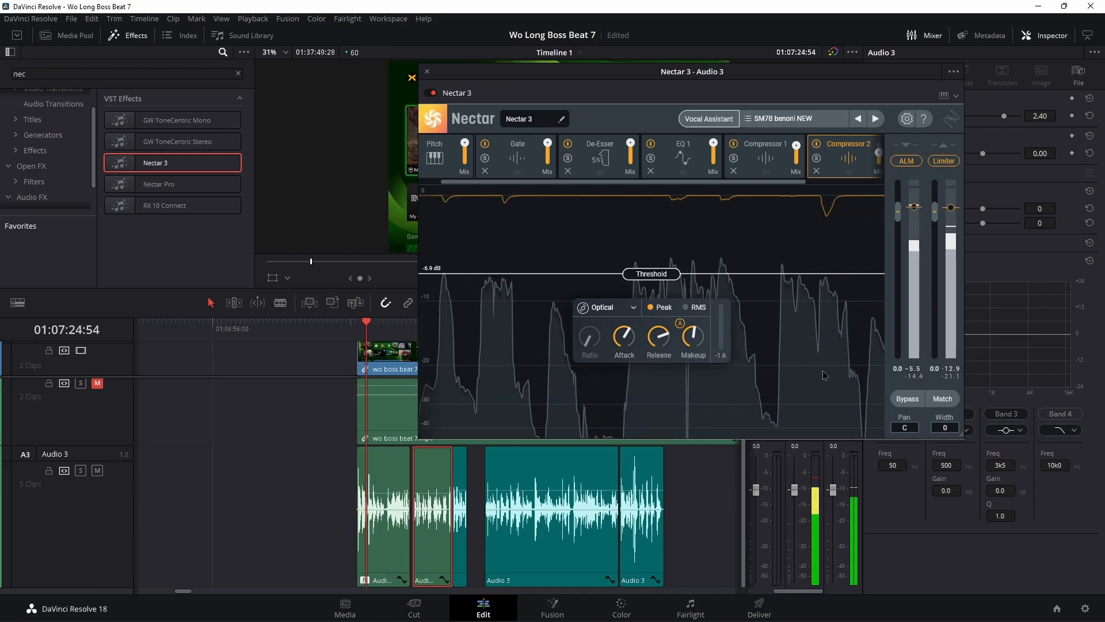
pyautogui.click(682, 157)
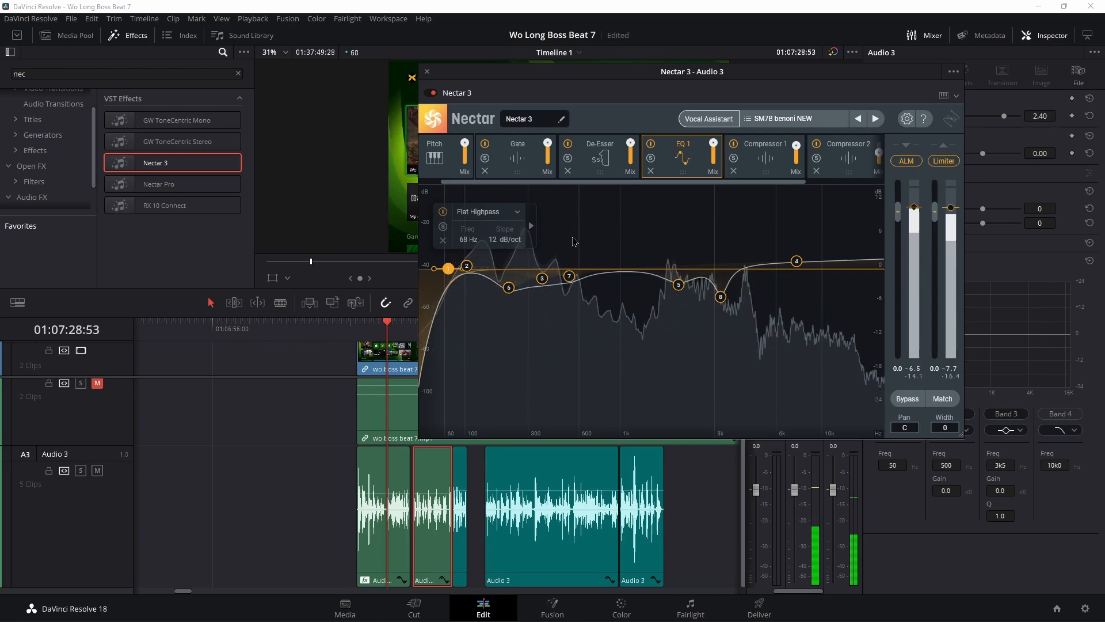
pyautogui.click(433, 92)
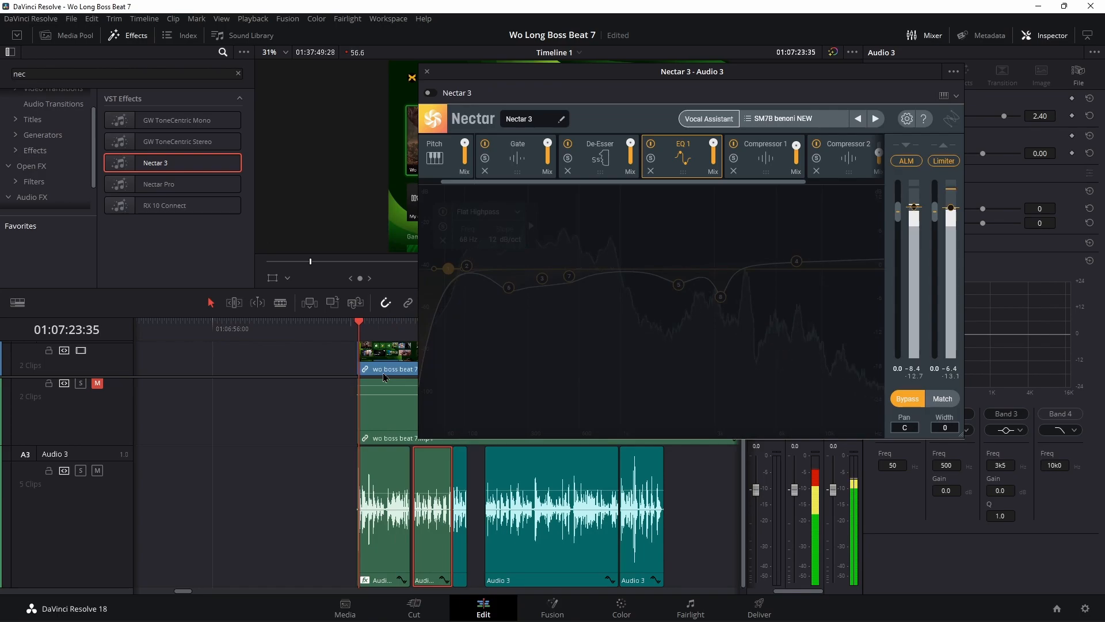
pyautogui.press('space')
pyautogui.click(432, 93)
pyautogui.click(357, 332)
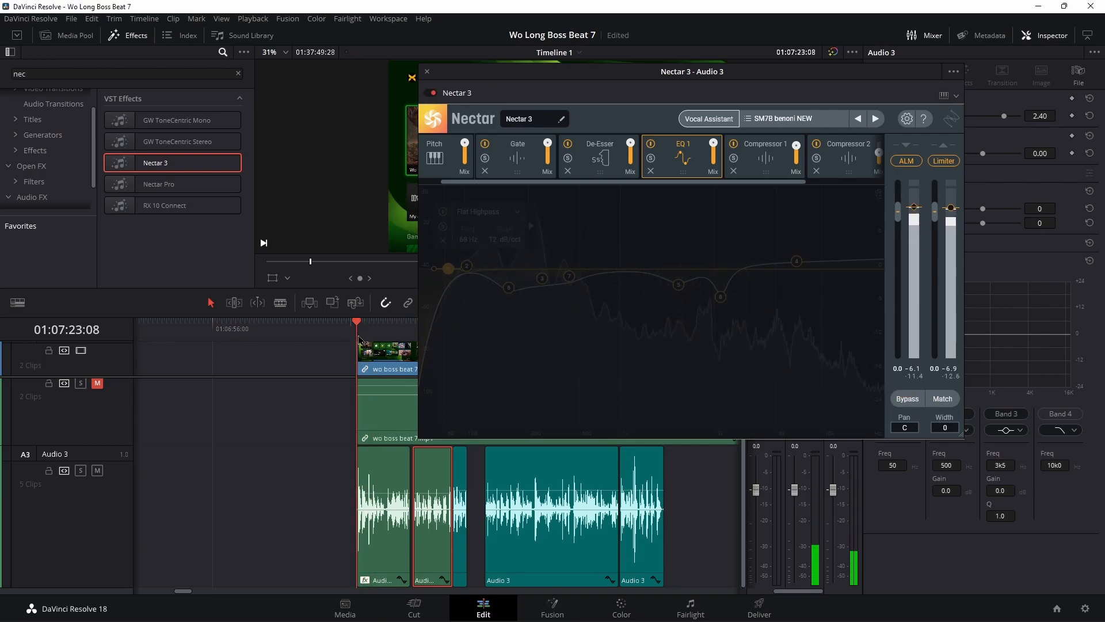
pyautogui.press('space')
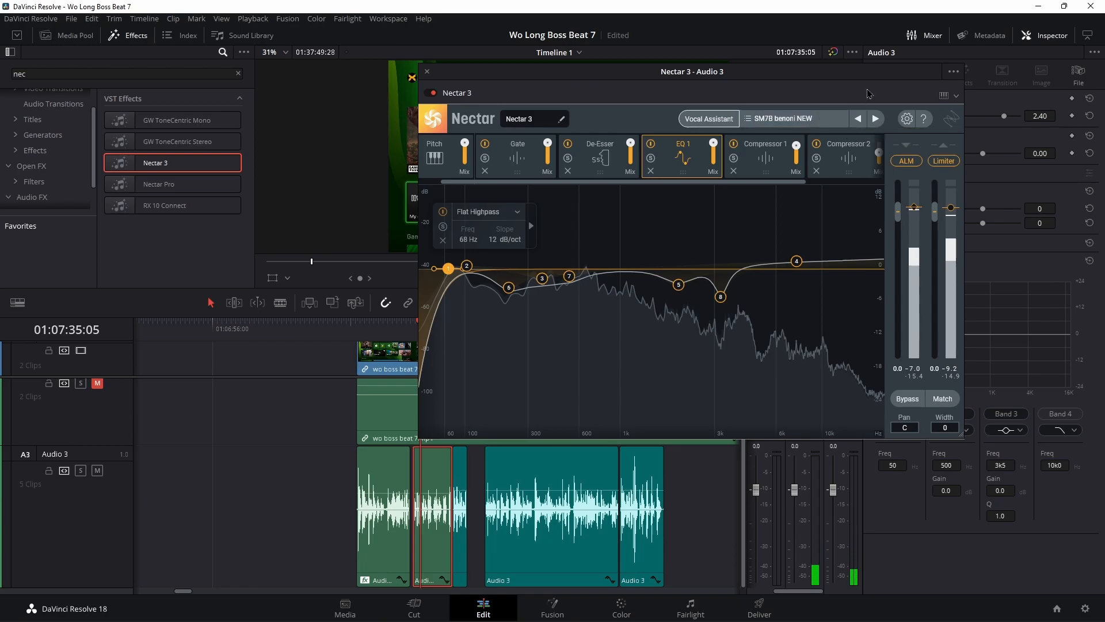
# Step: Review the De-Esser, Compressor 1 and Compressor 2 modules and close the Nectar 3 window
pyautogui.moveTo(935, 82); pyautogui.dragTo(904, 77)
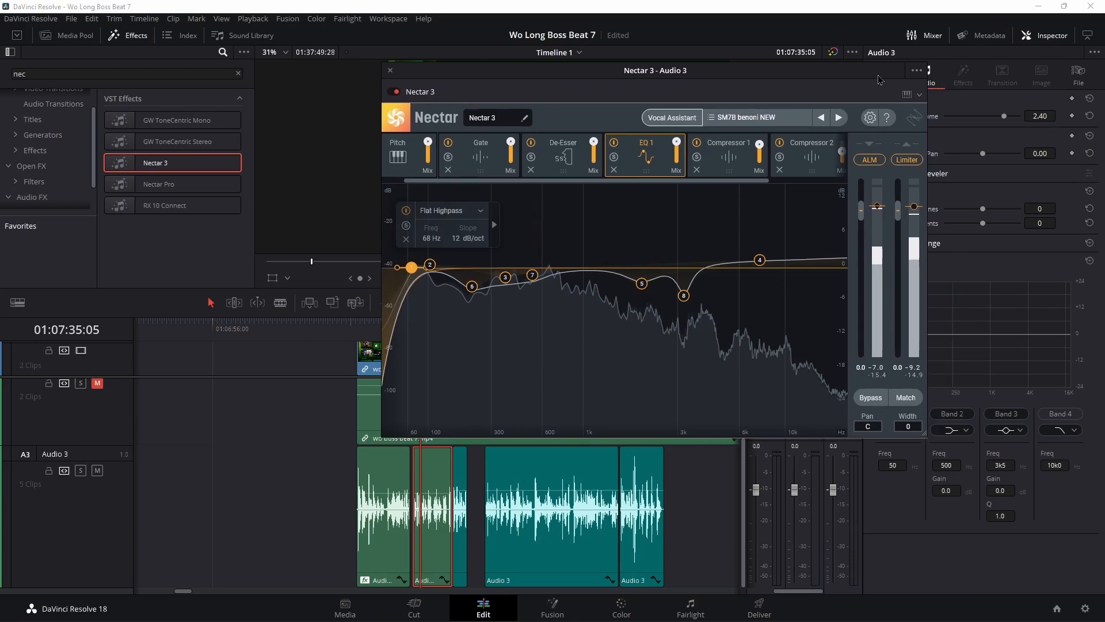
pyautogui.click(581, 161)
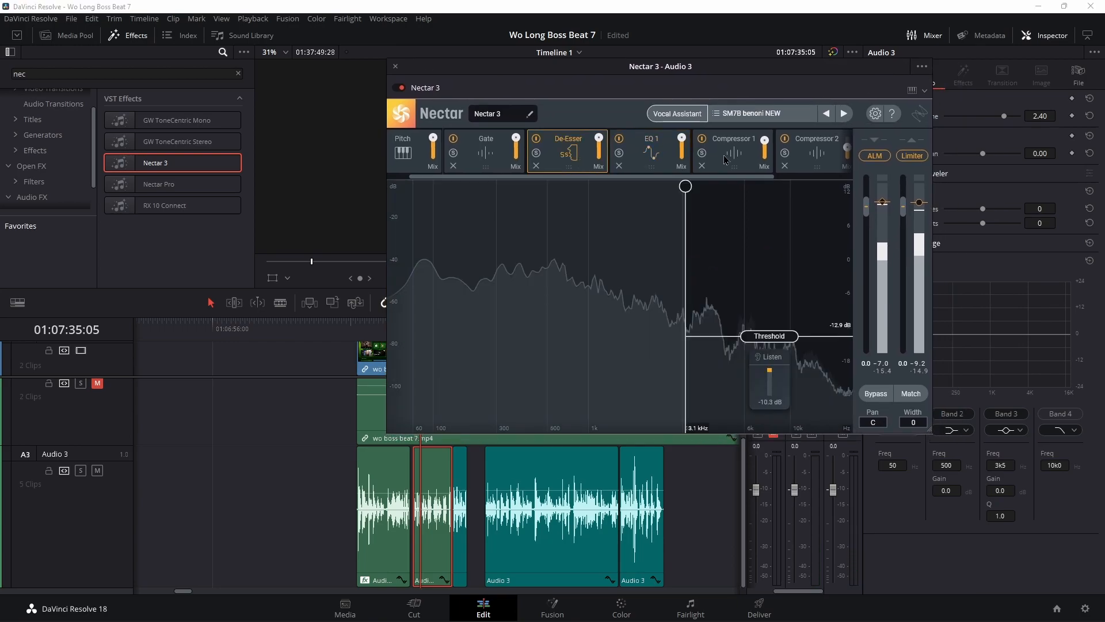
pyautogui.click(736, 158)
pyautogui.click(809, 163)
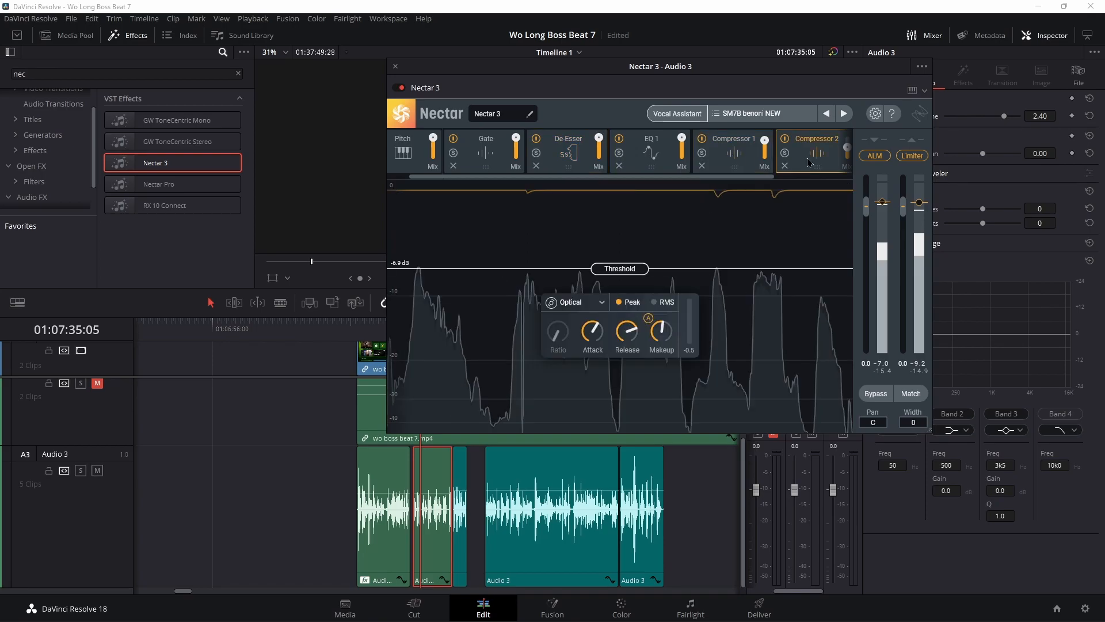
pyautogui.click(395, 67)
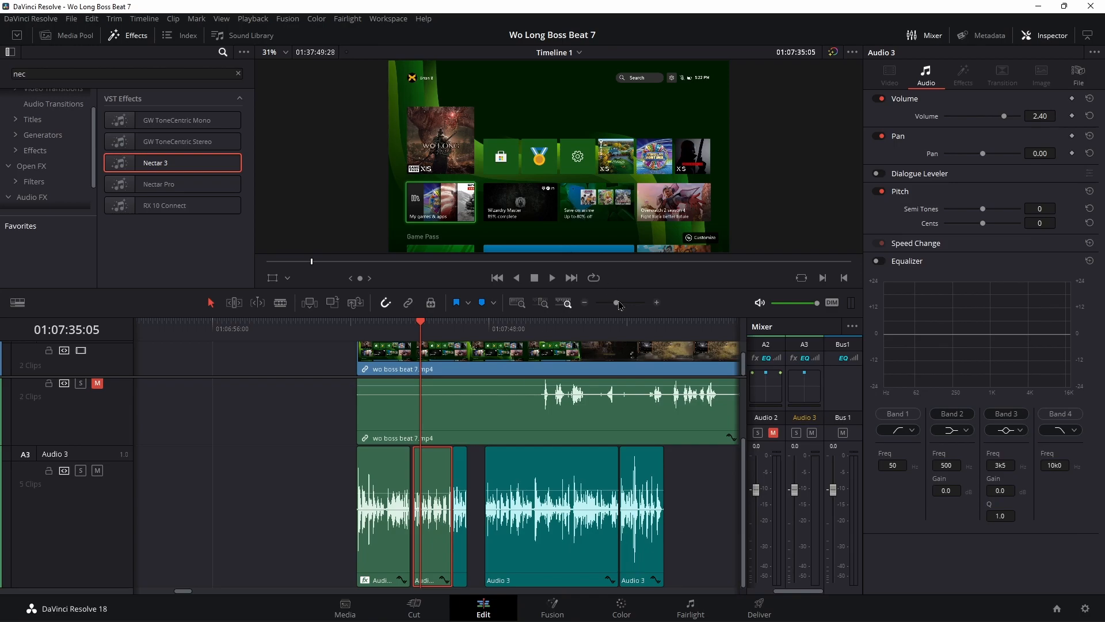
# Step: Copy the first Audio 3 clip and paste its Plugins and Equalizer attributes without Volume onto the second Audio 3 clip
pyautogui.moveTo(619, 303); pyautogui.dragTo(625, 304)
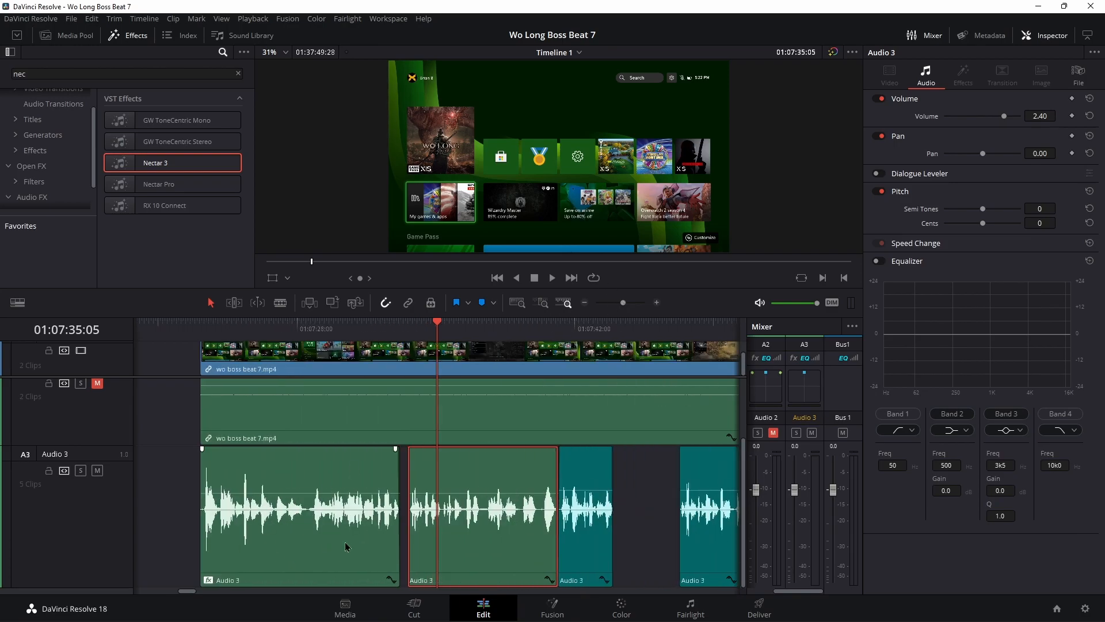
pyautogui.click(331, 518)
pyautogui.rightClick(348, 559)
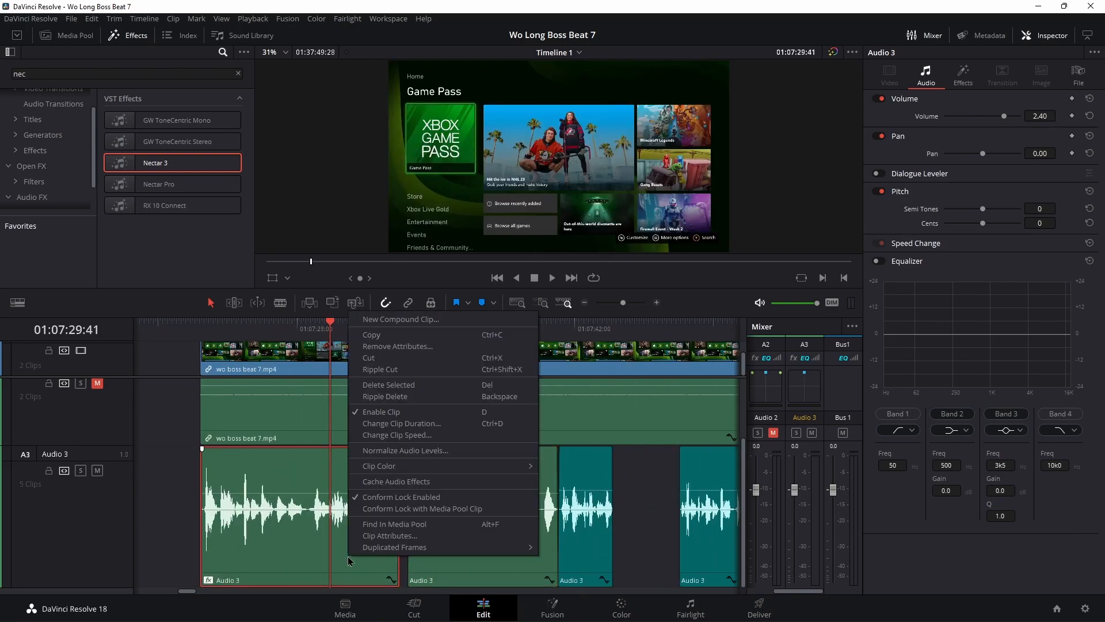
pyautogui.click(309, 565)
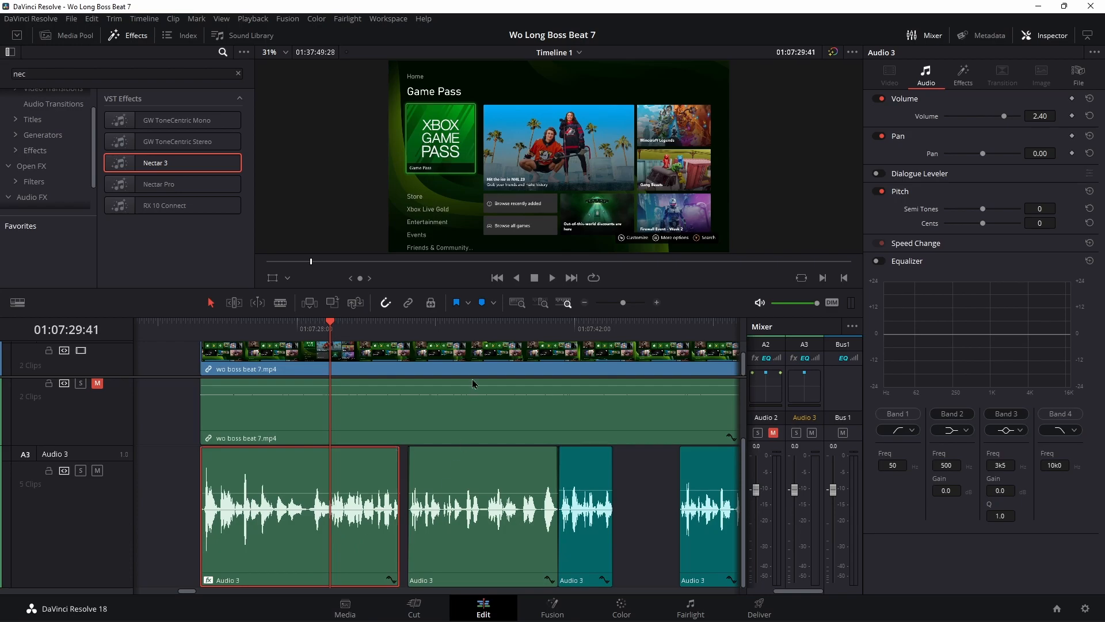
pyautogui.click(482, 555)
pyautogui.rightClick(463, 552)
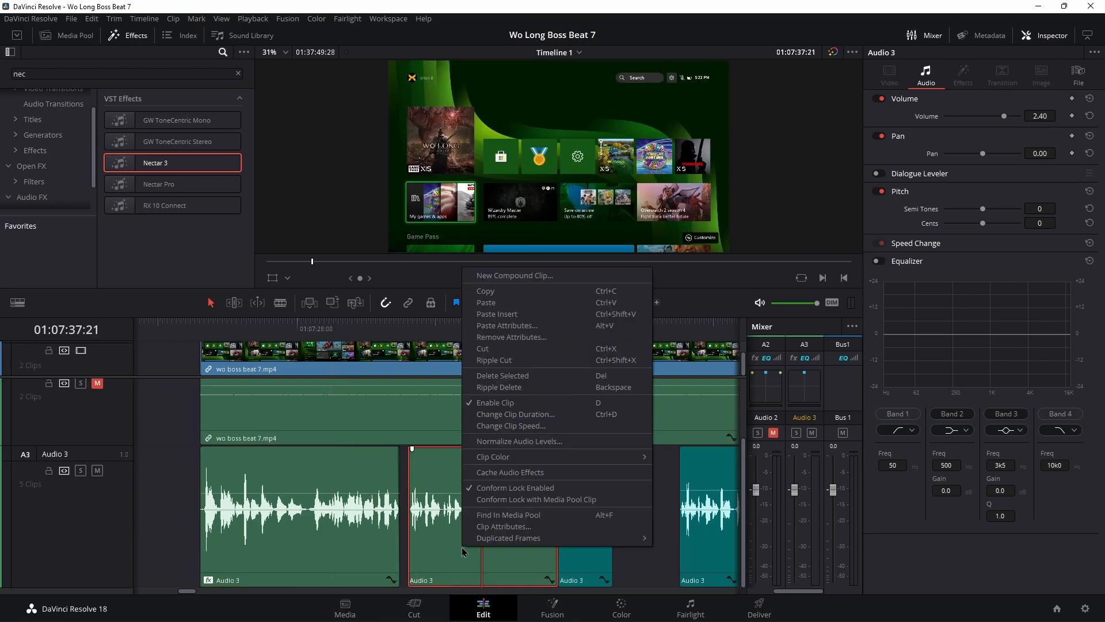
pyautogui.click(551, 327)
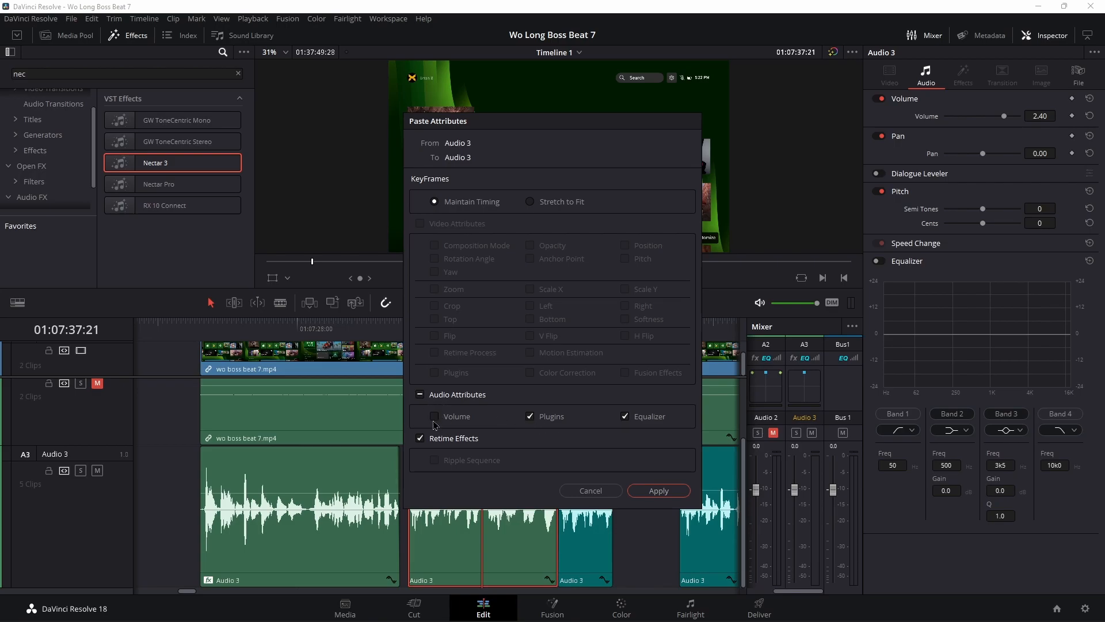
pyautogui.click(657, 491)
# Step: Open Nectar 3 on the second Audio 3 clip, check its EQ 1 and module chain, and close the plugin window
pyautogui.moveTo(468, 330); pyautogui.dragTo(464, 330)
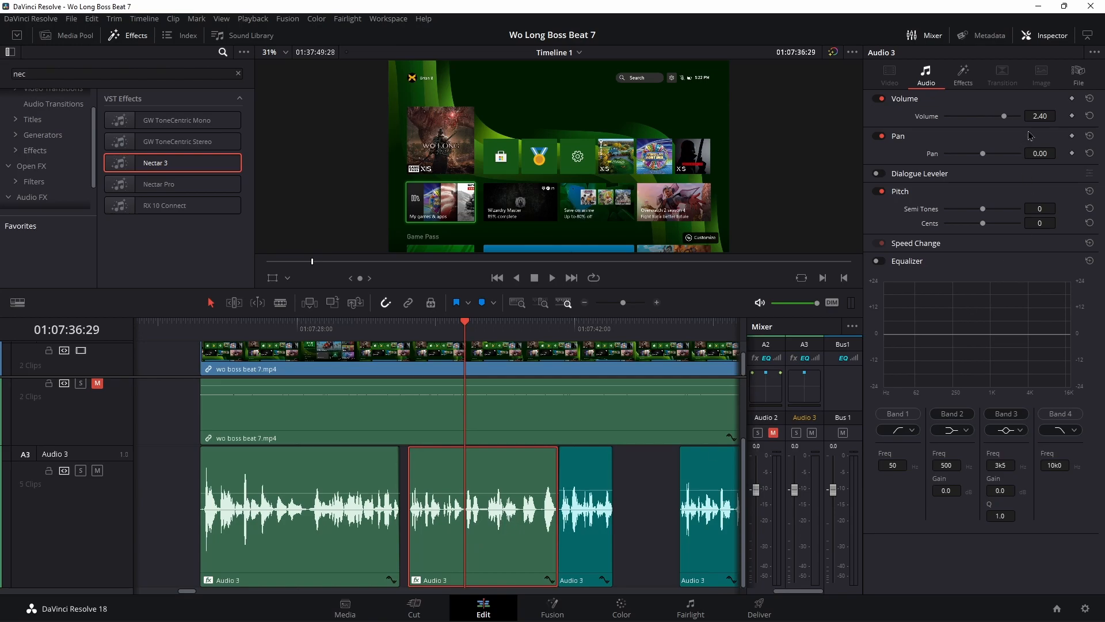
pyautogui.click(970, 76)
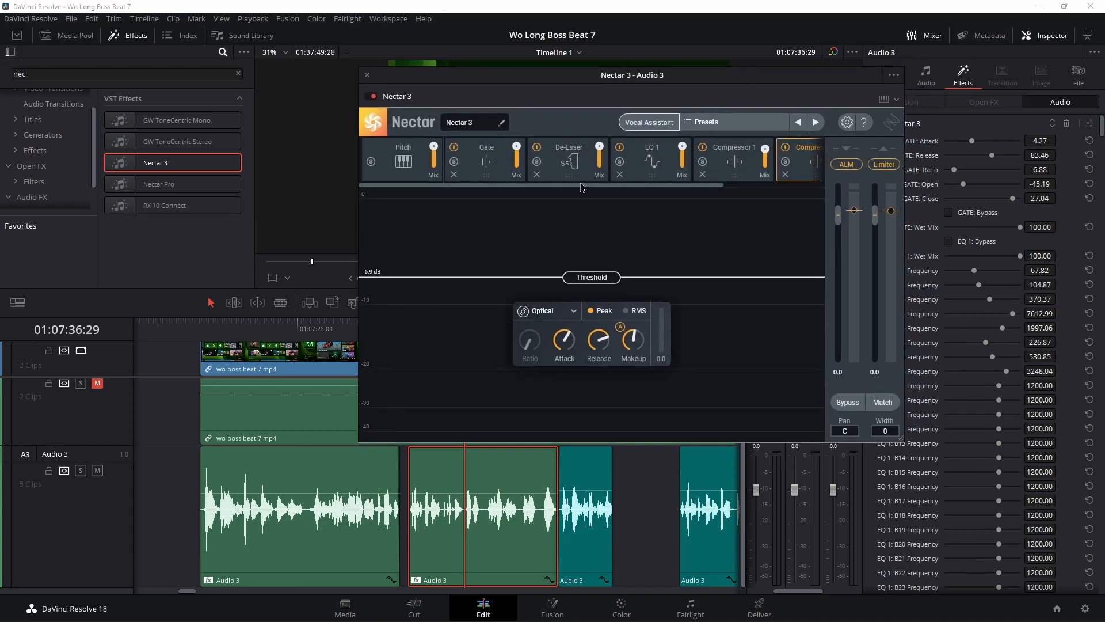
pyautogui.click(653, 168)
pyautogui.hscroll(2, 526, 166)
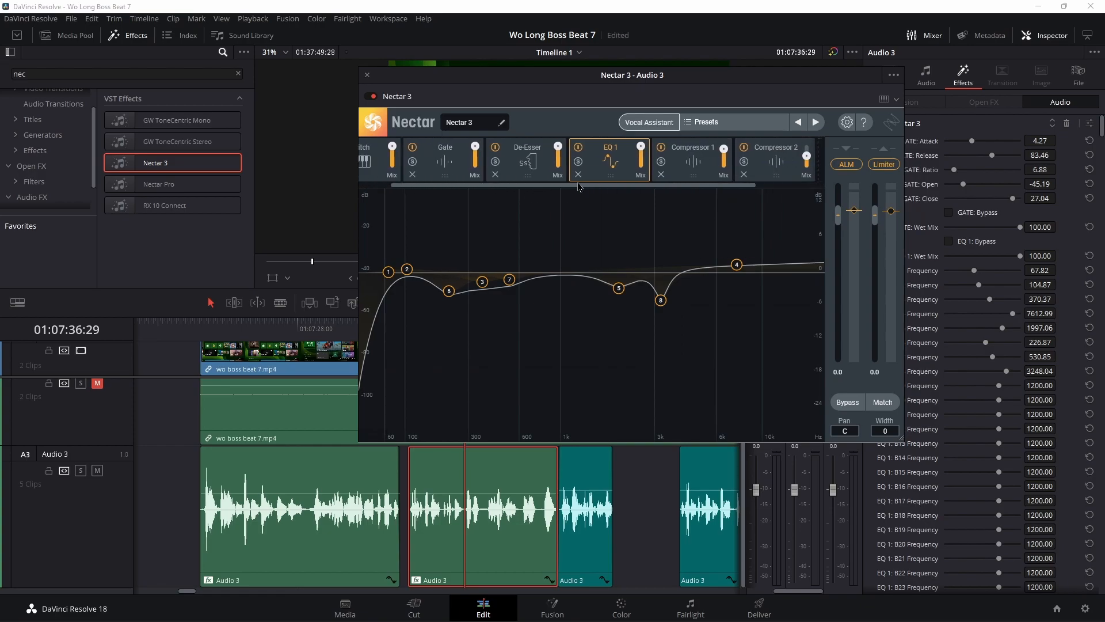
pyautogui.click(367, 76)
# Step: Play the voice-over from 01:07:31:12 across the gap between the first and second clips
pyautogui.click(361, 335)
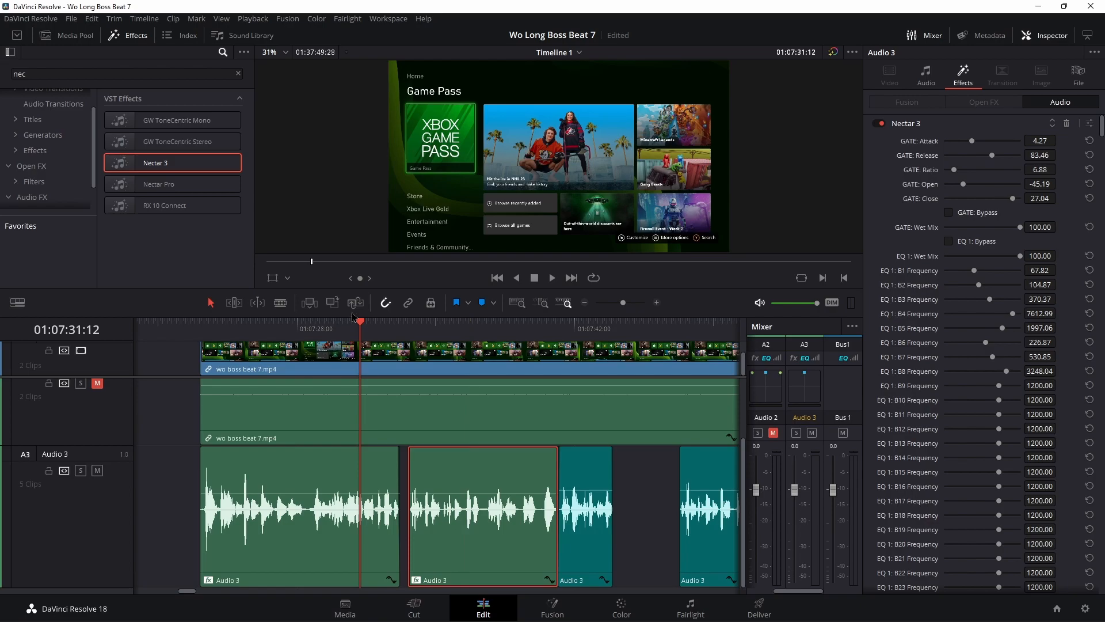
pyautogui.press('space')
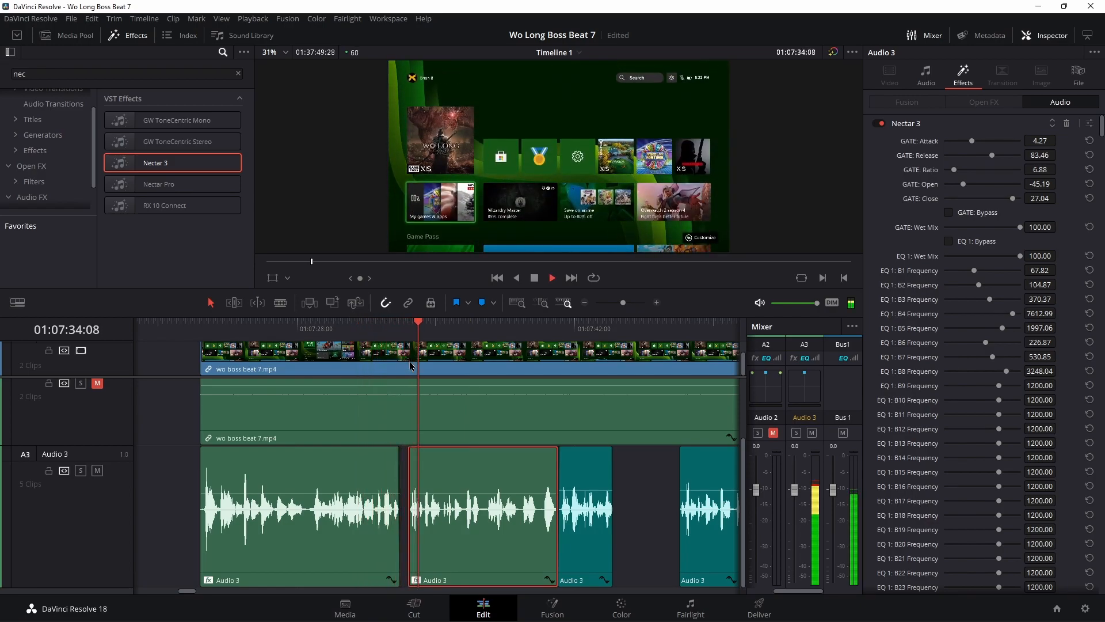
pyautogui.press('space')
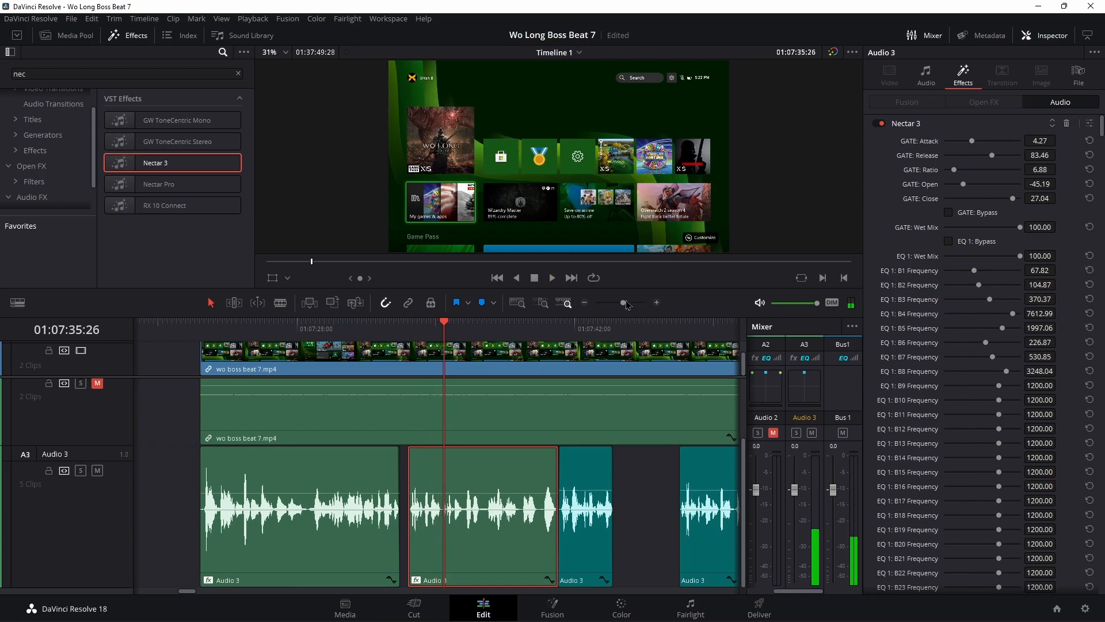
# Step: Copy the second Audio 3 clip and move the playhead to its end at 01:07:41:12
pyautogui.moveTo(623, 302); pyautogui.dragTo(621, 305)
pyautogui.rightClick(447, 536)
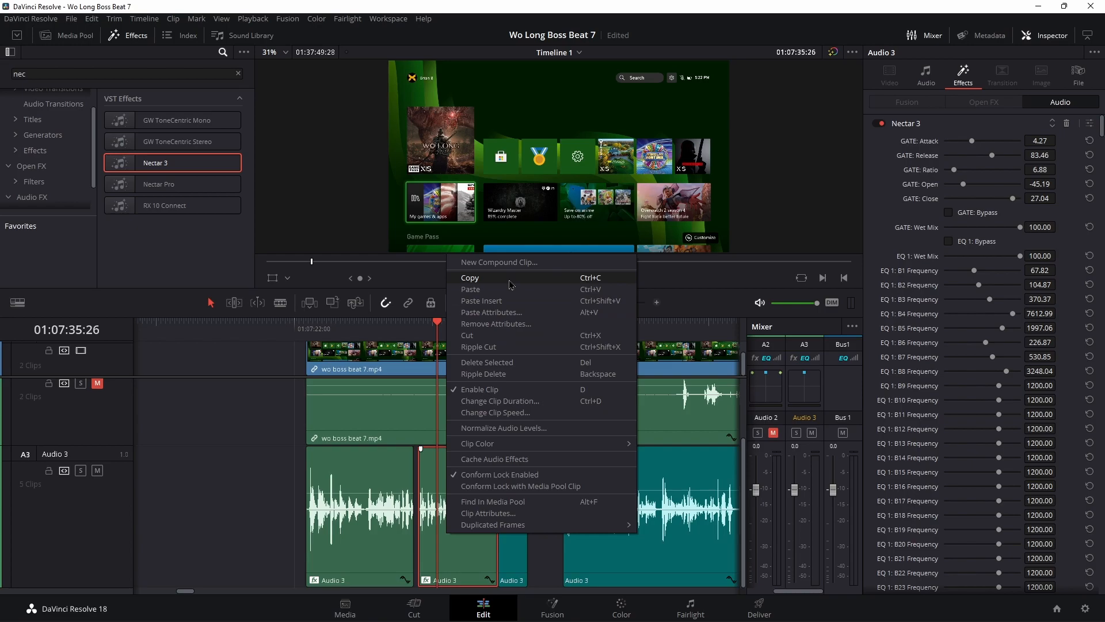
pyautogui.click(393, 380)
pyautogui.moveTo(474, 330); pyautogui.dragTo(500, 329)
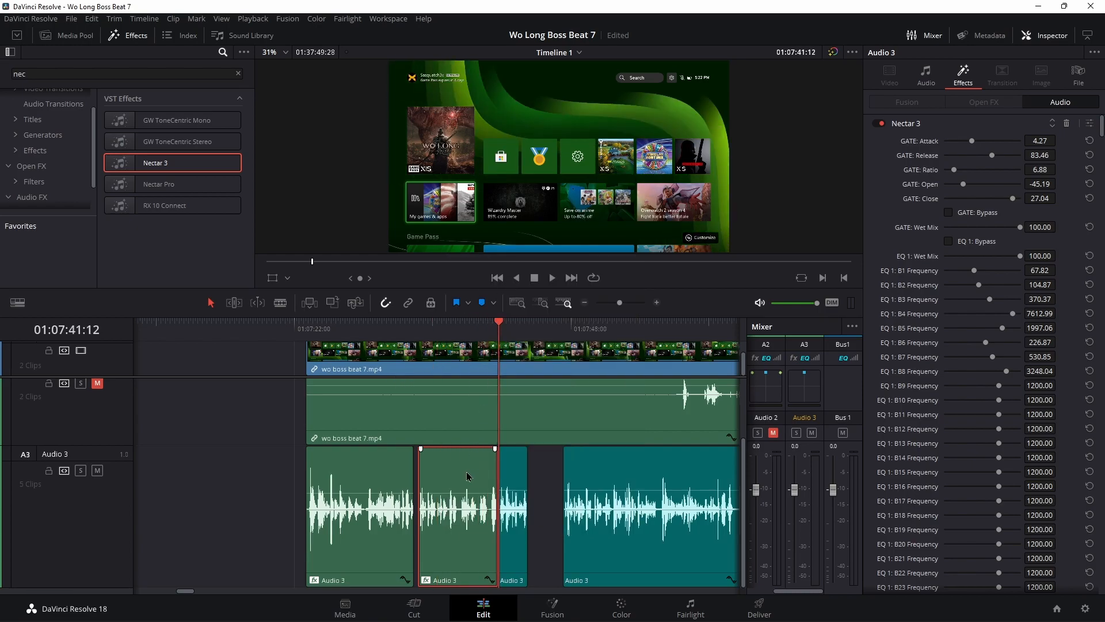
# Step: Select the three remaining Audio 3 clips and paste only the copied Plugins attribute onto them
pyautogui.hscroll(1, 483, 482)
pyautogui.hscroll(4, 520, 507)
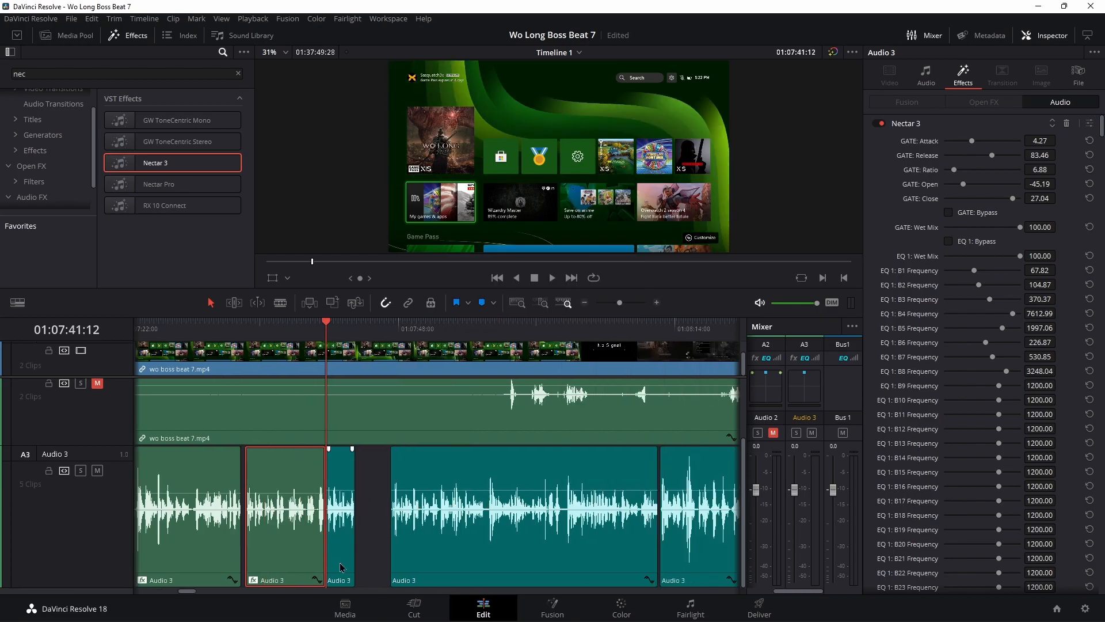
pyautogui.click(342, 568)
pyautogui.keyDown('ctrl'); pyautogui.click(514, 570); pyautogui.keyUp('ctrl')
pyautogui.hscroll(4, 466, 555)
pyautogui.keyDown('ctrl'); pyautogui.click(539, 556); pyautogui.keyUp('ctrl')
pyautogui.rightClick(412, 547)
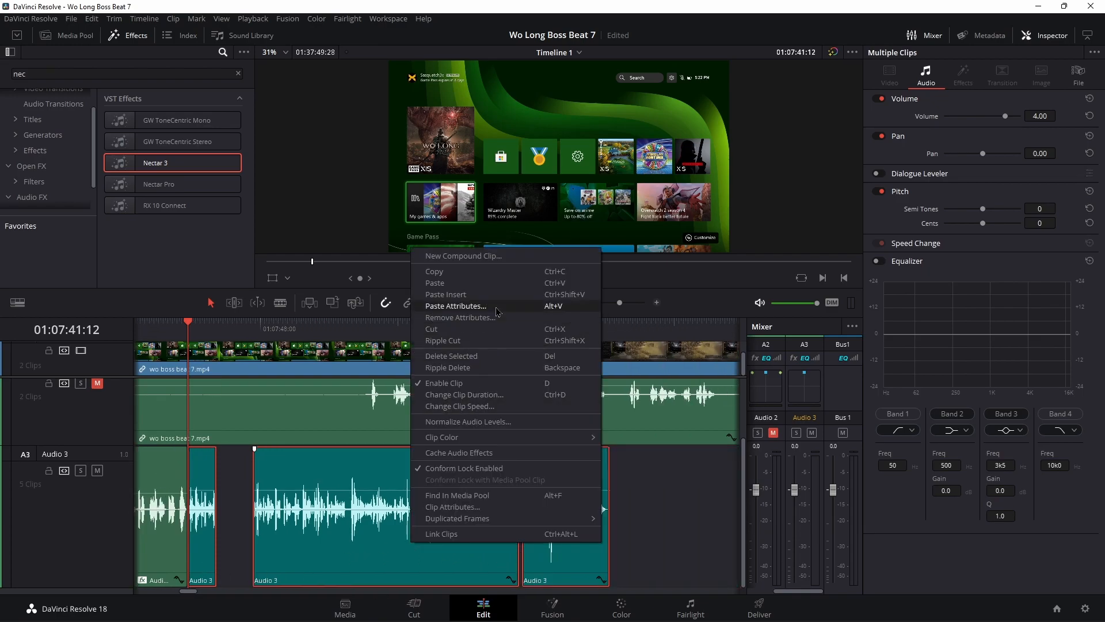
pyautogui.click(460, 306)
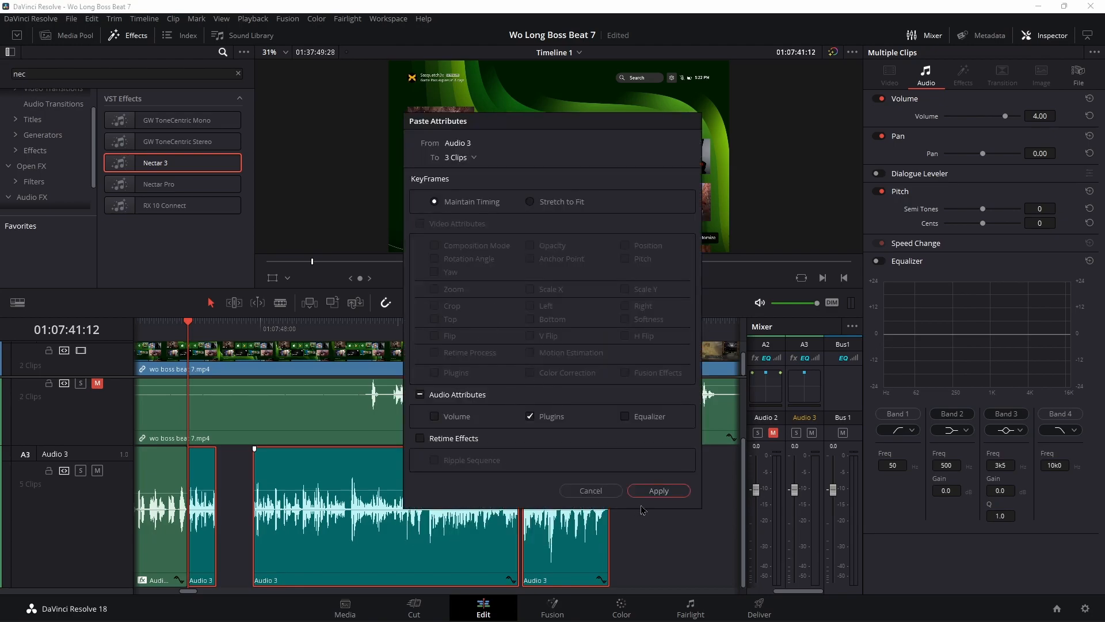
pyautogui.click(657, 493)
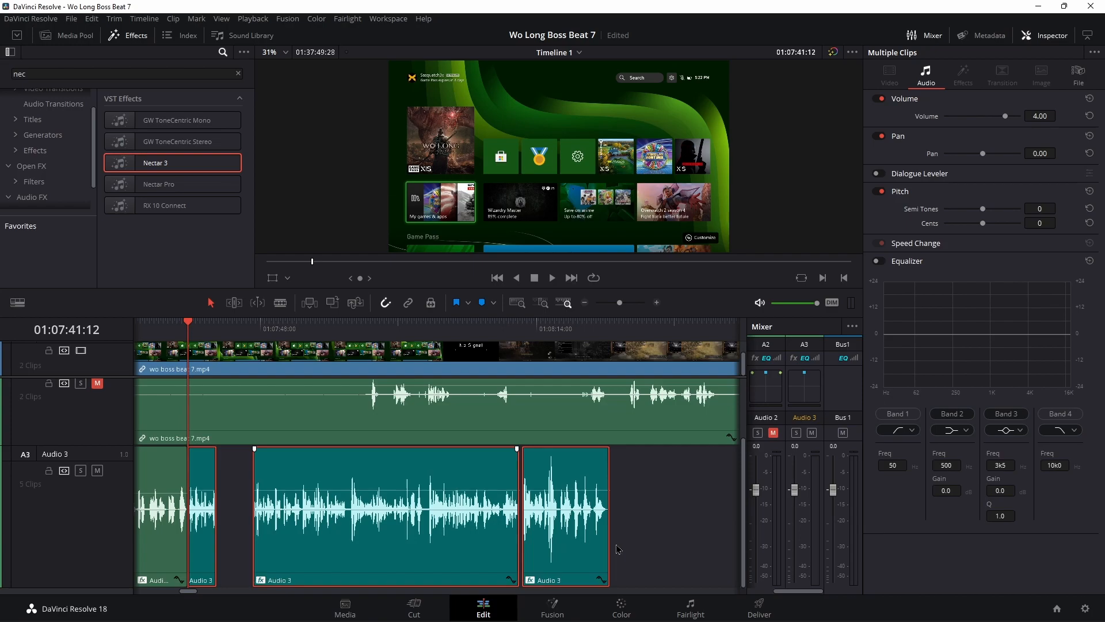
pyautogui.hscroll(-5, 484, 518)
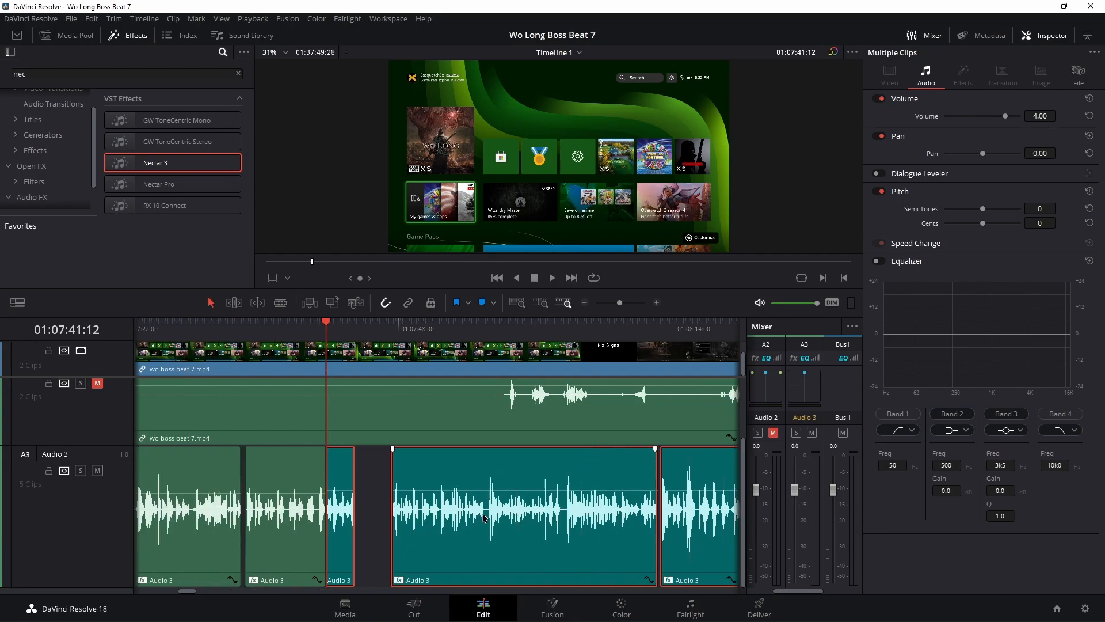
pyautogui.moveTo(360, 331); pyautogui.dragTo(491, 332)
pyautogui.moveTo(620, 302); pyautogui.dragTo(616, 307)
pyautogui.moveTo(608, 512); pyautogui.dragTo(318, 516)
pyautogui.click(578, 534)
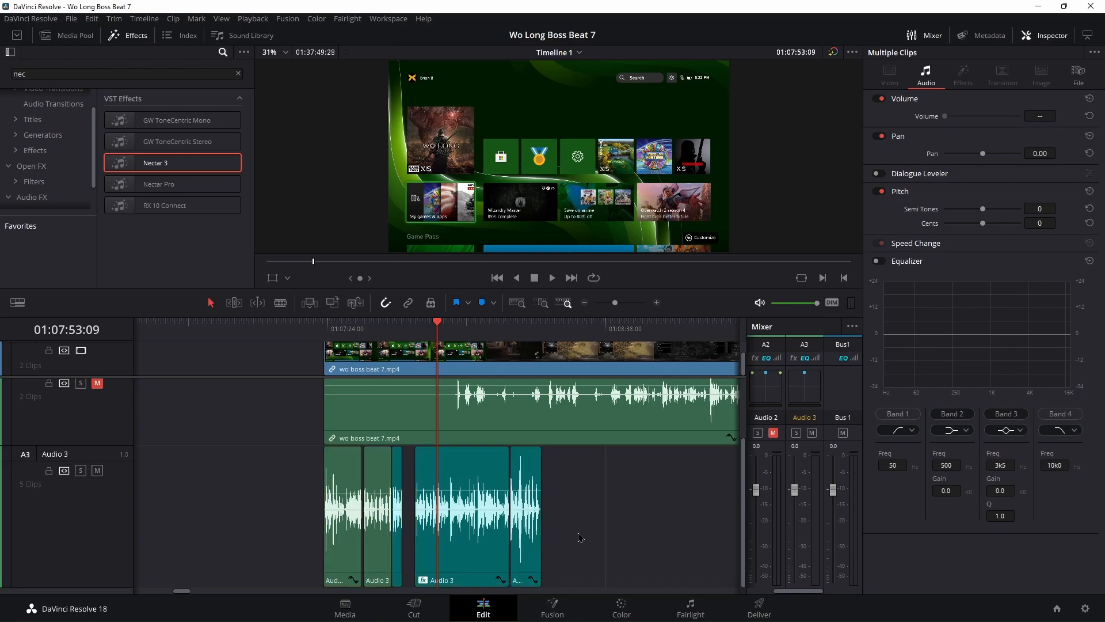
# Step: Open Nectar 3 on the fourth Audio 3 clip, show the plugin window's Bounce Audio Effect option, and close the window
pyautogui.click(454, 334)
pyautogui.click(472, 529)
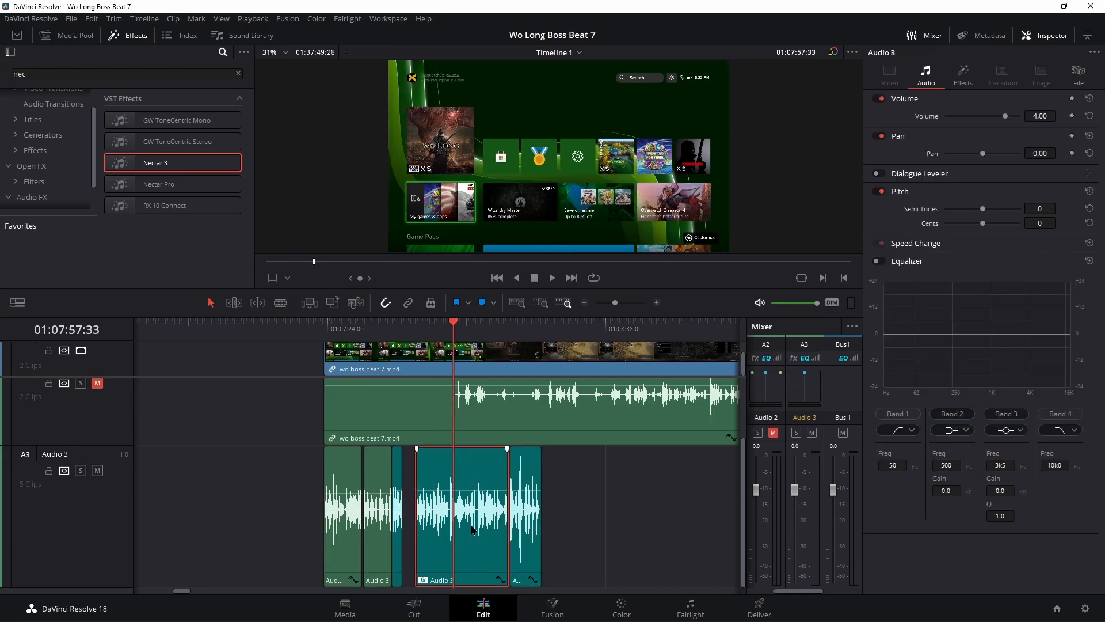
pyautogui.click(964, 81)
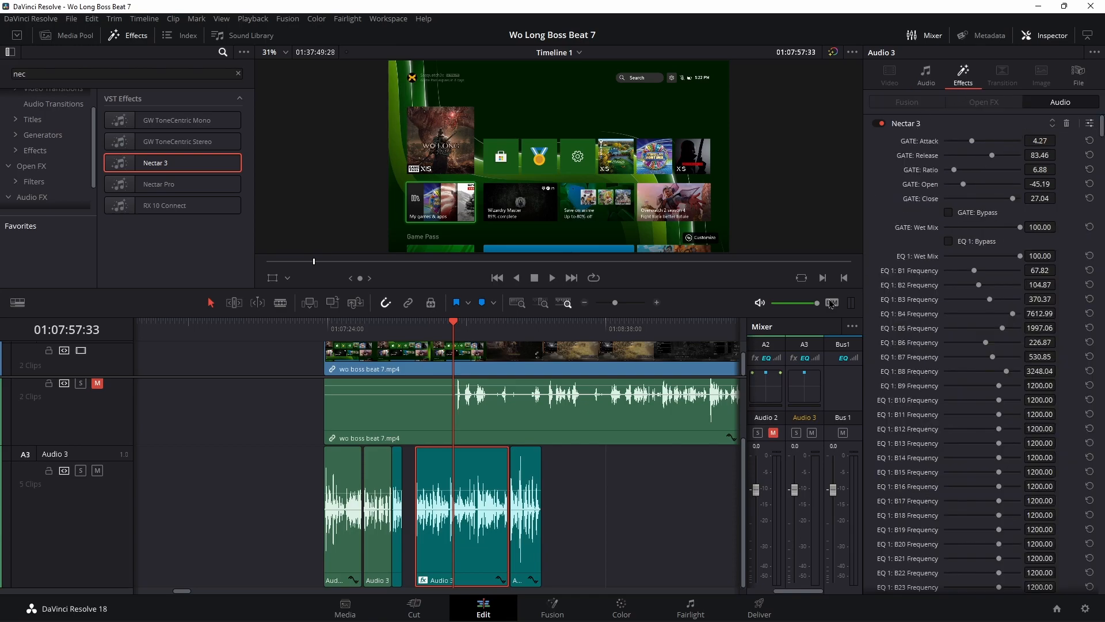
pyautogui.click(1089, 123)
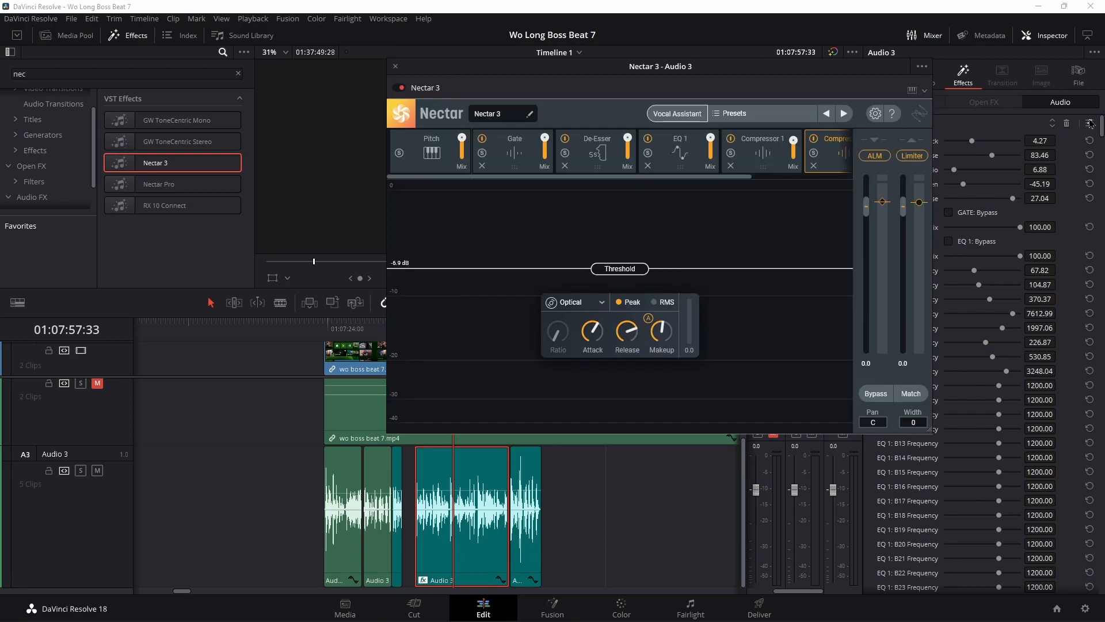
pyautogui.click(933, 91)
pyautogui.click(931, 66)
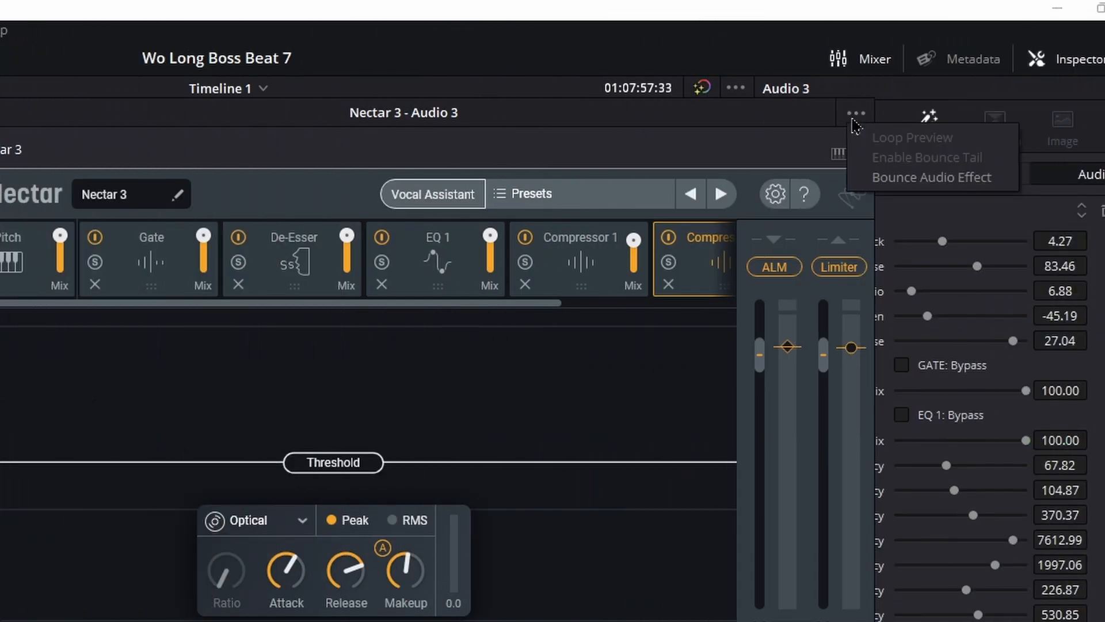
pyautogui.click(660, 158)
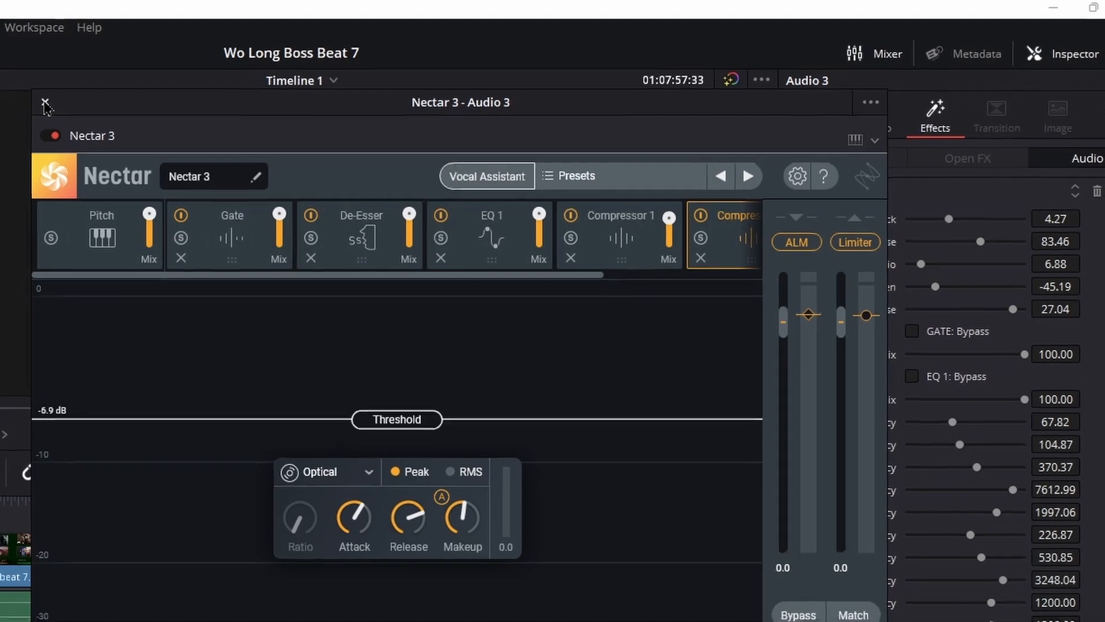
pyautogui.click(46, 106)
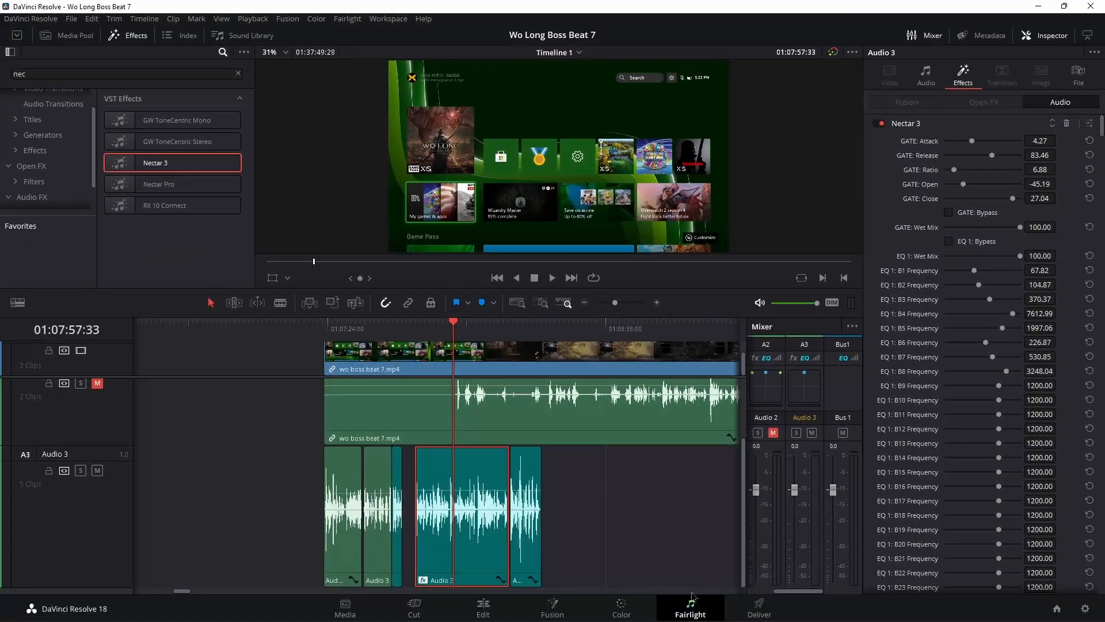
# Step: Select all five Audio 3 clips on the Fairlight page and bounce their audio effects
pyautogui.click(694, 605)
pyautogui.moveTo(922, 236); pyautogui.dragTo(920, 240)
pyautogui.moveTo(904, 508); pyautogui.dragTo(620, 544)
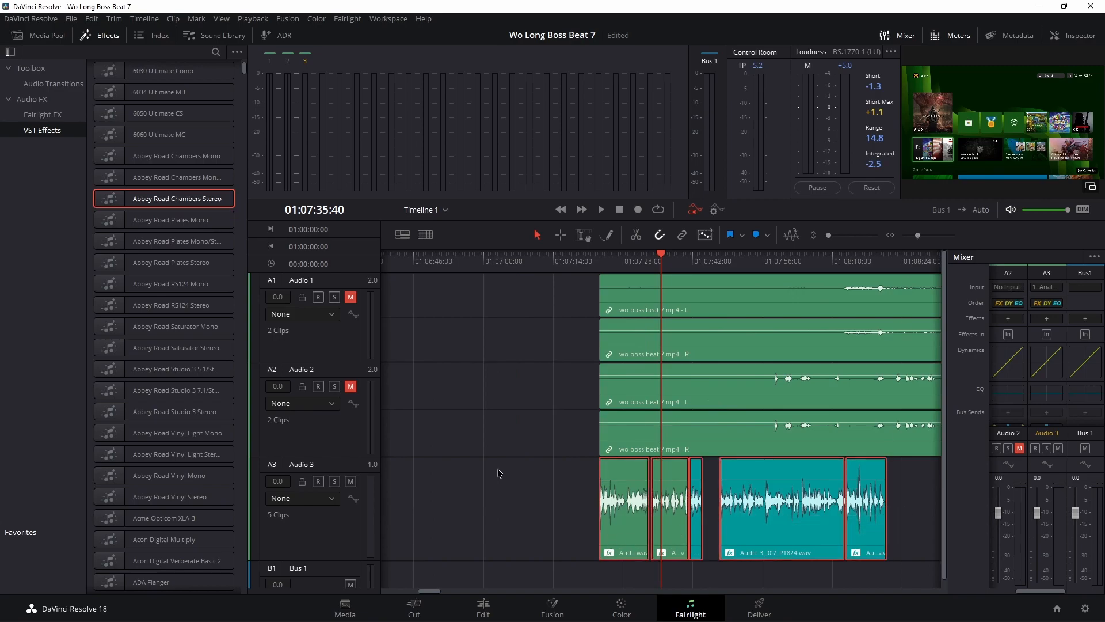
pyautogui.rightClick(614, 502)
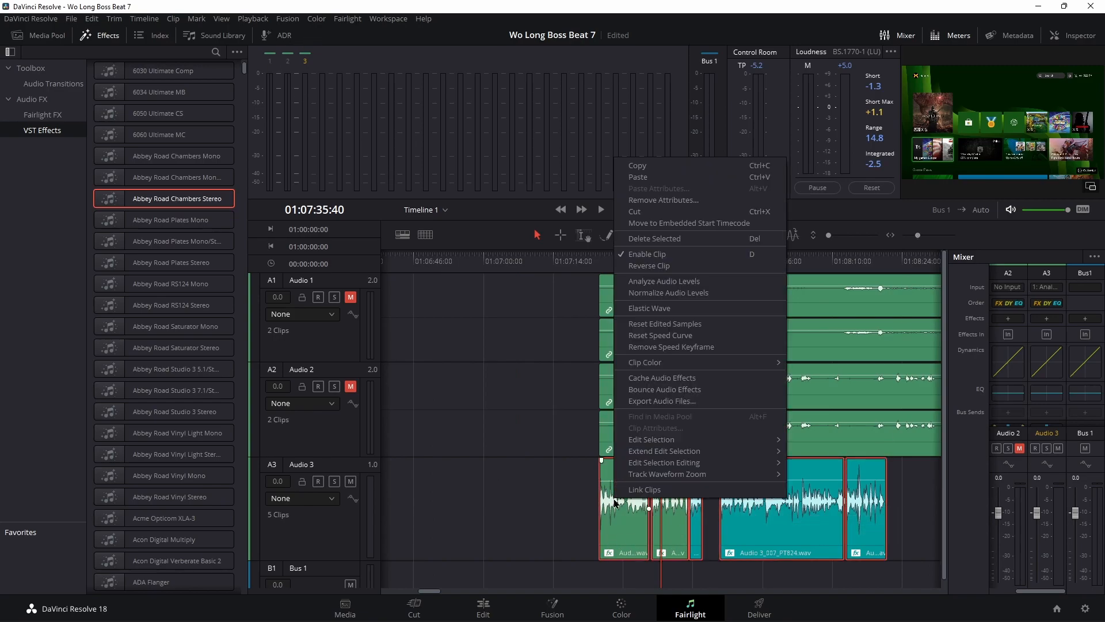
pyautogui.click(671, 390)
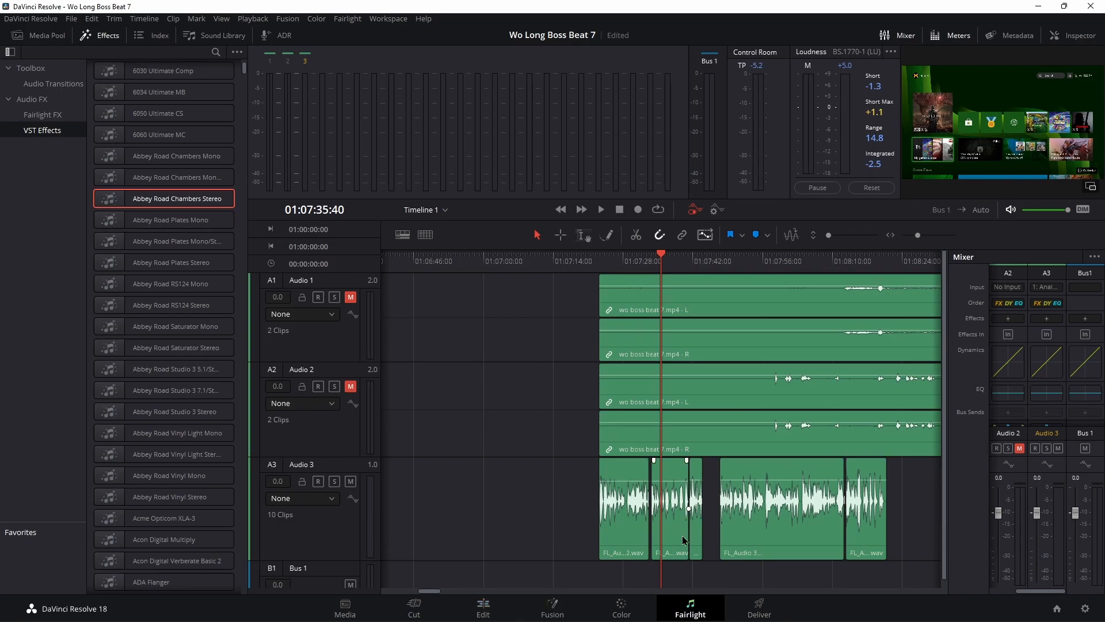
# Step: Return to the Edit page and look through the Media Pool for the bounced FL_Audio 3 files
pyautogui.click(484, 604)
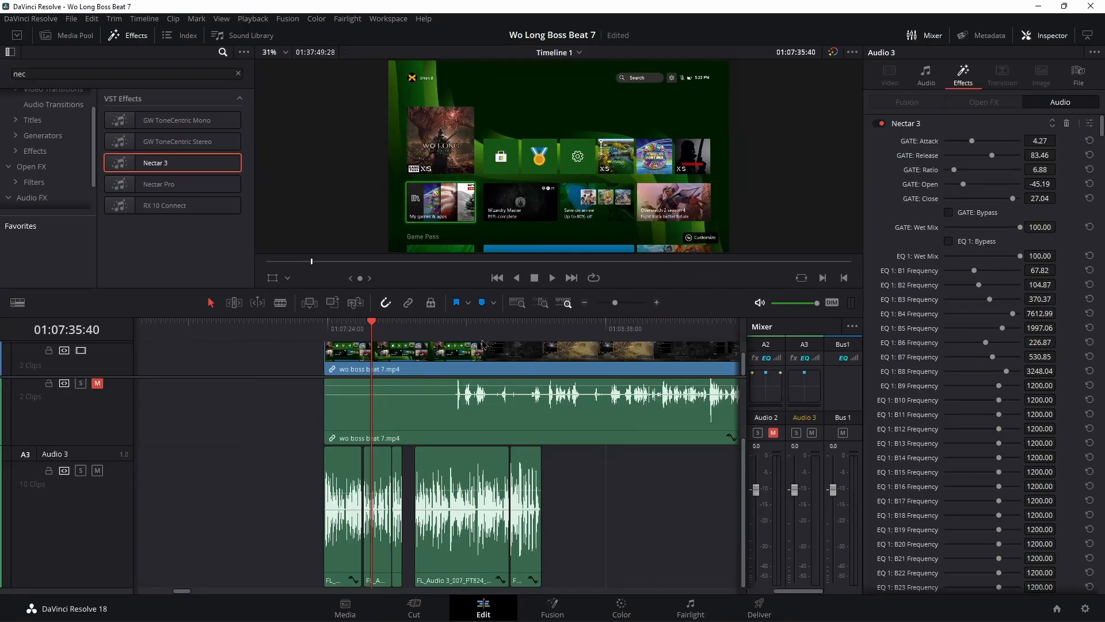
pyautogui.click(58, 36)
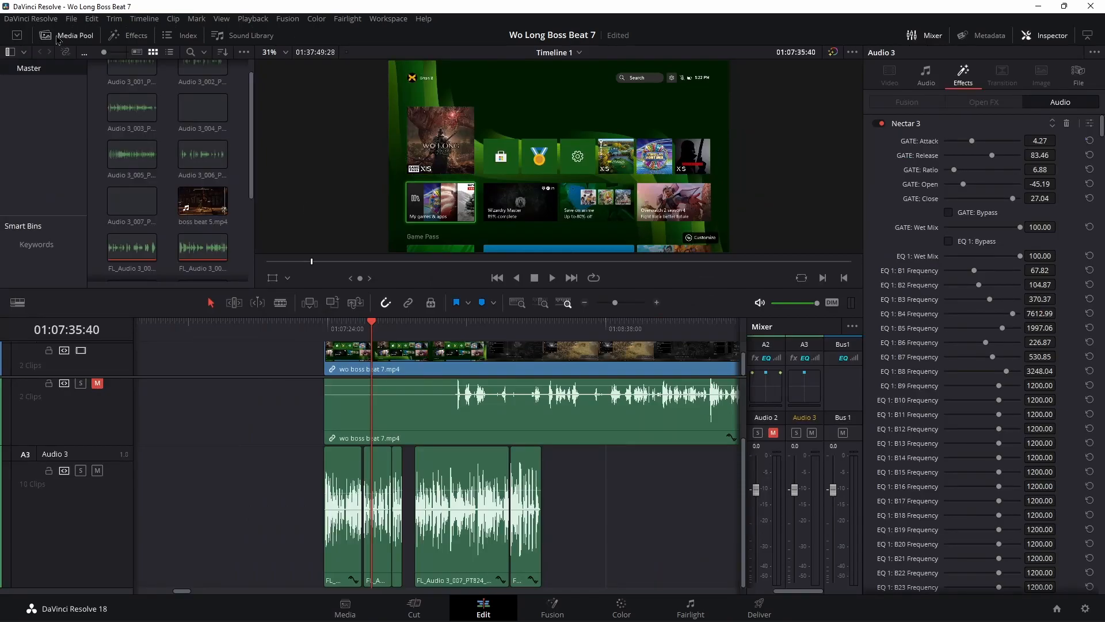
pyautogui.moveTo(254, 128); pyautogui.dragTo(246, 194)
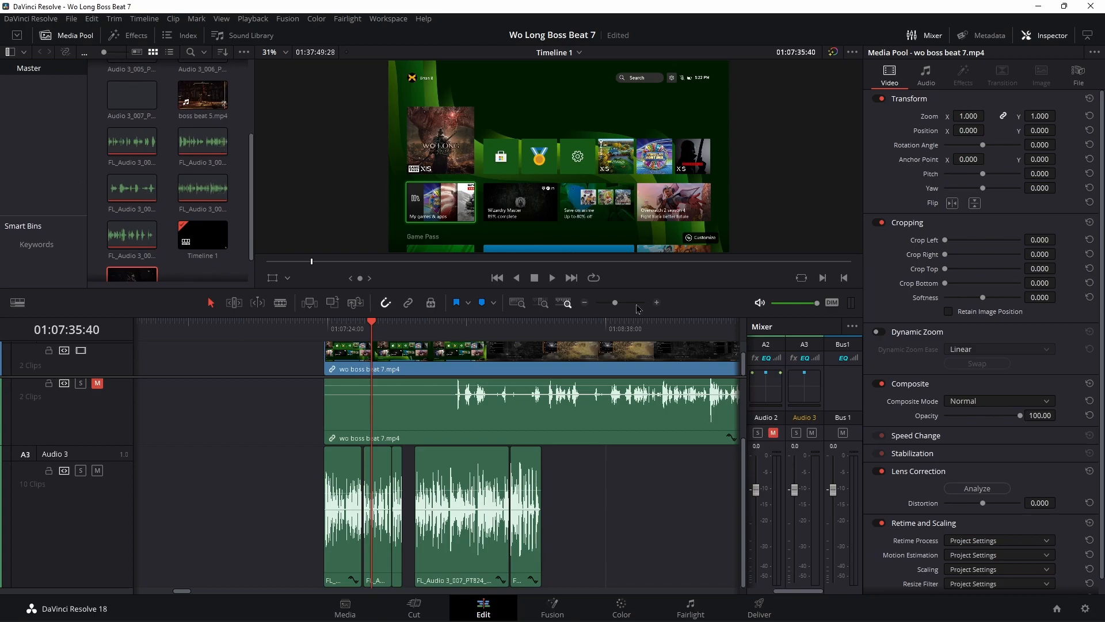
# Step: Play the bounced voice-over from the start of the first Audio 3 clip and stop playback
pyautogui.moveTo(620, 306); pyautogui.dragTo(627, 306)
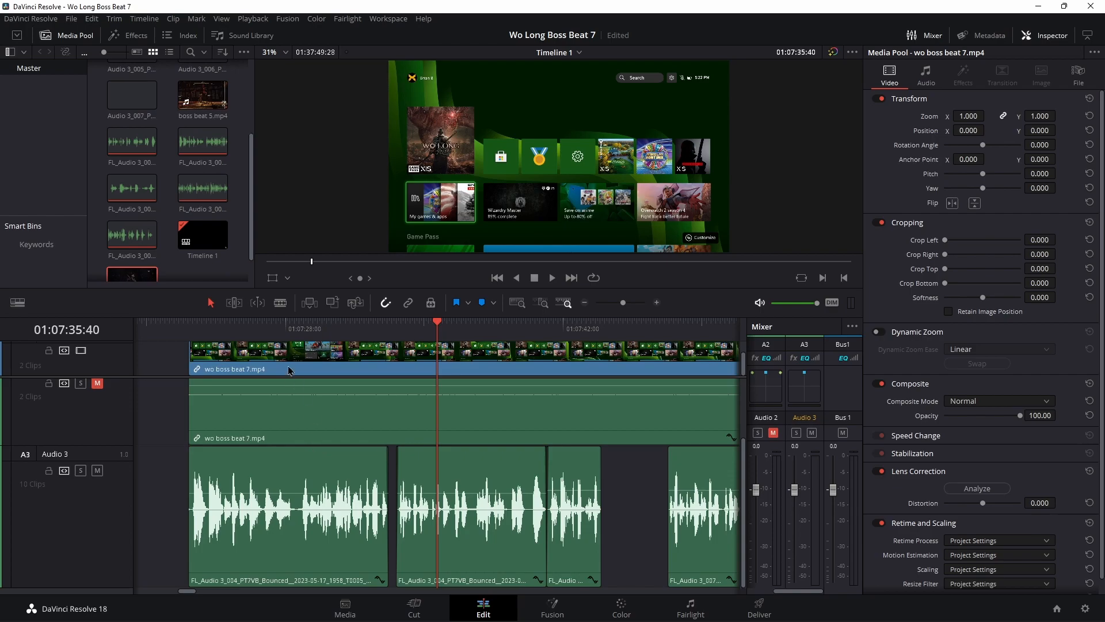
pyautogui.moveTo(320, 334); pyautogui.dragTo(188, 331)
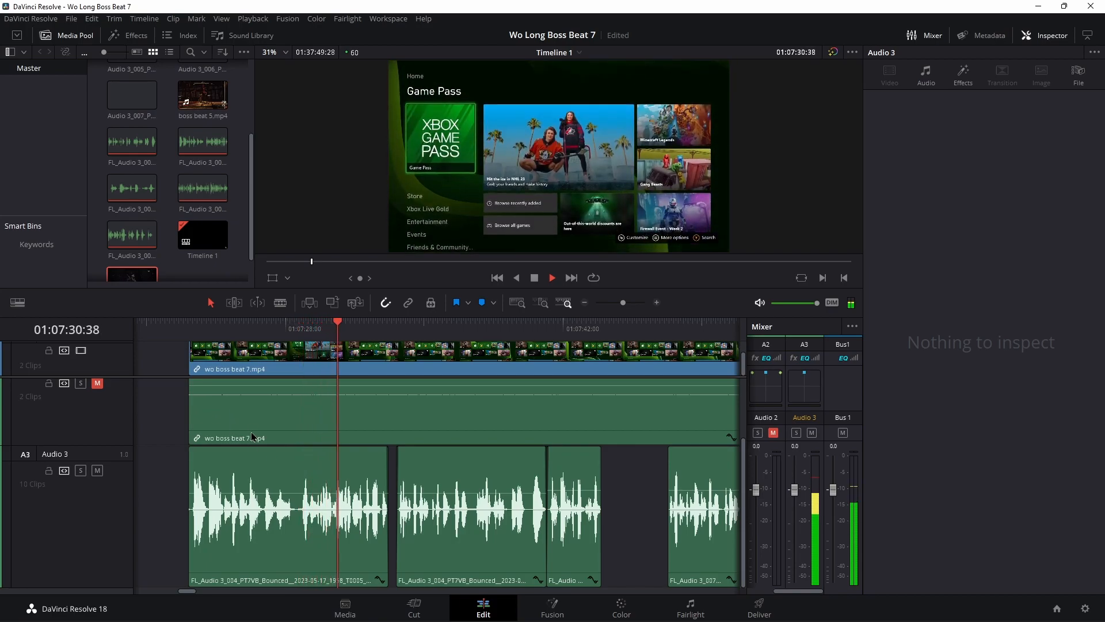
pyautogui.press('space')
# Step: Show the effect categories available for the Audio 3 track in the Fairlight mixer and move the playhead to 01:08:12:40
pyautogui.scroll(3, 382, 462)
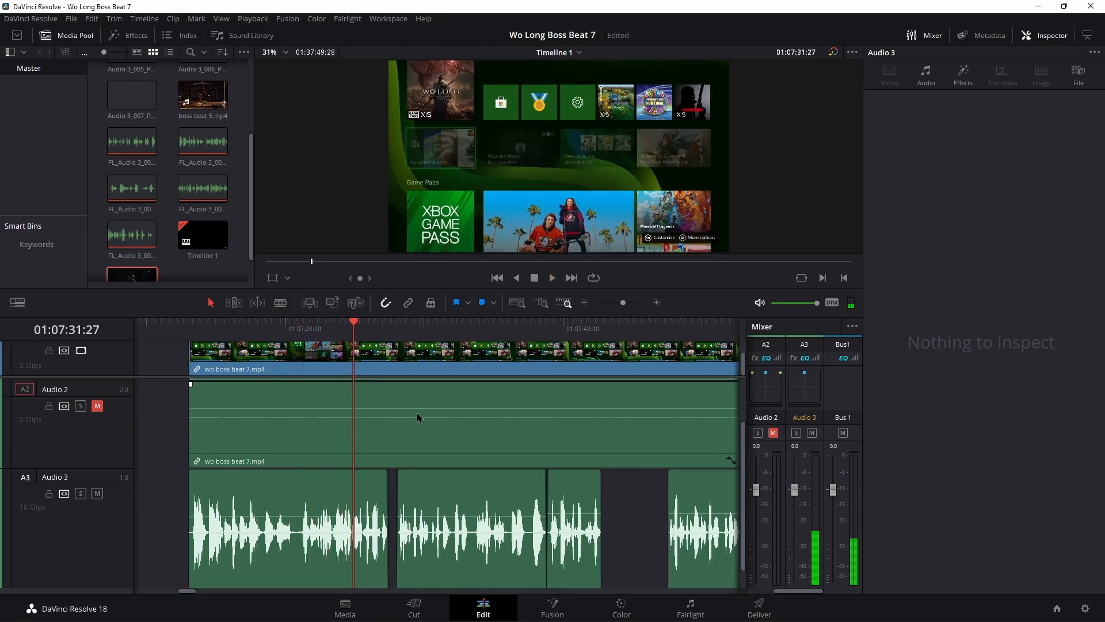
pyautogui.scroll(1, 447, 428)
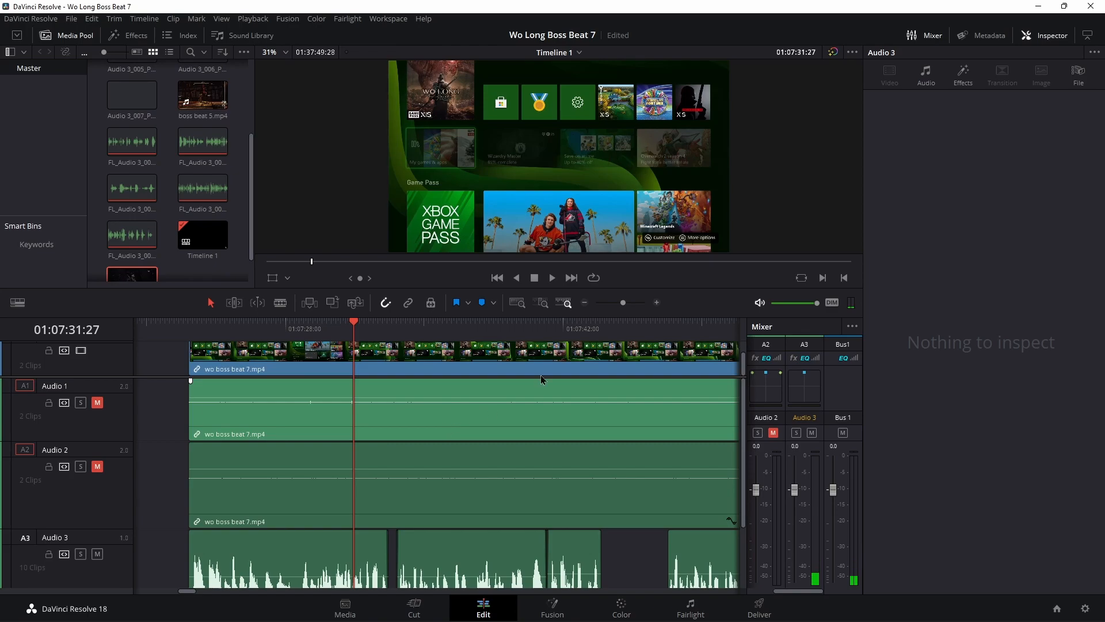
pyautogui.moveTo(624, 304); pyautogui.dragTo(617, 310)
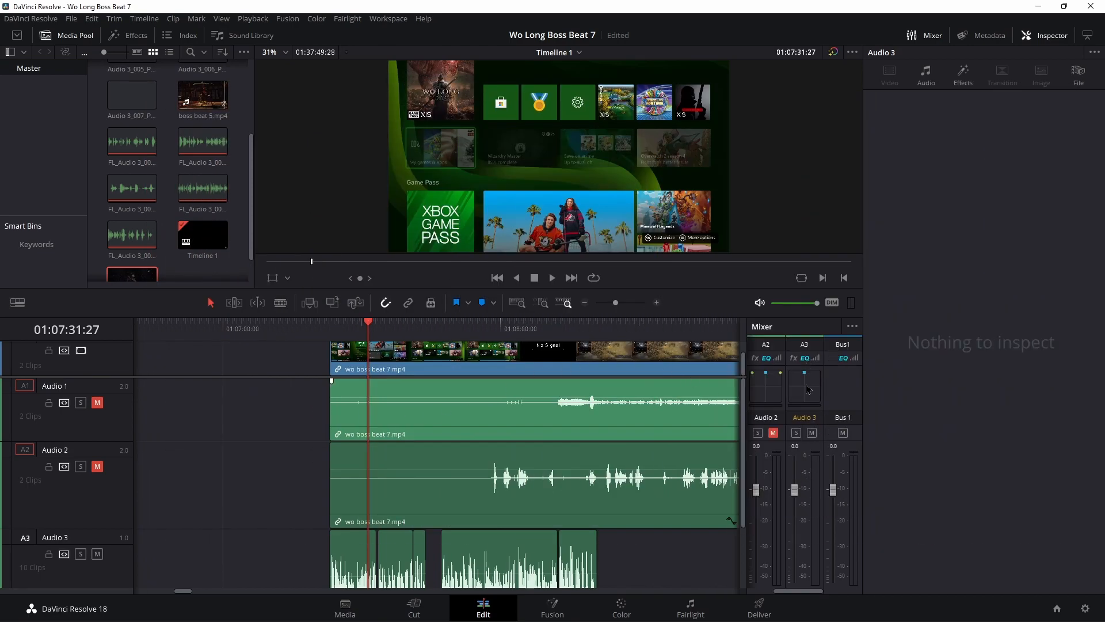
pyautogui.hotkey('shift', '7')
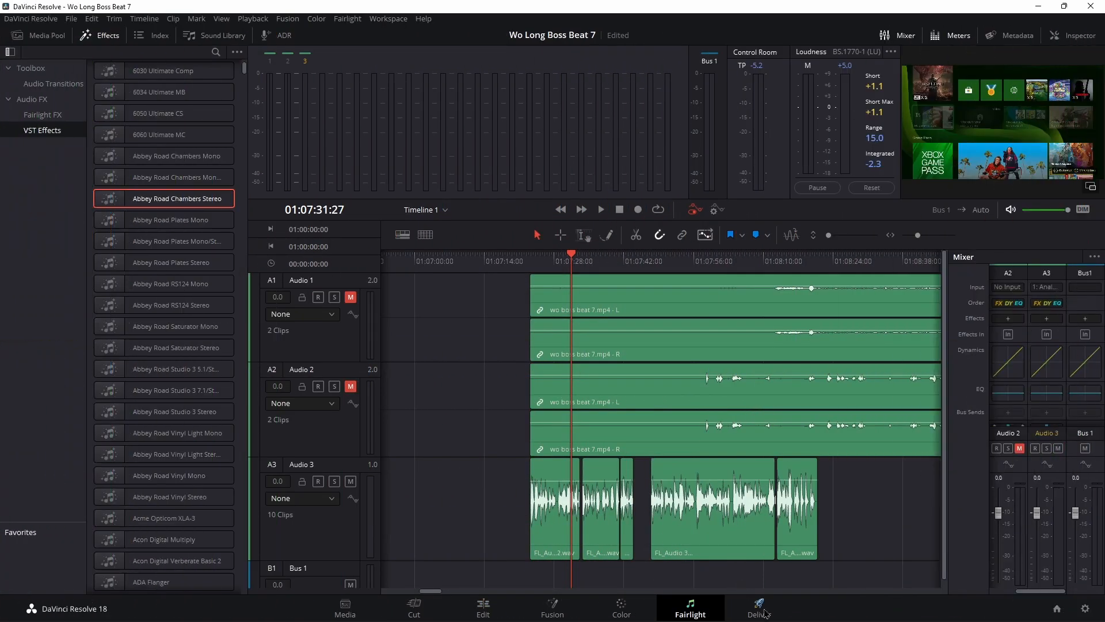
pyautogui.click(1045, 320)
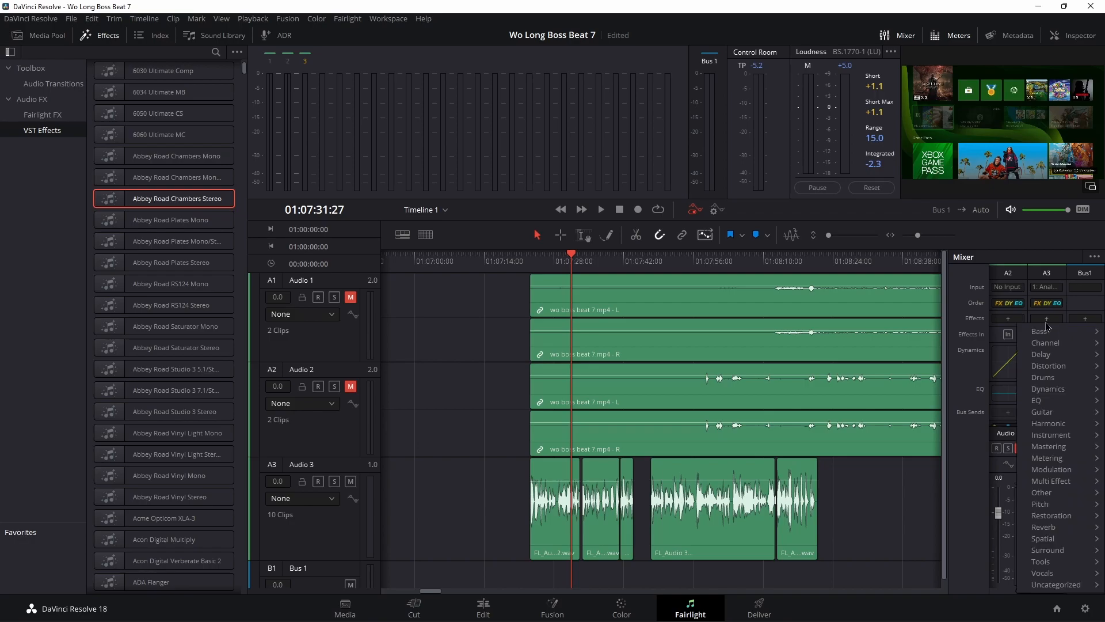
pyautogui.moveTo(573, 265); pyautogui.dragTo(784, 282)
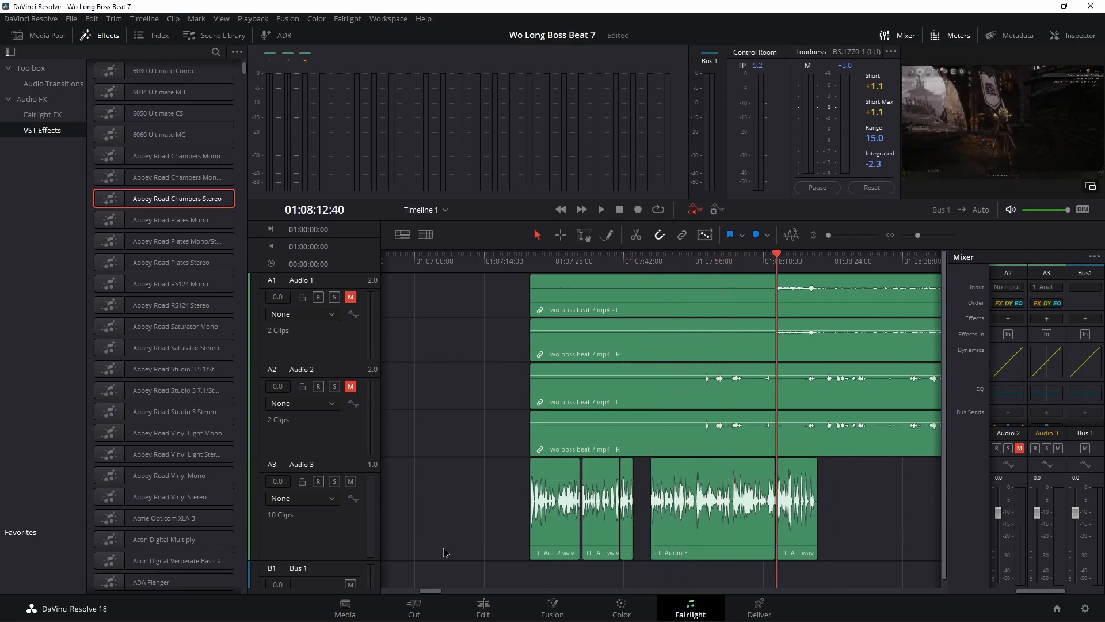
# Step: Return to the Edit page with Audio 1 and Audio 2 unmuted and play the tracks together from 01:08:12:40
pyautogui.click(483, 608)
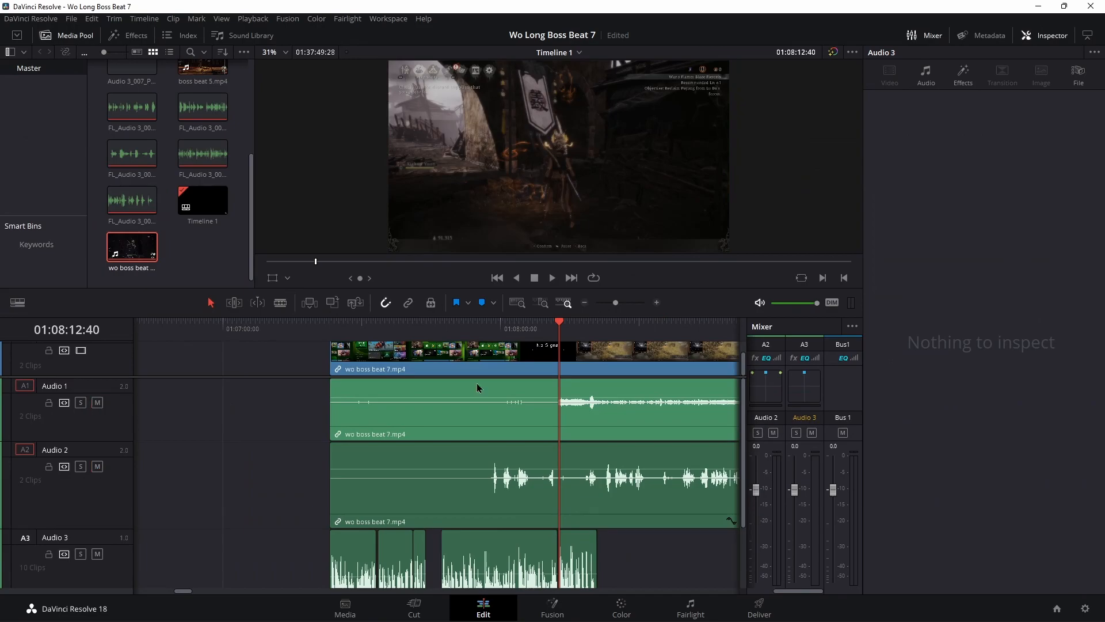
pyautogui.moveTo(501, 323); pyautogui.dragTo(558, 324)
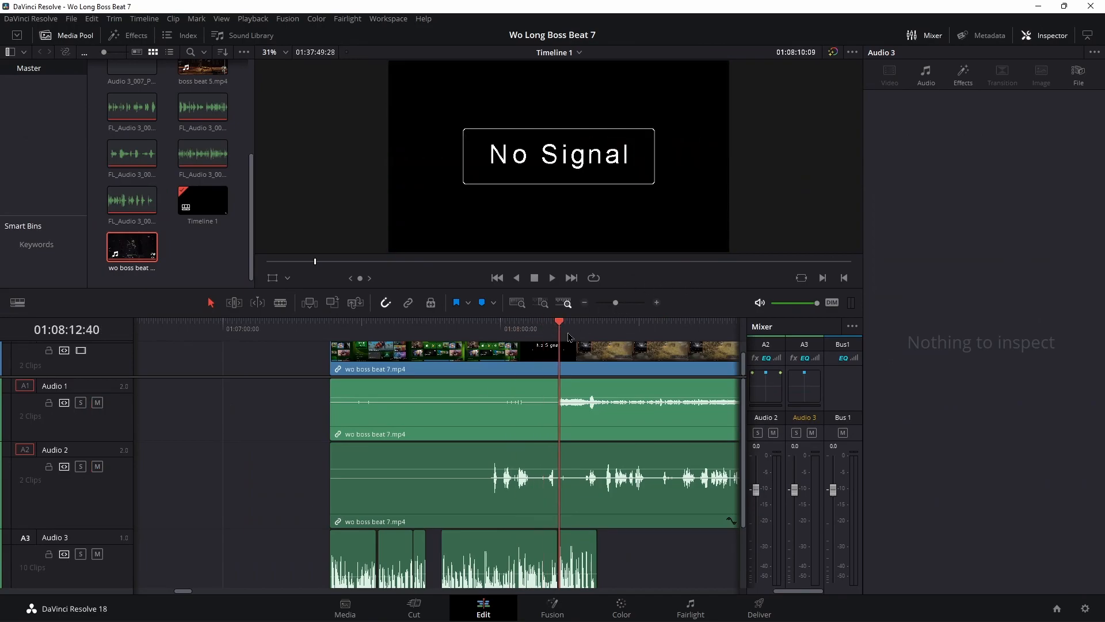
pyautogui.press('space')
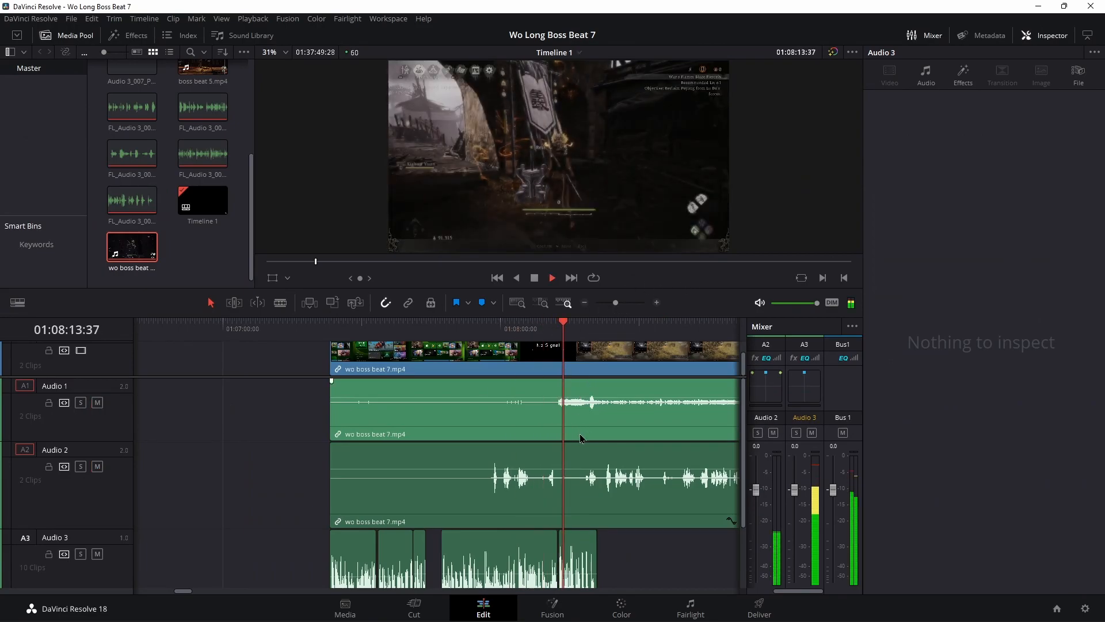
pyautogui.moveTo(616, 303); pyautogui.dragTo(628, 301)
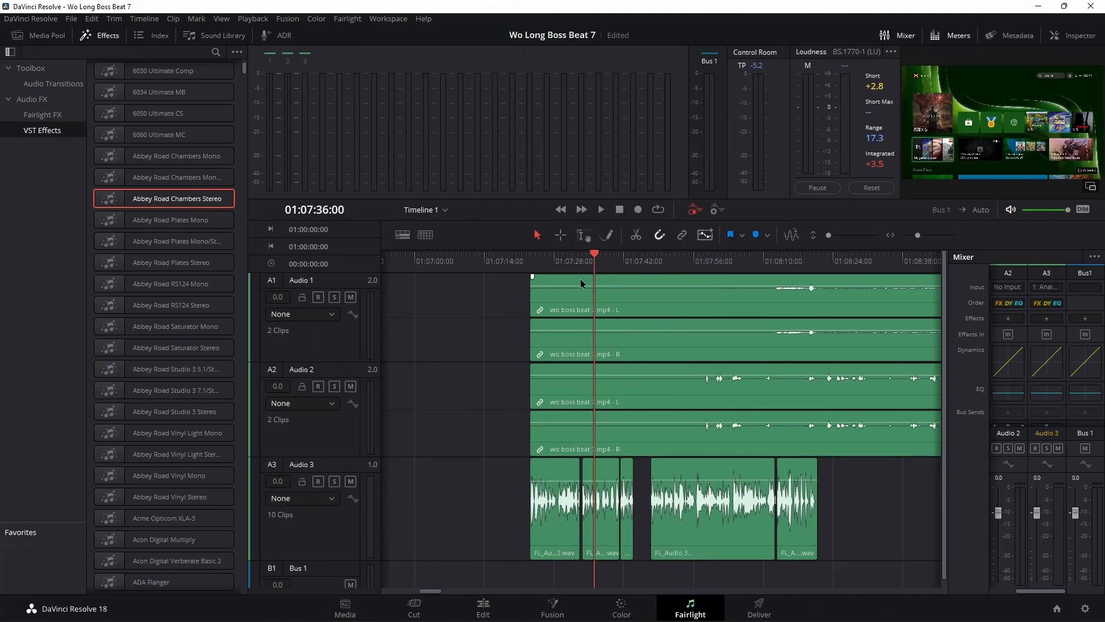
# Step: Open the Patch Input/Output window for the Audio 3 track's input from the Fairlight mixer
pyautogui.rightClick(318, 539)
pyautogui.moveTo(387, 335)
pyautogui.click(303, 539)
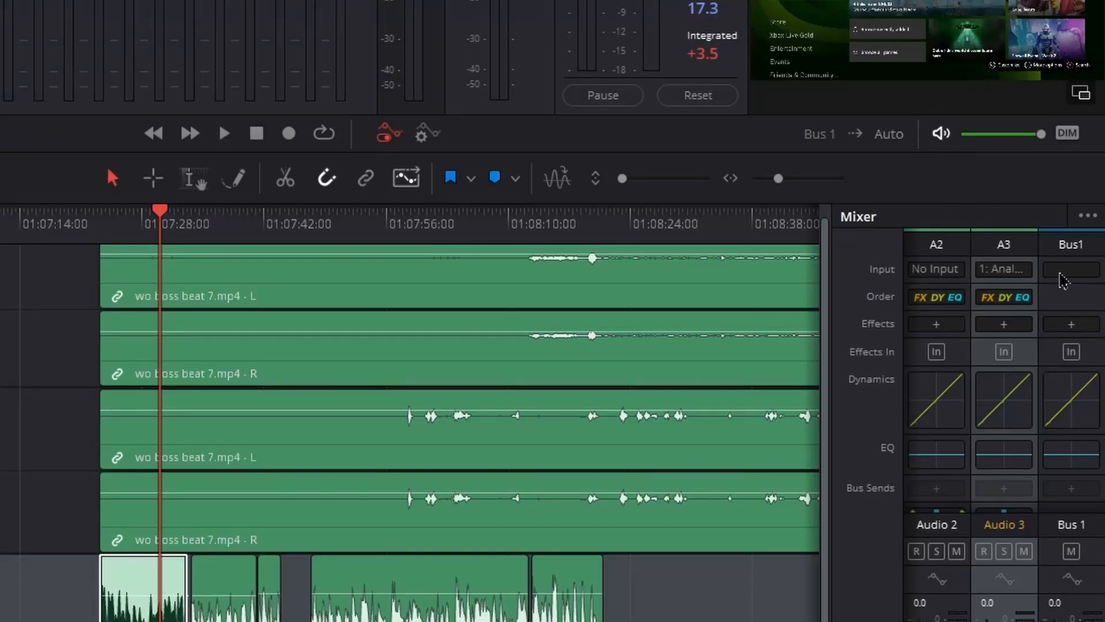
pyautogui.click(1015, 281)
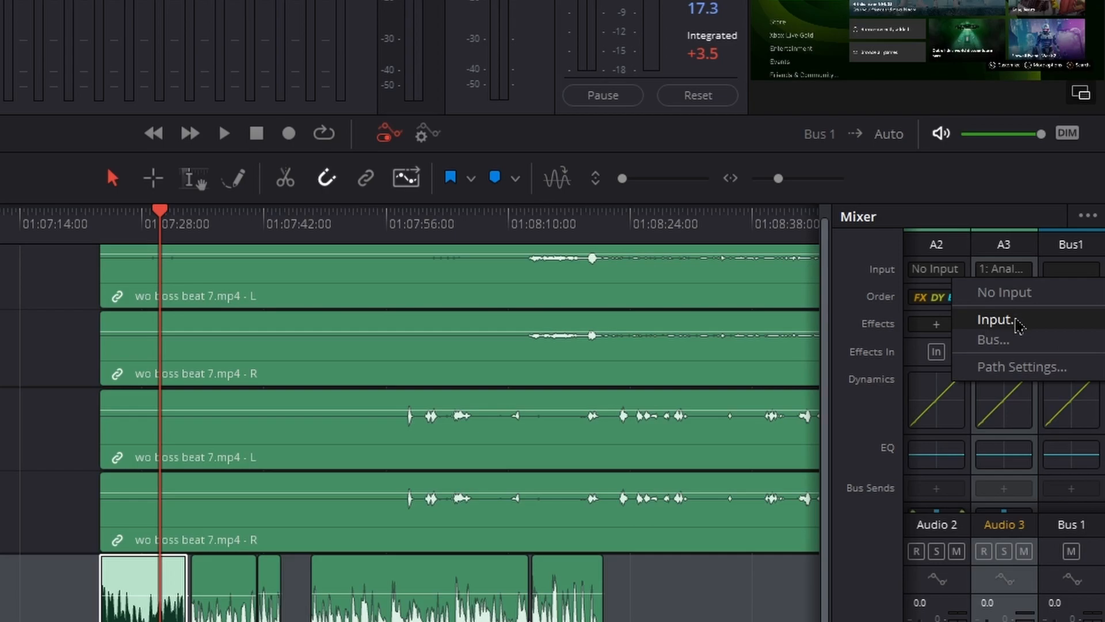
pyautogui.click(1019, 319)
pyautogui.click(69, 13)
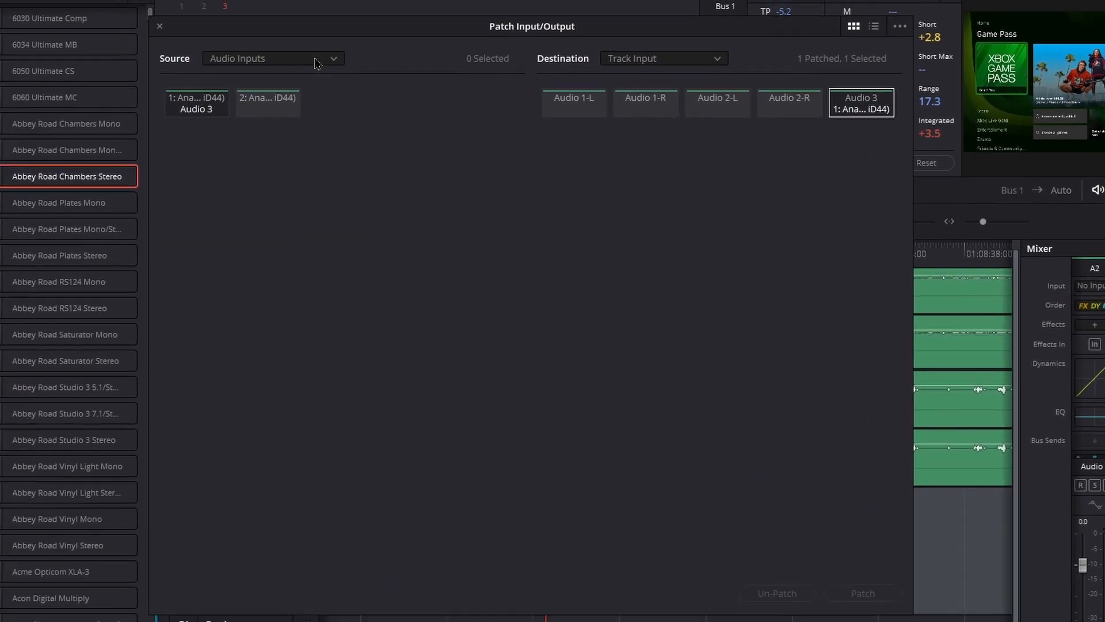
# Step: Close the Patch Input/Output window and arm the Audio 3 track for recording
pyautogui.click(441, 77)
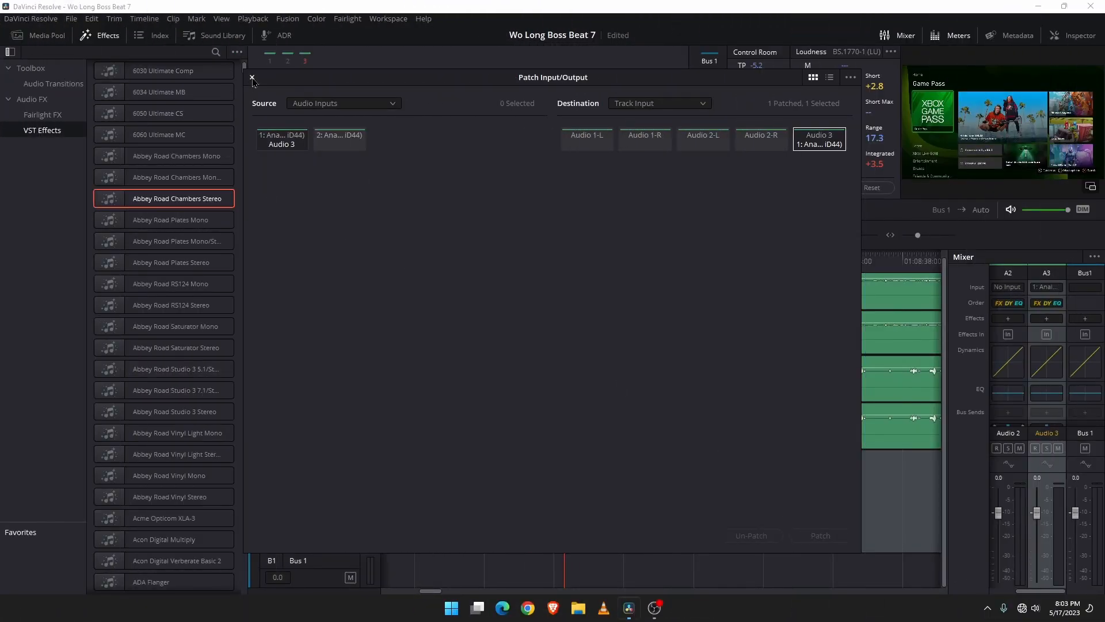
pyautogui.click(252, 79)
pyautogui.click(318, 474)
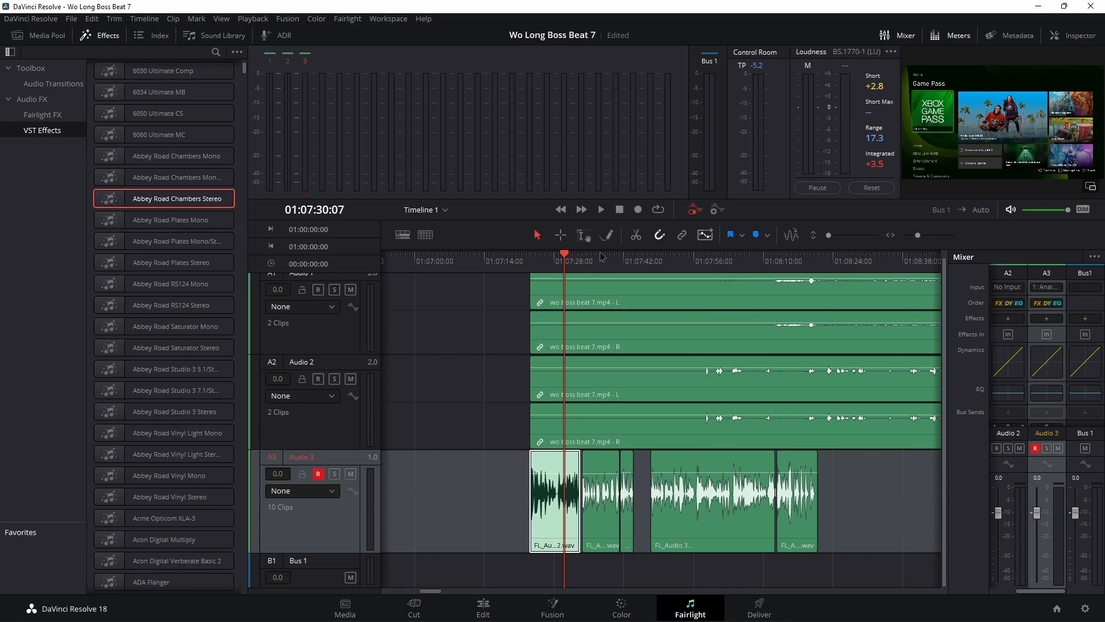
# Step: Move the playhead to 01:07:24:38 within the first Audio 3 clip and disarm recording on Audio 3
pyautogui.moveTo(918, 236); pyautogui.dragTo(922, 235)
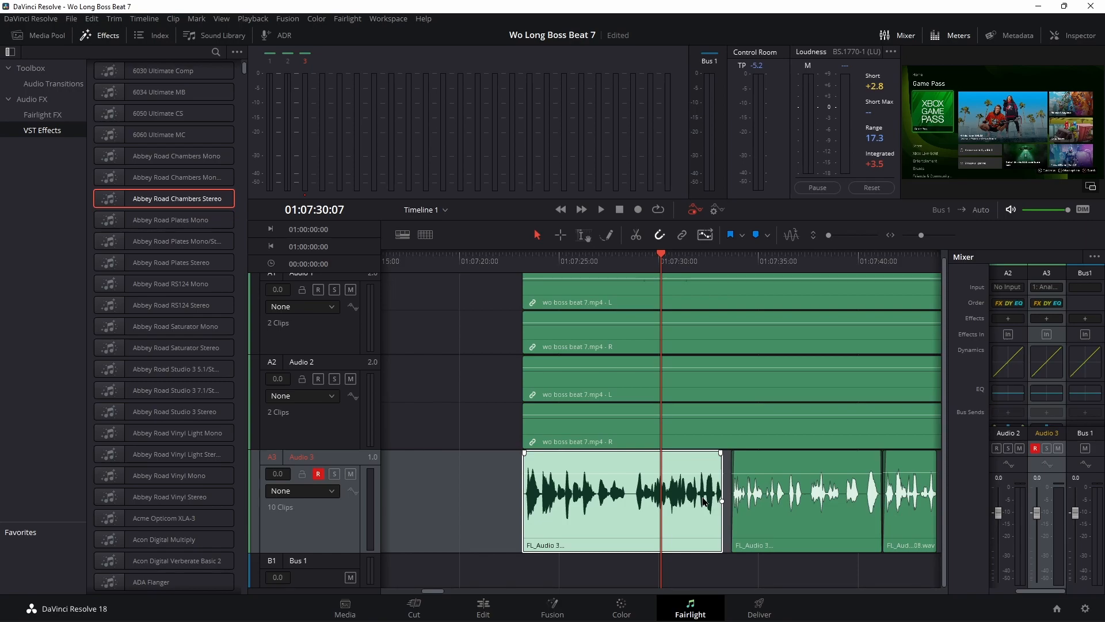
pyautogui.hscroll(2, 639, 504)
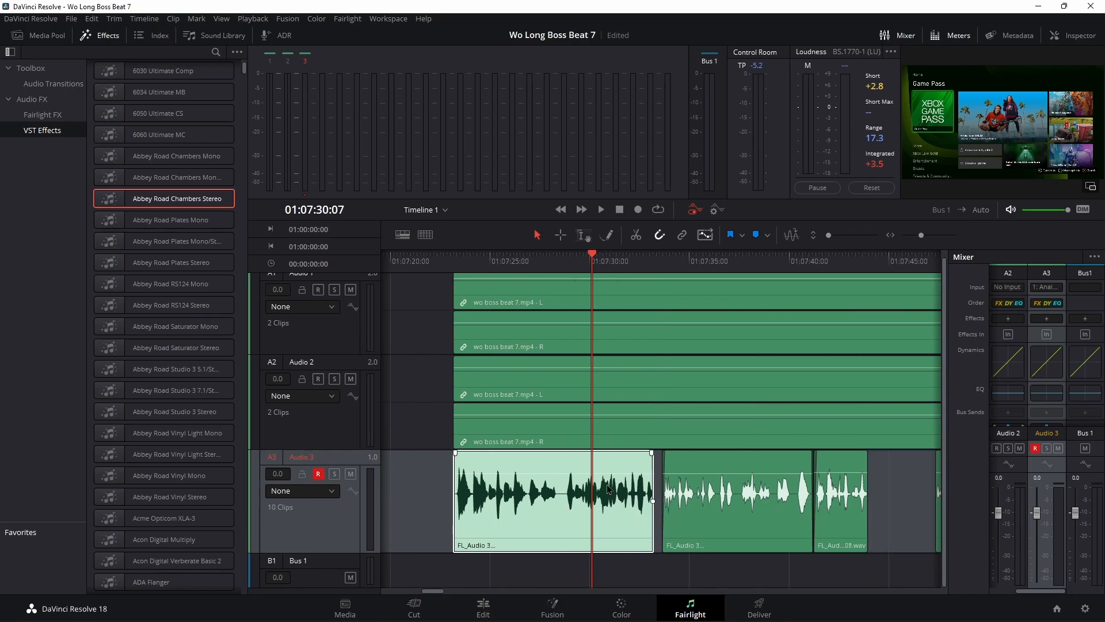
pyautogui.moveTo(613, 264); pyautogui.dragTo(483, 271)
pyautogui.click(318, 473)
# Step: Apply the Dialogue Processor from the Fairlight FX effects to the second voice-over clip on Audio 3
pyautogui.scroll(-8, 151, 377)
pyautogui.scroll(-10, 151, 377)
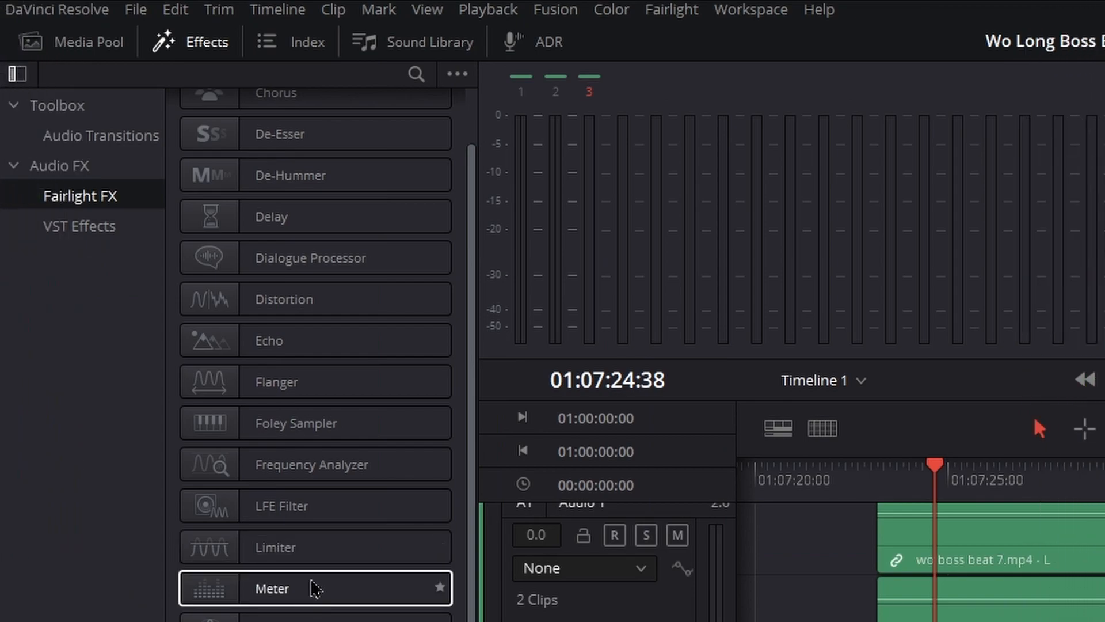
pyautogui.click(297, 278)
pyautogui.moveTo(232, 258)
pyautogui.mouseDown()
pyautogui.moveTo(420, 258)
pyautogui.moveTo(290, 283)
pyautogui.moveTo(253, 262)
pyautogui.moveTo(247, 245)
pyautogui.mouseUp()
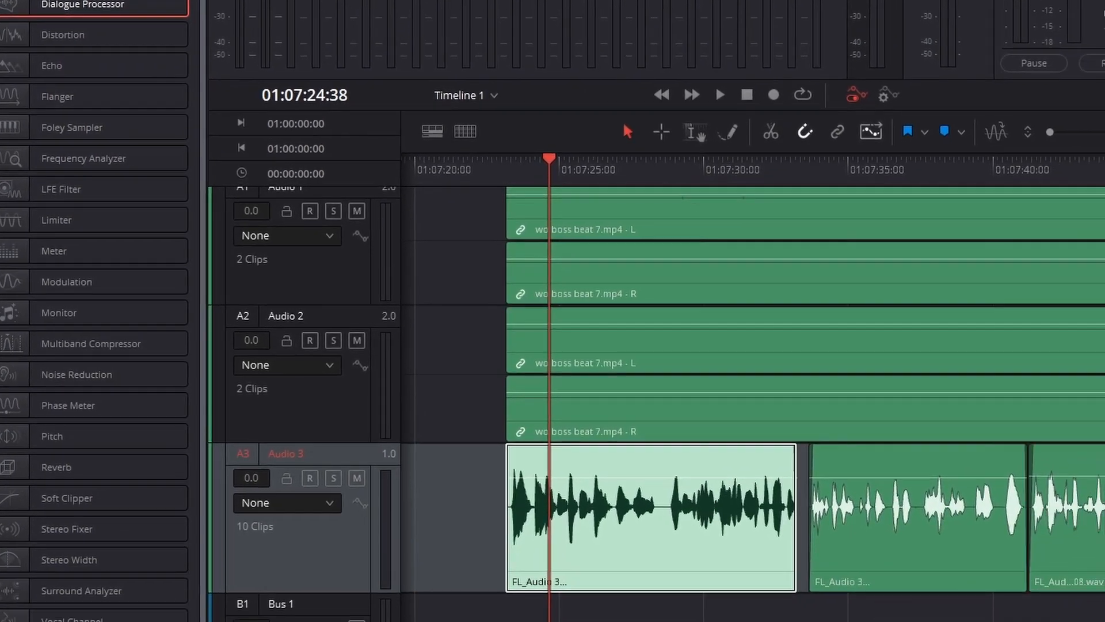
pyautogui.moveTo(115, 5); pyautogui.dragTo(913, 545)
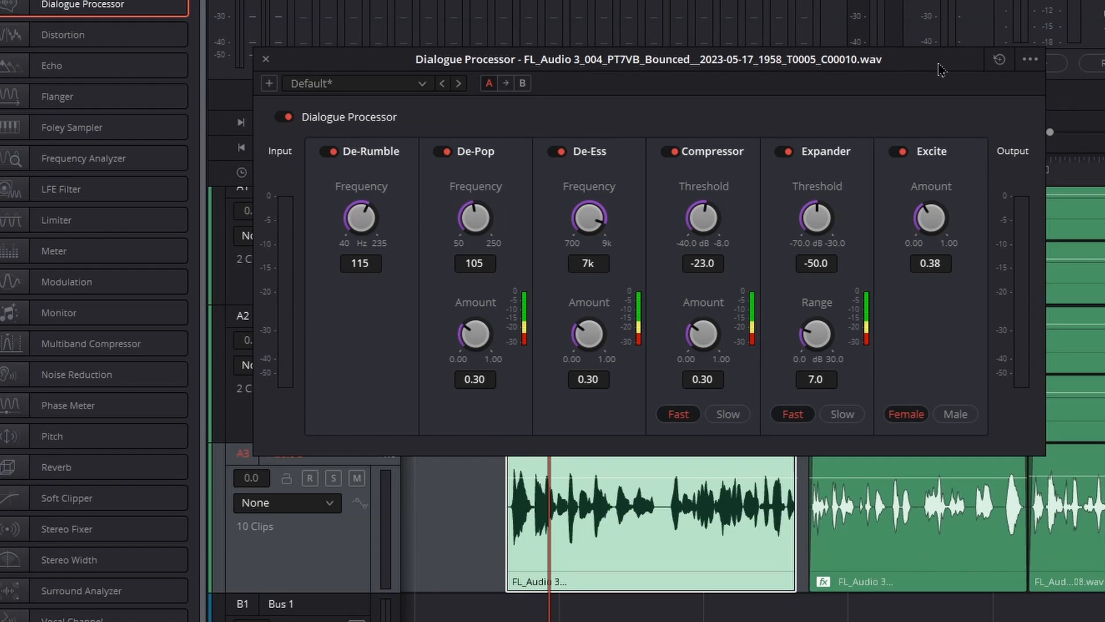
# Step: Examine the Dialogue Processor's De-Rumble, De-Pop, De-Ess, Compressor, Expander and Excite controls and close its window
pyautogui.moveTo(939, 64); pyautogui.dragTo(1050, 0)
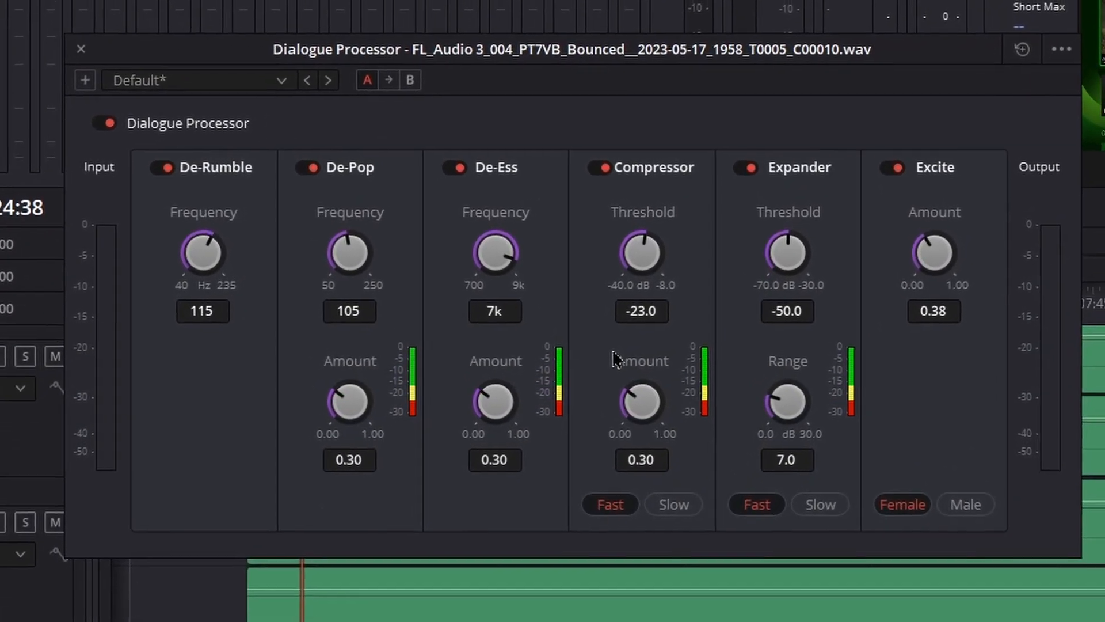
pyautogui.moveTo(916, 57); pyautogui.dragTo(841, 2)
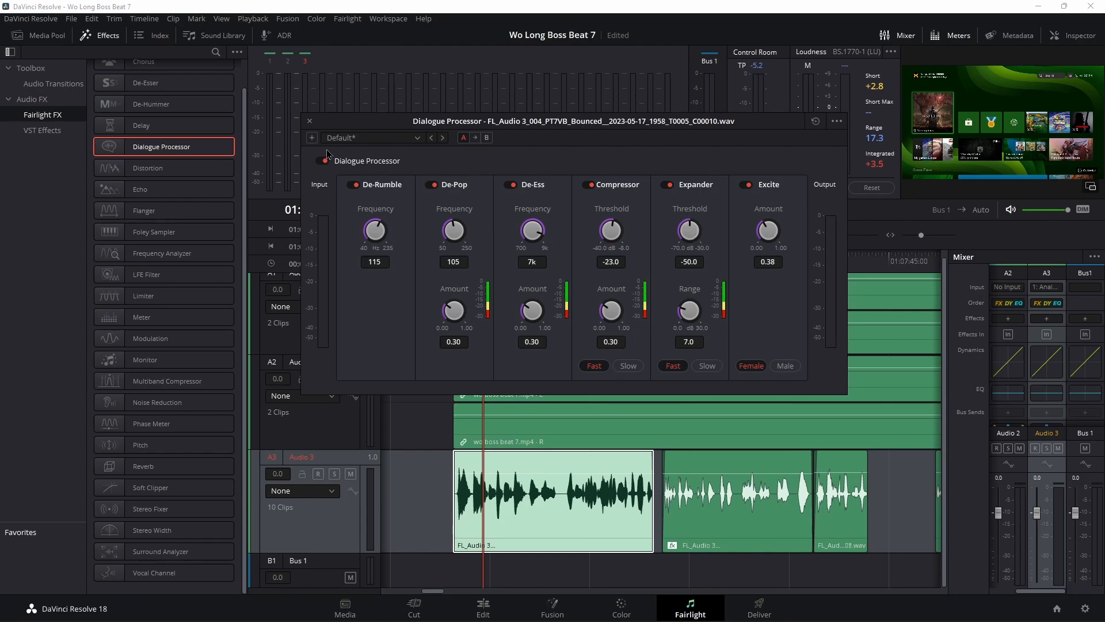
pyautogui.click(309, 122)
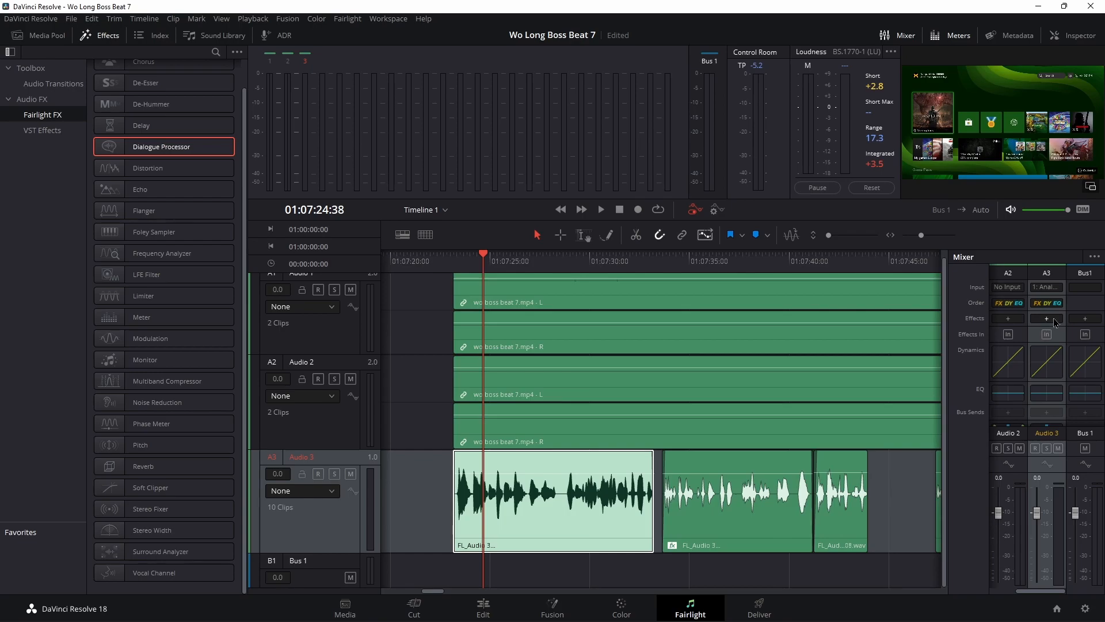
# Step: Examine the expander, compressor and limiter controls in the Audio 3 track's Dynamics window and close it
pyautogui.hotkey('shift', 'z')
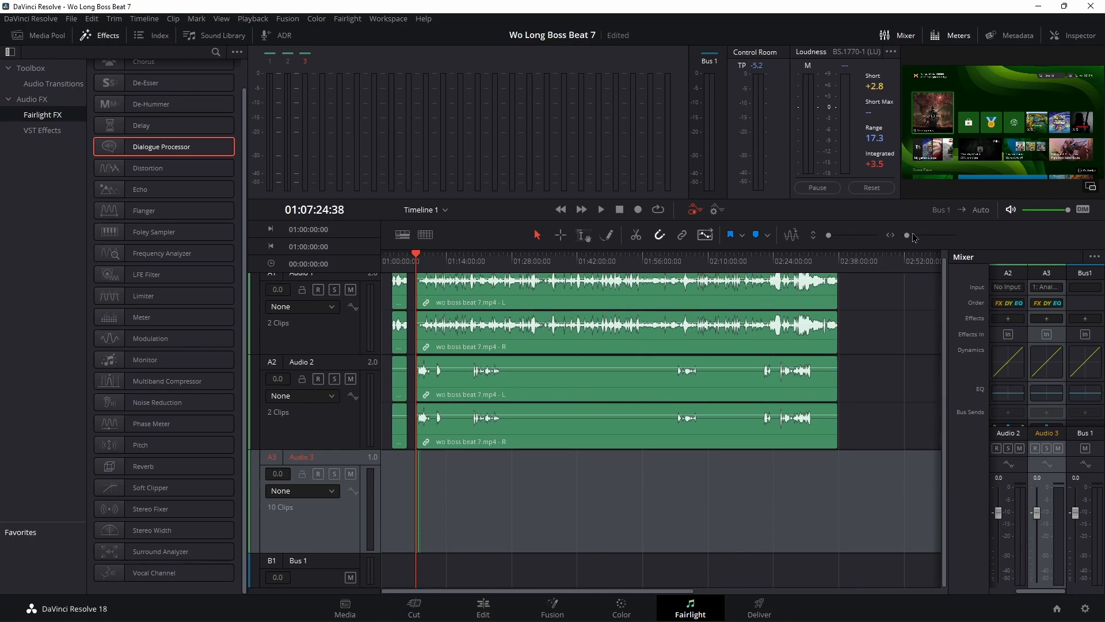
pyautogui.moveTo(908, 236); pyautogui.dragTo(922, 234)
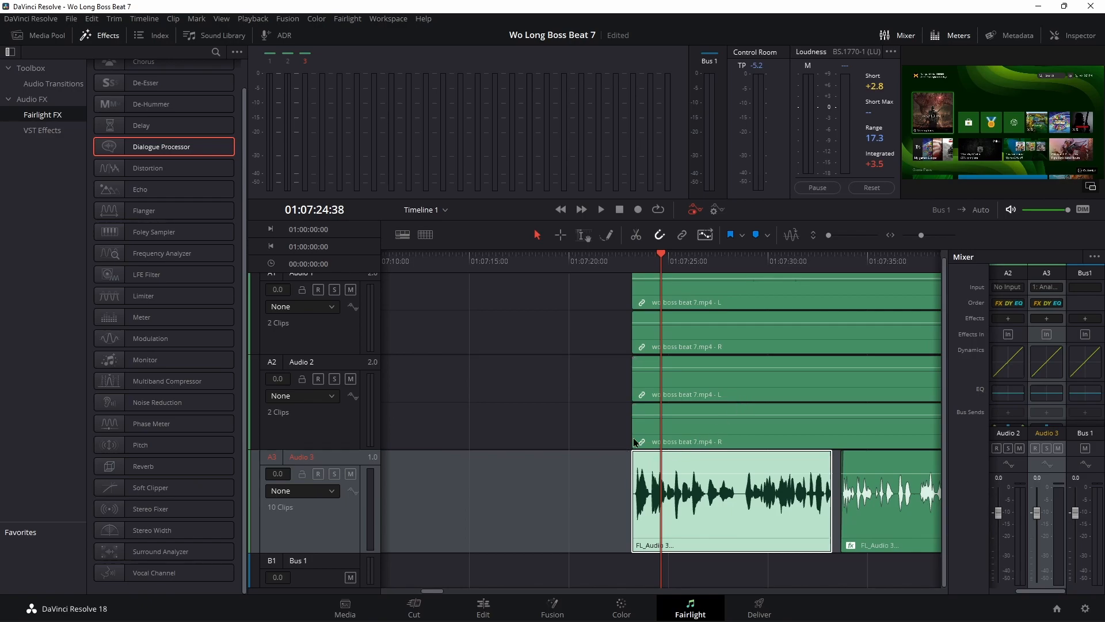
pyautogui.hscroll(3, 660, 426)
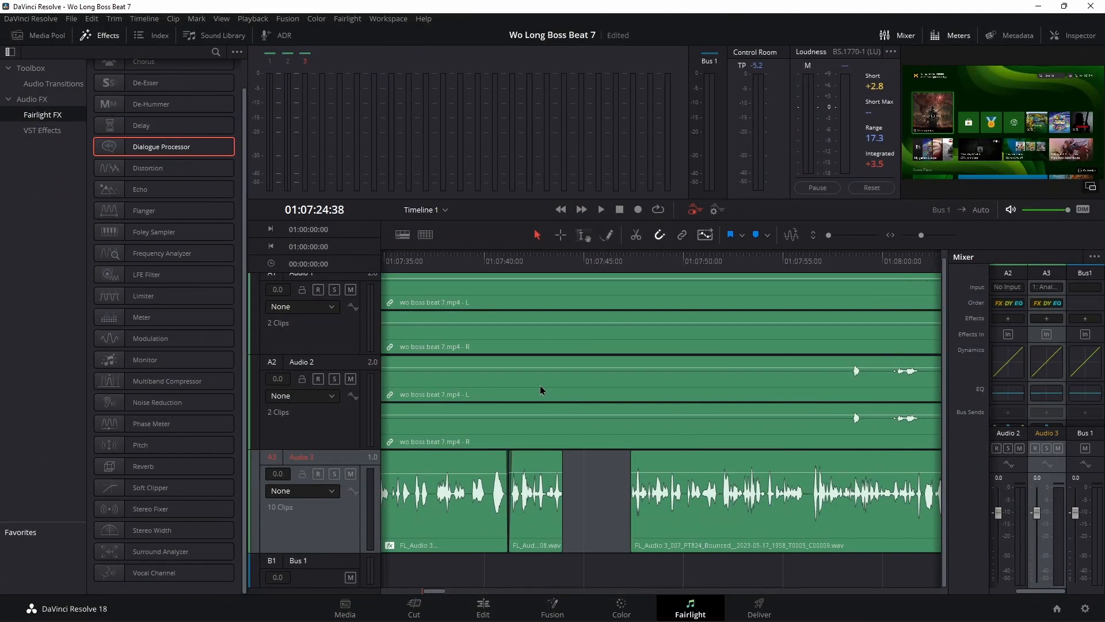
pyautogui.hscroll(5, 540, 389)
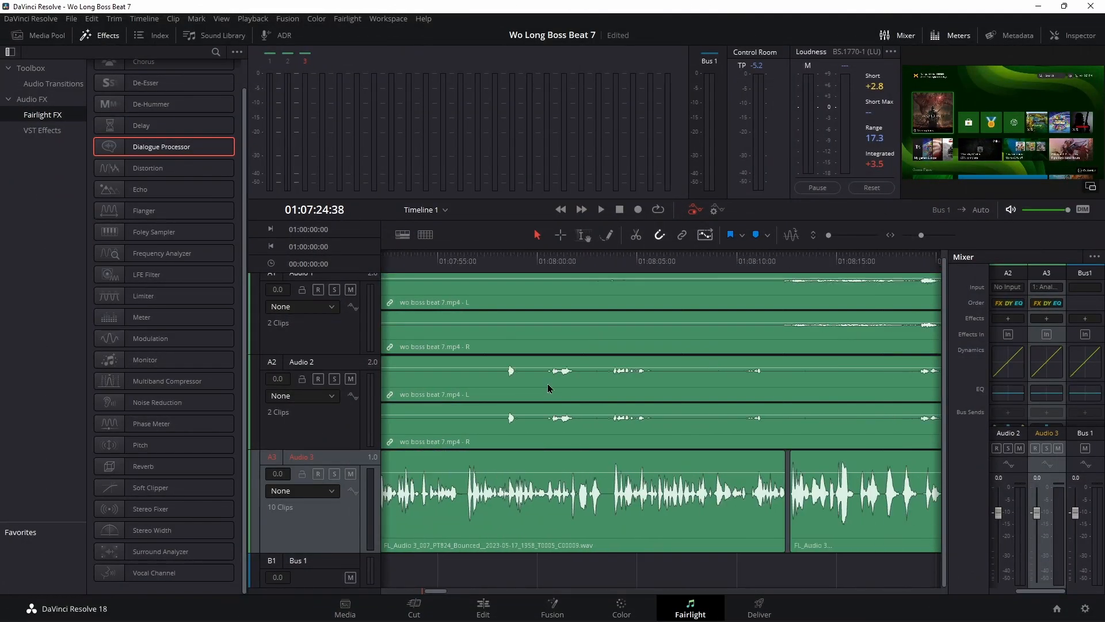
pyautogui.click(551, 530)
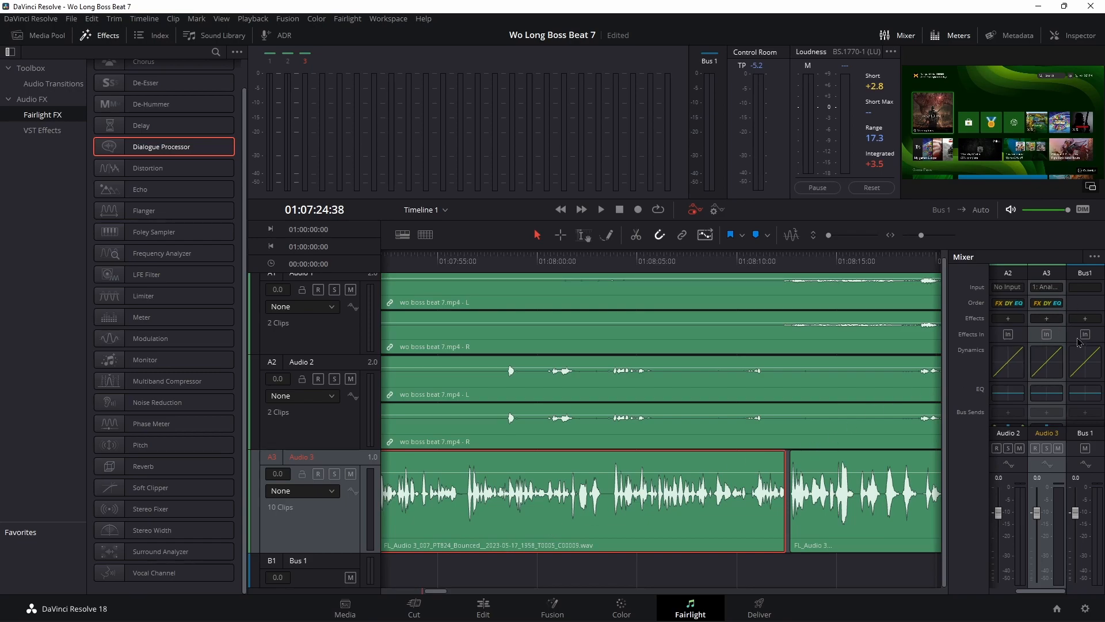
pyautogui.doubleClick(1046, 361)
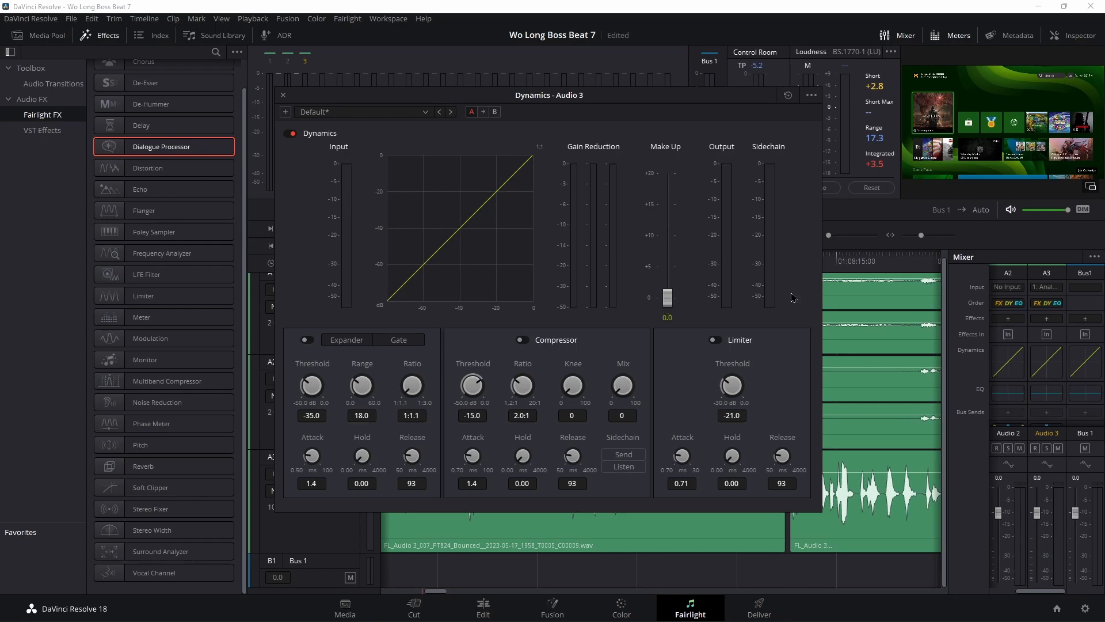
pyautogui.click(283, 95)
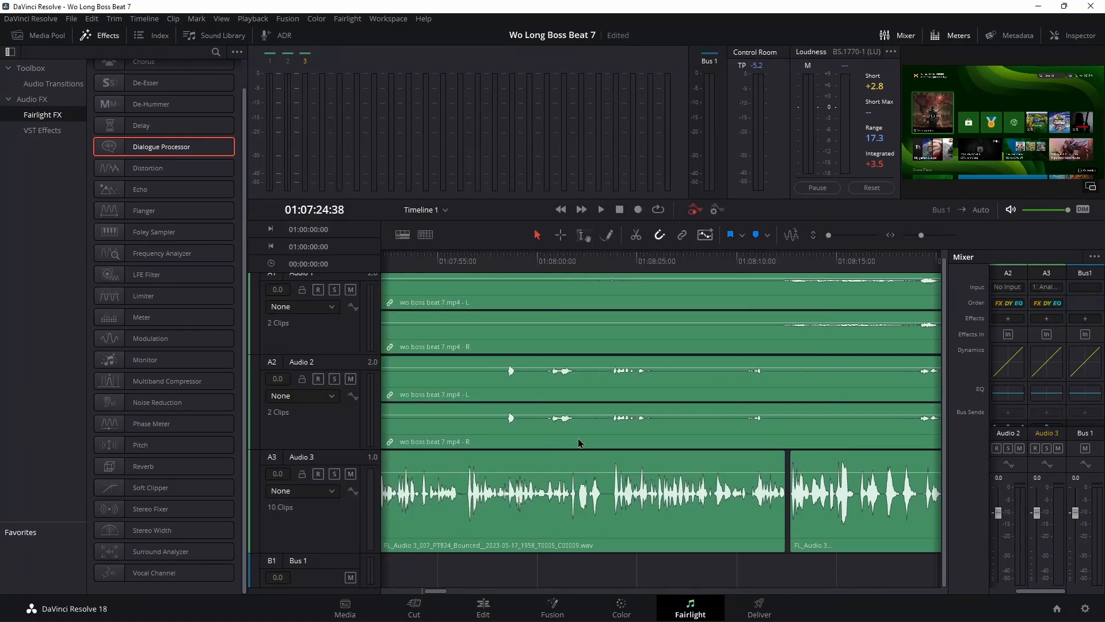
pyautogui.moveTo(921, 240); pyautogui.dragTo(917, 242)
pyautogui.hscroll(5, 533, 369)
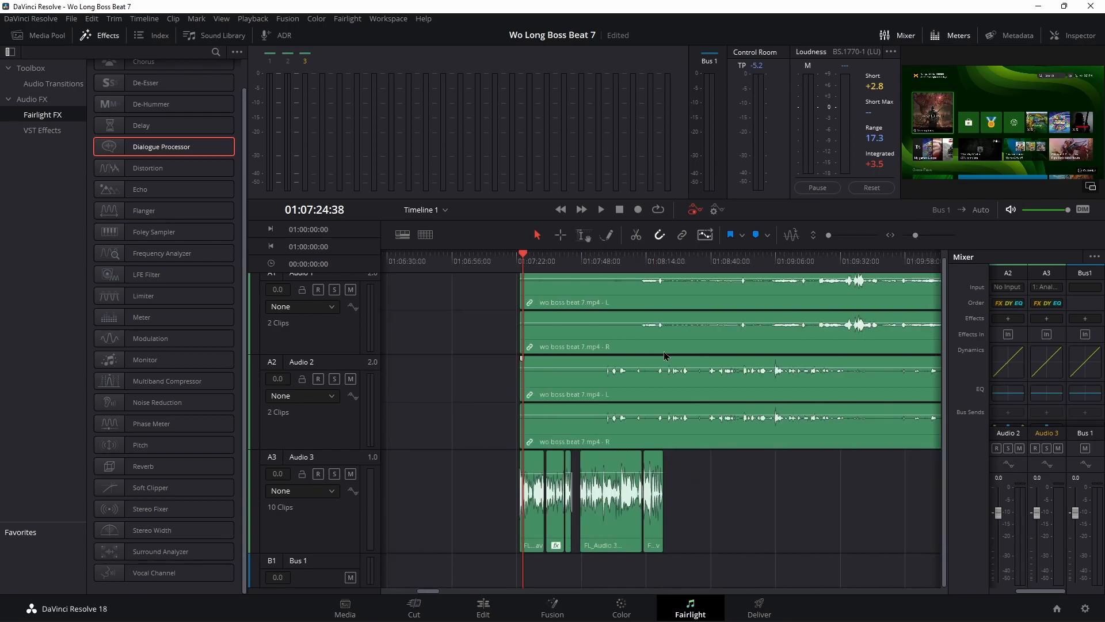